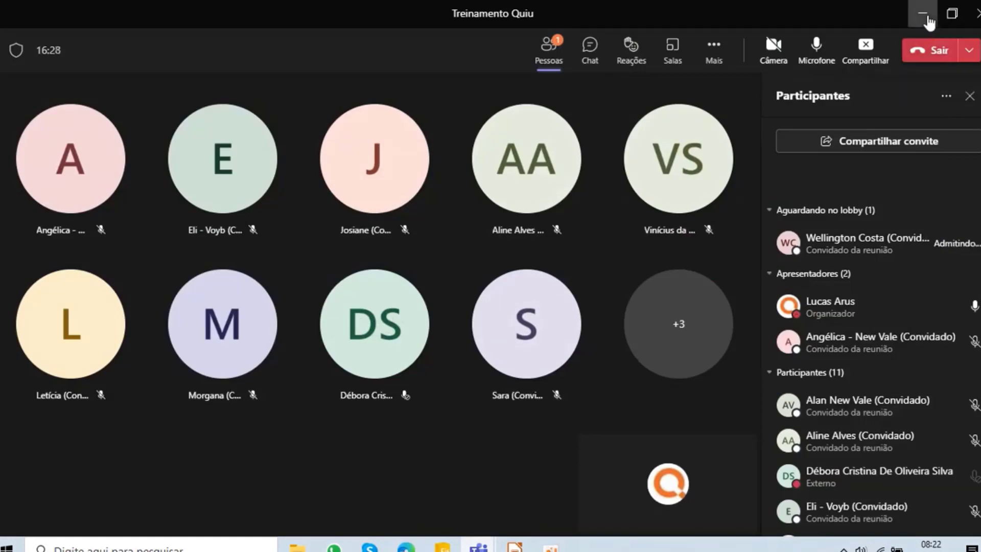
- Admit the two people waiting in the Treinamento Quiu meeting lobby in Microsoft Teams and return to the presentation
{"action": "left_click", "coordinate": [923, 14]}
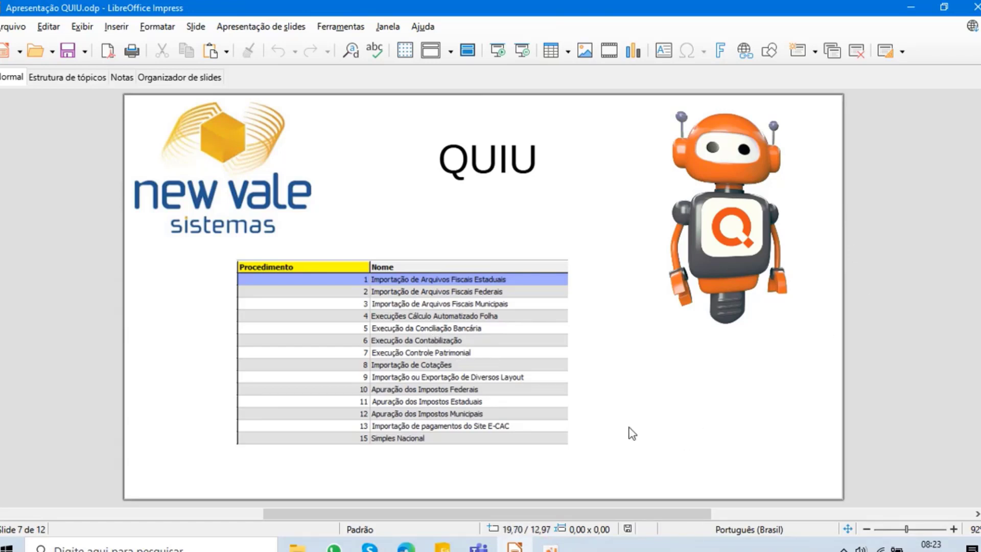
{"action": "mouse_move", "coordinate": [479, 547]}
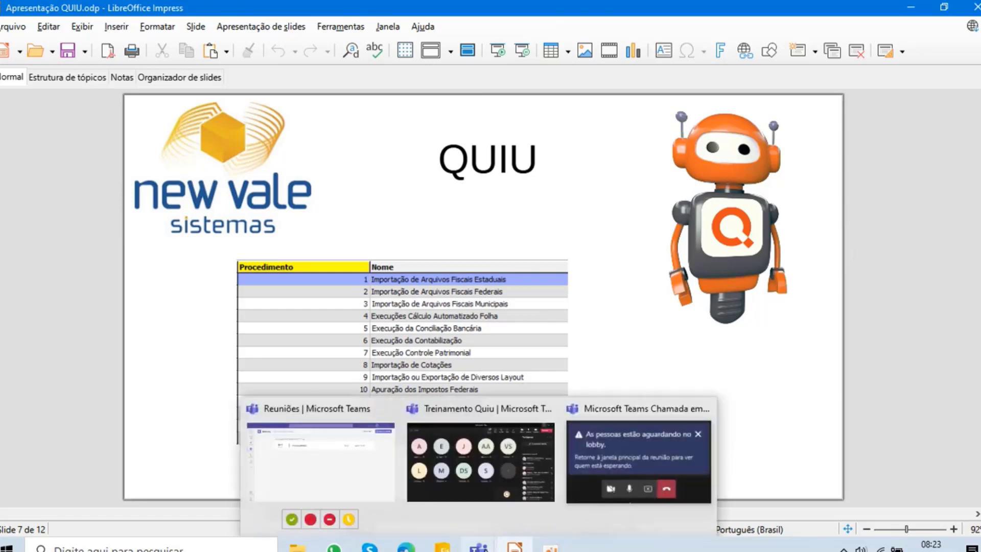
{"action": "left_click", "coordinate": [491, 479]}
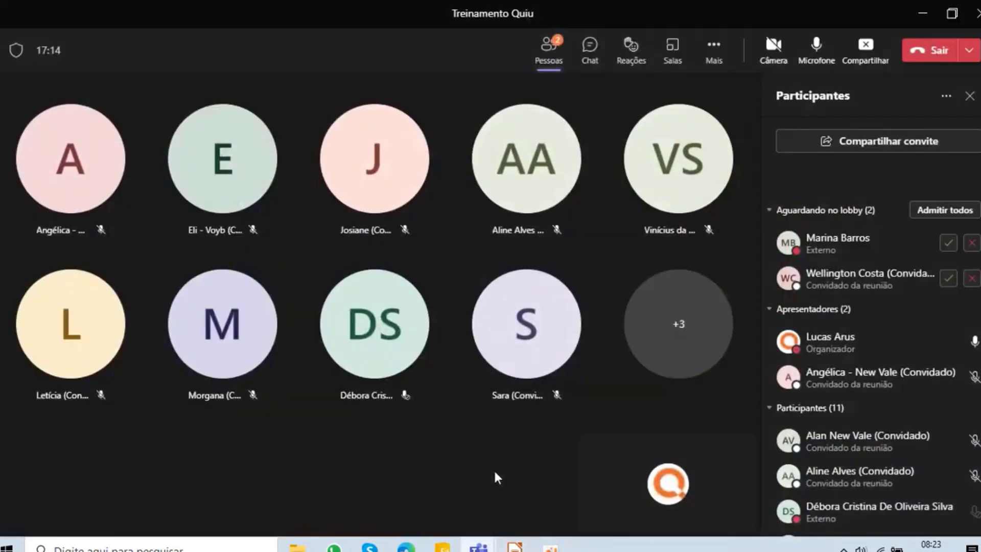
{"action": "left_click", "coordinate": [950, 244]}
{"action": "left_click", "coordinate": [949, 279]}
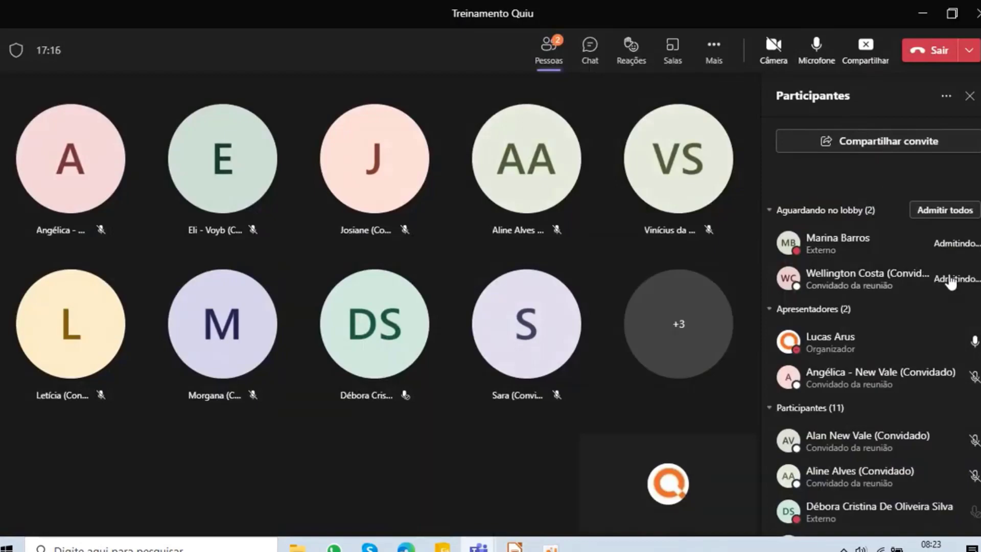
{"action": "left_click", "coordinate": [926, 16]}
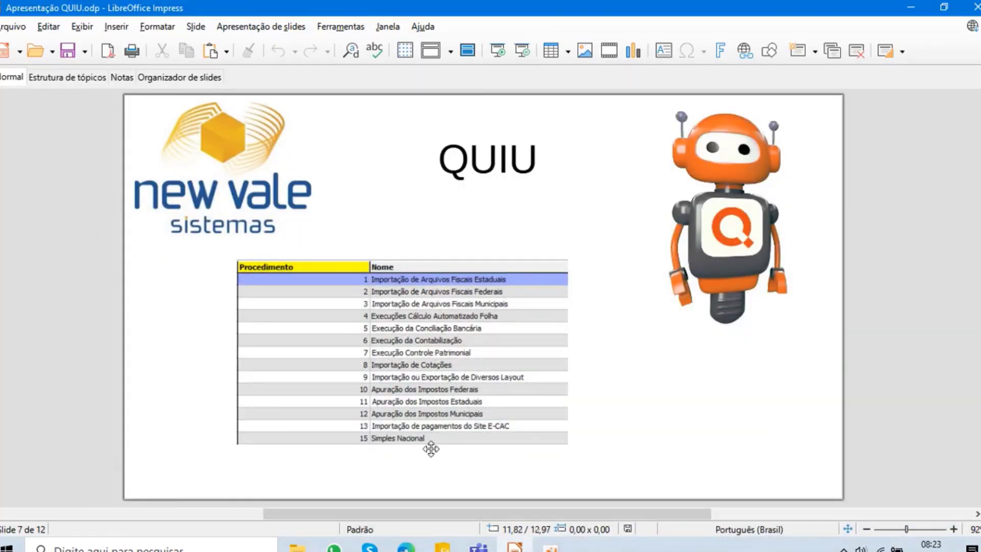
- Switch to Questor Fiscal and open the Personalização screen from the utilities
{"action": "left_click", "coordinate": [445, 547]}
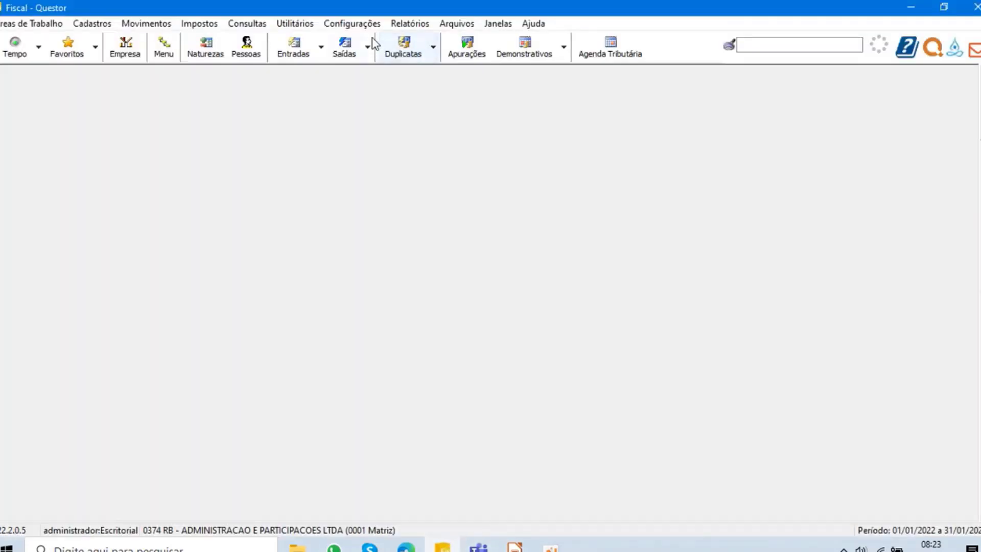
{"action": "left_click", "coordinate": [356, 24]}
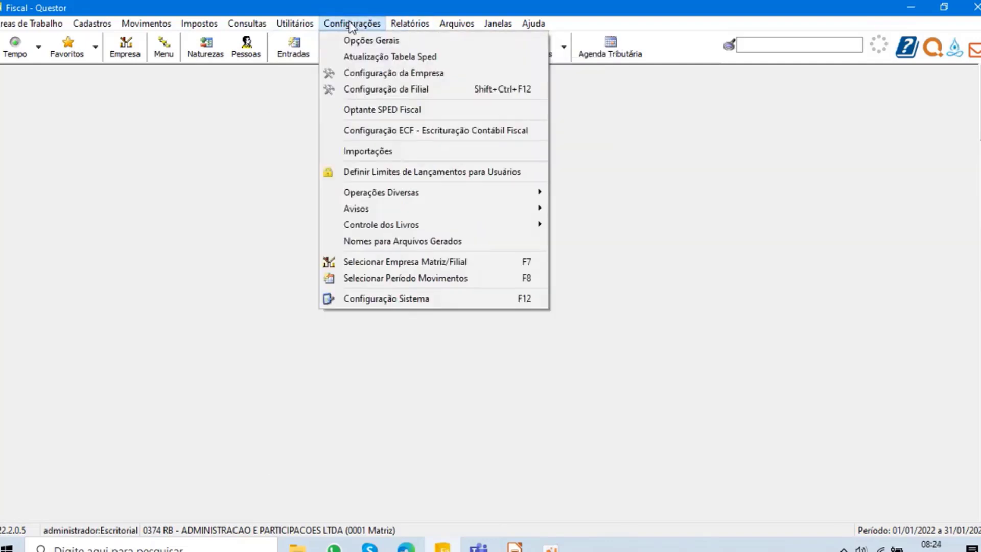
{"action": "left_click", "coordinate": [352, 23]}
{"action": "left_click", "coordinate": [295, 24]}
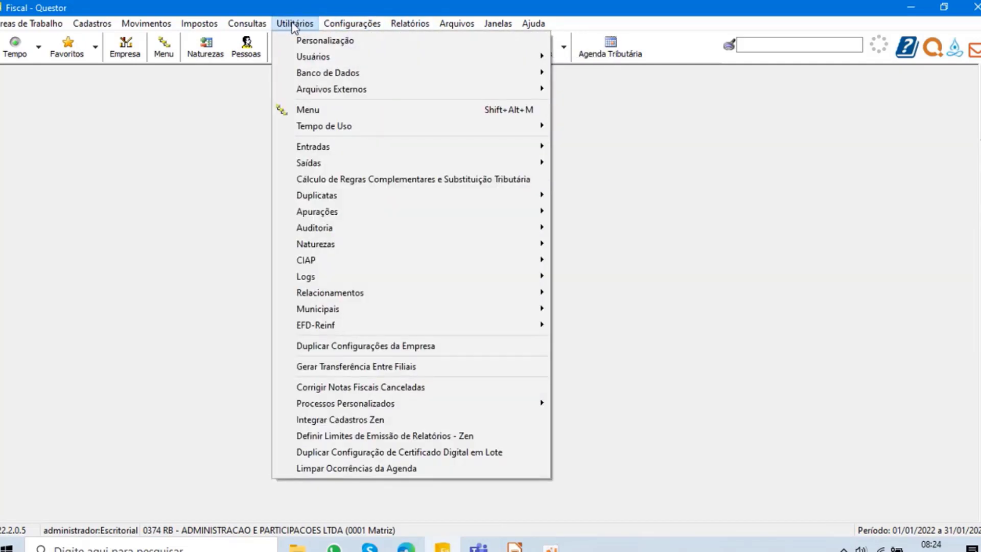
{"action": "left_click", "coordinate": [304, 43]}
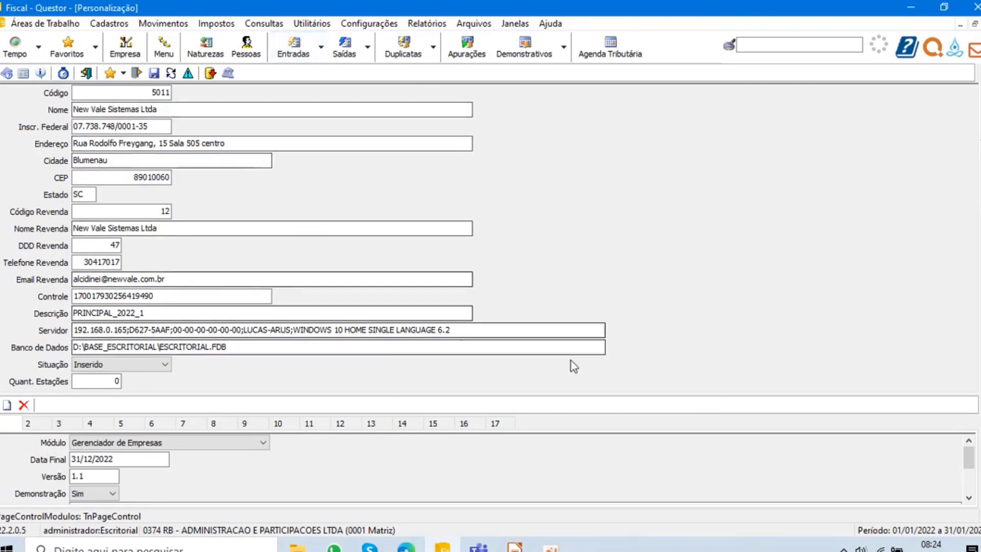
- Check the Executor de Jobs Quiu module on page 17 and the Quiu module on page 16, and close Personalização
{"action": "left_click", "coordinate": [503, 429]}
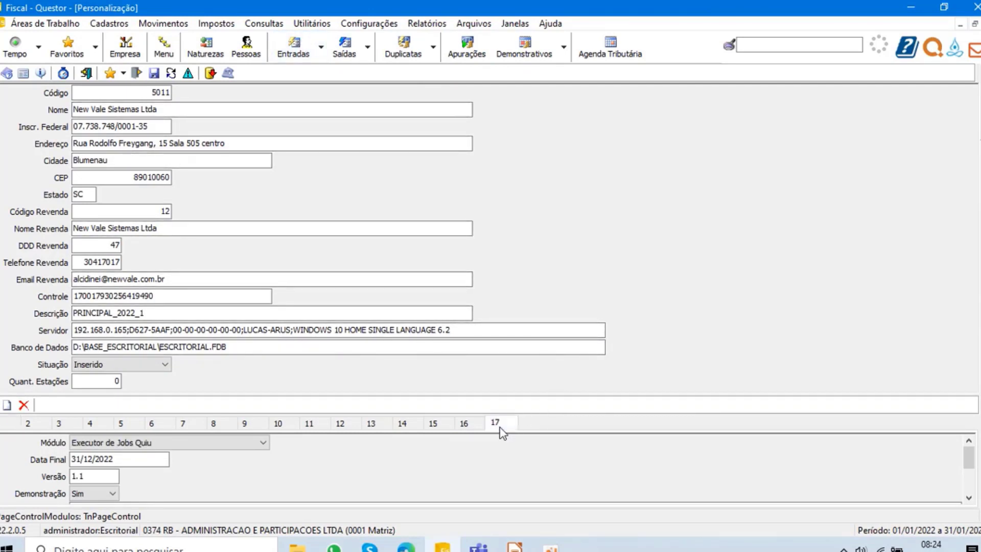
{"action": "left_click", "coordinate": [967, 425]}
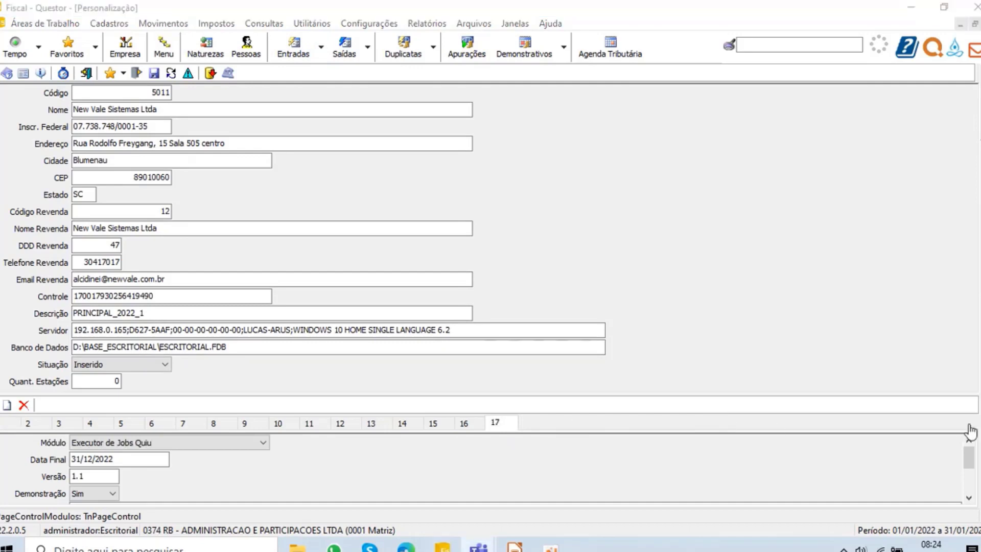
{"action": "left_click", "coordinate": [974, 429]}
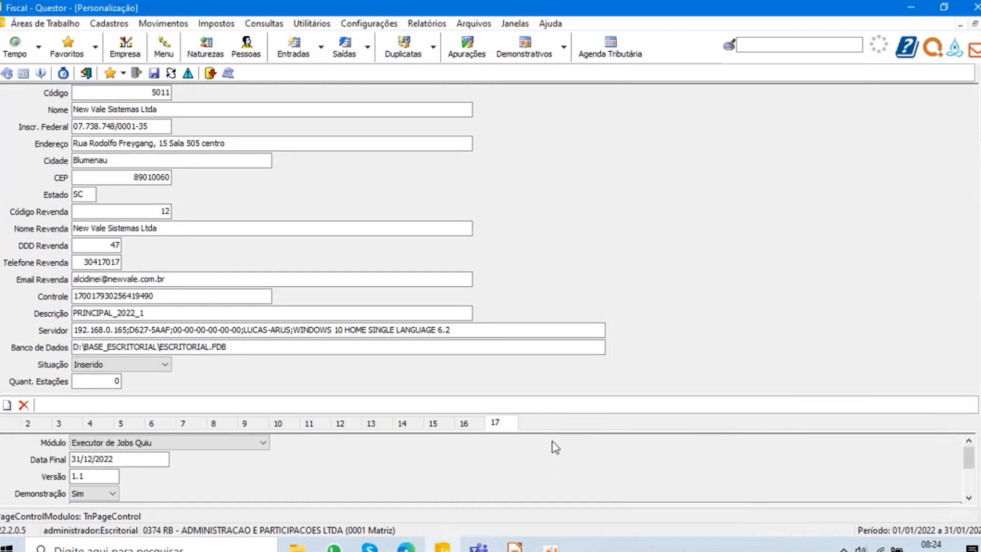
{"action": "left_click", "coordinate": [472, 424]}
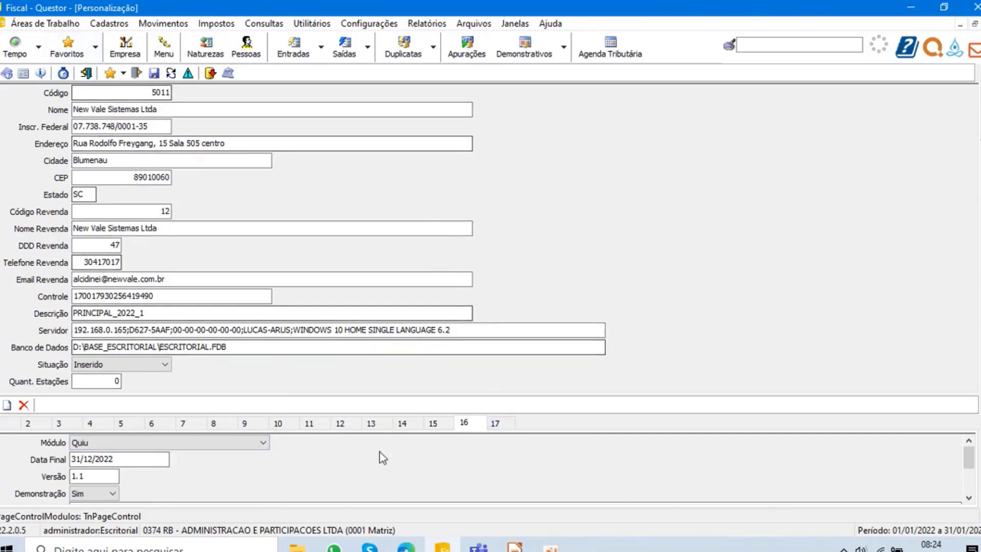
{"action": "left_click", "coordinate": [86, 74]}
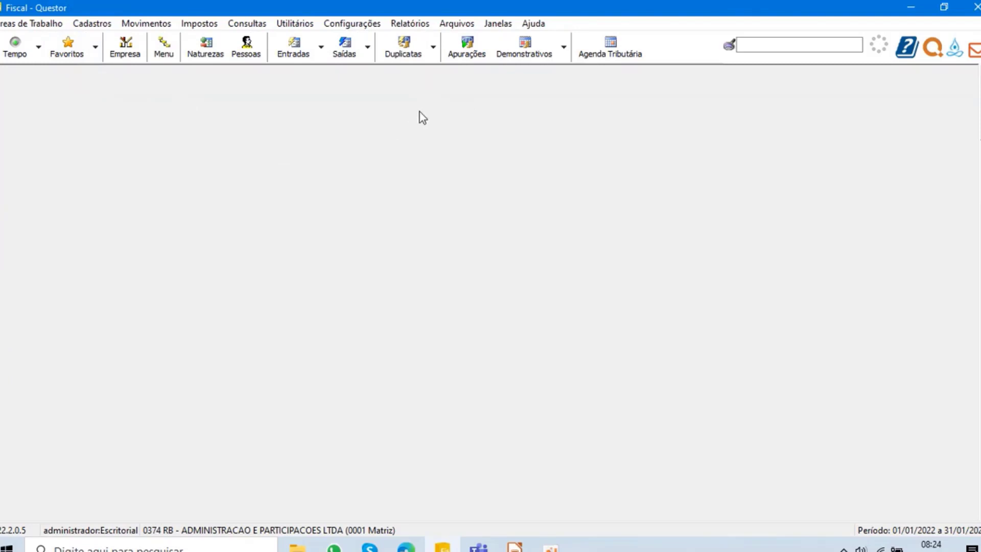
- Open the system configuration's Serviços list and review the two nJobServico entries and the nRobServico entry
{"action": "left_click", "coordinate": [337, 25]}
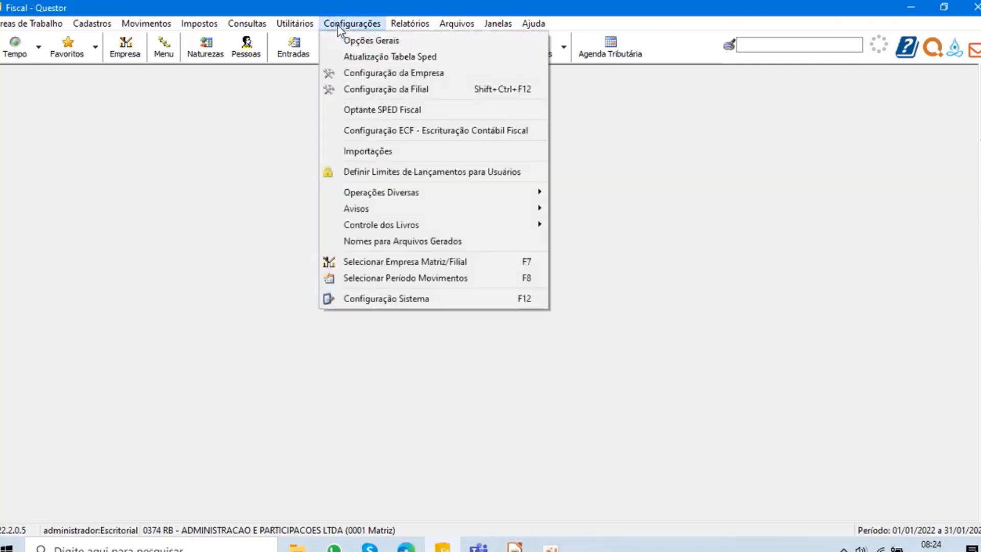
{"action": "left_click", "coordinate": [364, 297]}
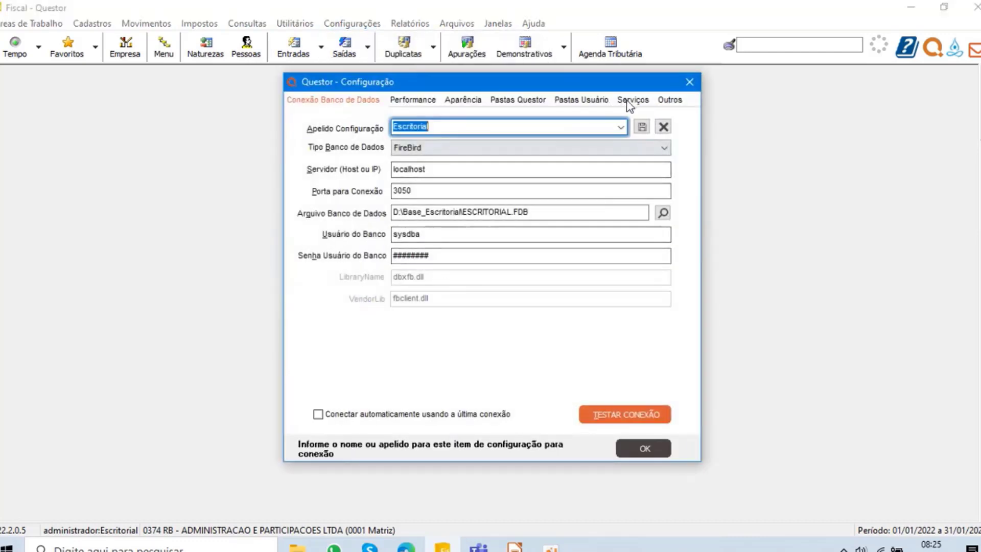
{"action": "left_click", "coordinate": [630, 104]}
{"action": "left_click", "coordinate": [584, 138]}
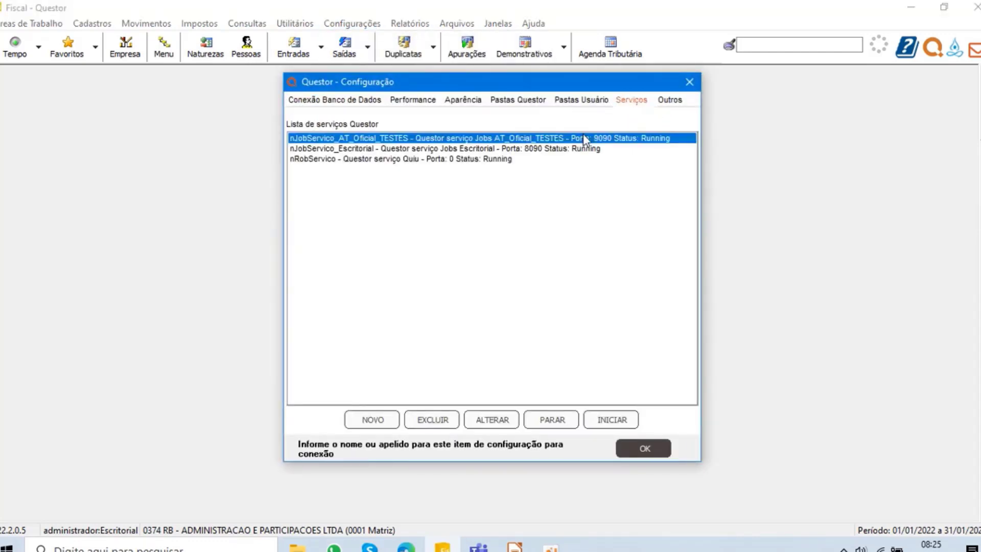
{"action": "left_click", "coordinate": [562, 150]}
{"action": "left_click", "coordinate": [452, 161]}
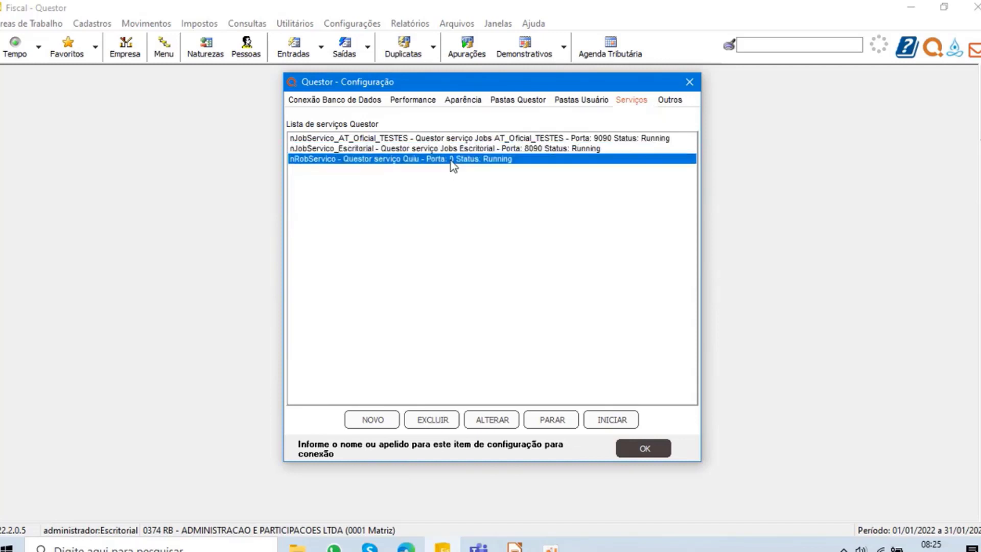
{"action": "left_click", "coordinate": [335, 139]}
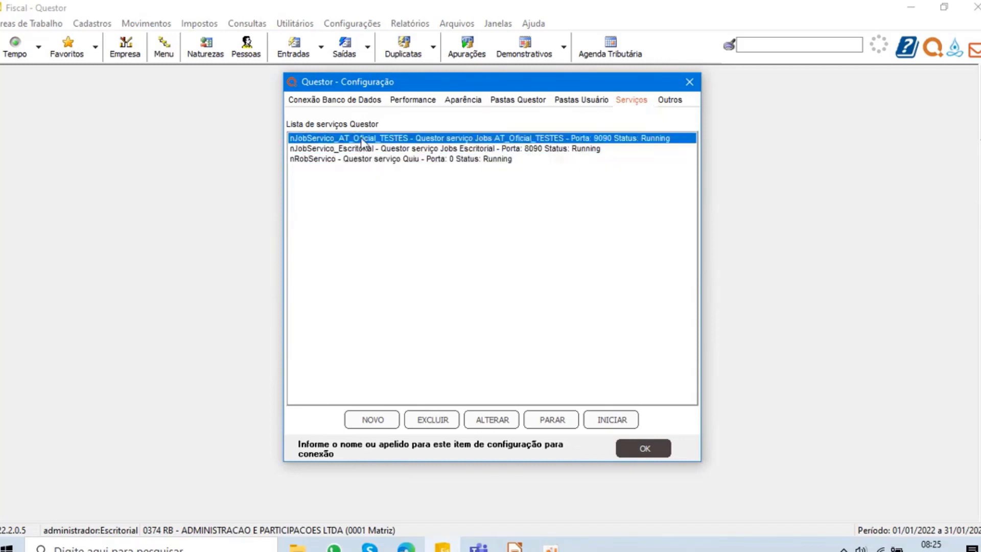
{"action": "left_click", "coordinate": [338, 150]}
{"action": "left_click", "coordinate": [333, 160]}
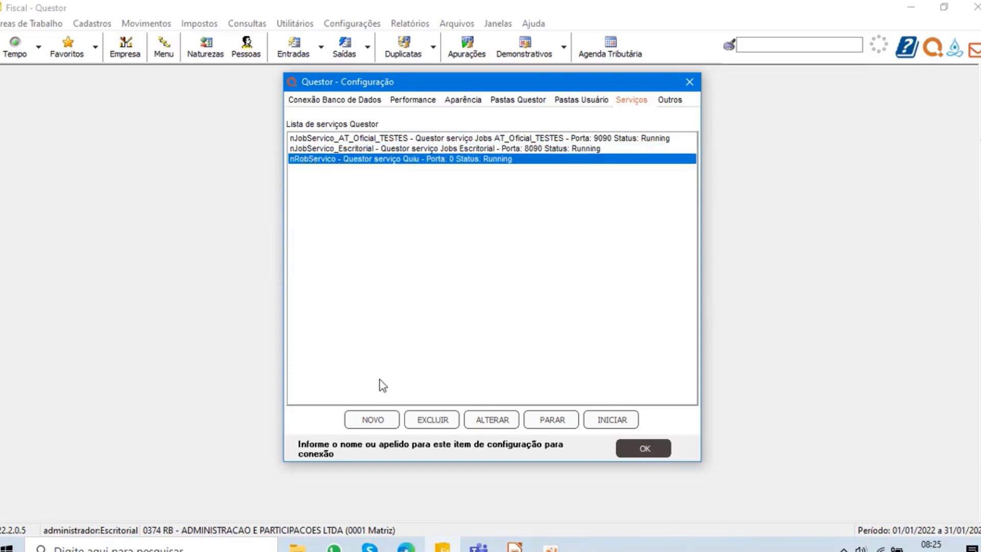
- Open a new service configuration, view the available Aplicativo options, and dismiss it without saving
{"action": "left_click", "coordinate": [370, 420]}
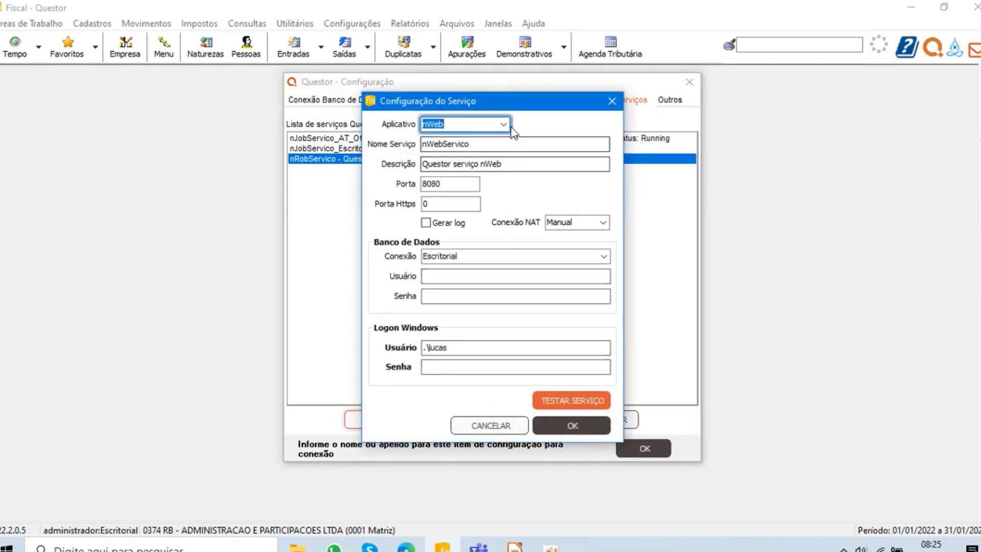
{"action": "left_click", "coordinate": [504, 125]}
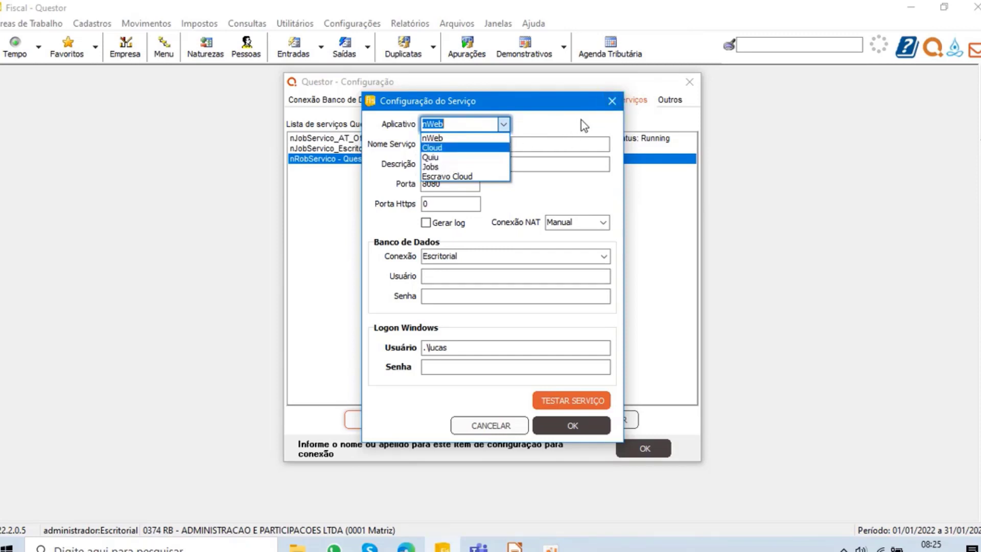
{"action": "left_click", "coordinate": [610, 105]}
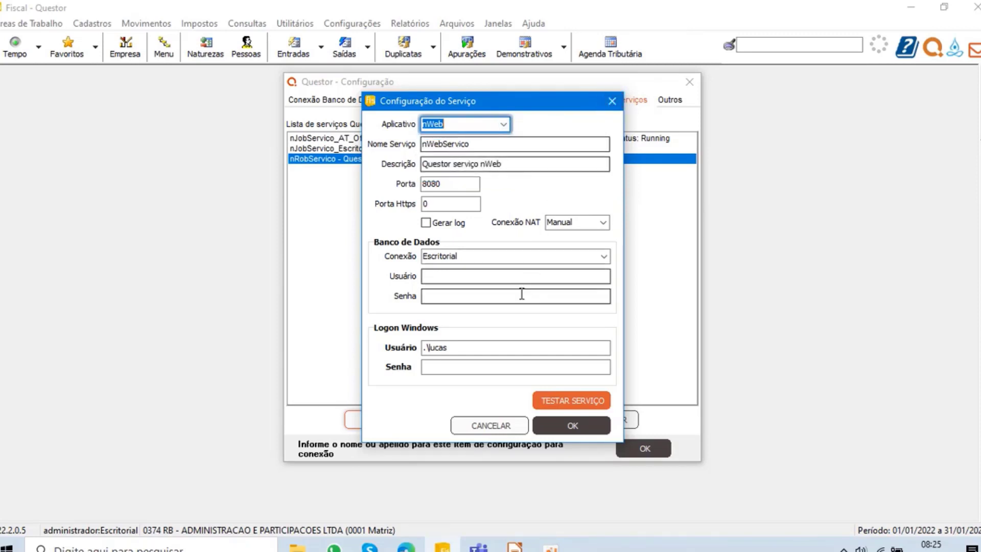
{"action": "left_click", "coordinate": [612, 101]}
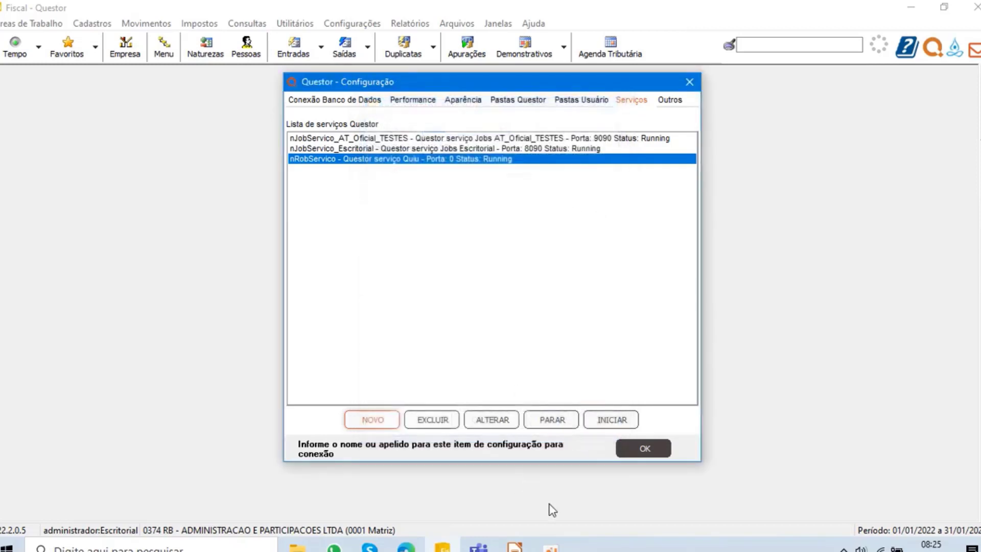
- Go to the Teams meeting, try to admit the two guests waiting in the lobby, and return to Questor
{"action": "mouse_move", "coordinate": [479, 546]}
{"action": "left_click", "coordinate": [480, 453]}
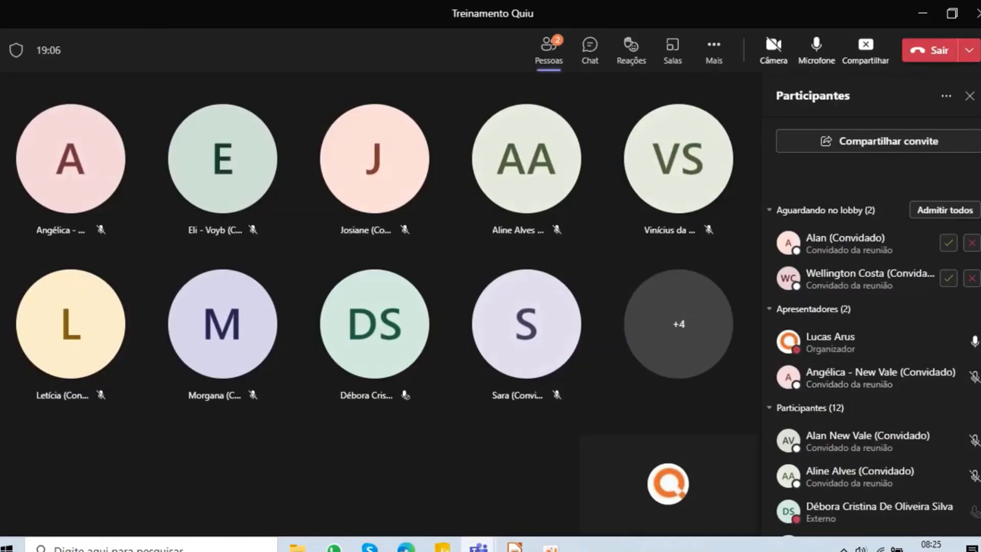
{"action": "left_click", "coordinate": [949, 243]}
{"action": "left_click", "coordinate": [948, 279]}
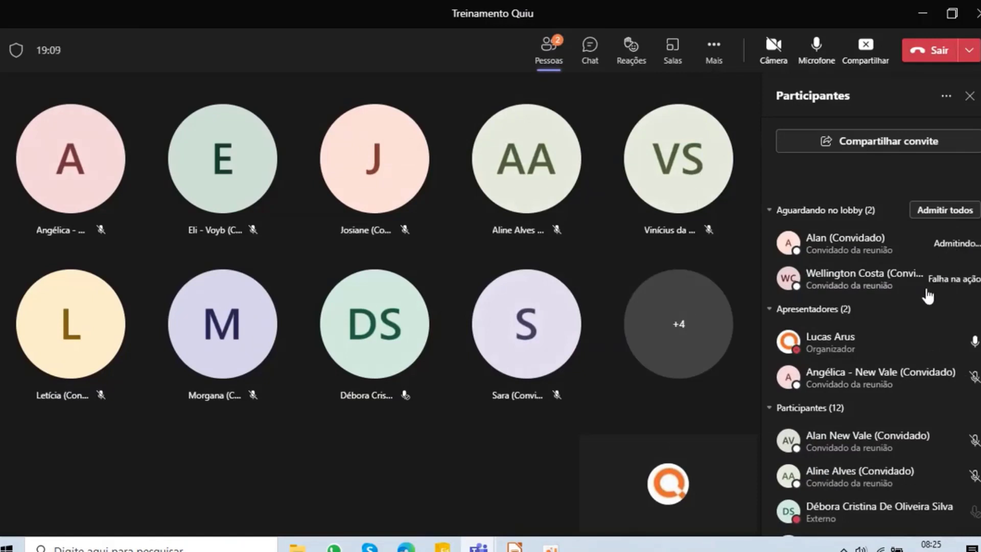
{"action": "left_click", "coordinate": [948, 243]}
{"action": "left_click", "coordinate": [923, 14]}
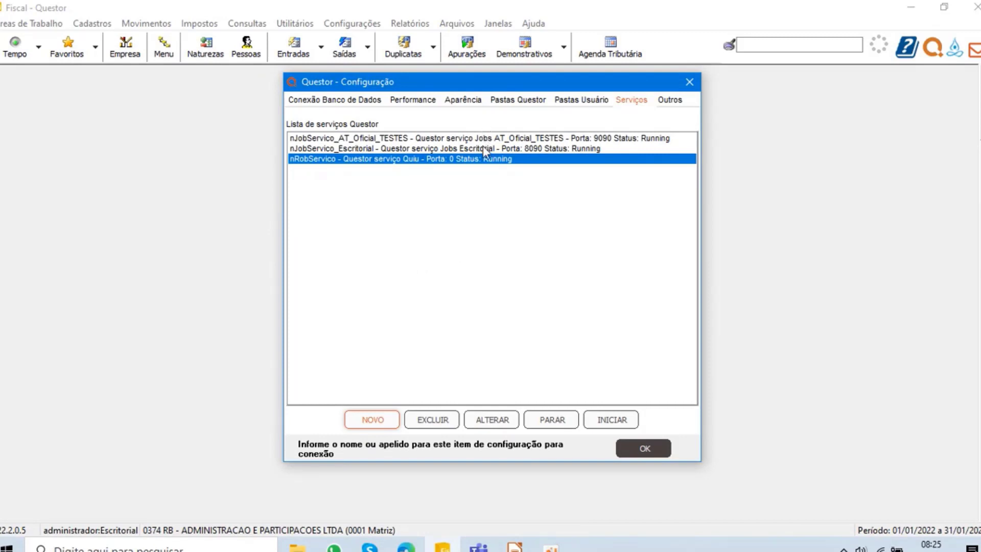
- Review the nJobServico_Escritorial and nRobServico services and close the system configuration
{"action": "left_click", "coordinate": [513, 148]}
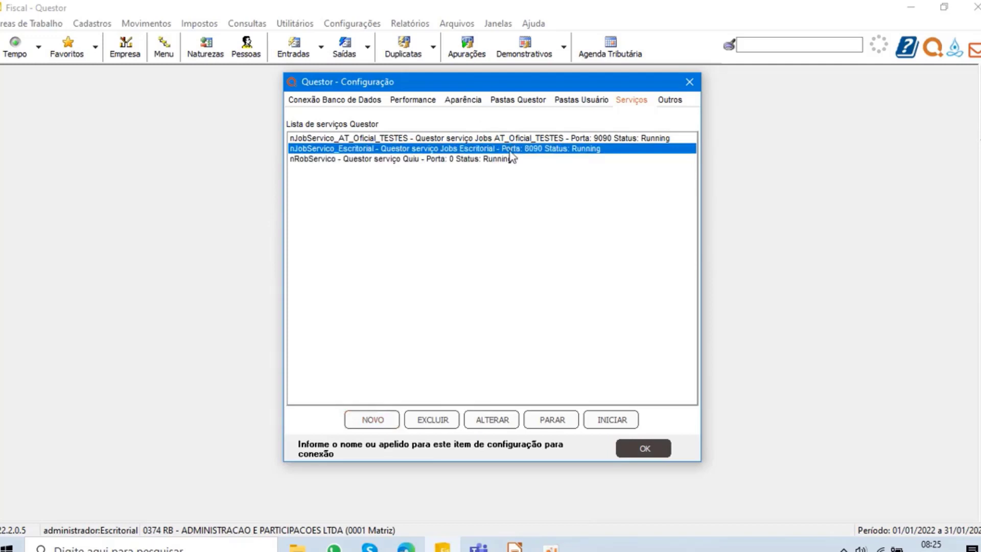
{"action": "left_click", "coordinate": [370, 160]}
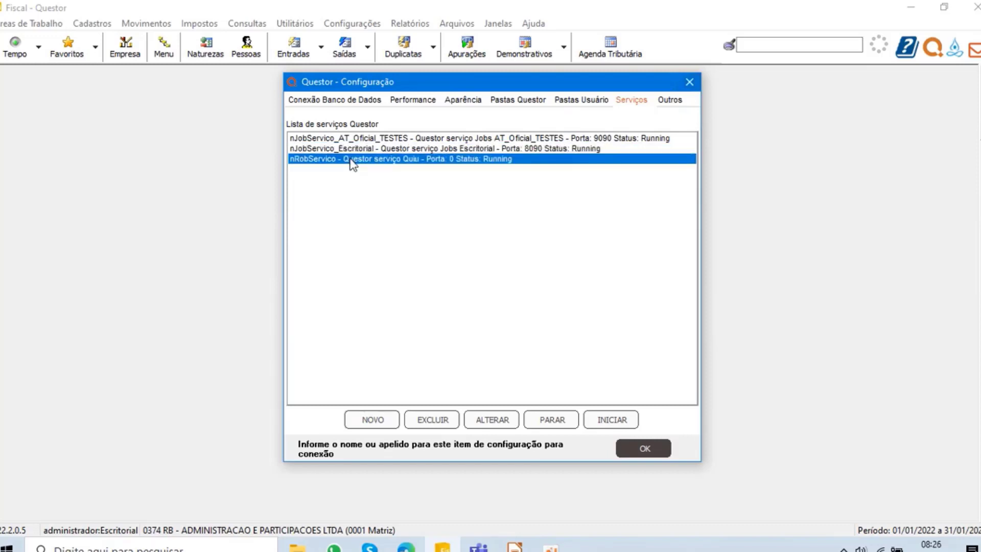
{"action": "left_click", "coordinate": [690, 82]}
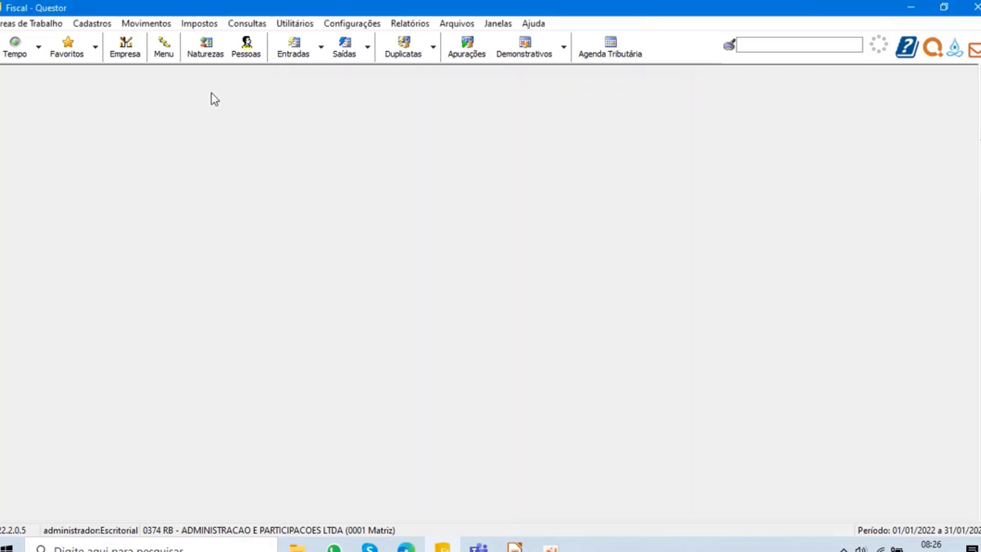
- Open the Quiu work area, show the Obrigações for Fevereiro de 2022, and select company 645's Fechamento eSocial 01/2022 obligation
{"action": "left_click", "coordinate": [28, 24]}
{"action": "left_click", "coordinate": [30, 42]}
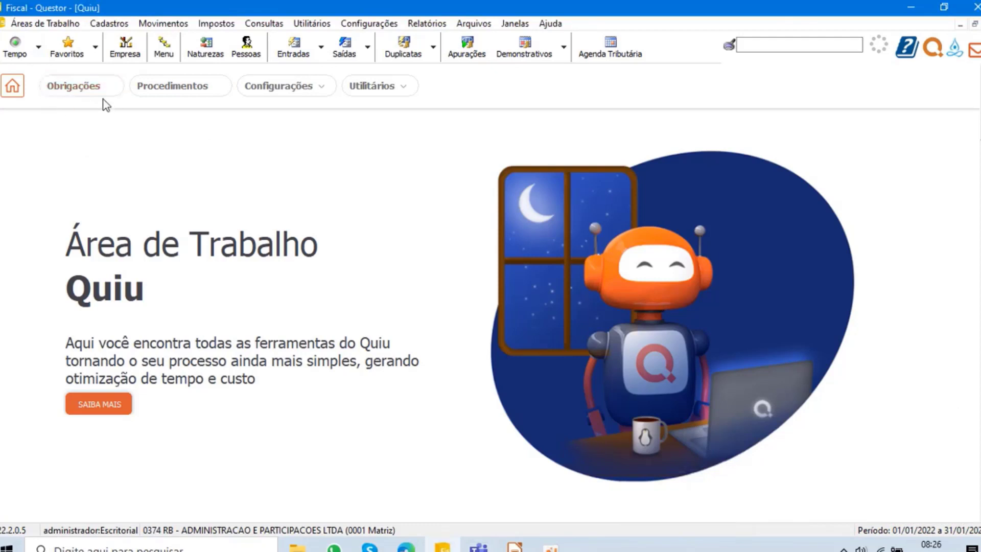
{"action": "left_click", "coordinate": [75, 86]}
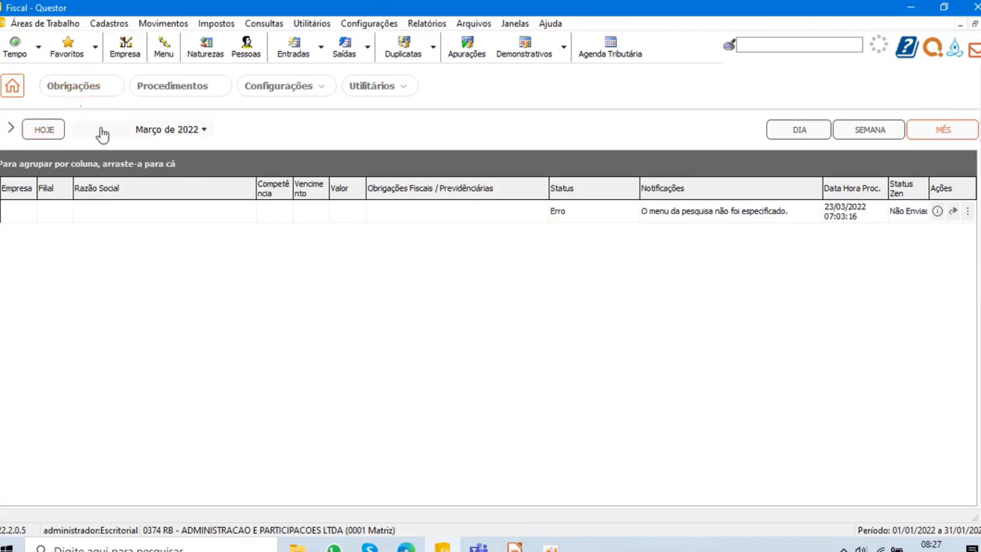
{"action": "left_click", "coordinate": [8, 134]}
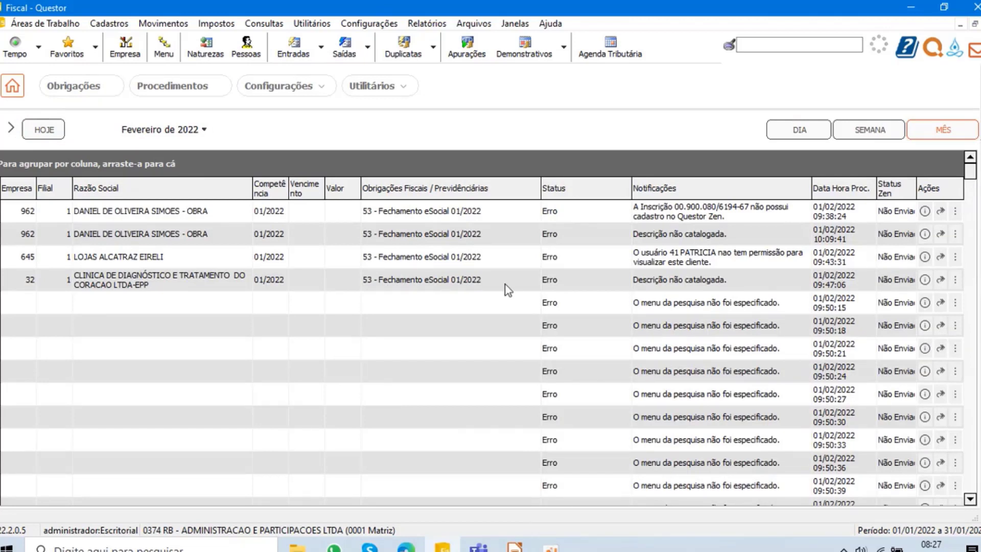
{"action": "left_click", "coordinate": [503, 259]}
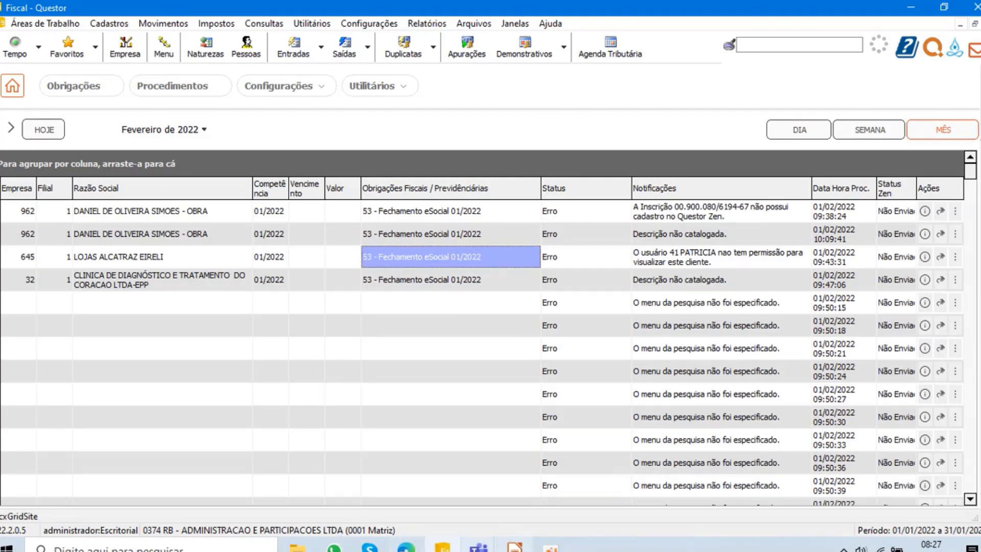
{"action": "mouse_move", "coordinate": [479, 546]}
{"action": "mouse_move", "coordinate": [391, 509]}
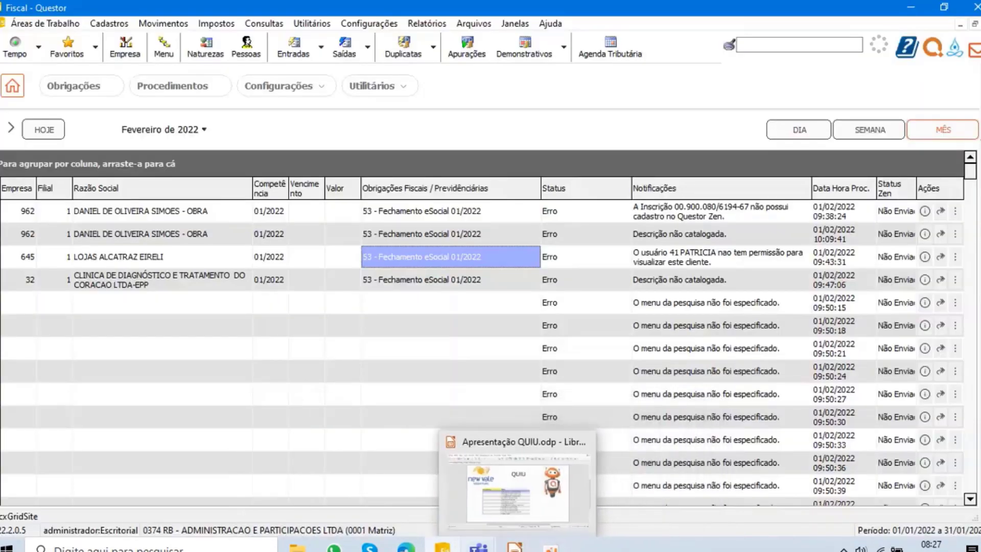
{"action": "left_click", "coordinate": [488, 465]}
{"action": "left_click", "coordinate": [948, 253]}
{"action": "left_click", "coordinate": [923, 13]}
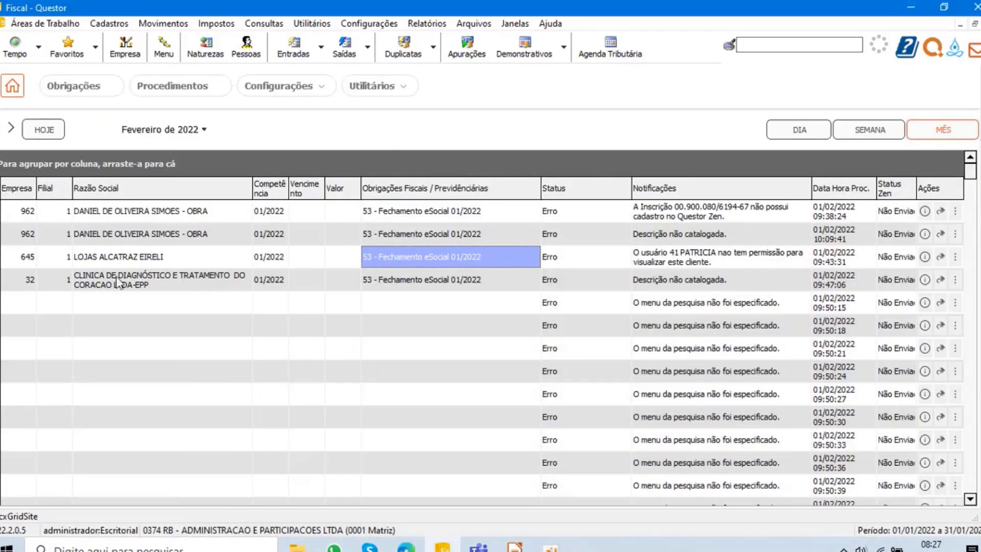
- Examine the status and notifications of the obligations listed for Fevereiro de 2022
{"action": "left_click", "coordinate": [254, 288]}
{"action": "scroll", "coordinate": [468, 279], "scroll_direction": "down", "scroll_amount": 8}
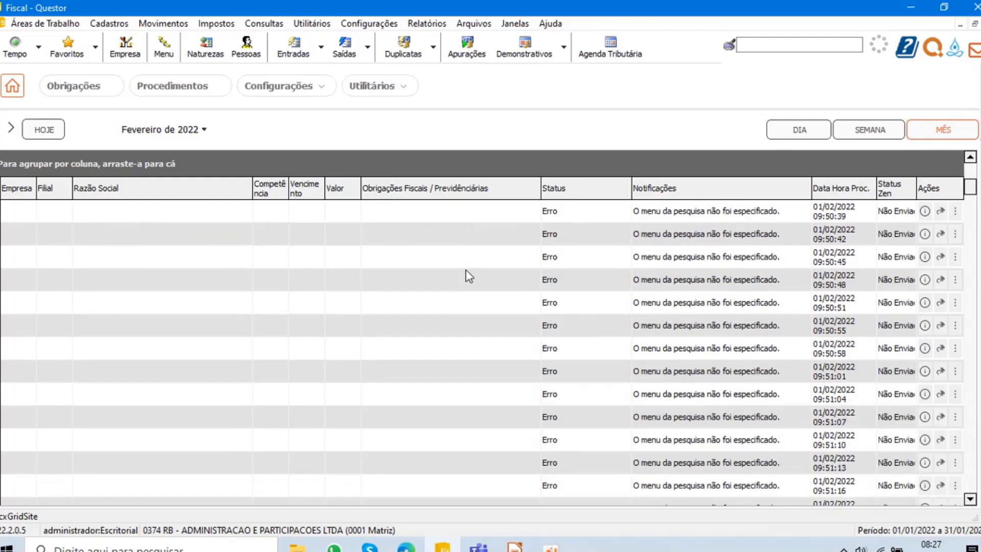
{"action": "scroll", "coordinate": [464, 276], "scroll_direction": "down", "scroll_amount": 19}
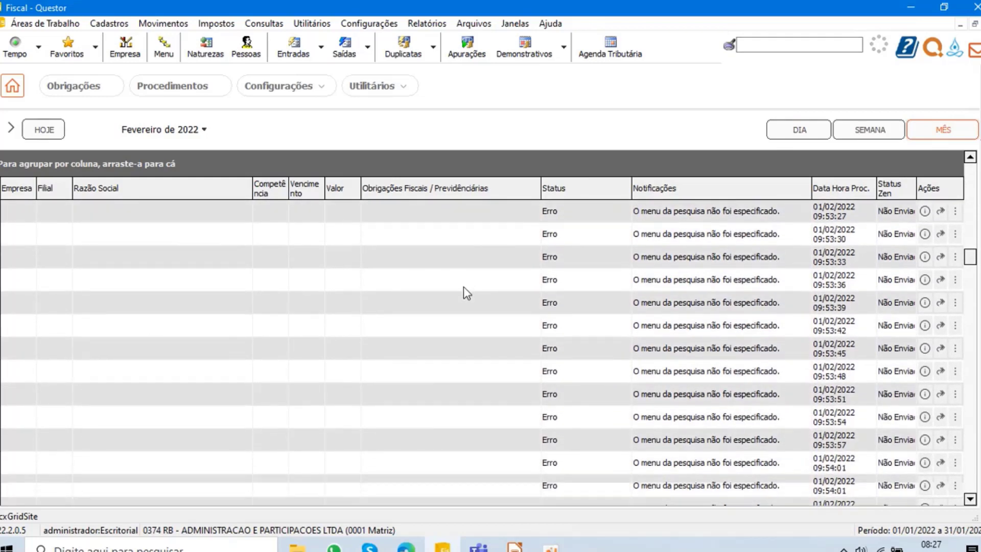
{"action": "scroll", "coordinate": [464, 289], "scroll_direction": "down", "scroll_amount": 12}
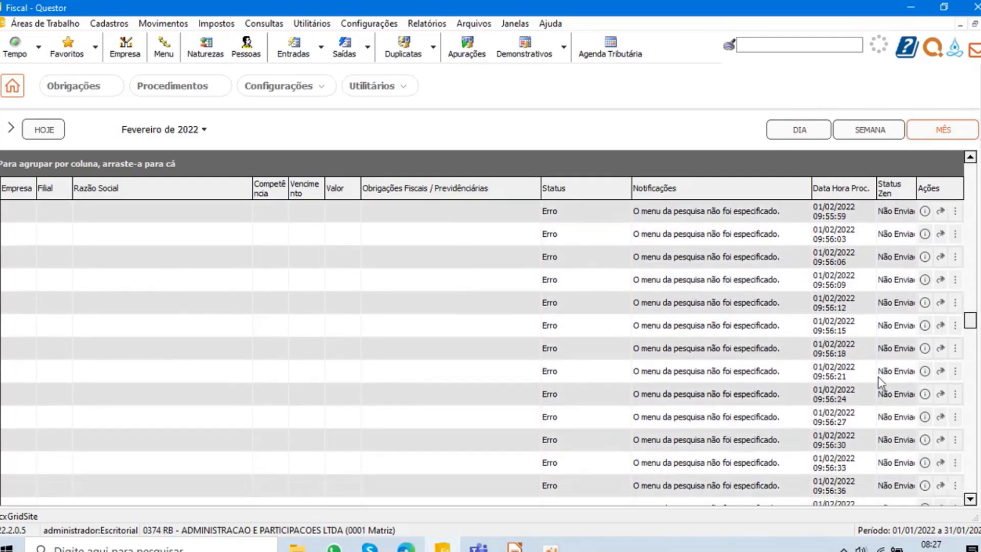
{"action": "scroll", "coordinate": [588, 286], "scroll_direction": "down", "scroll_amount": 10}
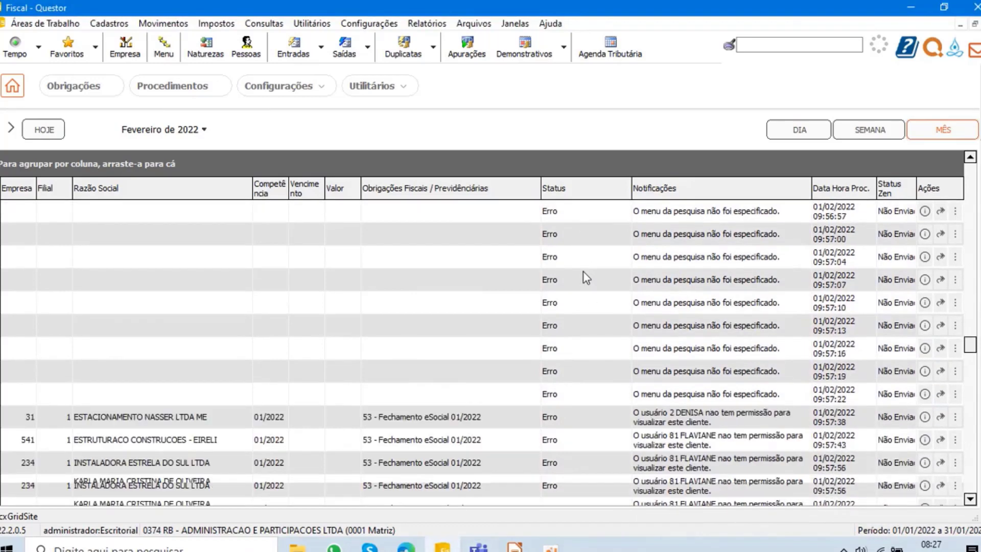
{"action": "scroll", "coordinate": [583, 292], "scroll_direction": "up", "scroll_amount": 2}
{"action": "scroll", "coordinate": [582, 295], "scroll_direction": "down", "scroll_amount": 3}
- Filter the obligations by Status Sucesso and select the Fechamento eSocial 01/2022 obligation of G V T EMPREENDIMENTOS IMOBILIARIOS LTDA
{"action": "left_click", "coordinate": [626, 182]}
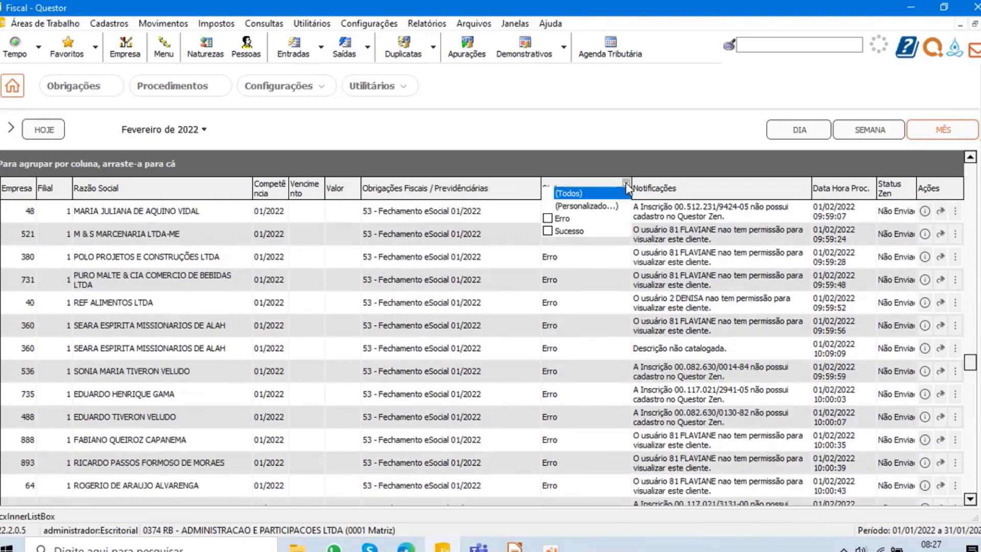
{"action": "left_click", "coordinate": [547, 231]}
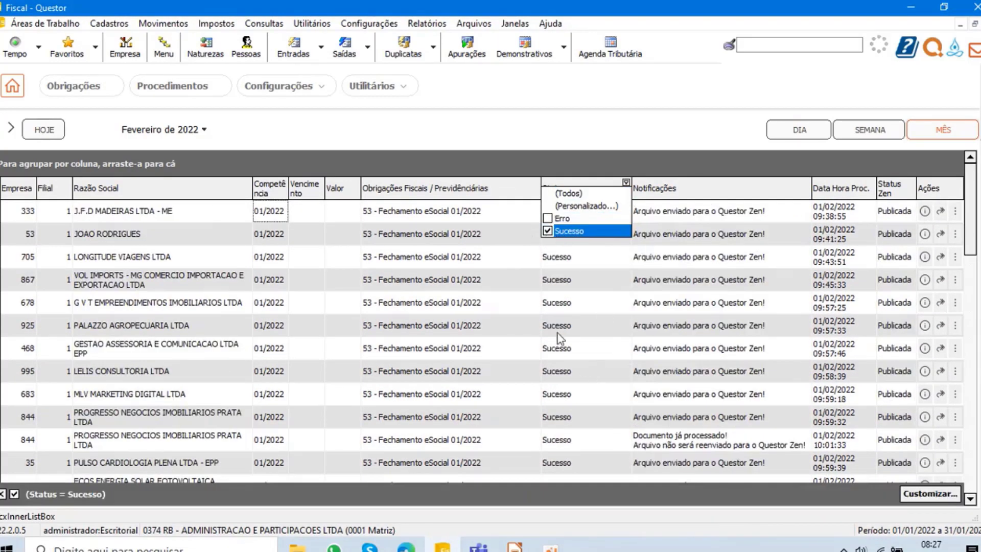
{"action": "left_click", "coordinate": [432, 304]}
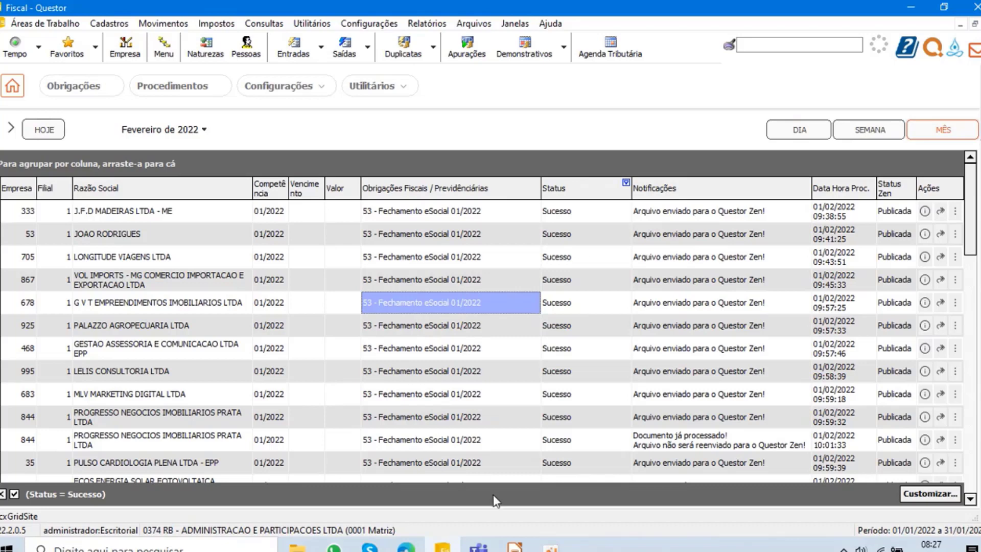
- Switch to the Apresentação QUIU.odp presentation in LibreOffice Impress and advance to slide 8 about the documents Quiu reads and publishes automatically
{"action": "left_click", "coordinate": [515, 547]}
{"action": "key", "text": "Page_Down"}
{"action": "key", "text": "Page_Down"}
{"action": "key", "text": "Page_Down"}
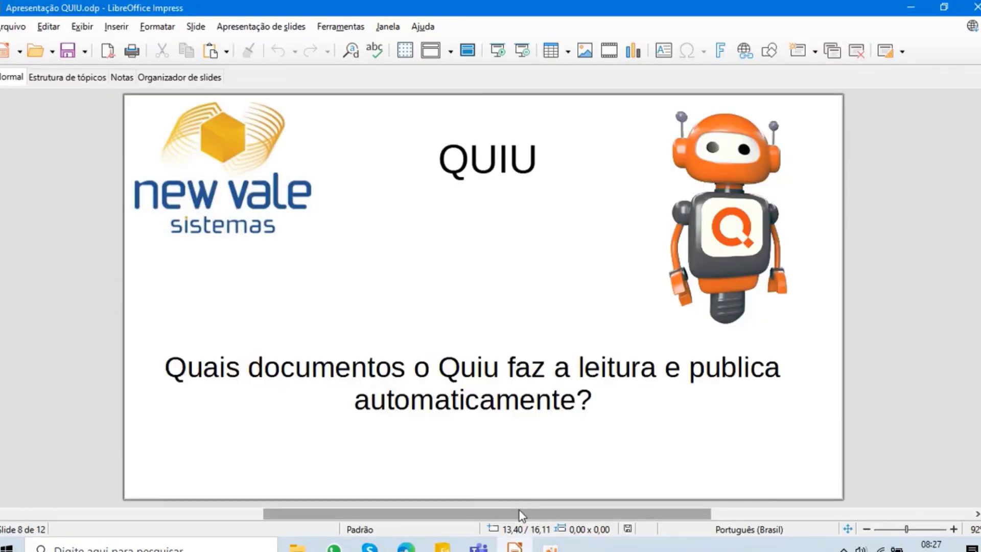
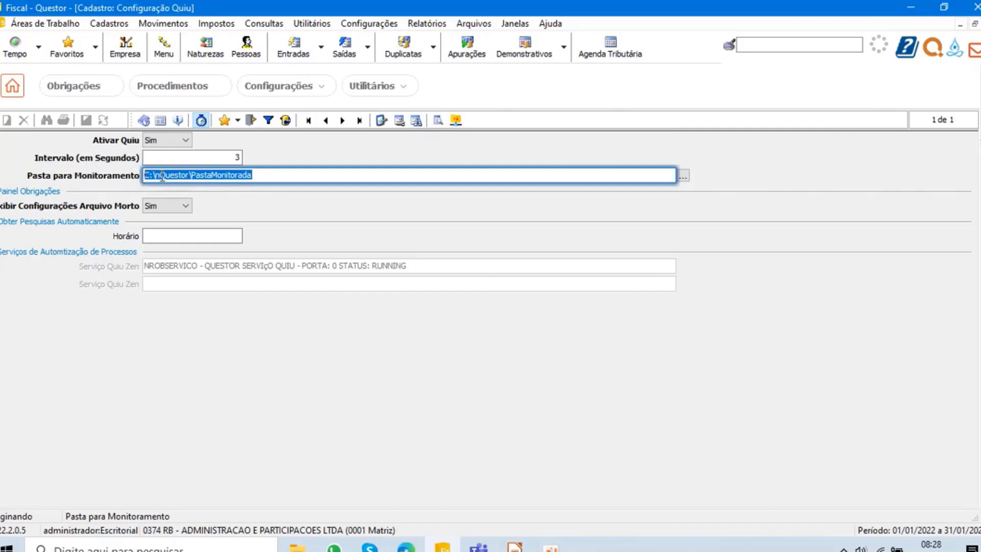
- Open the Quiu monitoring folder C:\nQuestor\PastaMonitorada in File Explorer
{"action": "left_click_drag", "start_coordinate": [144, 175], "coordinate": [153, 175]}
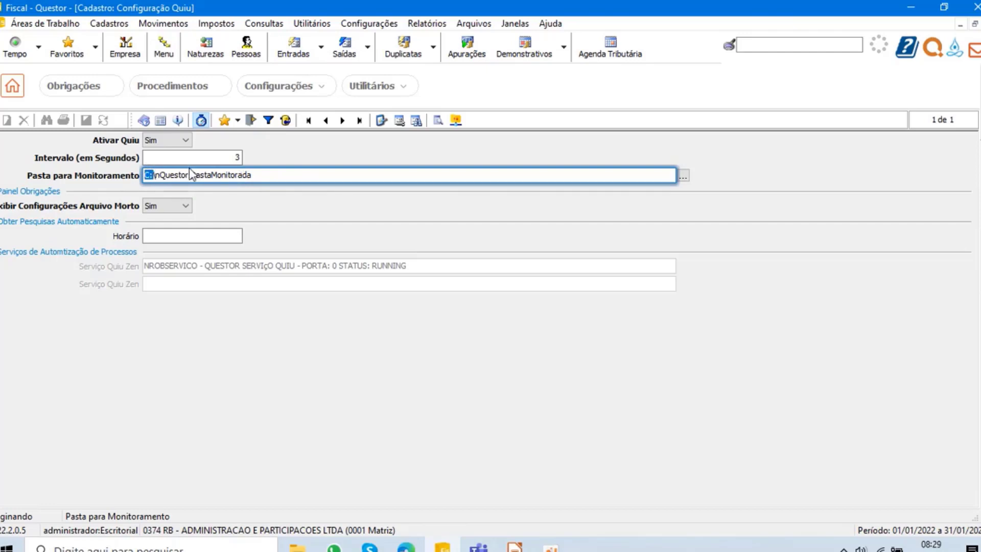
{"action": "left_click", "coordinate": [304, 548]}
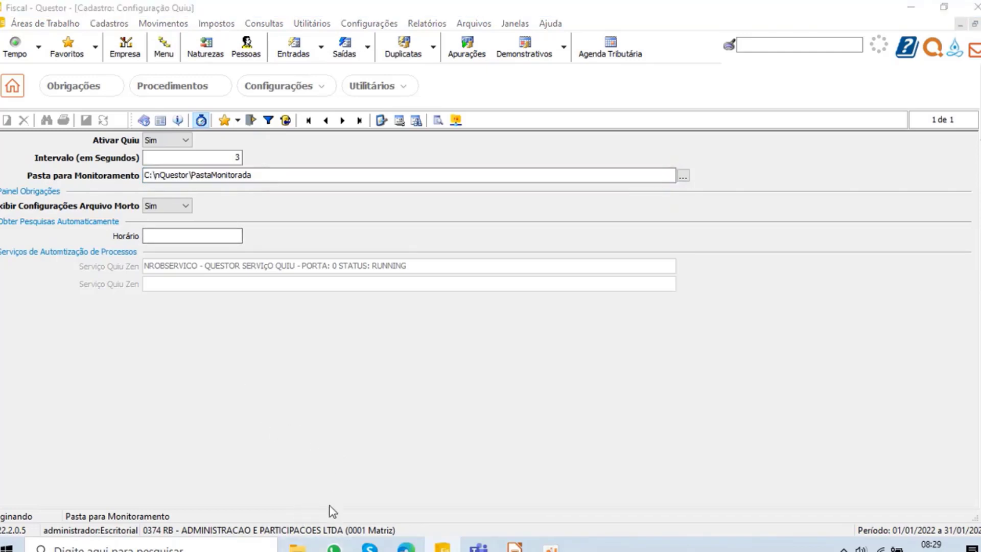
{"action": "left_click", "coordinate": [299, 548]}
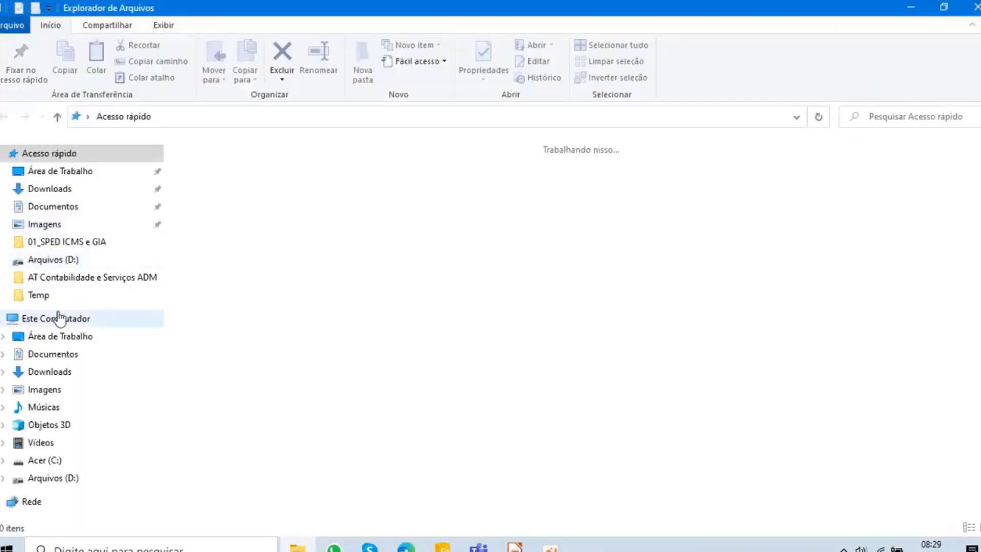
{"action": "left_click", "coordinate": [51, 460]}
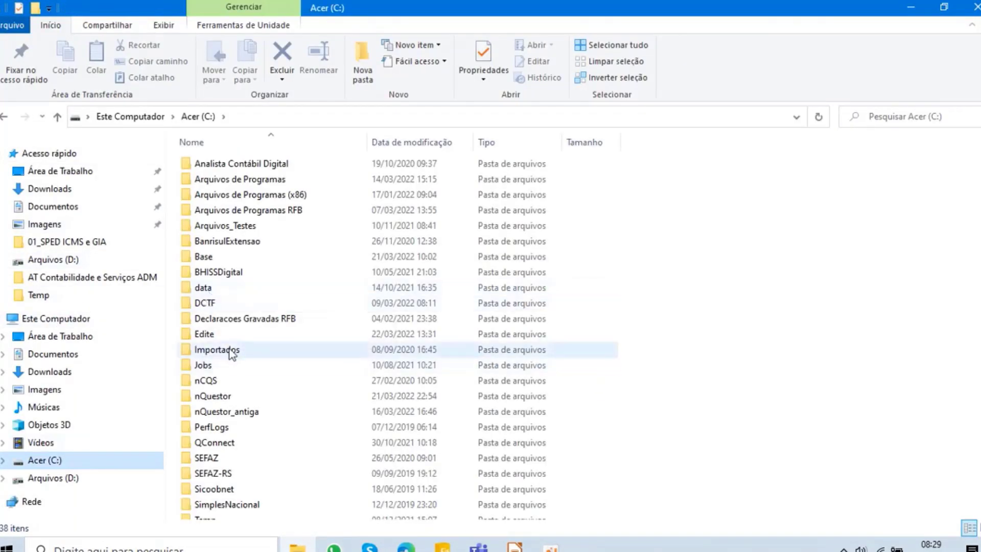
{"action": "double_click", "coordinate": [224, 397]}
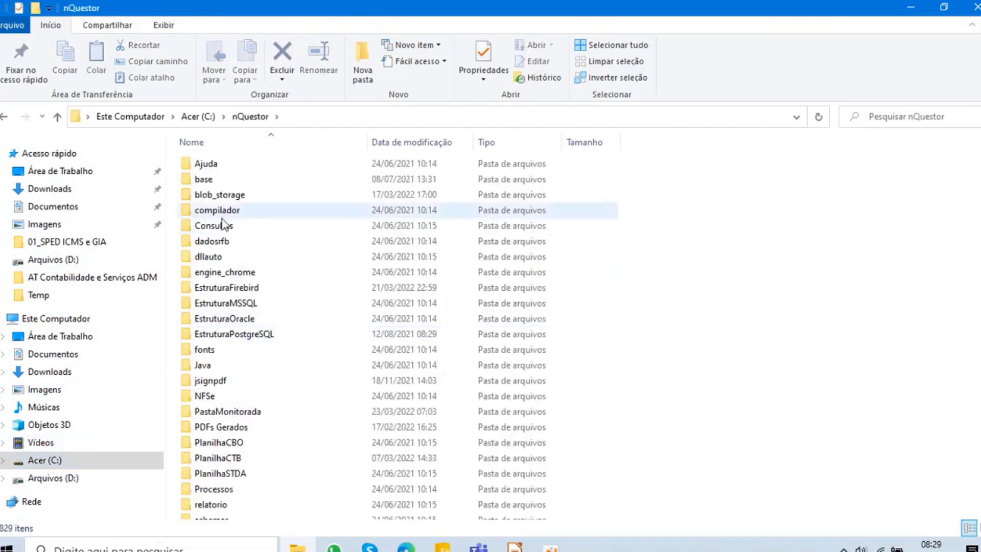
{"action": "double_click", "coordinate": [223, 412]}
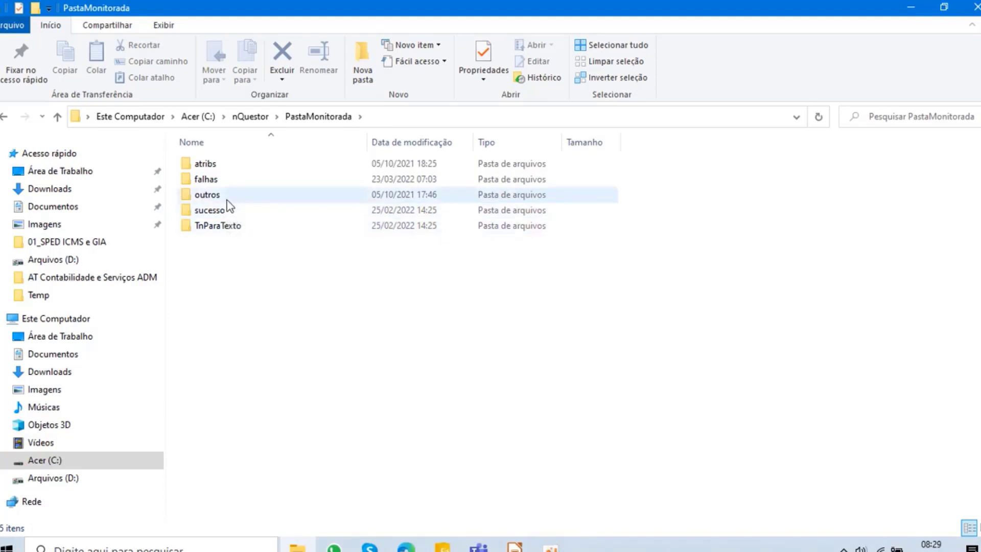
- Switch back to Questor and open Quiu's Obrigações Fiscais / Previdenciárias configuration
{"action": "left_click", "coordinate": [443, 547]}
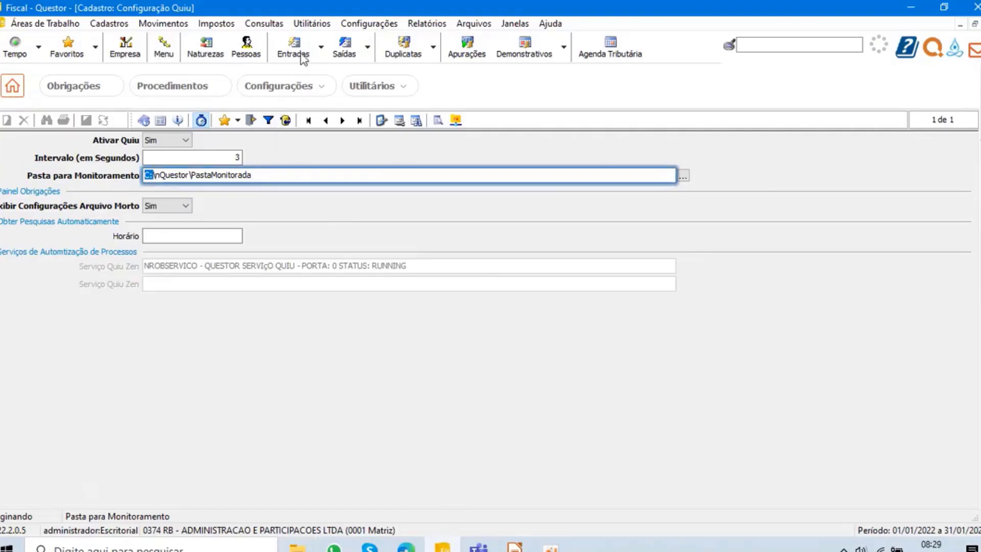
{"action": "left_click", "coordinate": [284, 90]}
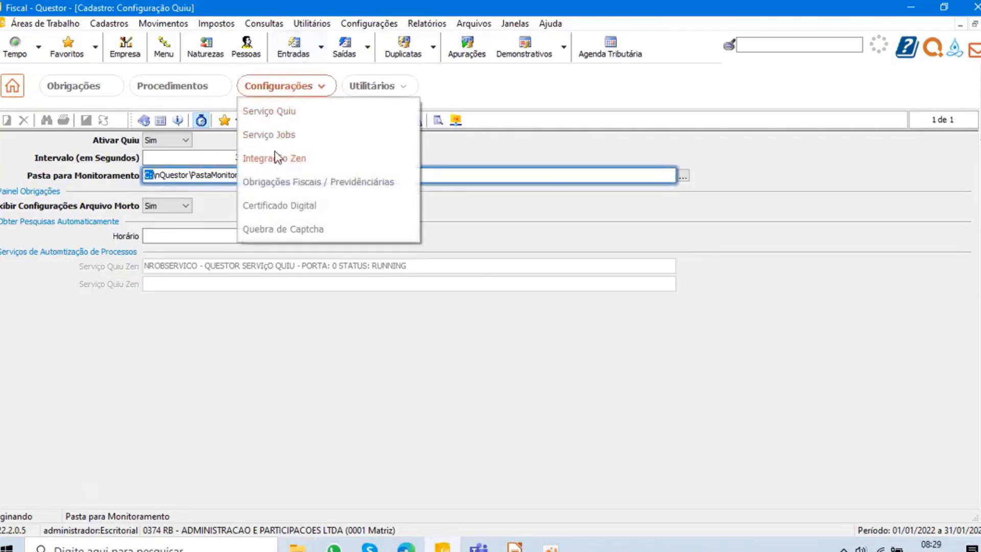
{"action": "left_click", "coordinate": [304, 183]}
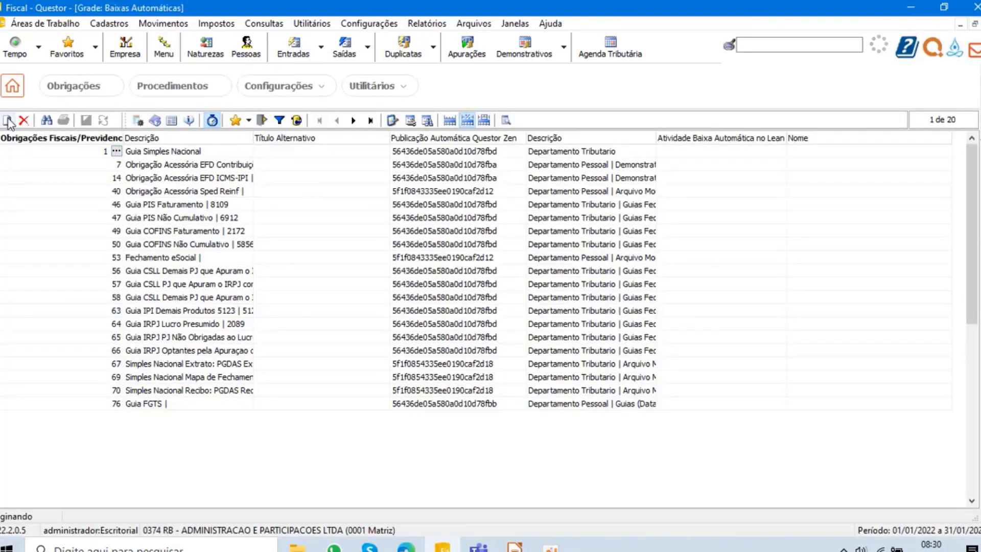
- Start a new entry in the Baixas Automáticas grid and search the obligations by name for "iss"
{"action": "left_click", "coordinate": [8, 121]}
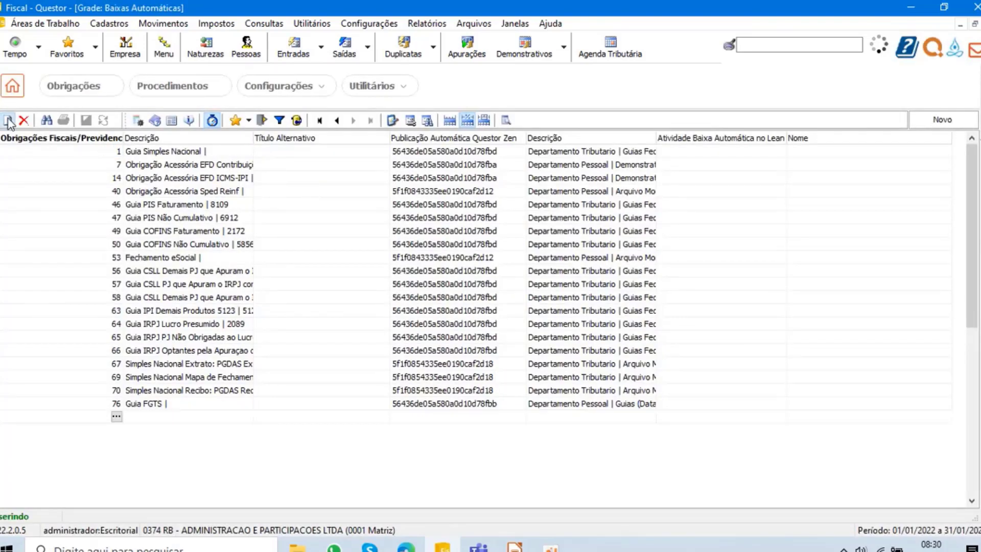
{"action": "left_click", "coordinate": [117, 418]}
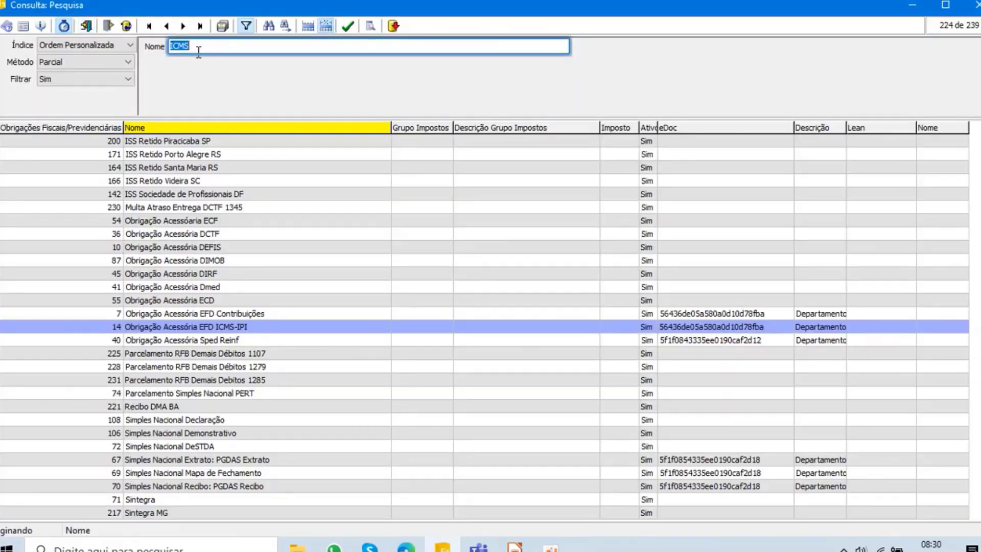
{"action": "type", "text": "issq"}
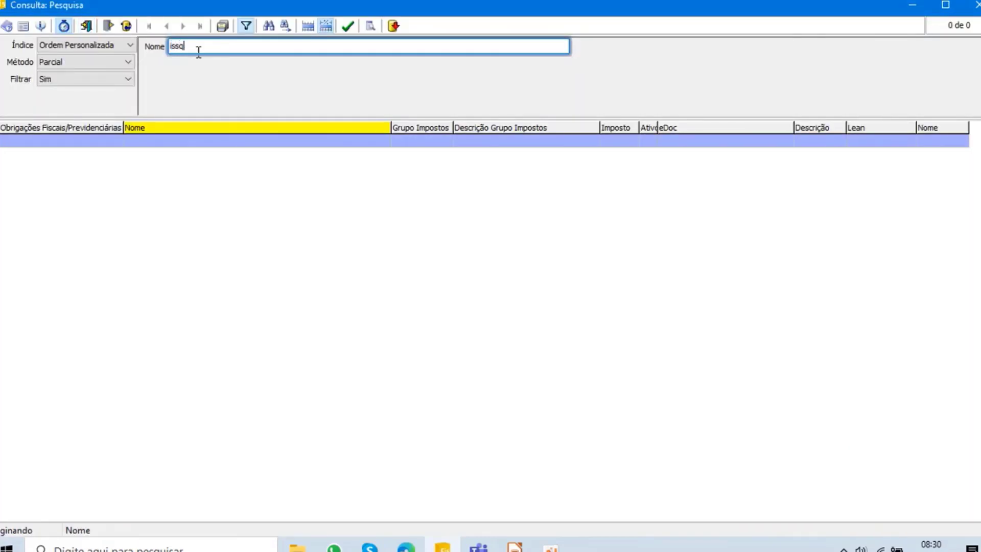
{"action": "key", "text": "BackSpace"}
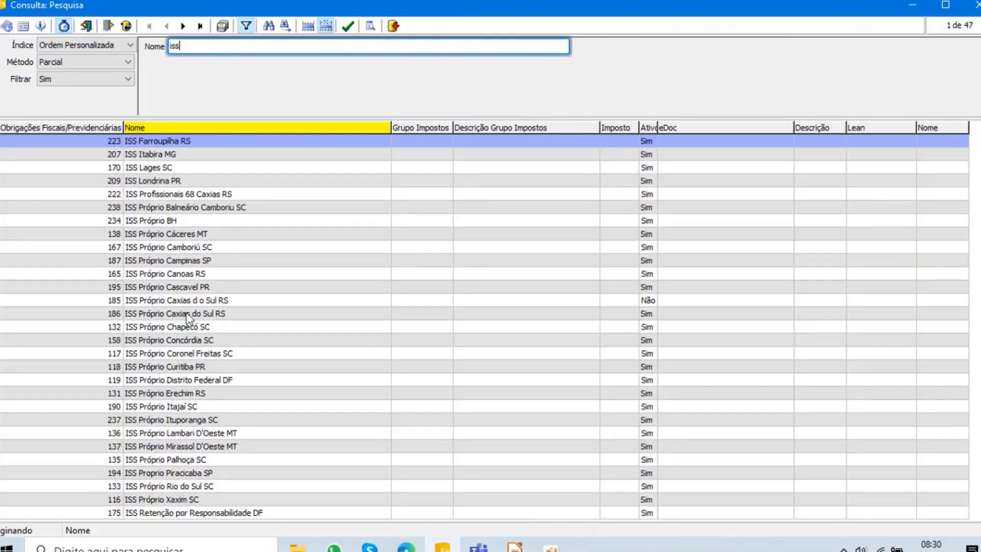
- Examine the municipalities covered by the ISS Próprio and ISS Retido obligations
{"action": "scroll", "coordinate": [225, 430], "scroll_direction": "down", "scroll_amount": 4}
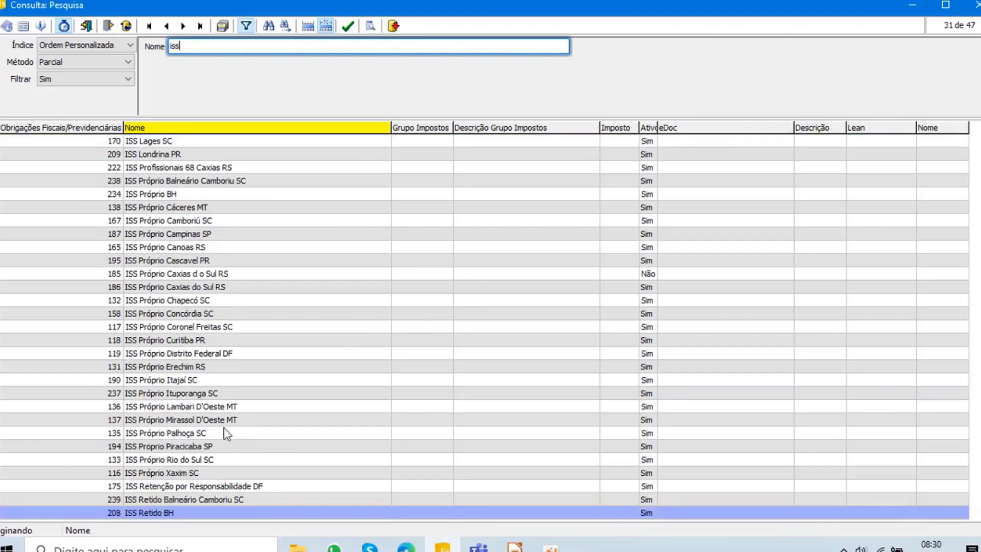
{"action": "scroll", "coordinate": [225, 430], "scroll_direction": "up", "scroll_amount": 3}
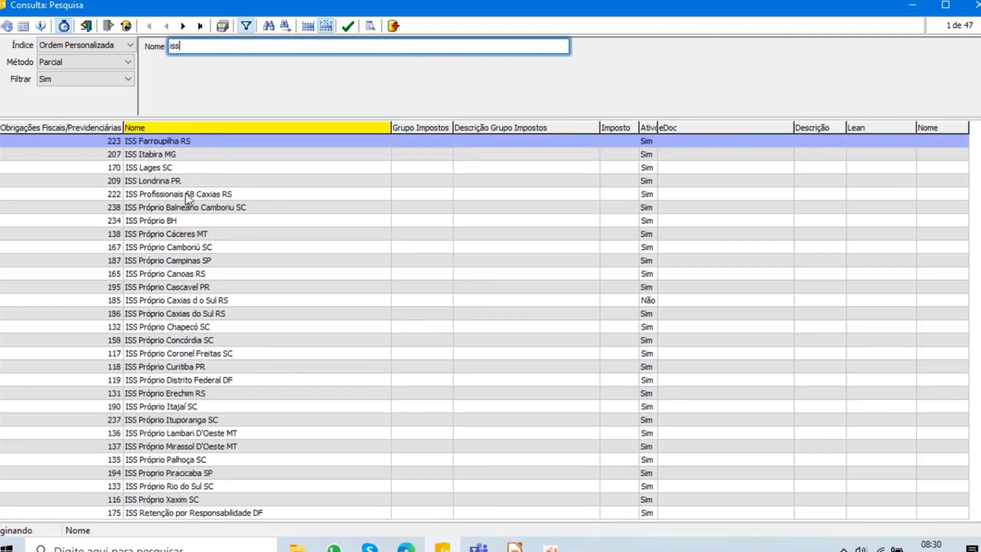
{"action": "scroll", "coordinate": [185, 178], "scroll_direction": "down", "scroll_amount": 1}
{"action": "scroll", "coordinate": [377, 271], "scroll_direction": "down", "scroll_amount": 3}
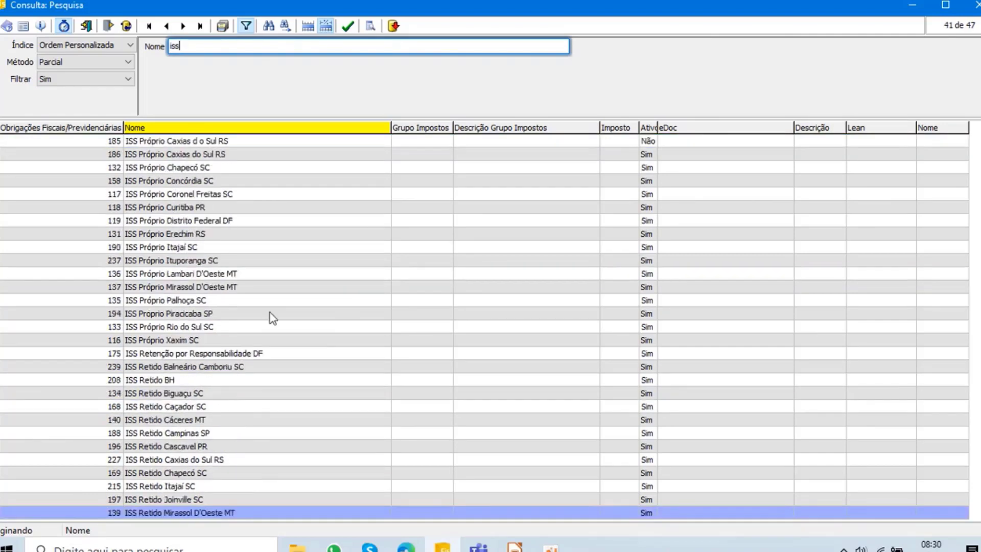
{"action": "scroll", "coordinate": [270, 255], "scroll_direction": "up", "scroll_amount": 4}
{"action": "scroll", "coordinate": [213, 274], "scroll_direction": "down", "scroll_amount": 3}
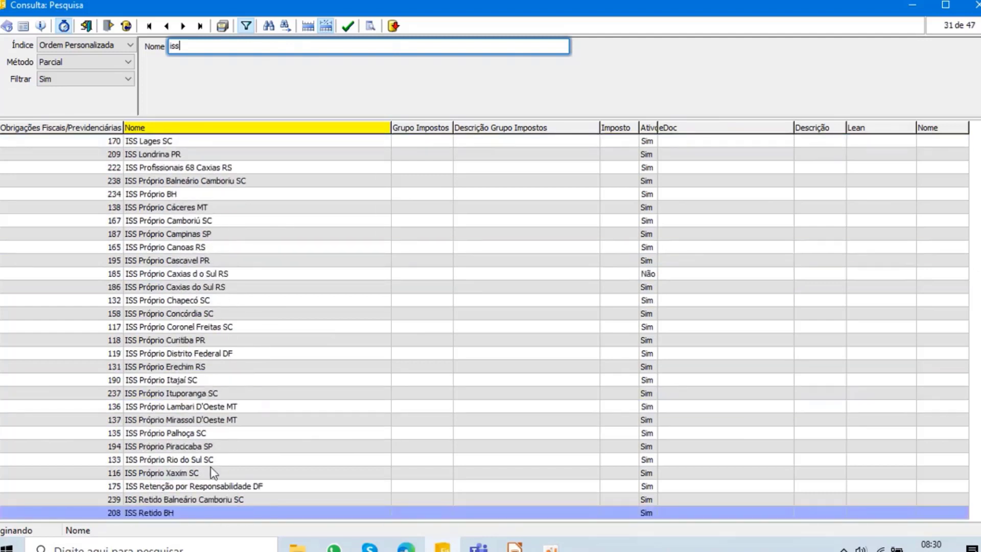
{"action": "scroll", "coordinate": [188, 393], "scroll_direction": "down", "scroll_amount": 2}
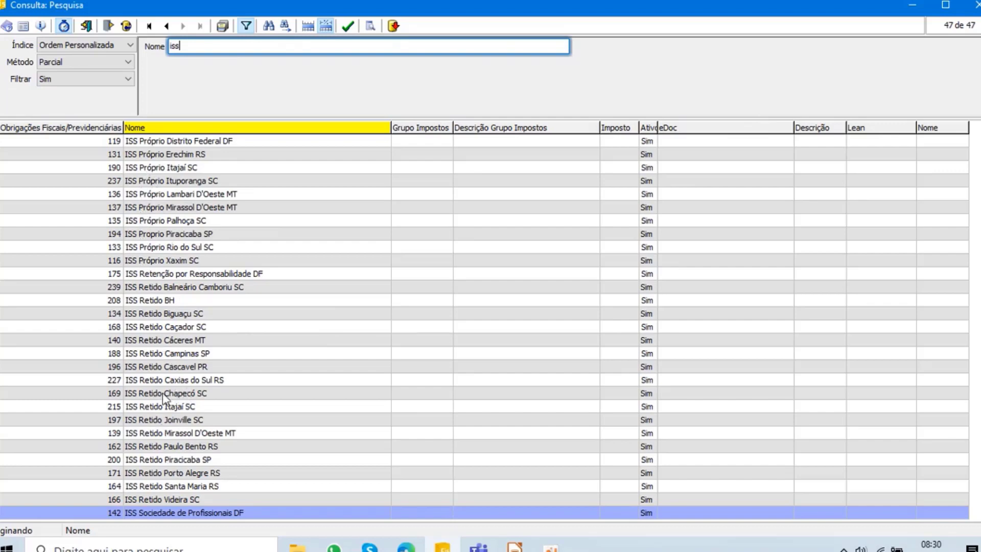
- Order the obligations by code and choose 132, ISS Próprio Chapecó SC, for the new entry
{"action": "left_click", "coordinate": [77, 127]}
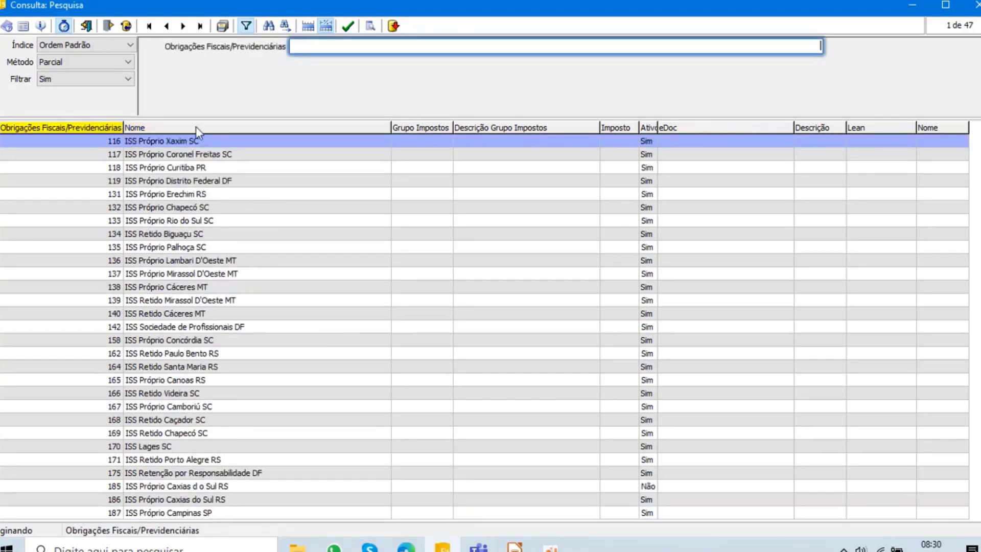
{"action": "scroll", "coordinate": [196, 278], "scroll_direction": "down", "scroll_amount": 20}
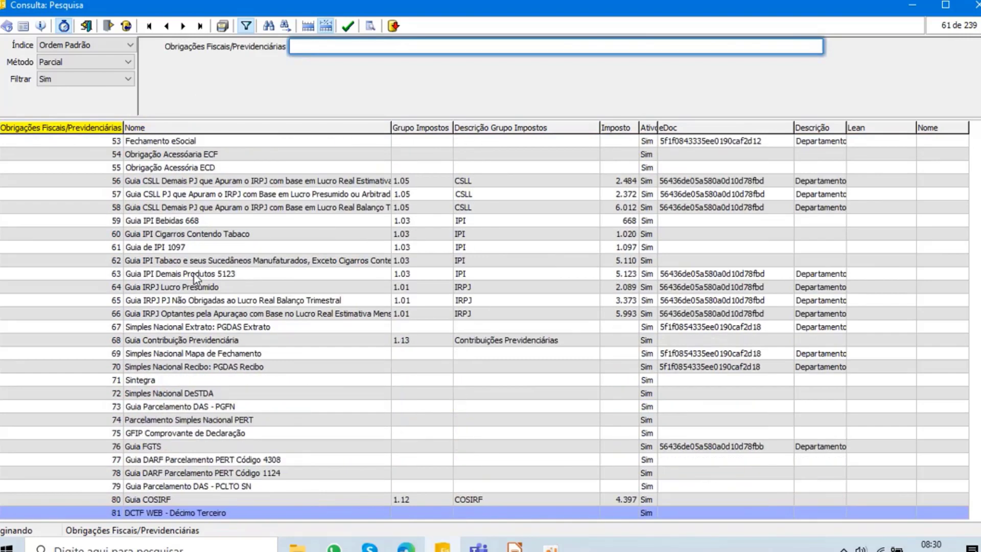
{"action": "scroll", "coordinate": [195, 276], "scroll_direction": "down", "scroll_amount": 20}
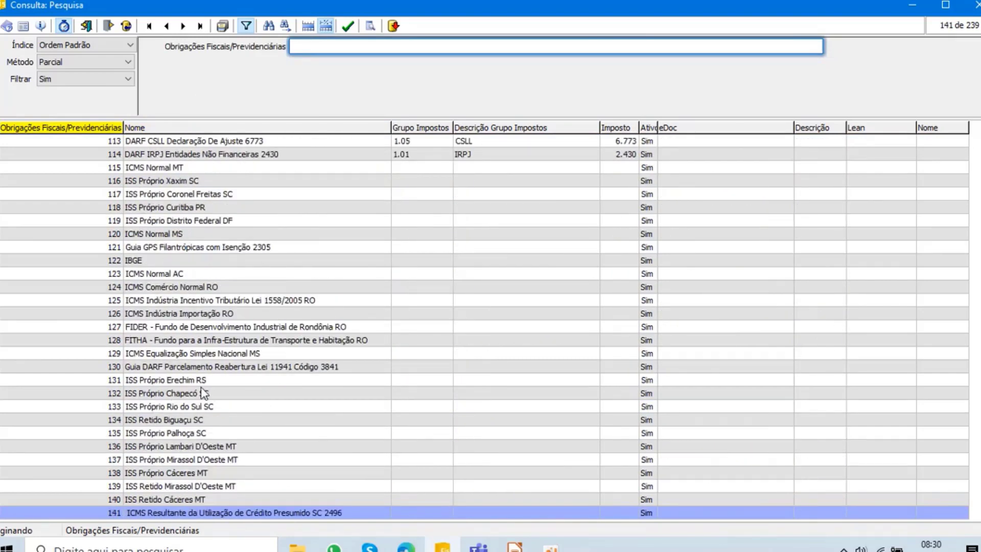
{"action": "left_click", "coordinate": [197, 394]}
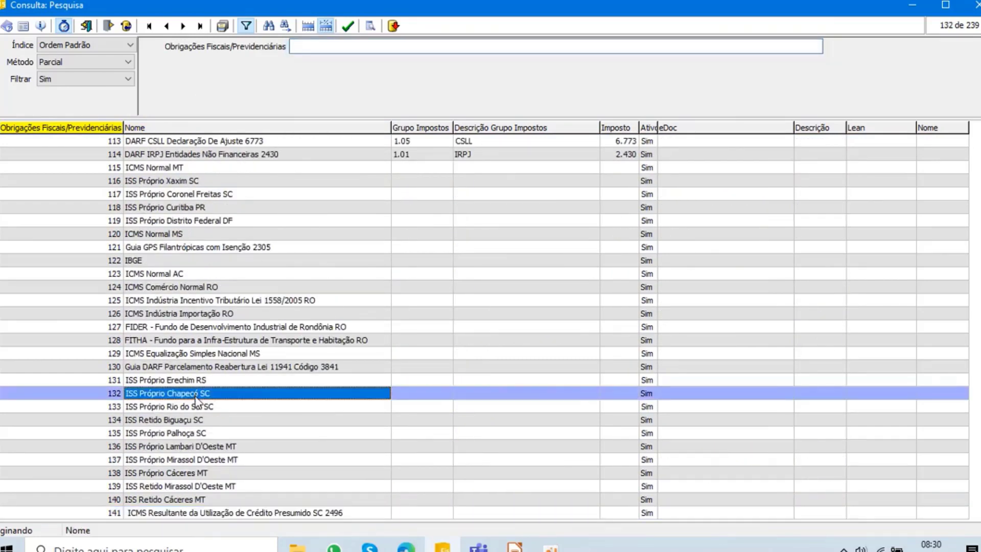
{"action": "double_click", "coordinate": [108, 395]}
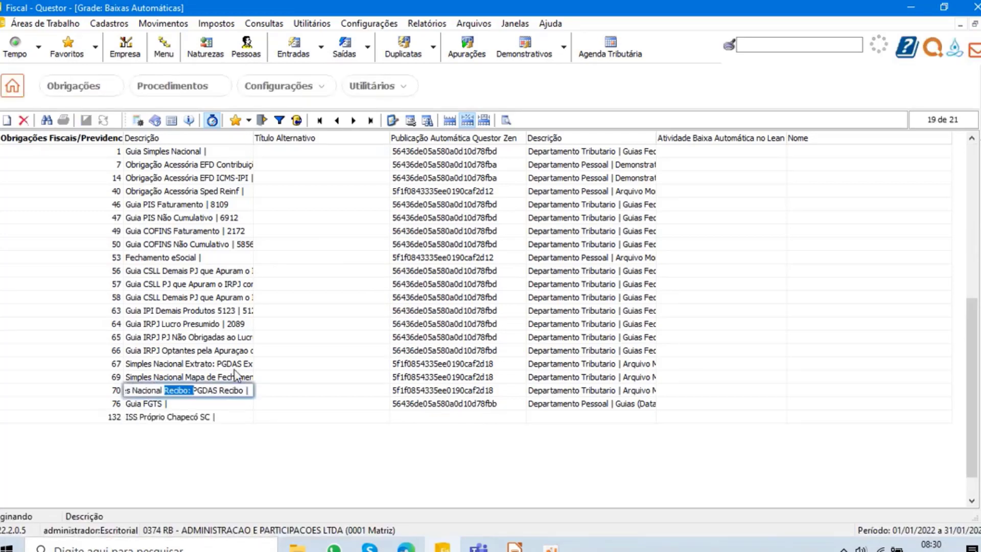
- Set the Publicação Automática Questor Zen category of ISS Próprio Chapecó SC to Departamento Tributario, Guias Municipais, and save the entry
{"action": "left_click", "coordinate": [466, 417]}
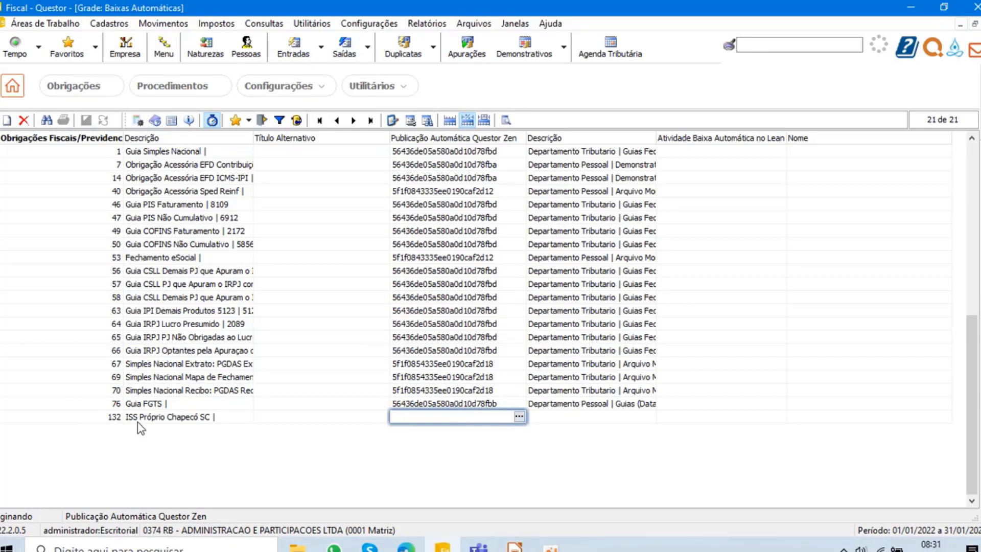
{"action": "left_click", "coordinate": [519, 416]}
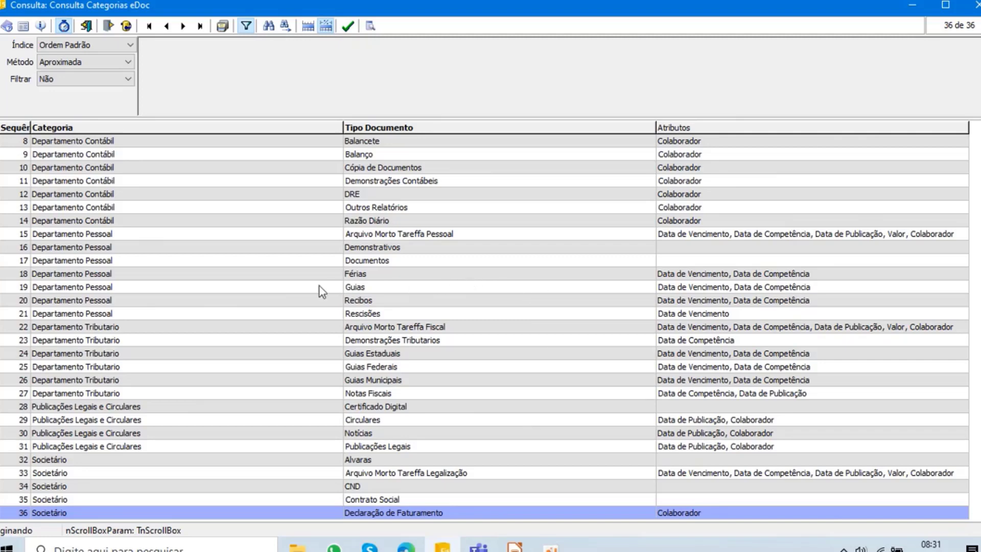
{"action": "left_click", "coordinate": [424, 244]}
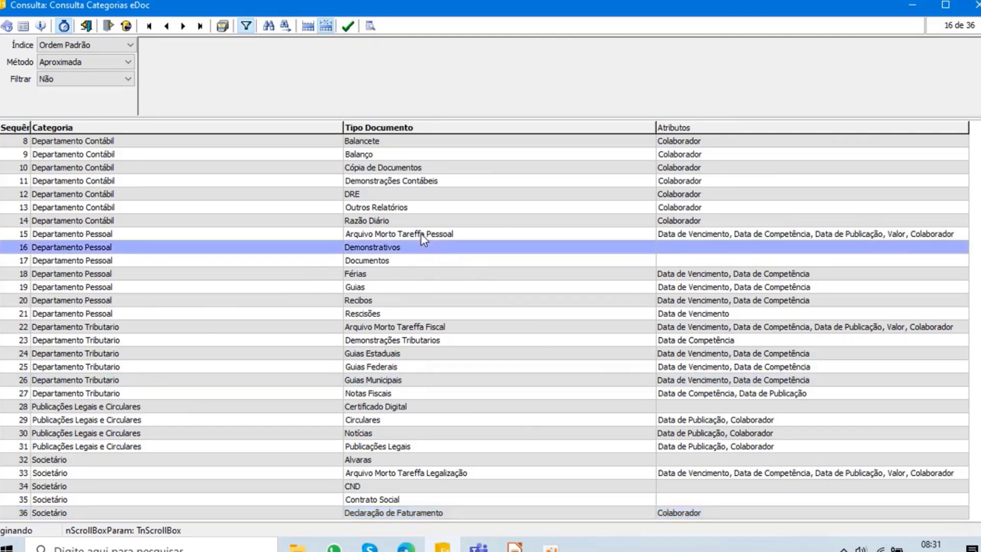
{"action": "key", "text": "ctrl+Home"}
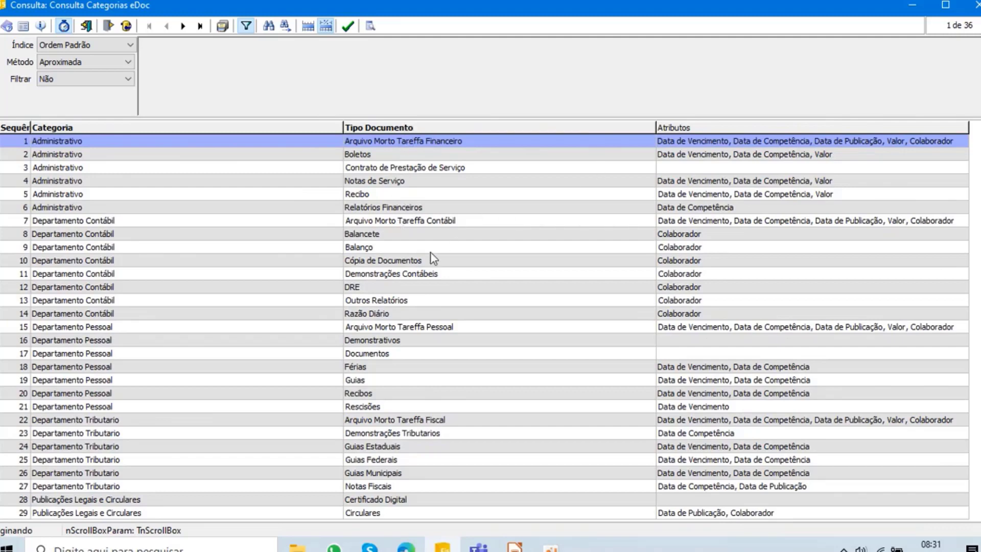
{"action": "left_click", "coordinate": [404, 274]}
{"action": "scroll", "coordinate": [400, 277], "scroll_direction": "down", "scroll_amount": 20}
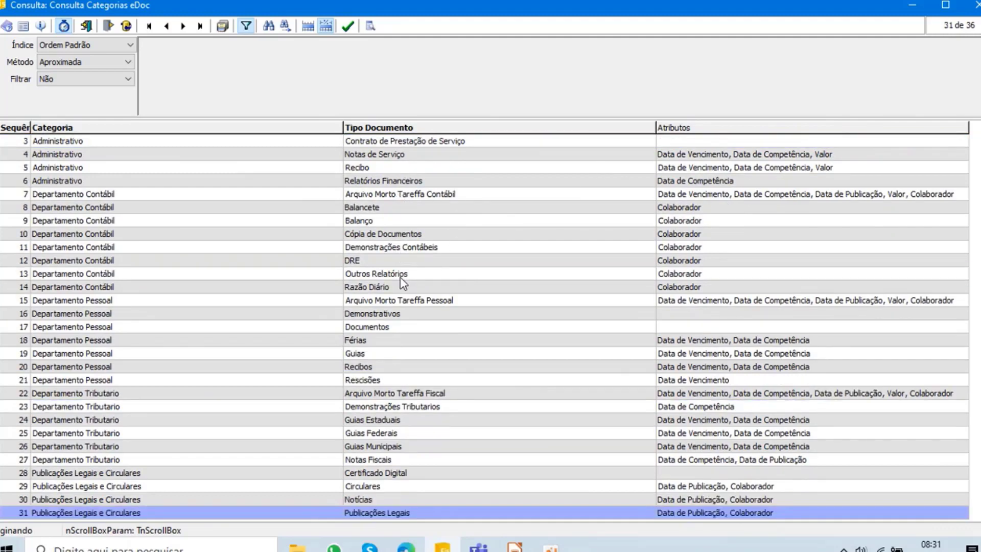
{"action": "scroll", "coordinate": [400, 277], "scroll_direction": "down", "scroll_amount": 5}
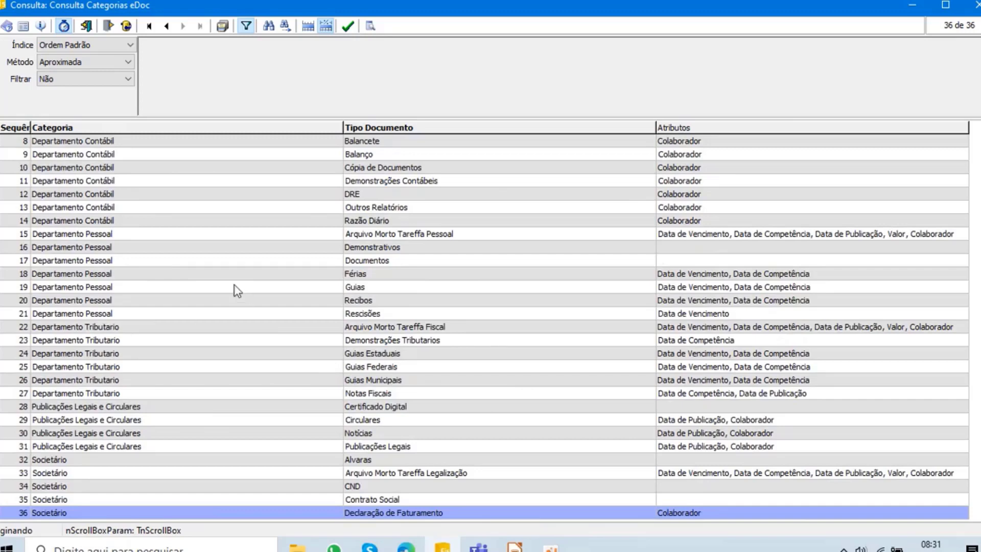
{"action": "scroll", "coordinate": [231, 285], "scroll_direction": "up", "scroll_amount": 20}
{"action": "double_click", "coordinate": [397, 408]}
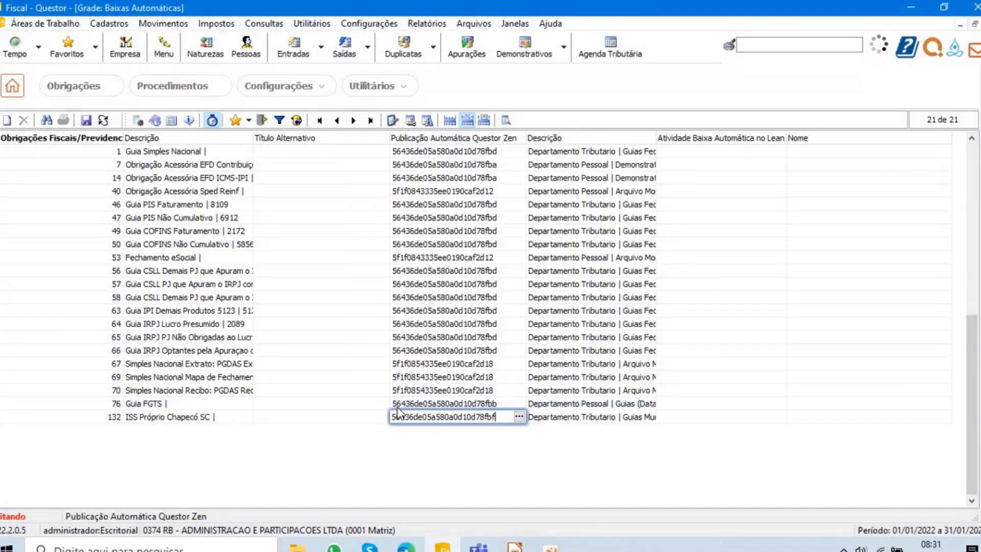
{"action": "left_click", "coordinate": [439, 389]}
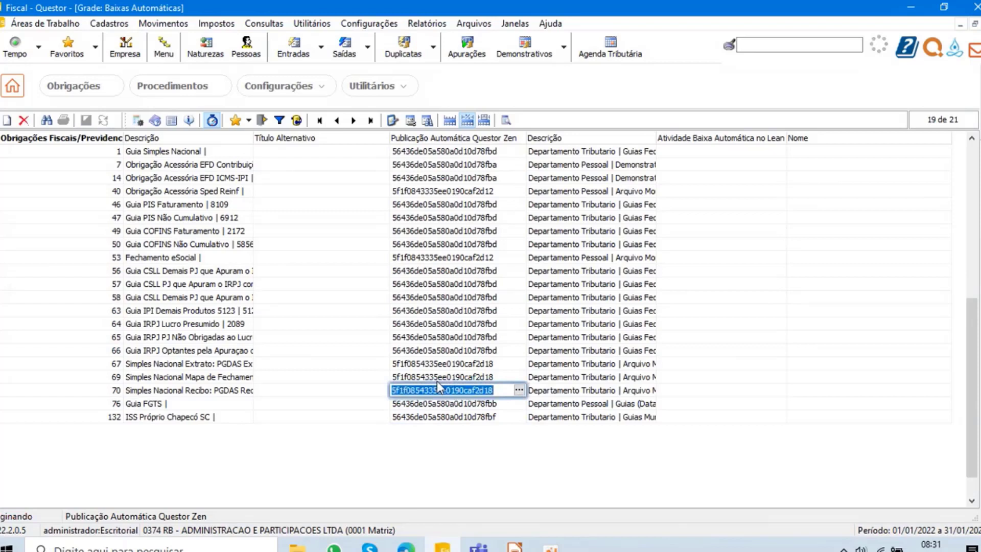
- Start another entry in the Baixas Automáticas grid, examine the full list of available obligations, and close the list without choosing one
{"action": "left_click", "coordinate": [8, 121]}
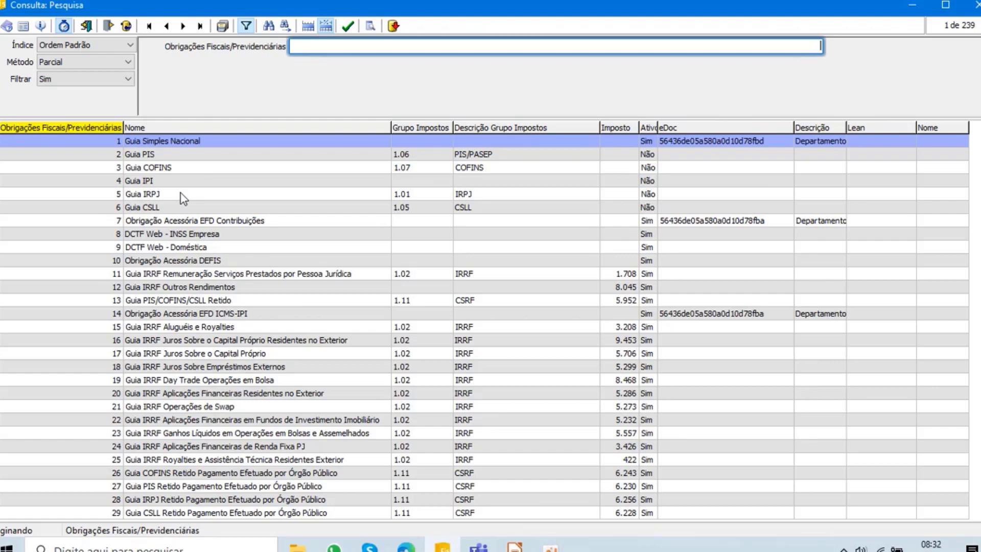
{"action": "scroll", "coordinate": [199, 321], "scroll_direction": "down", "scroll_amount": 20}
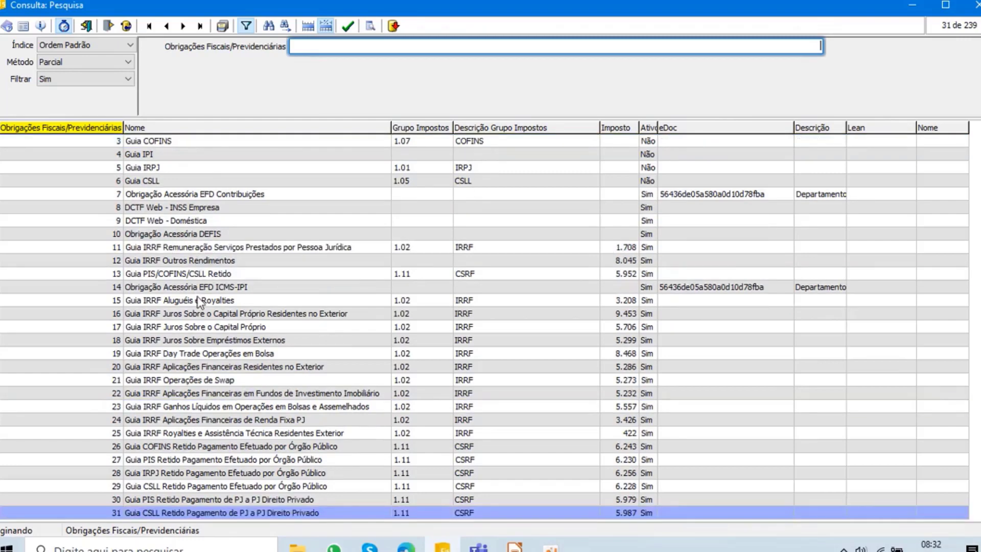
{"action": "scroll", "coordinate": [198, 321], "scroll_direction": "down", "scroll_amount": 20}
{"action": "scroll", "coordinate": [200, 327], "scroll_direction": "up", "scroll_amount": 13}
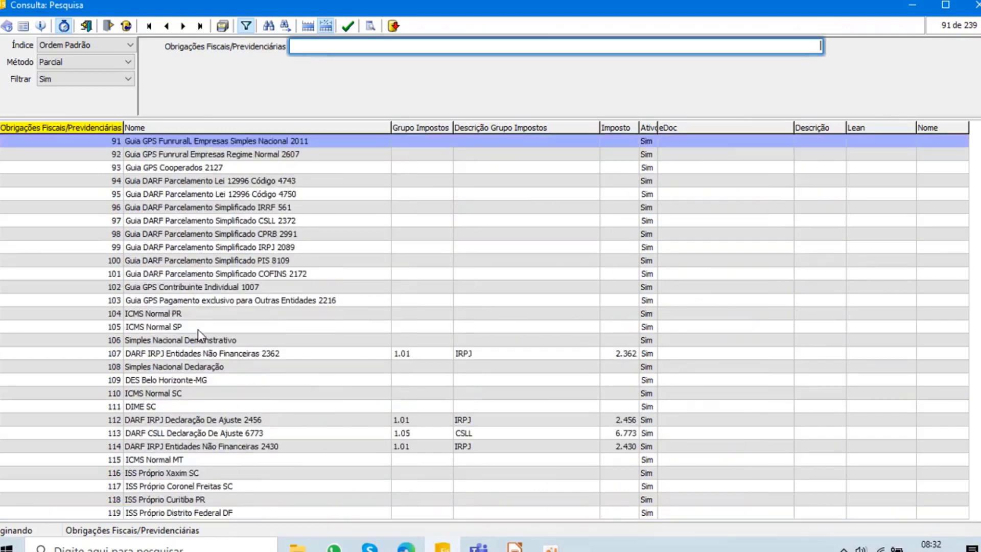
{"action": "scroll", "coordinate": [198, 329], "scroll_direction": "up", "scroll_amount": 7}
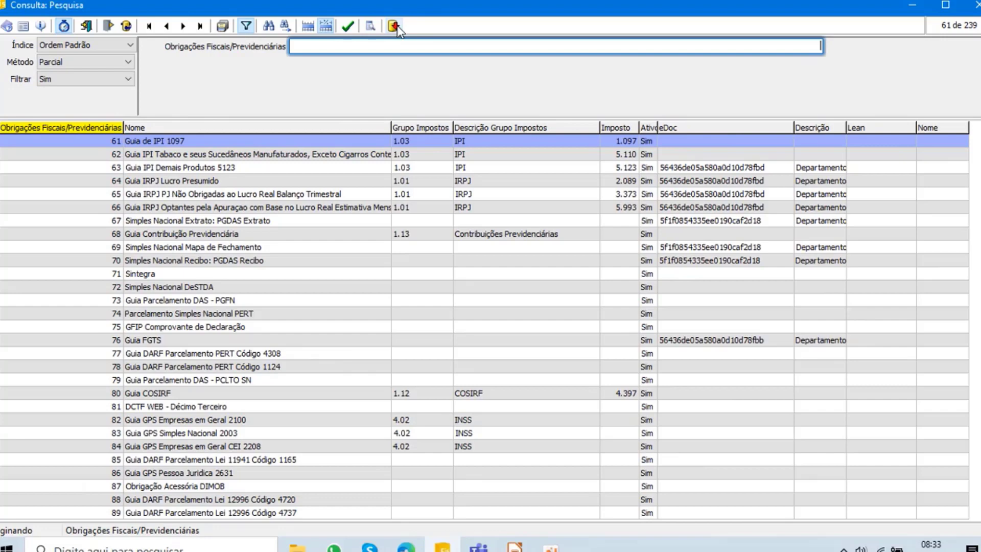
{"action": "left_click", "coordinate": [235, 363]}
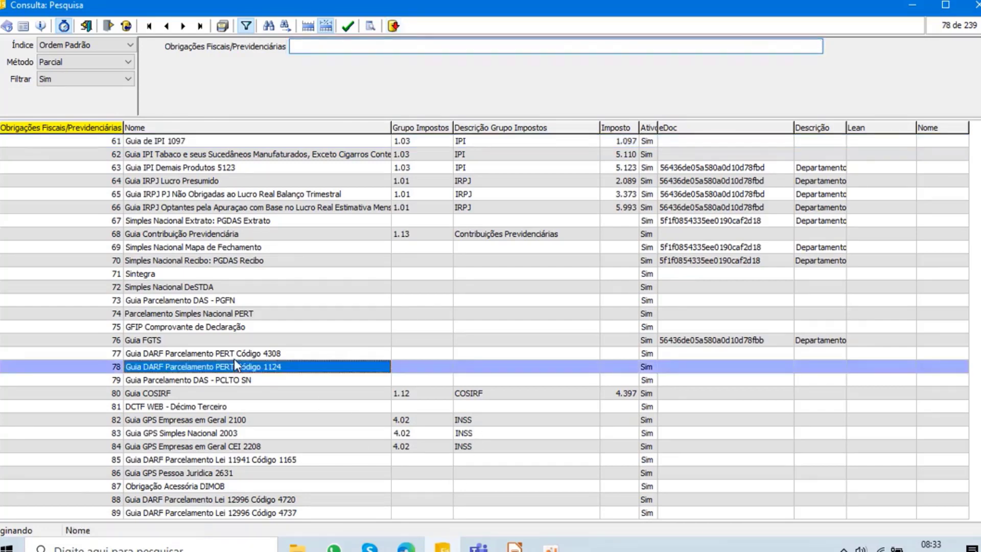
{"action": "scroll", "coordinate": [235, 363], "scroll_direction": "down", "scroll_amount": 10}
{"action": "scroll", "coordinate": [236, 365], "scroll_direction": "down", "scroll_amount": 13}
{"action": "scroll", "coordinate": [236, 365], "scroll_direction": "down", "scroll_amount": 20}
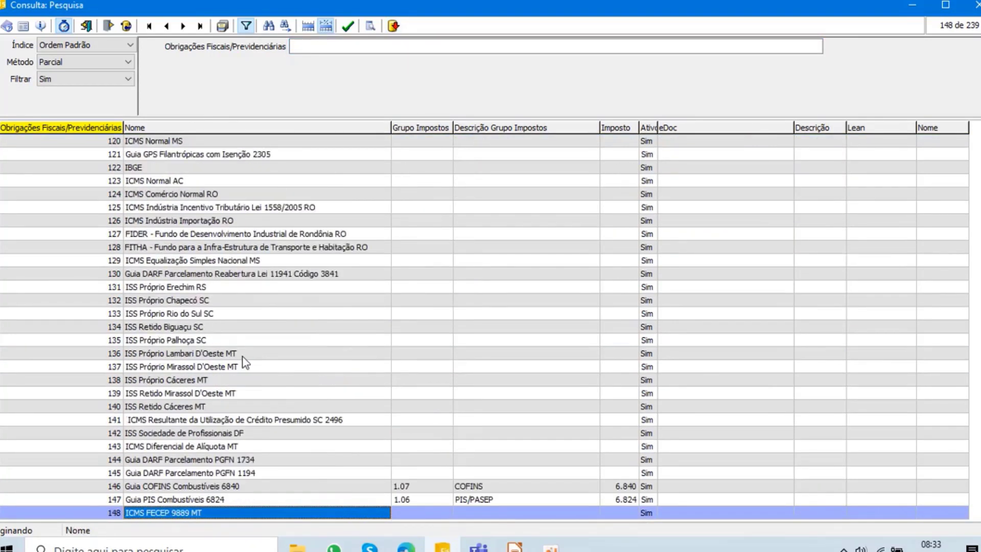
{"action": "scroll", "coordinate": [241, 362], "scroll_direction": "down", "scroll_amount": 13}
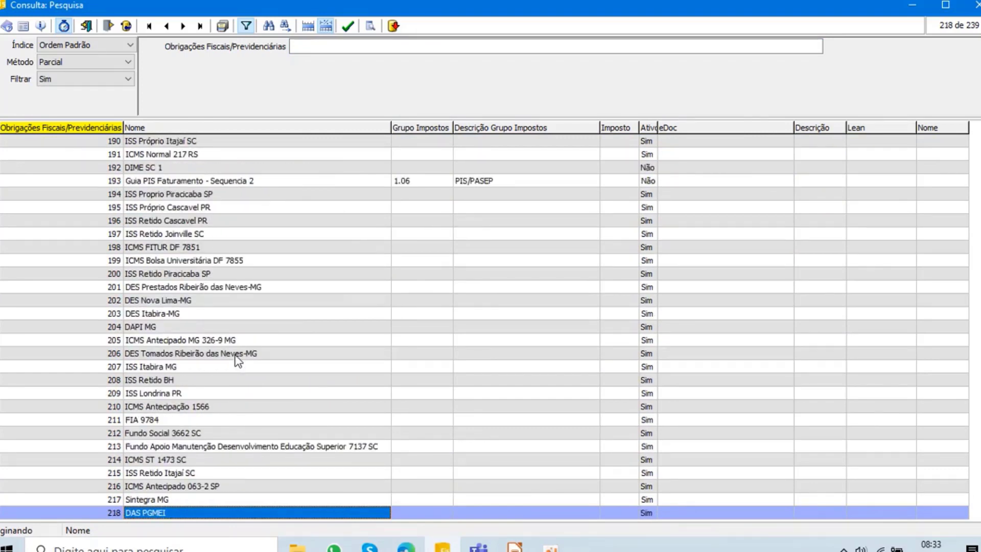
{"action": "scroll", "coordinate": [236, 356], "scroll_direction": "down", "scroll_amount": 7}
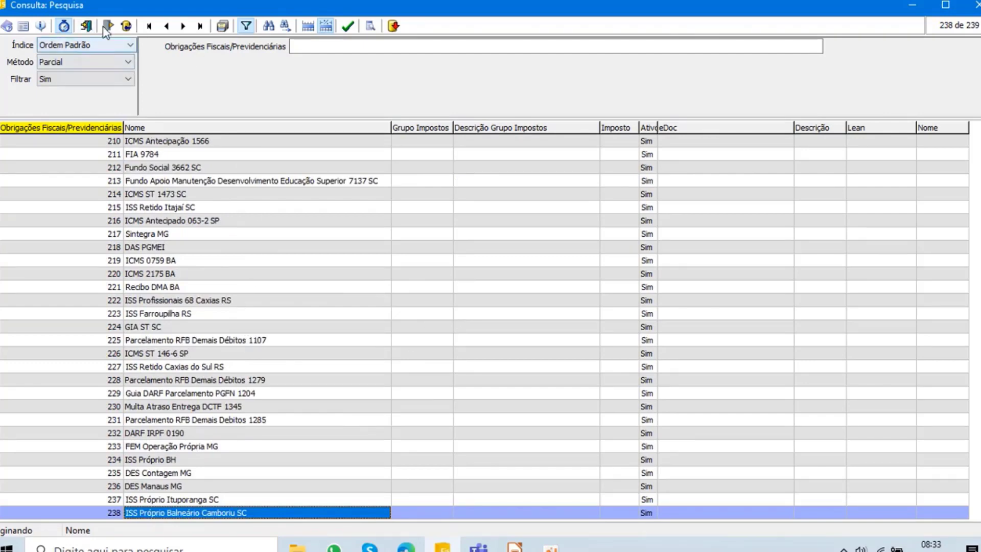
{"action": "key", "text": "Escape"}
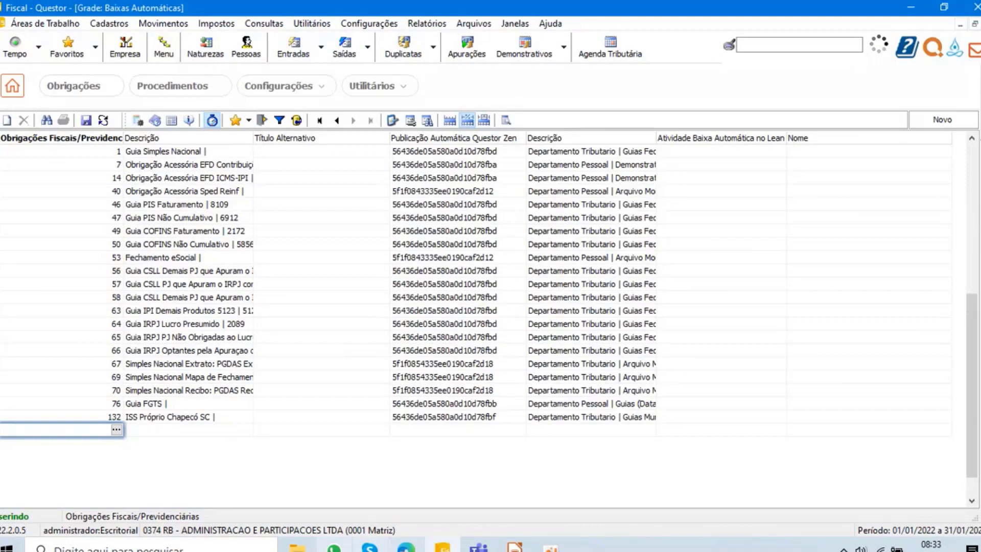
- Check the PastaMonitorada folder in File Explorer, return to Questor and open the Obrigações processing list
{"action": "left_click", "coordinate": [297, 548]}
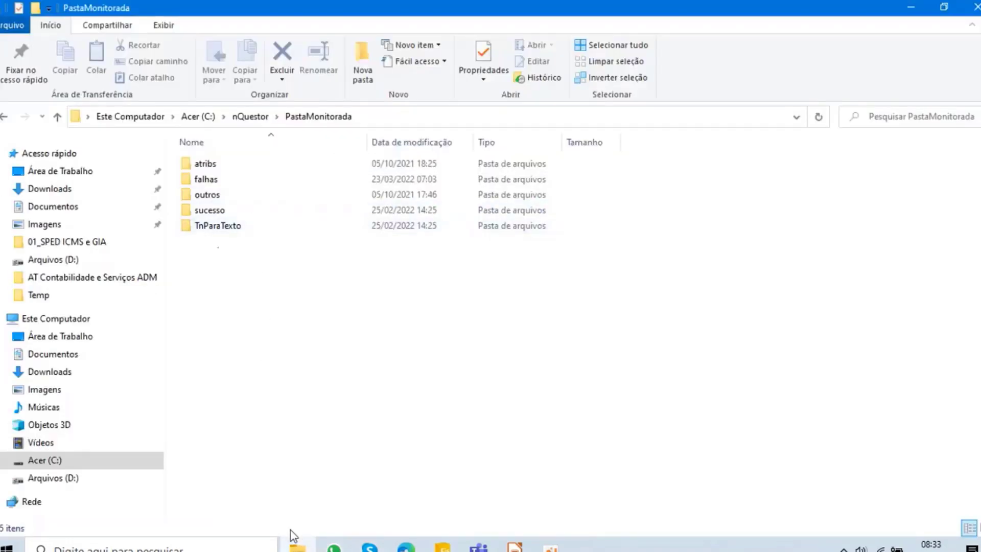
{"action": "left_click", "coordinate": [297, 547]}
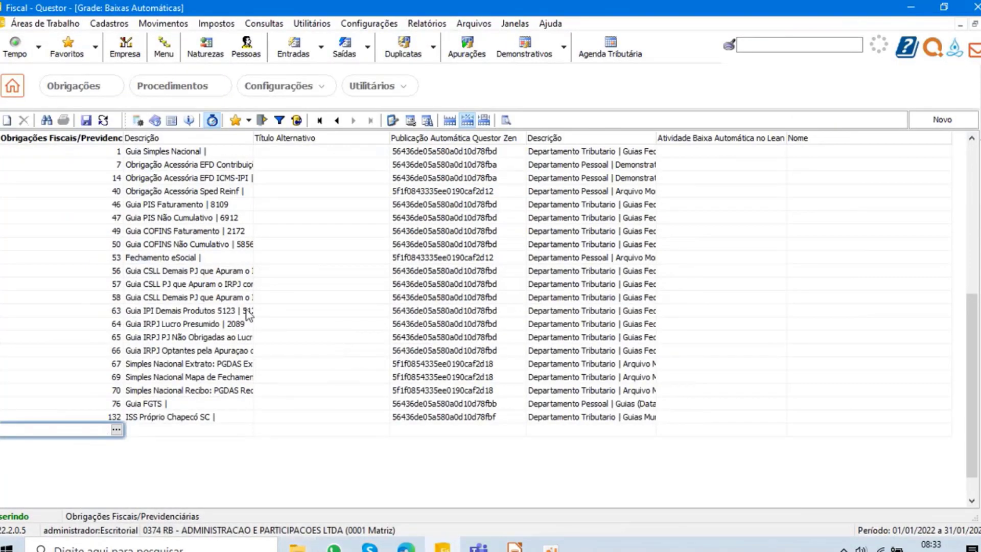
{"action": "left_click", "coordinate": [94, 86]}
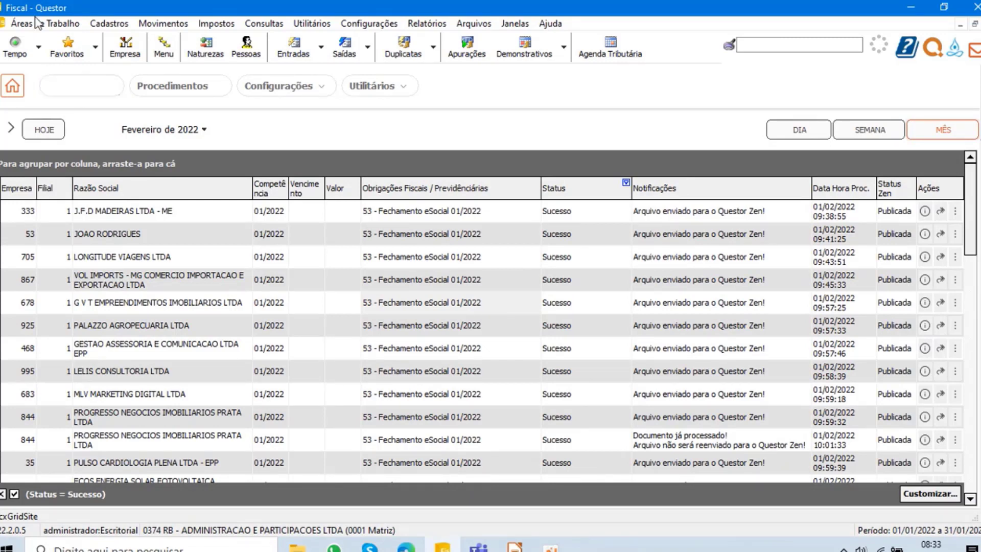
{"action": "left_click", "coordinate": [406, 304]}
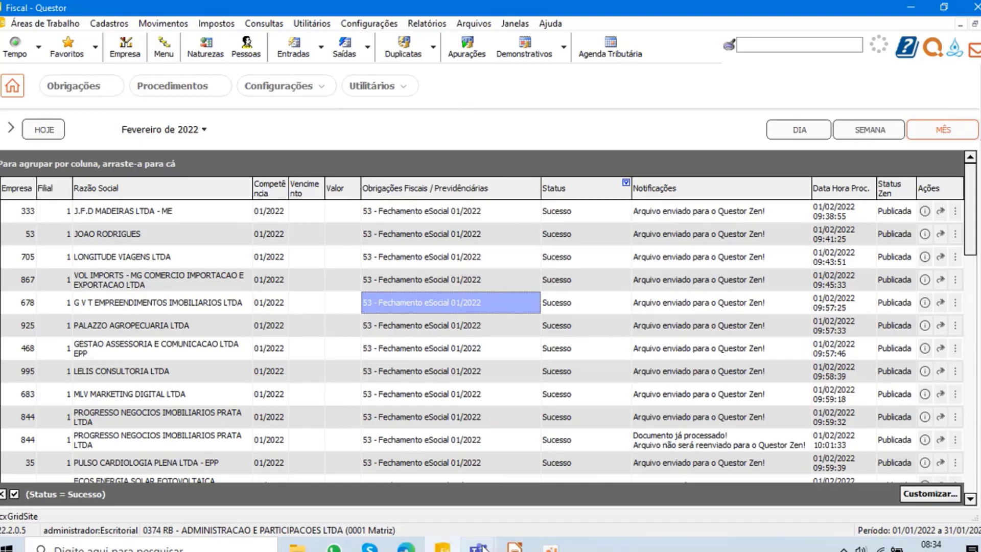
- Switch to the Teams meeting, admit the two guests waiting in the lobby, and return to Questor
{"action": "mouse_move", "coordinate": [479, 545]}
{"action": "left_click", "coordinate": [530, 464]}
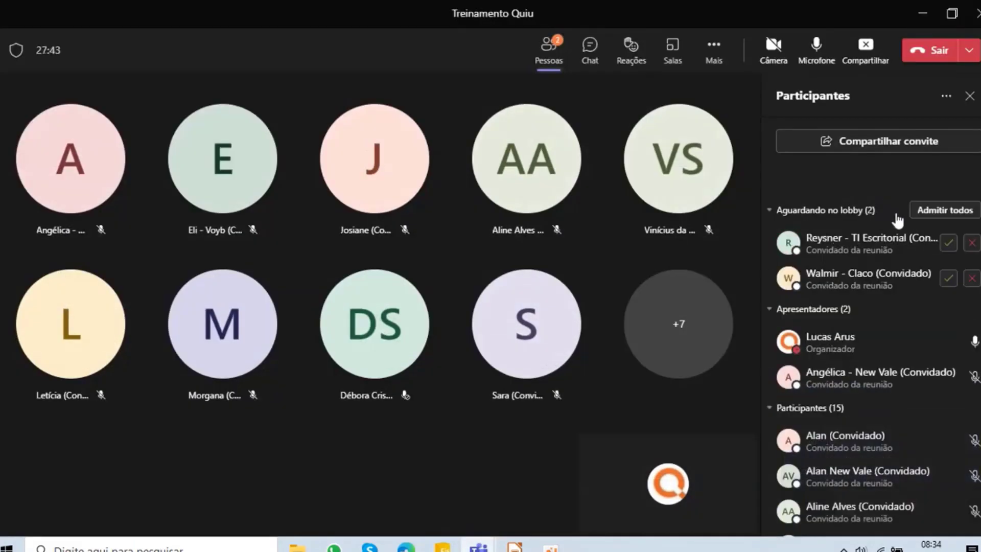
{"action": "left_click", "coordinate": [945, 246]}
{"action": "left_click", "coordinate": [946, 278]}
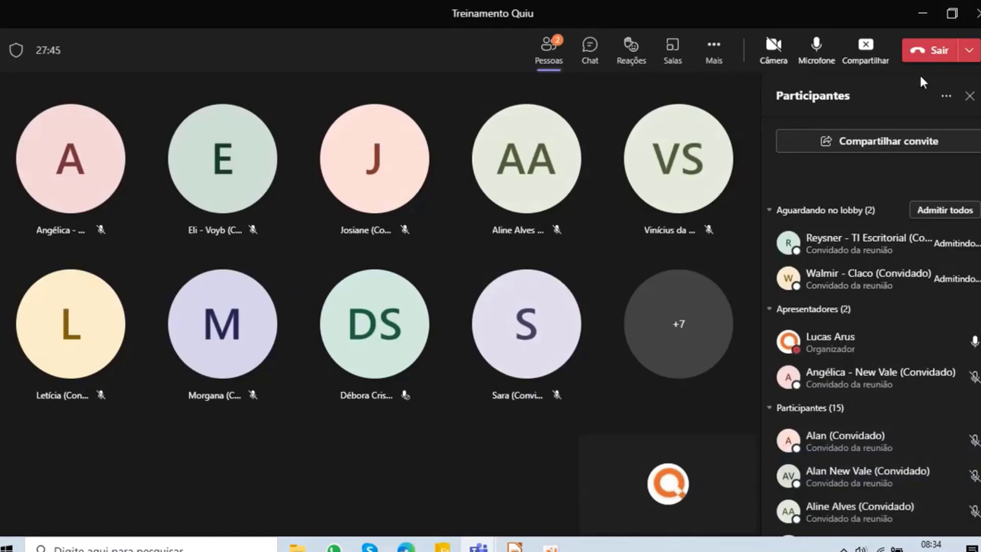
{"action": "left_click", "coordinate": [923, 15]}
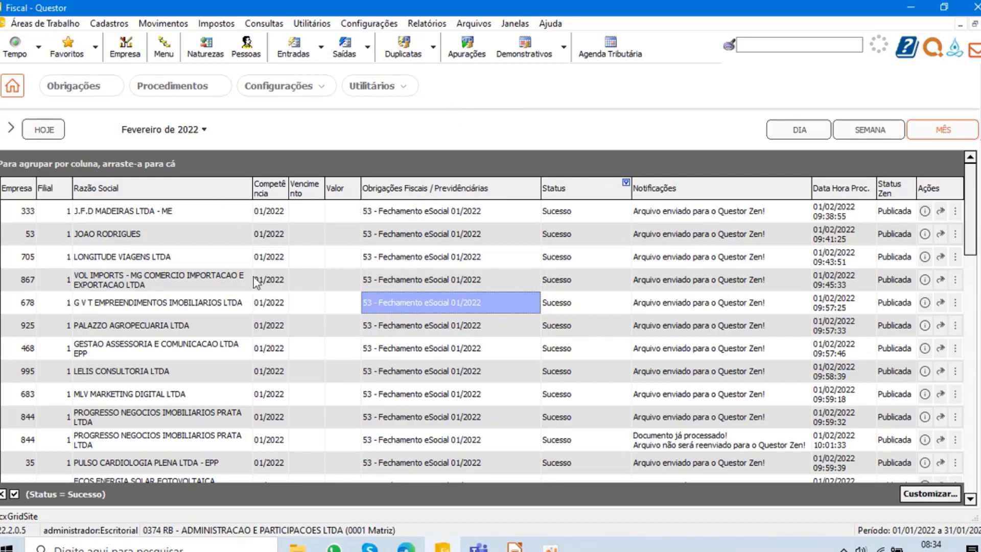
- Examine the February 2022 obligations processed with the Sucesso status and their Questor Zen notifications
{"action": "scroll", "coordinate": [398, 335], "scroll_direction": "down", "scroll_amount": 1}
{"action": "scroll", "coordinate": [399, 360], "scroll_direction": "down", "scroll_amount": 5}
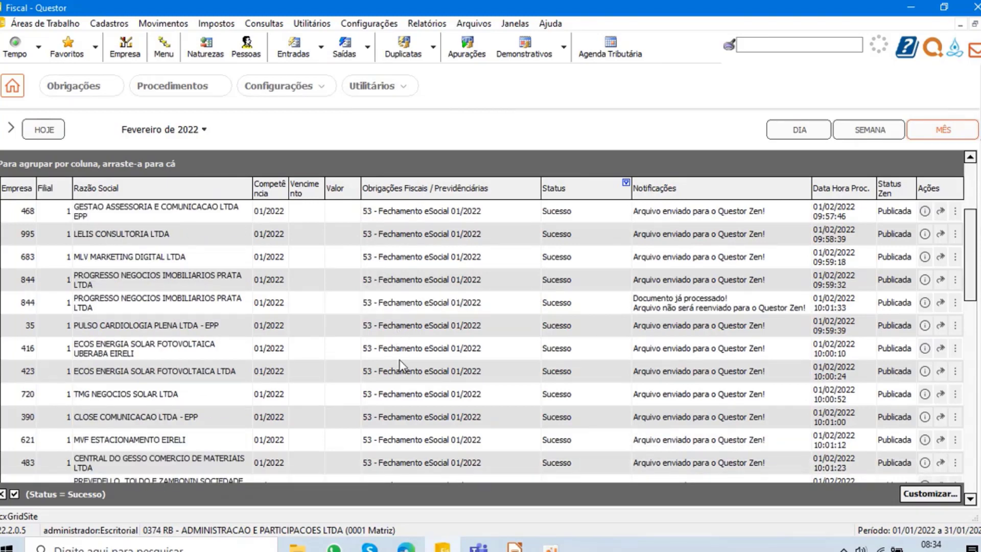
{"action": "scroll", "coordinate": [400, 358], "scroll_direction": "up", "scroll_amount": 3}
{"action": "scroll", "coordinate": [506, 347], "scroll_direction": "up", "scroll_amount": 3}
{"action": "scroll", "coordinate": [506, 346], "scroll_direction": "down", "scroll_amount": 1}
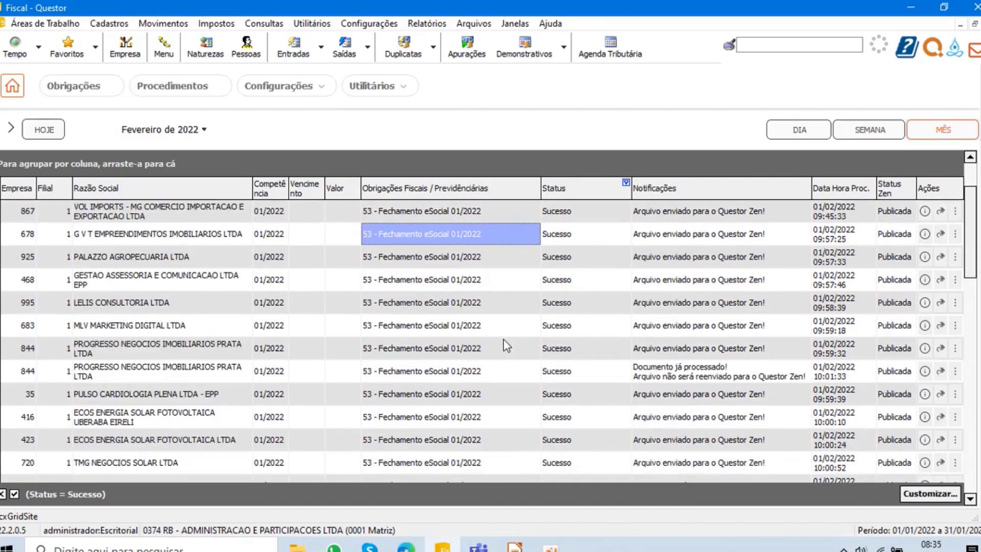
{"action": "scroll", "coordinate": [608, 373], "scroll_direction": "up", "scroll_amount": 1}
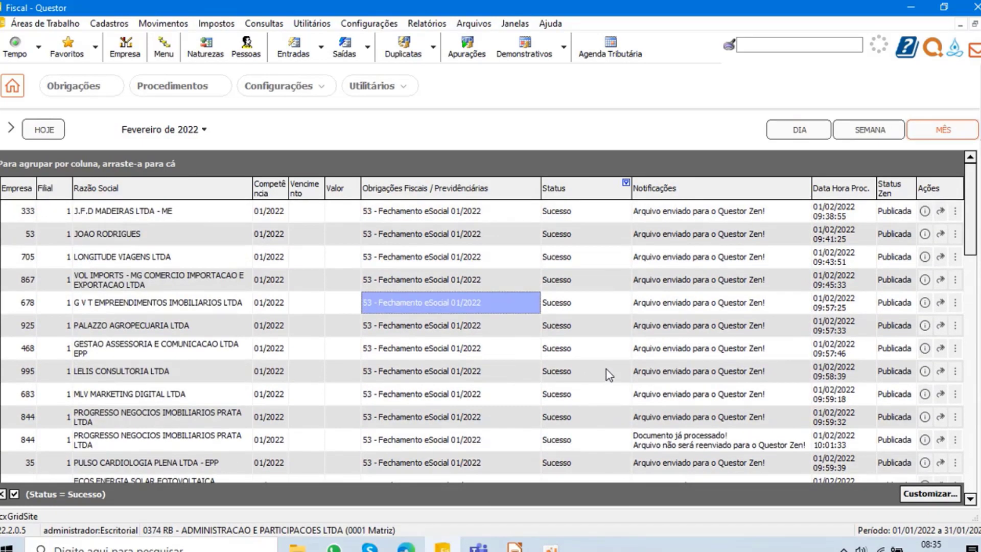
- Filter the obligations to the Erro status only and review their error notifications
{"action": "left_click", "coordinate": [626, 182]}
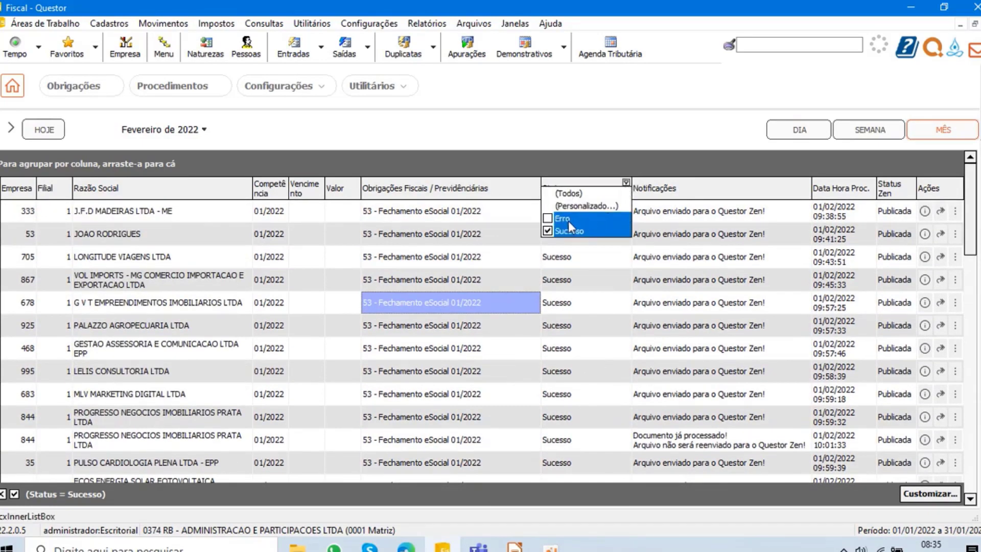
{"action": "left_click", "coordinate": [547, 231]}
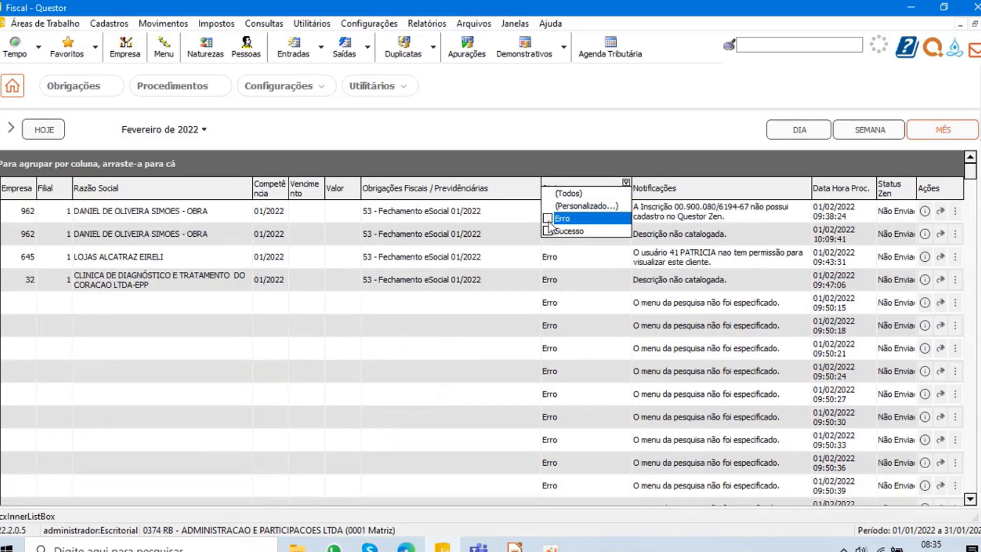
{"action": "left_click", "coordinate": [548, 219]}
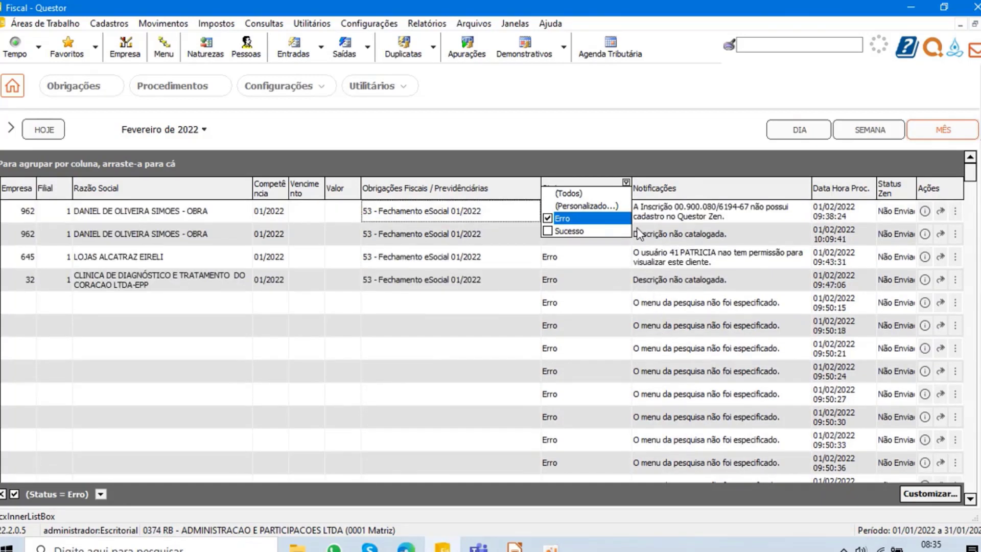
{"action": "left_click", "coordinate": [695, 211]}
{"action": "scroll", "coordinate": [654, 268], "scroll_direction": "down", "scroll_amount": 3}
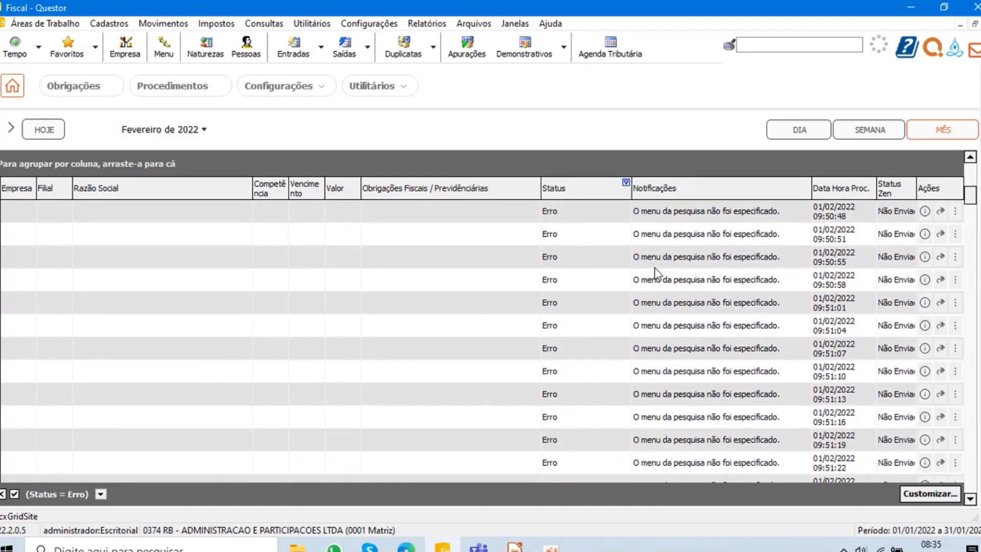
{"action": "scroll", "coordinate": [654, 268], "scroll_direction": "down", "scroll_amount": 13}
{"action": "scroll", "coordinate": [850, 286], "scroll_direction": "down", "scroll_amount": 11}
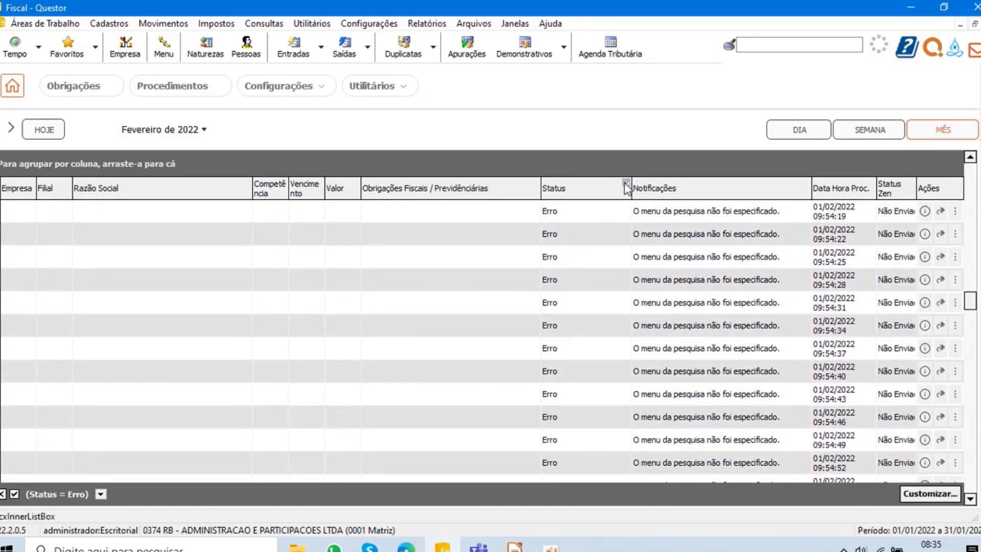
- Filter the obligations by Sucesso only and look at the notifications of the files sent to Questor Zen
{"action": "left_click", "coordinate": [626, 184]}
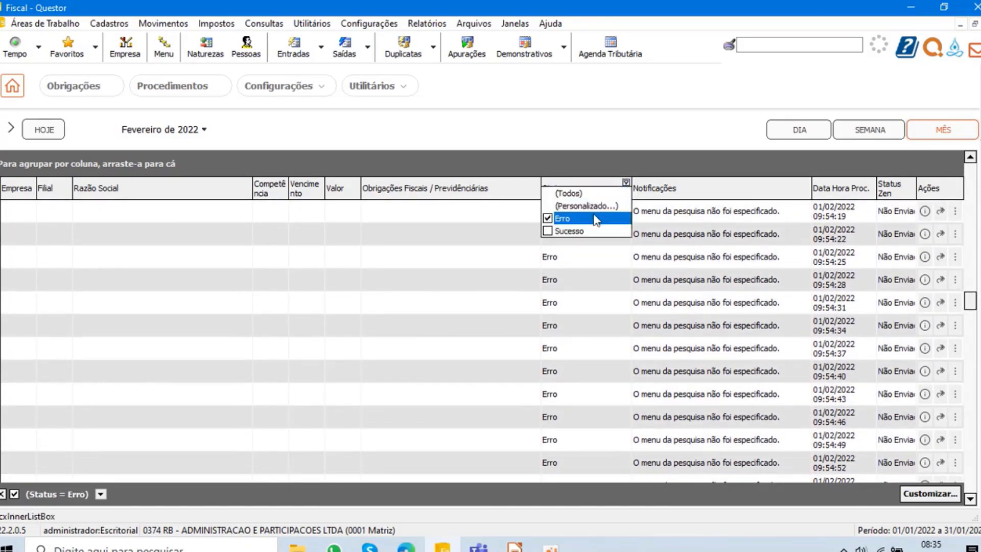
{"action": "left_click", "coordinate": [548, 230]}
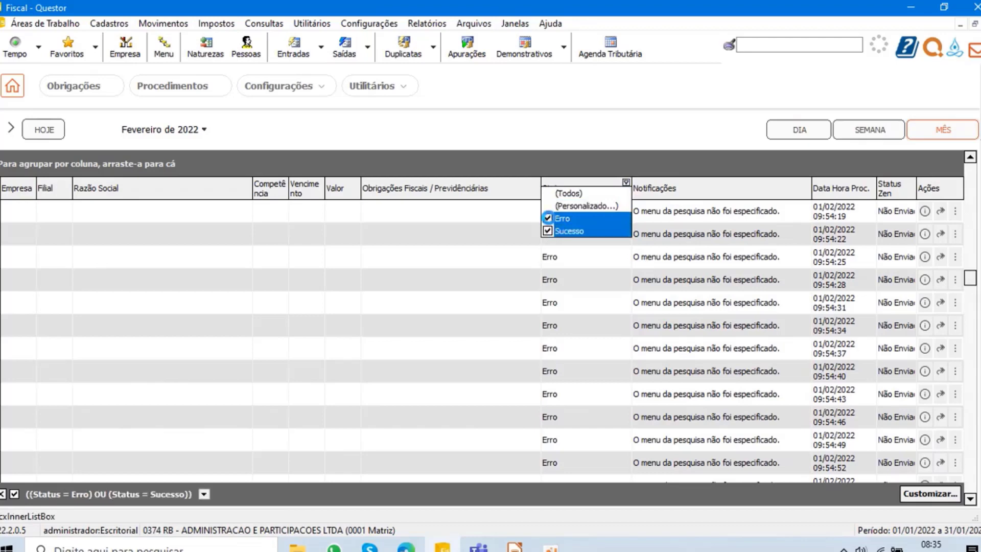
{"action": "left_click", "coordinate": [547, 218]}
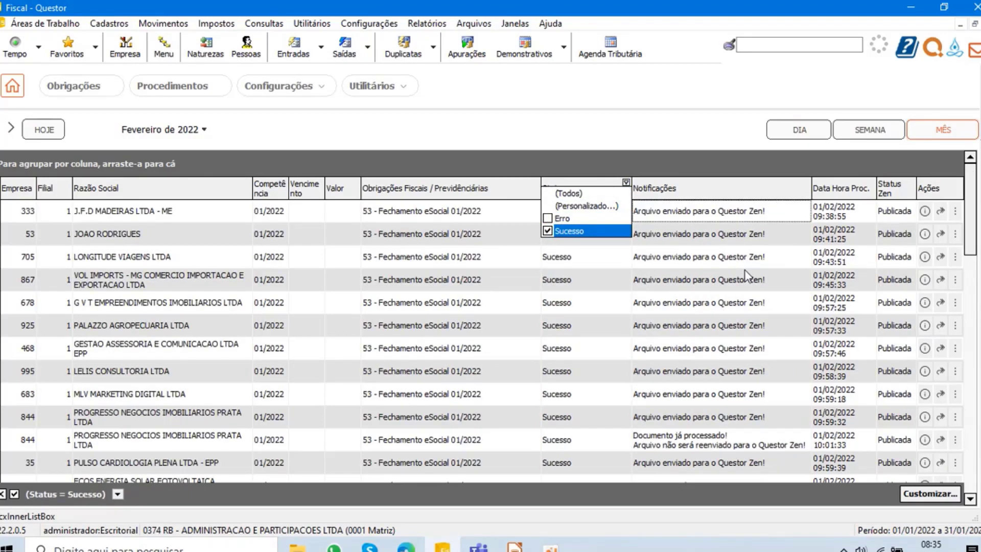
{"action": "left_click", "coordinate": [708, 263]}
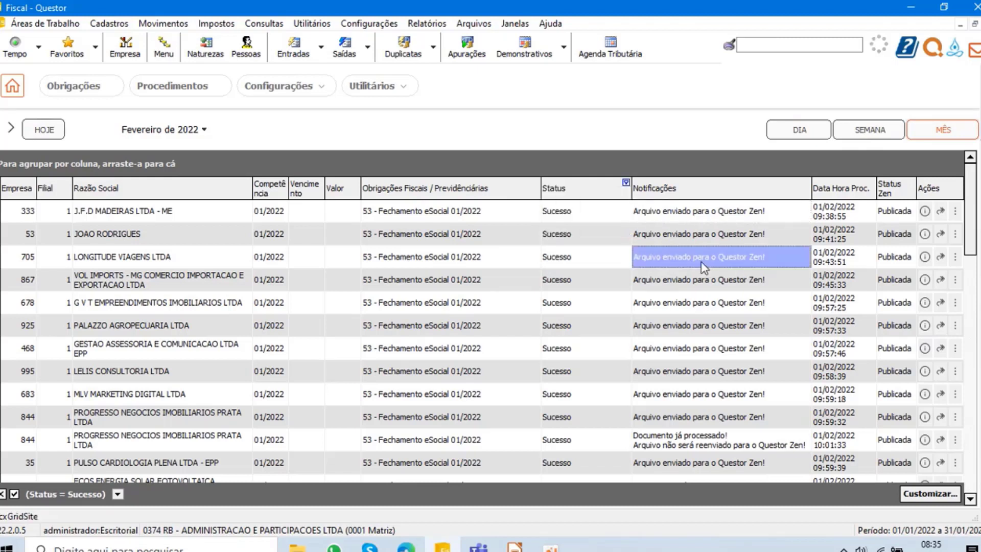
{"action": "left_click", "coordinate": [702, 276]}
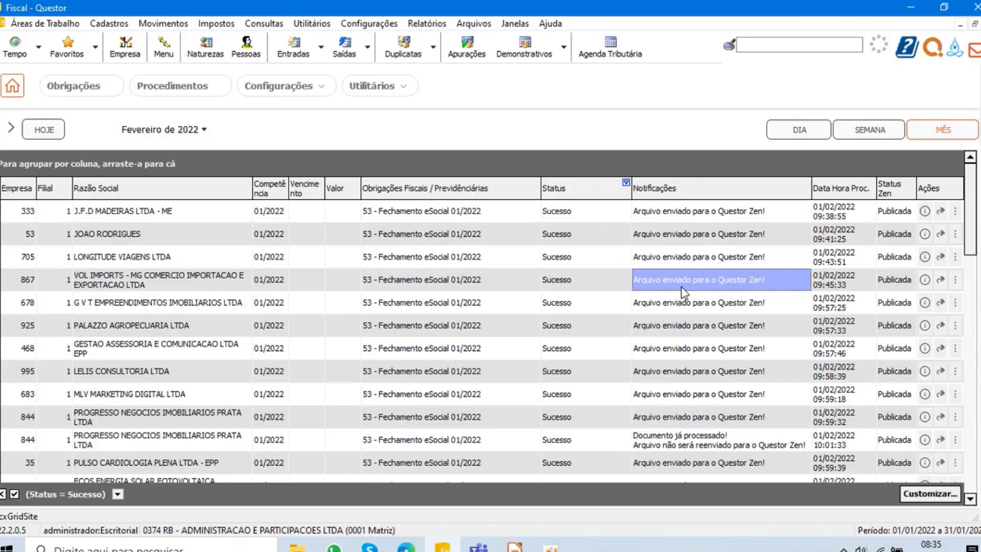
- Advance the obligations list to March 2022 and show records of every status
{"action": "left_click", "coordinate": [12, 131]}
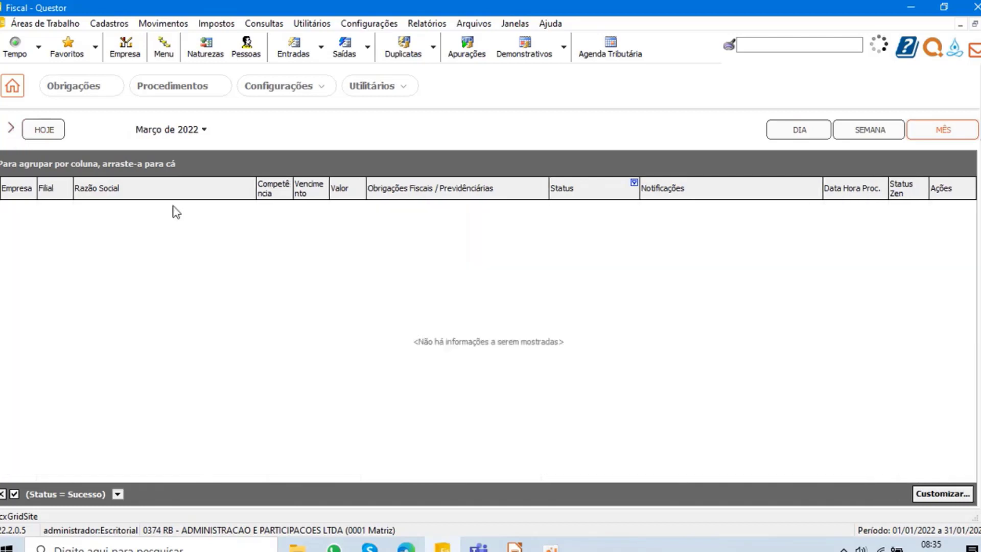
{"action": "left_click", "coordinate": [634, 183]}
{"action": "left_click", "coordinate": [588, 194]}
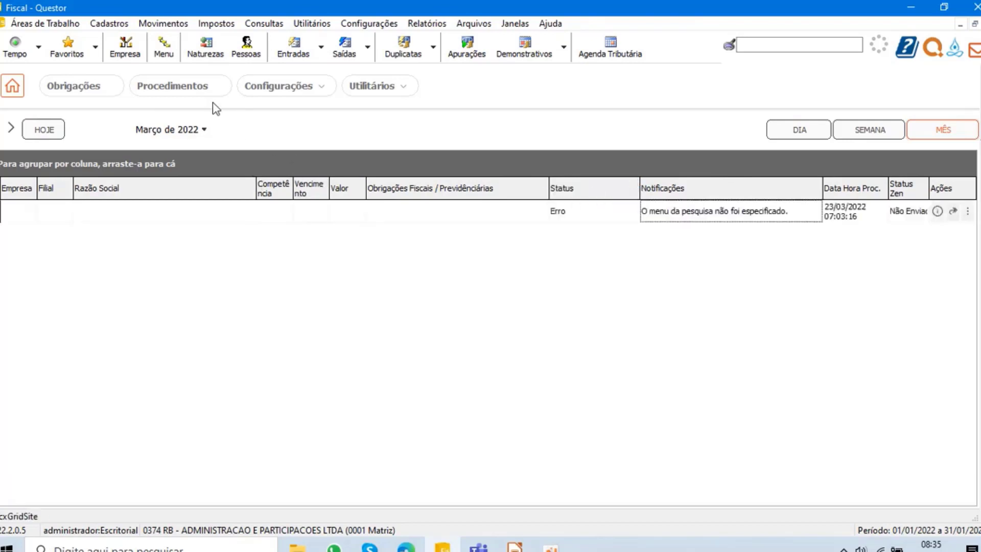
- Open the Procedimentos dashboard and start scheduling a new procedure
{"action": "left_click", "coordinate": [183, 94]}
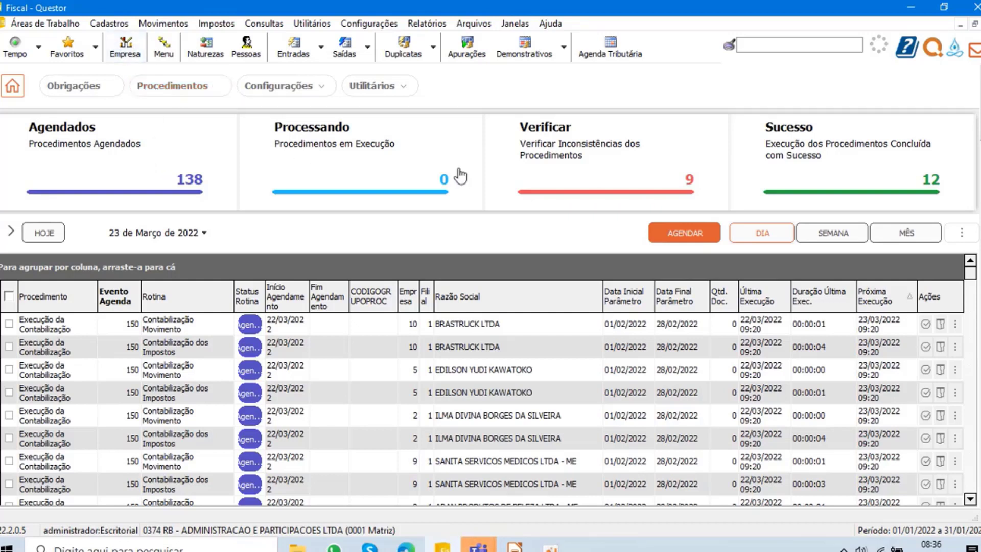
{"action": "left_click", "coordinate": [685, 234]}
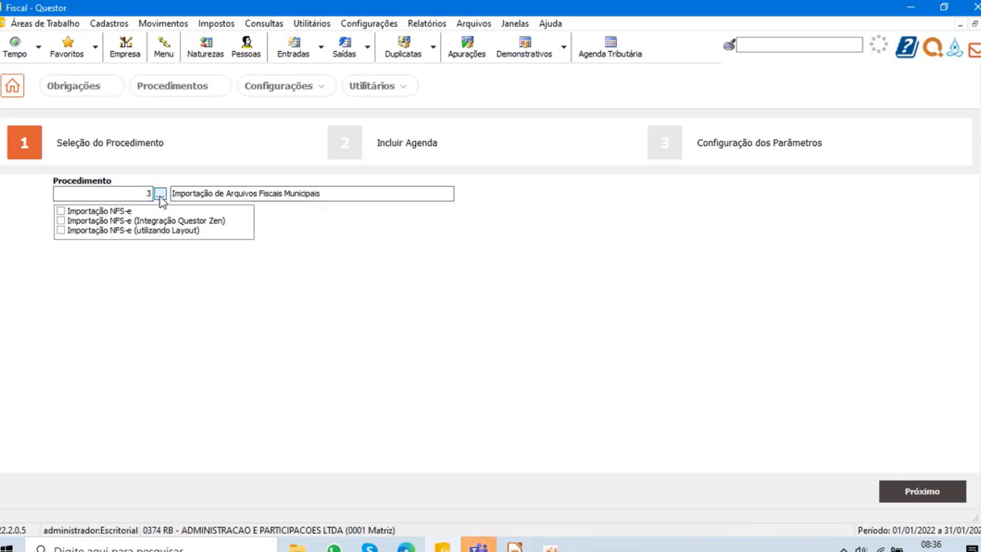
{"action": "left_click", "coordinate": [176, 91]}
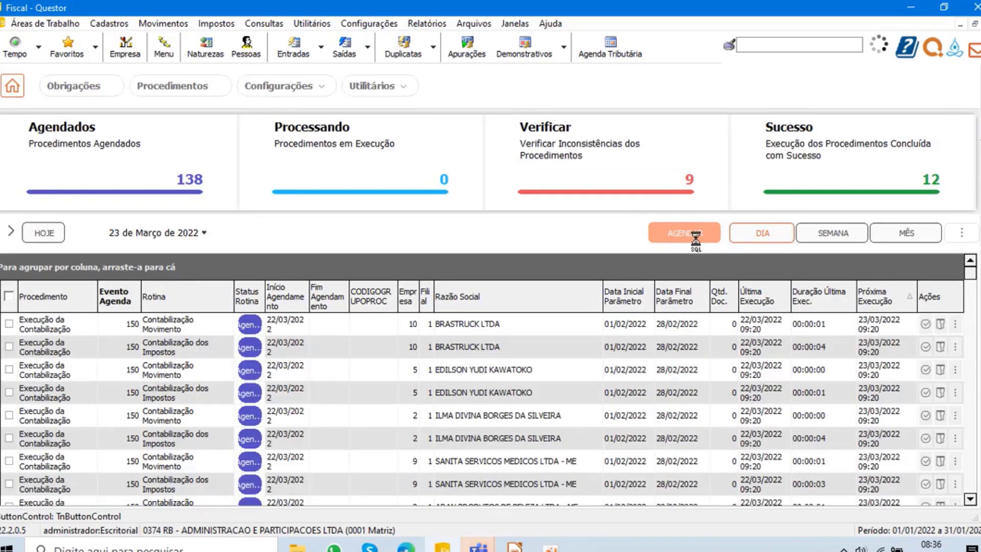
{"action": "left_click", "coordinate": [690, 234]}
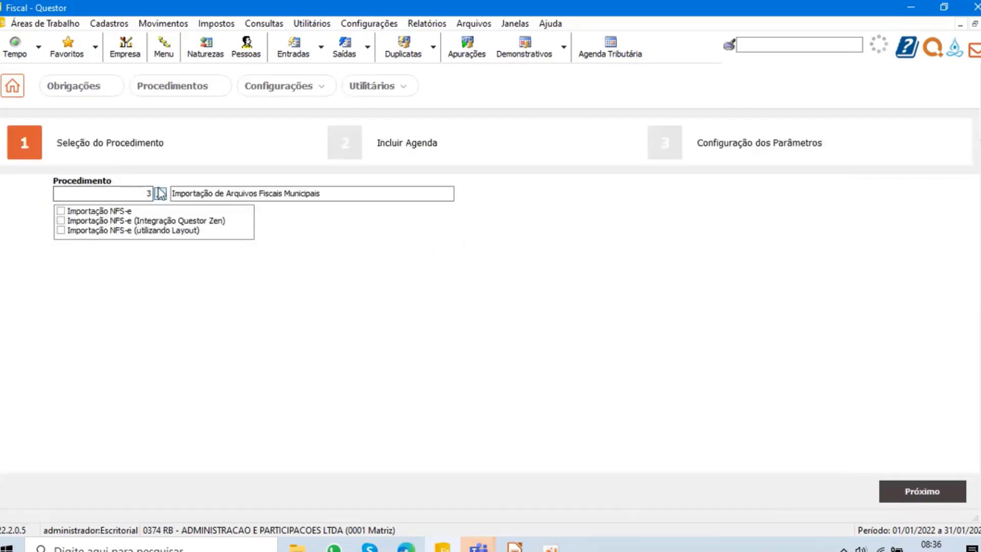
- Select the procedure Execução da Contabilização and enable its option Execução da Contabilização da Folha de Pagamento Por Arquivo
{"action": "left_click", "coordinate": [160, 195]}
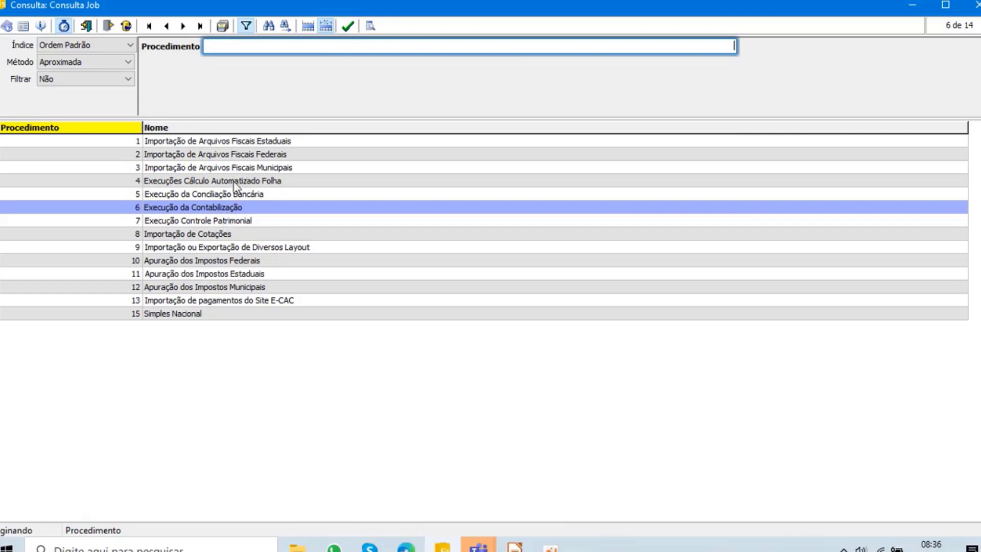
{"action": "double_click", "coordinate": [217, 209]}
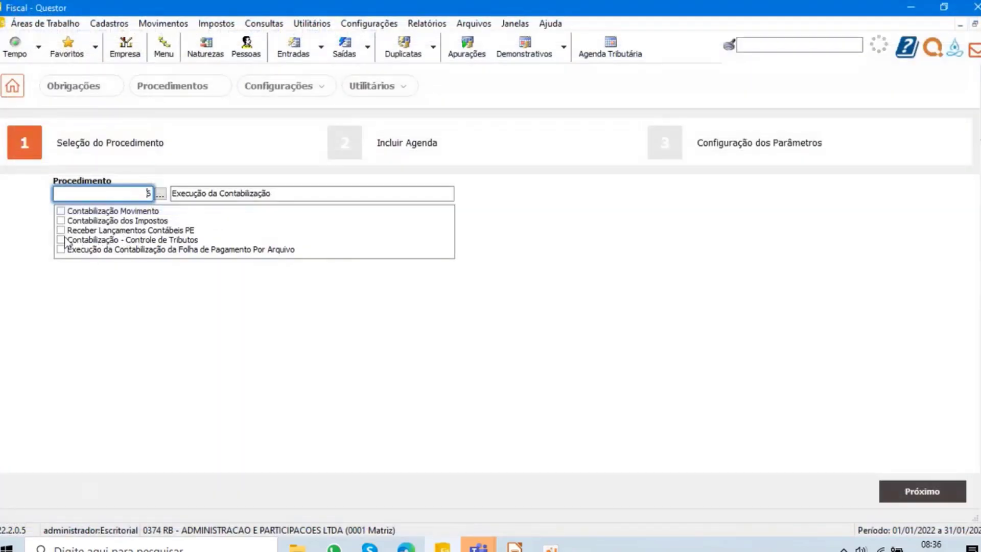
{"action": "left_click", "coordinate": [63, 250]}
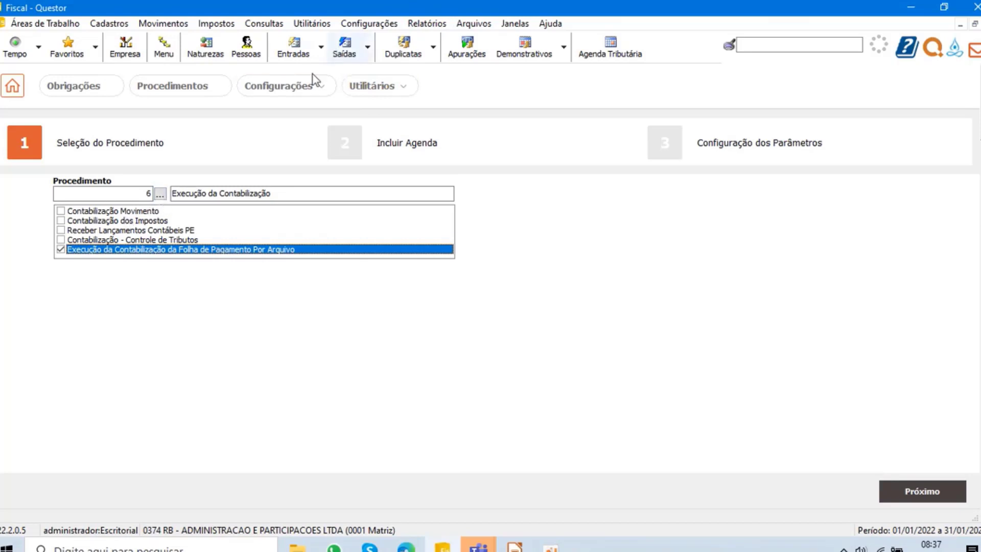
{"action": "left_click", "coordinate": [306, 85]}
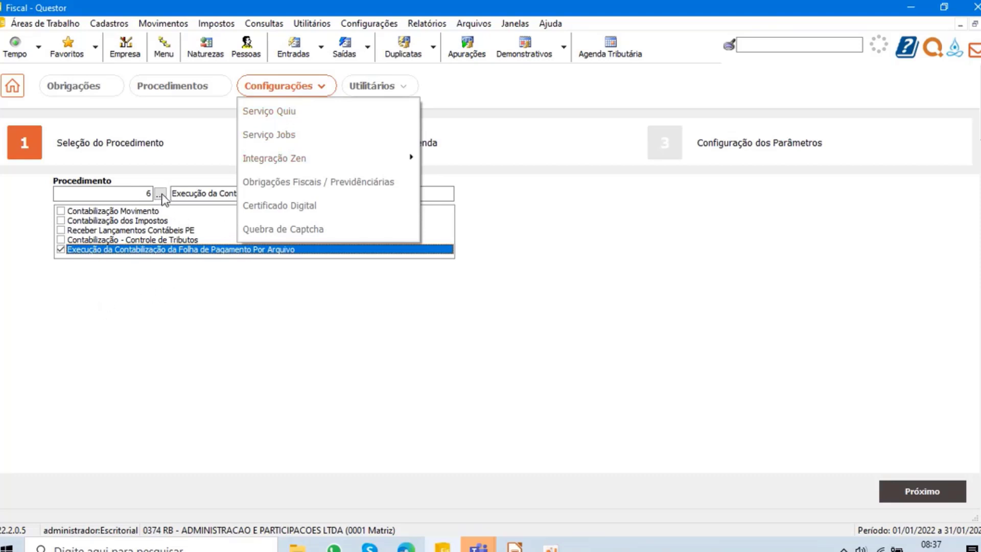
{"action": "left_click", "coordinate": [148, 300]}
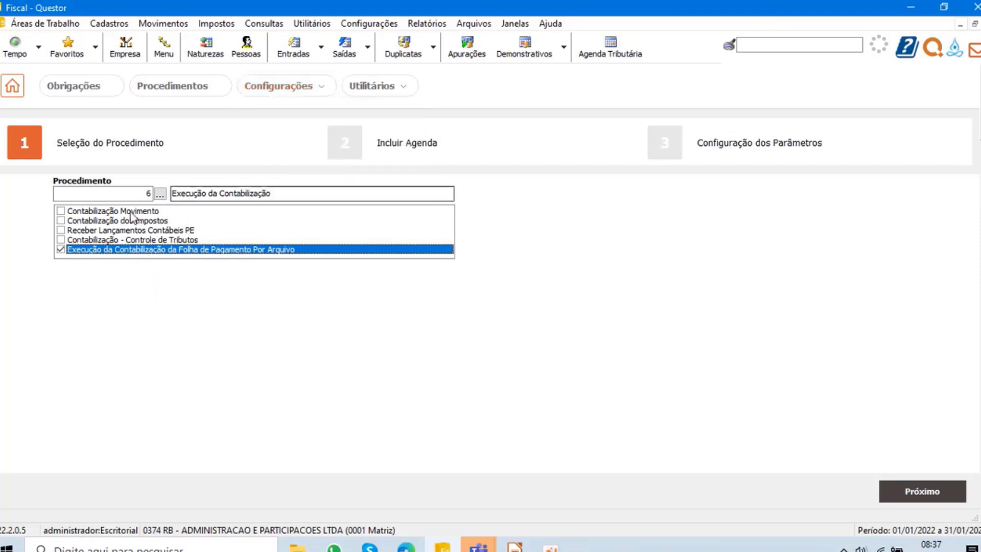
- Select the procedure Importação de Arquivos Fiscais Estaduais, enable Importar NF-e / NFC-e and continue to the scheduling stage
{"action": "left_click", "coordinate": [160, 194]}
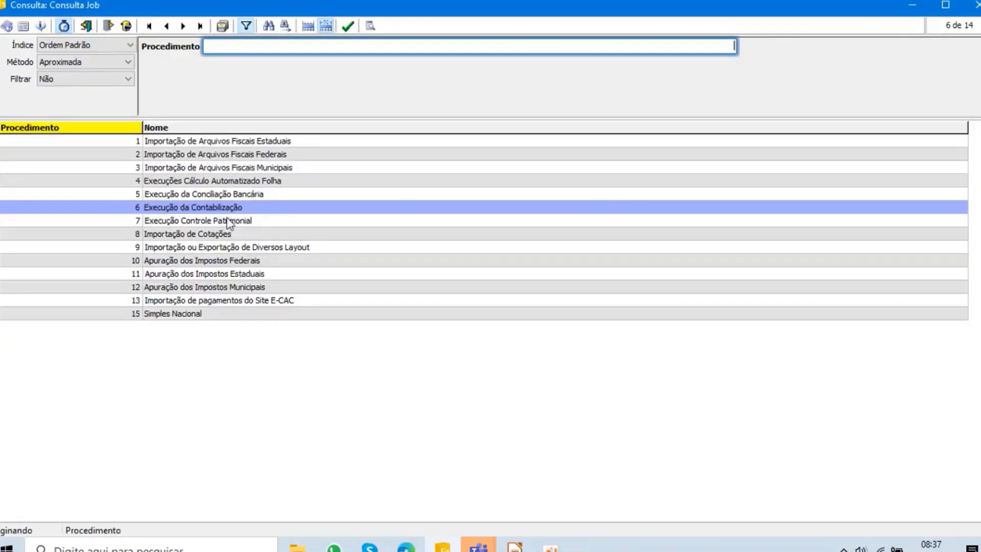
{"action": "left_click", "coordinate": [225, 141]}
{"action": "double_click", "coordinate": [225, 140]}
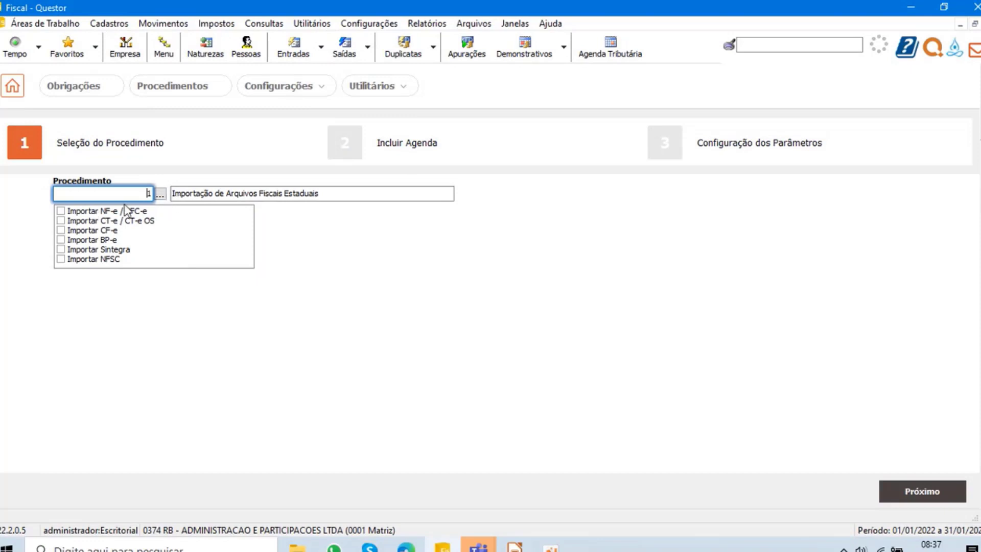
{"action": "left_click", "coordinate": [60, 211]}
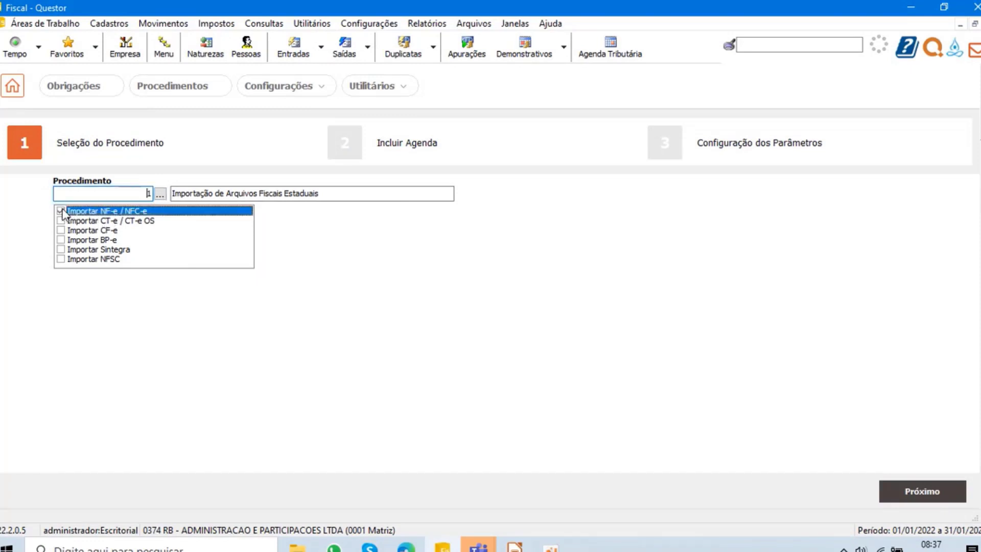
{"action": "left_click", "coordinate": [827, 417]}
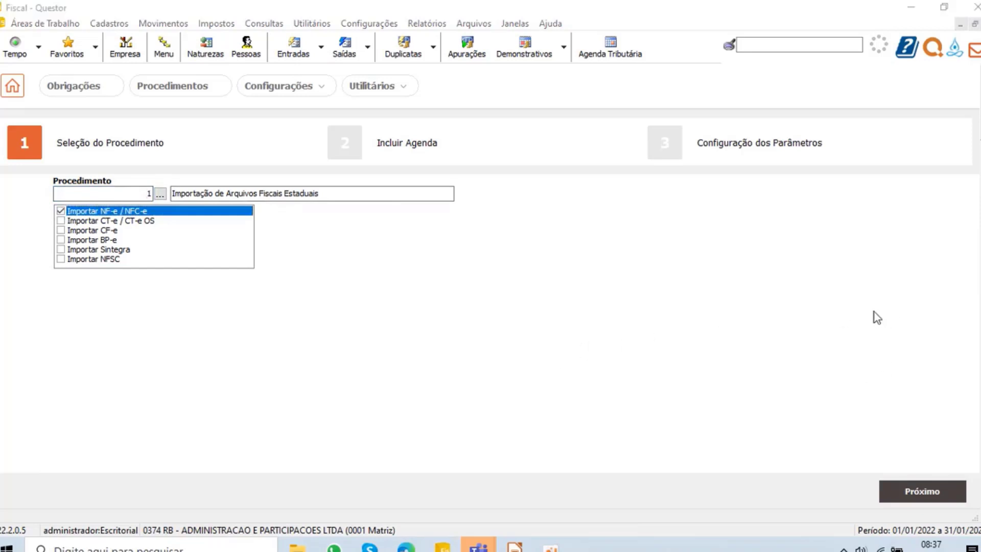
{"action": "left_click", "coordinate": [919, 493]}
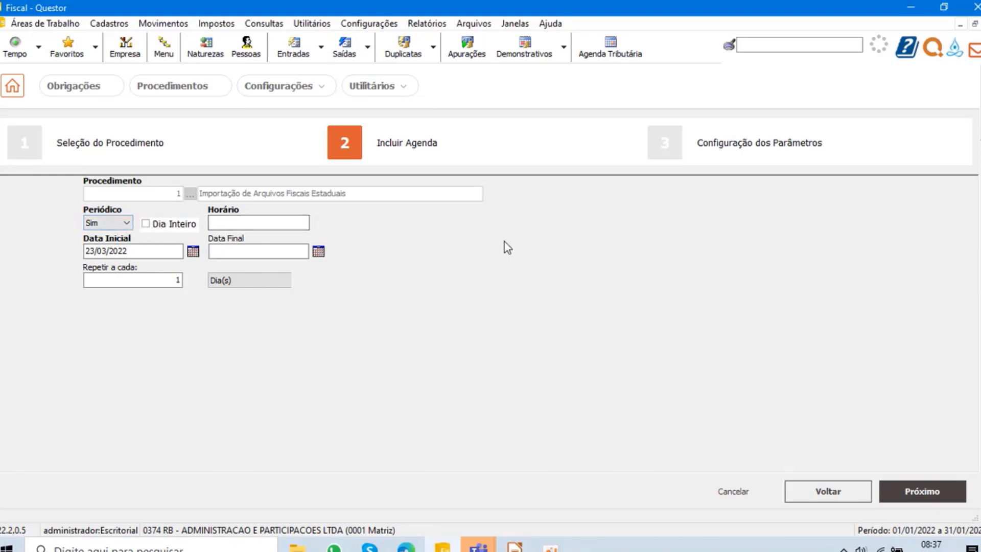
- Set the schedule's Periódico option to Não
{"action": "left_click", "coordinate": [95, 225]}
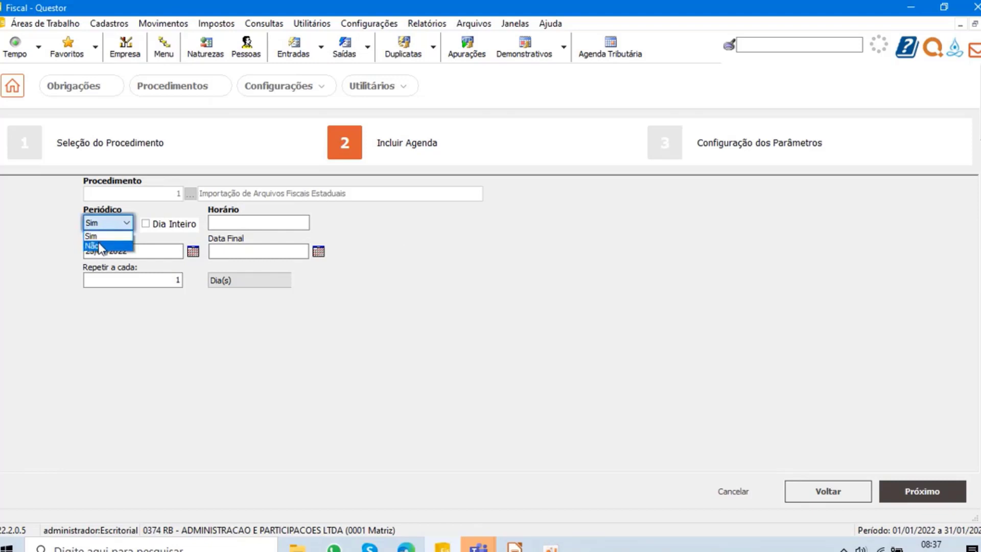
{"action": "left_click", "coordinate": [99, 245]}
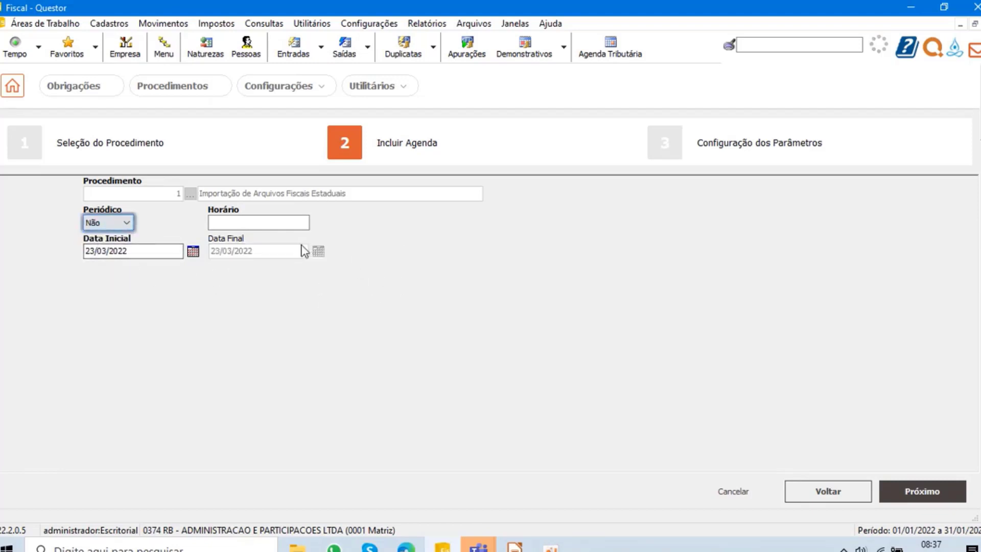
{"action": "left_click", "coordinate": [264, 223]}
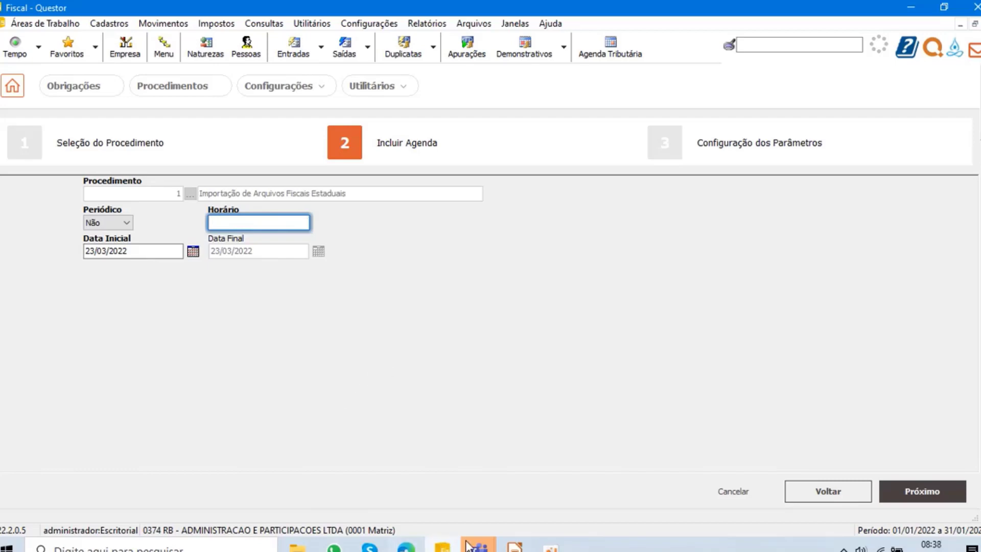
- Switch to the Teams meeting, admit the guest waiting in the lobby and return to Questor
{"action": "mouse_move", "coordinate": [469, 545]}
{"action": "left_click", "coordinate": [477, 460]}
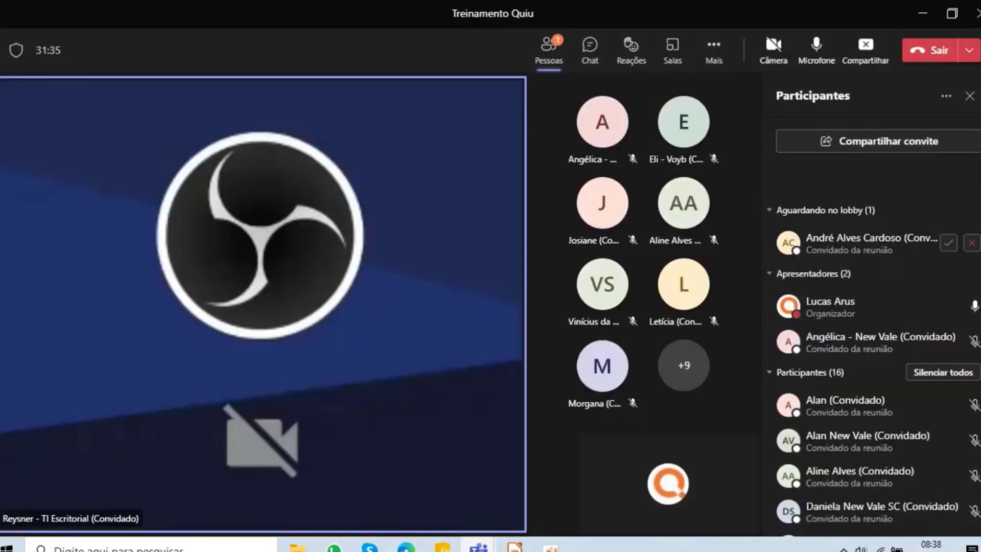
{"action": "left_click", "coordinate": [948, 243]}
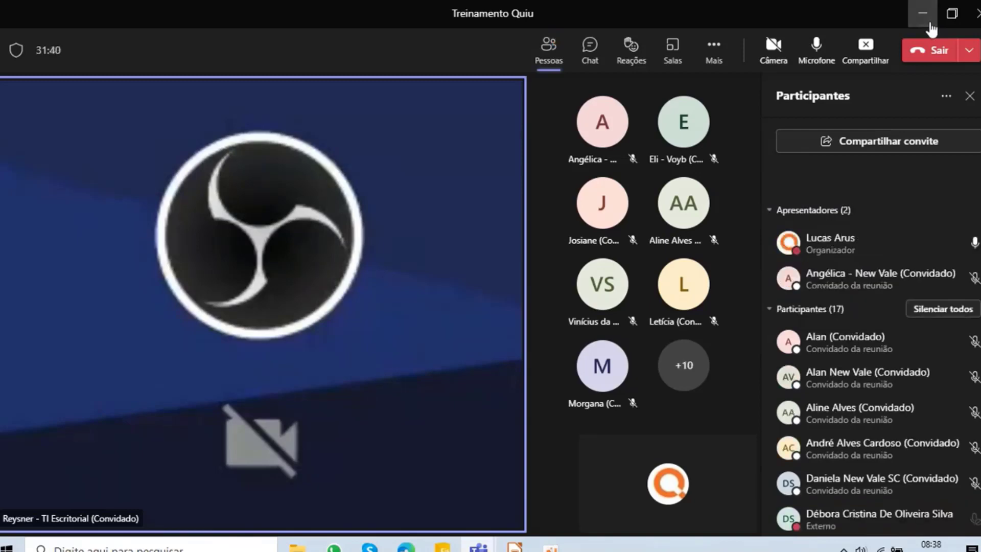
{"action": "left_click", "coordinate": [923, 15]}
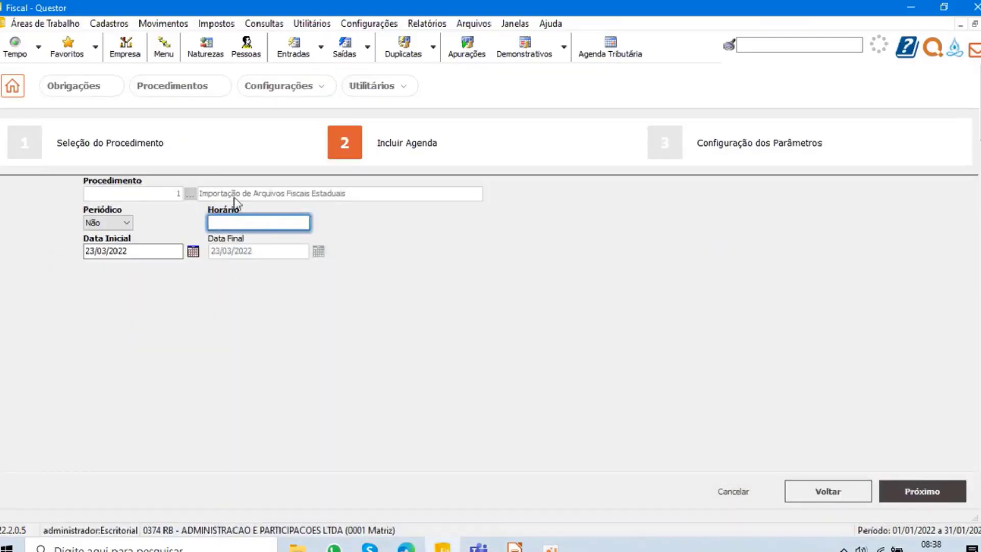
- Set the schedule's Periódico option to Sim and its Horário to 08:45
{"action": "left_click", "coordinate": [126, 222]}
{"action": "left_click", "coordinate": [103, 237]}
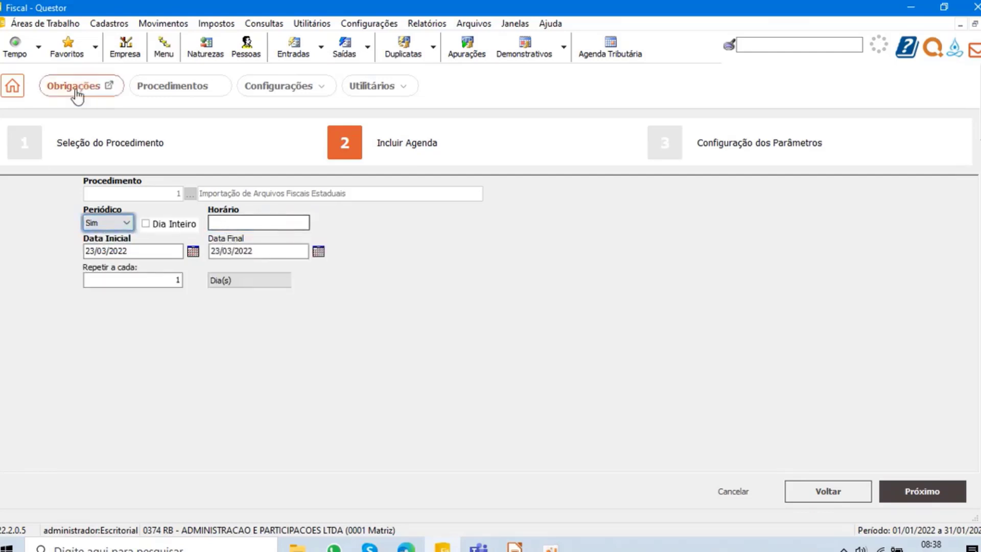
{"action": "left_click", "coordinate": [253, 223]}
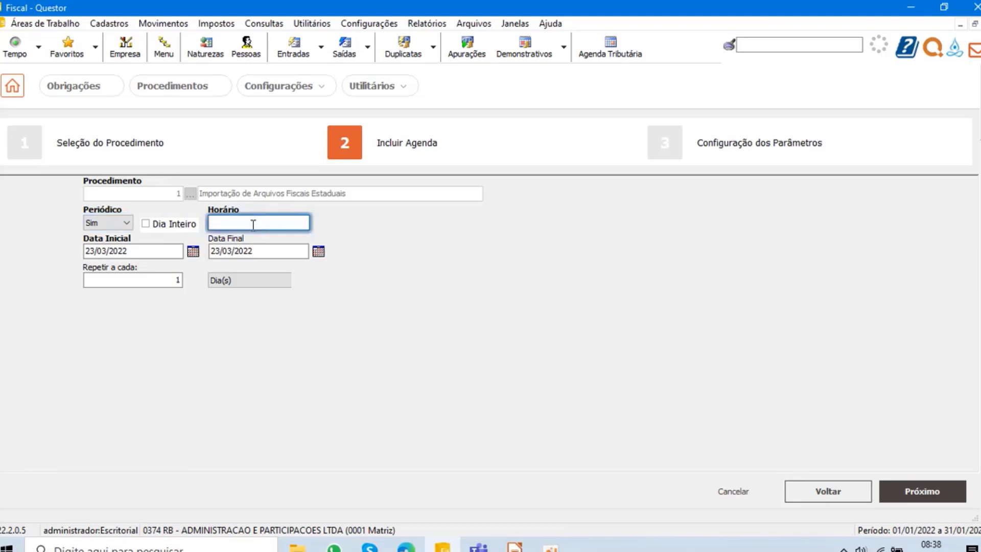
{"action": "type", "text": "08:45"}
- Try 05/04/2022 as the schedule's Data Inicial, then restore it to 23/03/2022
{"action": "left_click", "coordinate": [147, 256]}
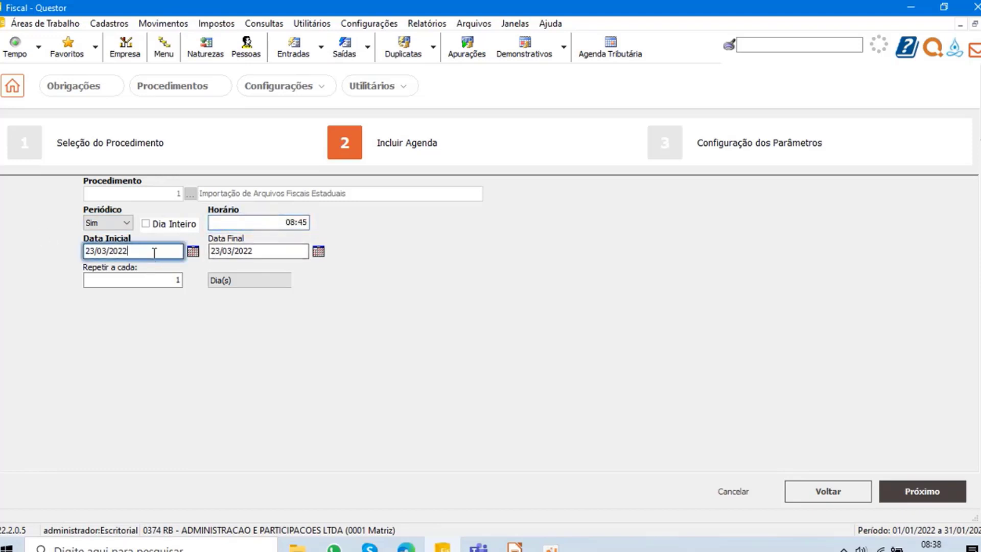
{"action": "left_click_drag", "start_coordinate": [155, 253], "coordinate": [53, 250]}
{"action": "type", "text": "05/04"}
{"action": "key", "text": "Tab"}
{"action": "left_click_drag", "start_coordinate": [138, 250], "coordinate": [60, 254]}
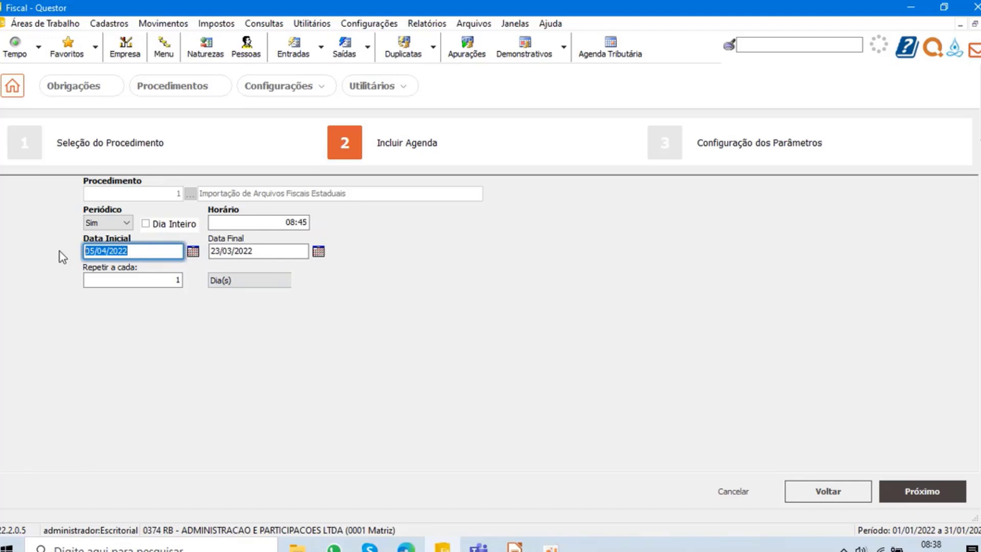
{"action": "type", "text": "23/03/2022"}
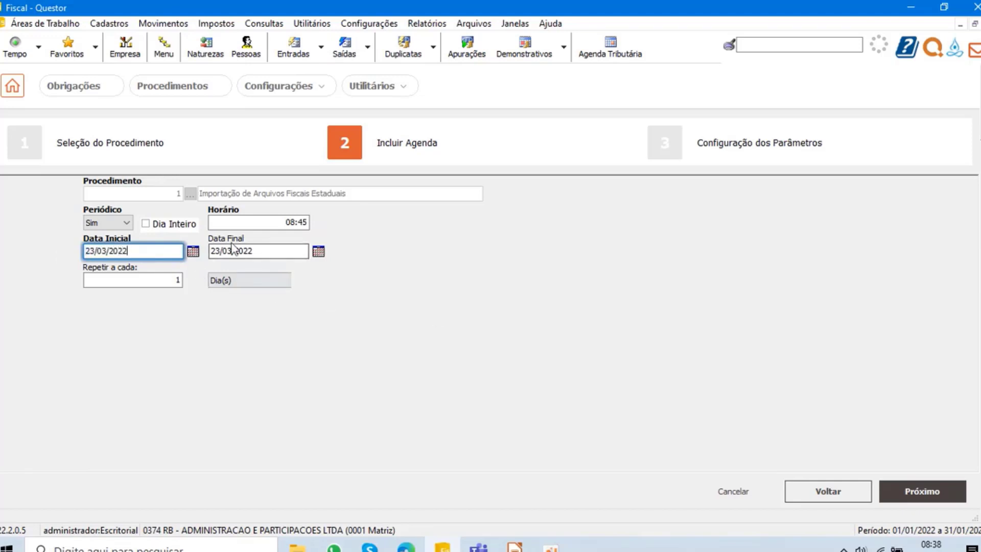
- Clear the schedule's Data Final so that it has no end date
{"action": "left_click_drag", "start_coordinate": [282, 250], "coordinate": [178, 249]}
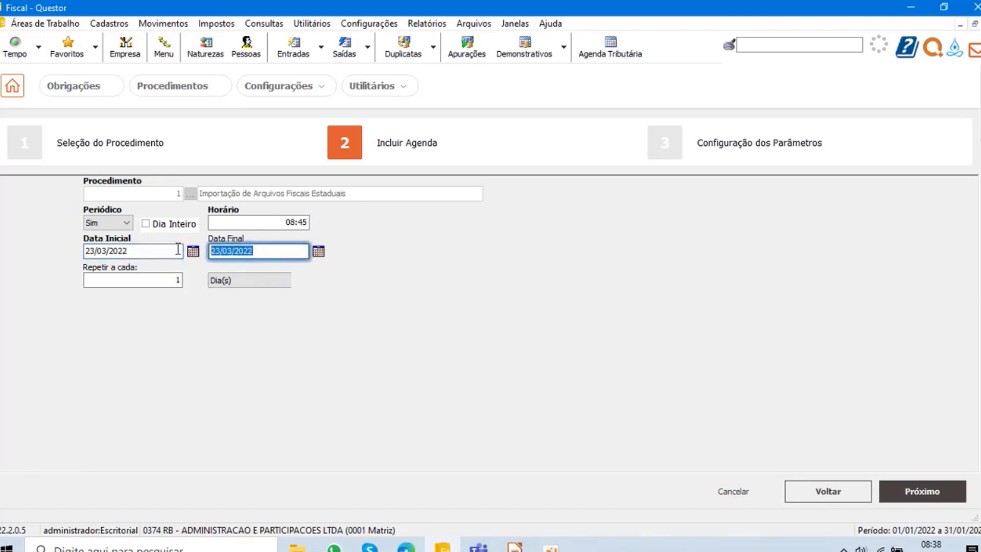
{"action": "key", "text": "Delete"}
{"action": "left_click", "coordinate": [236, 221]}
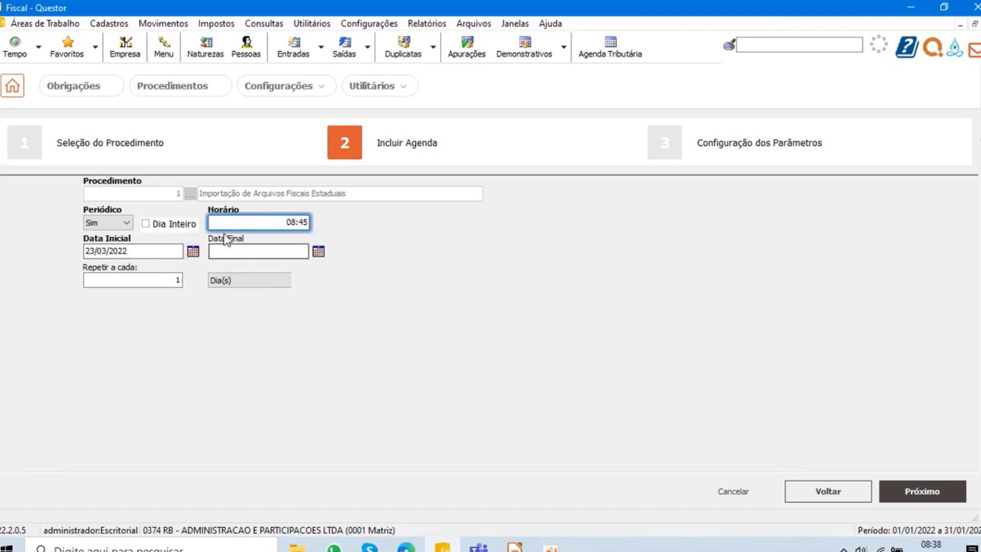
- Try the Semana(s), Mês(es) and Ano(s) repetition units to compare the scheduling options each one offers
{"action": "left_click", "coordinate": [250, 283]}
{"action": "left_click", "coordinate": [239, 304]}
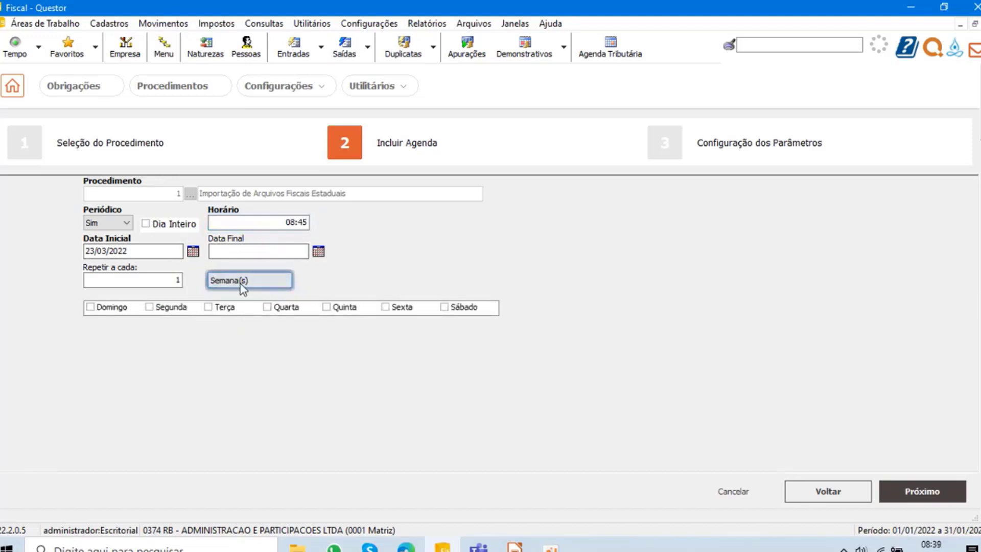
{"action": "left_click", "coordinate": [247, 282]}
{"action": "left_click", "coordinate": [237, 313]}
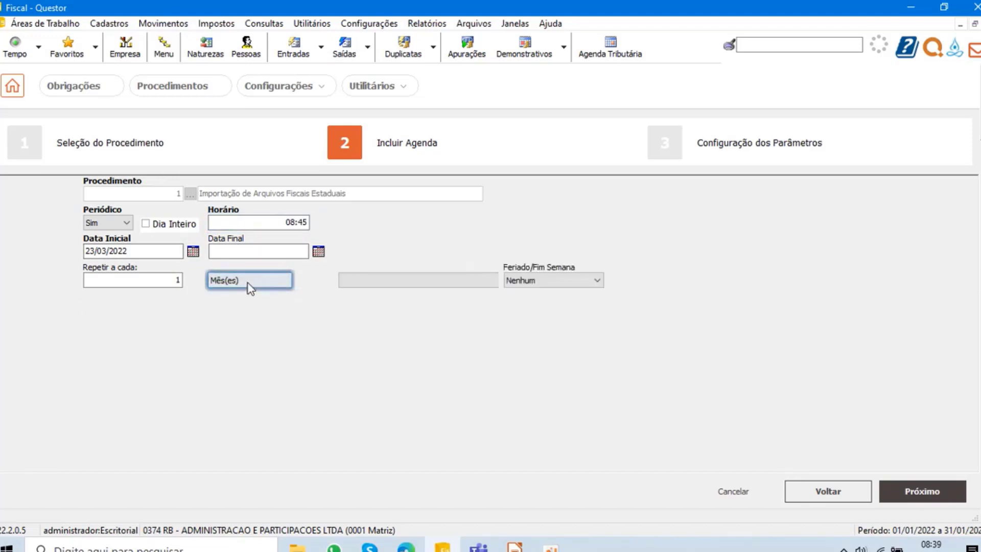
{"action": "left_click", "coordinate": [251, 281]}
{"action": "left_click", "coordinate": [244, 322]}
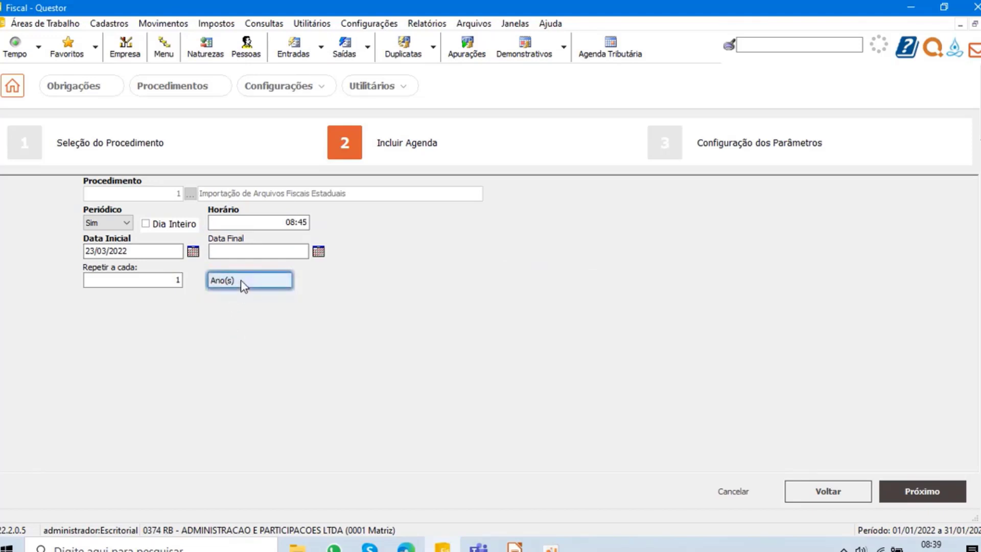
{"action": "left_click", "coordinate": [241, 280]}
{"action": "left_click", "coordinate": [233, 302]}
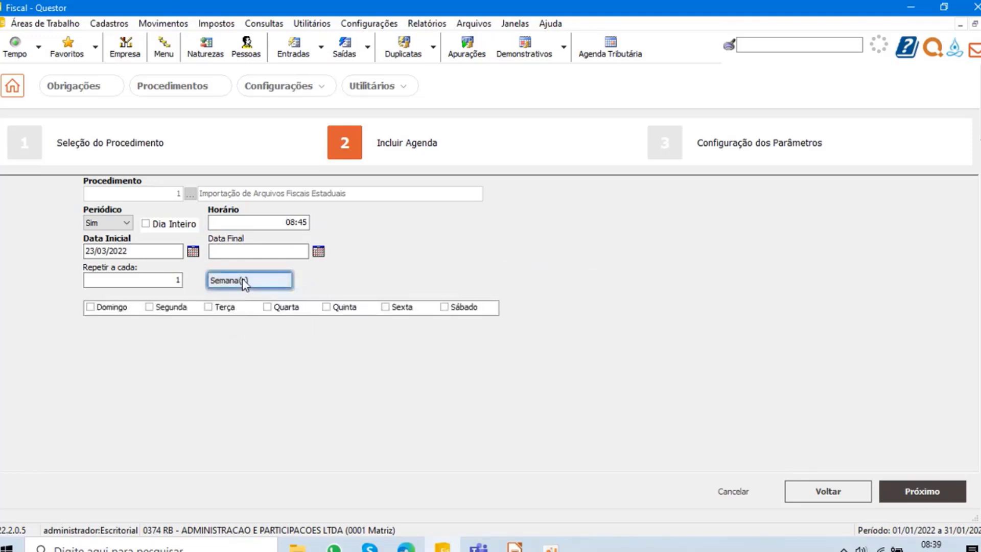
{"action": "left_click", "coordinate": [242, 279]}
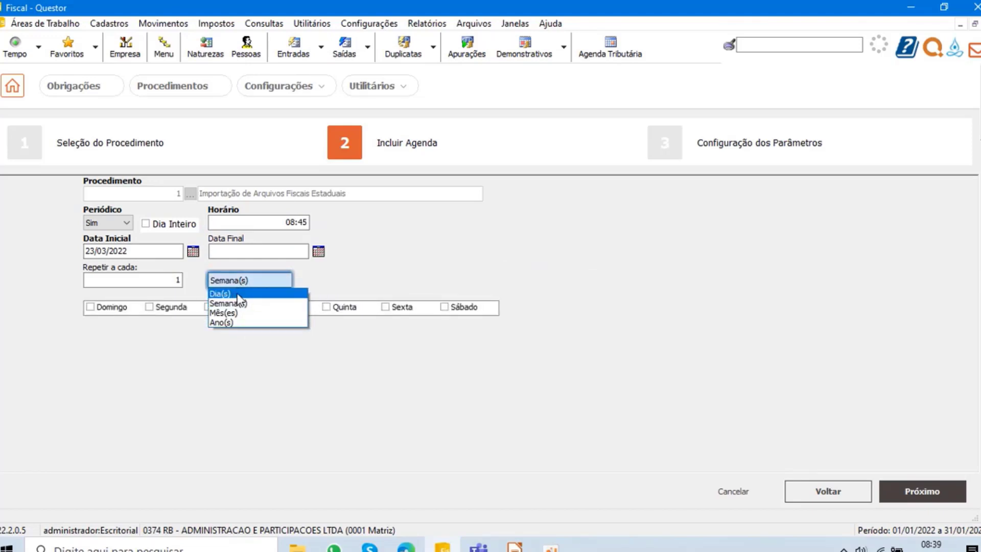
{"action": "left_click", "coordinate": [239, 313]}
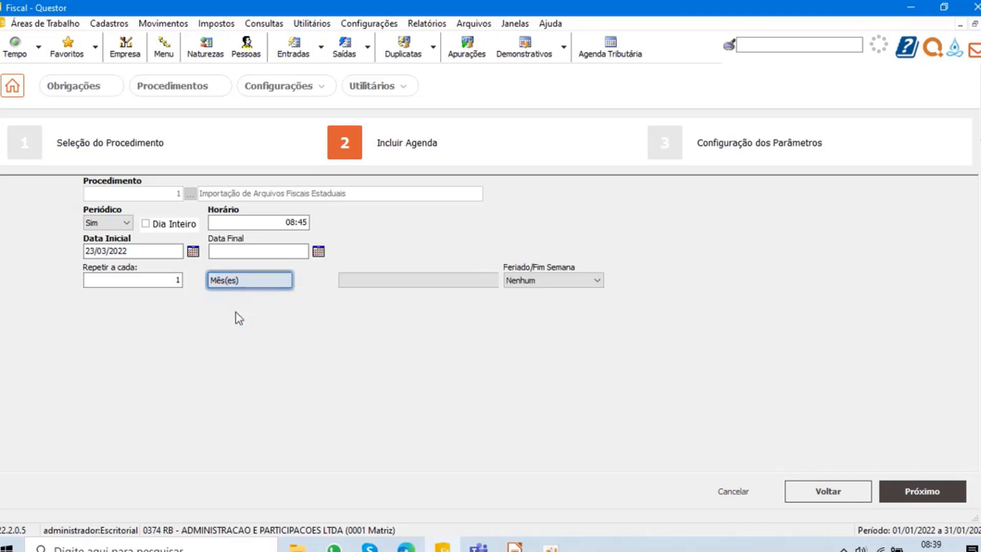
{"action": "left_click", "coordinate": [247, 285]}
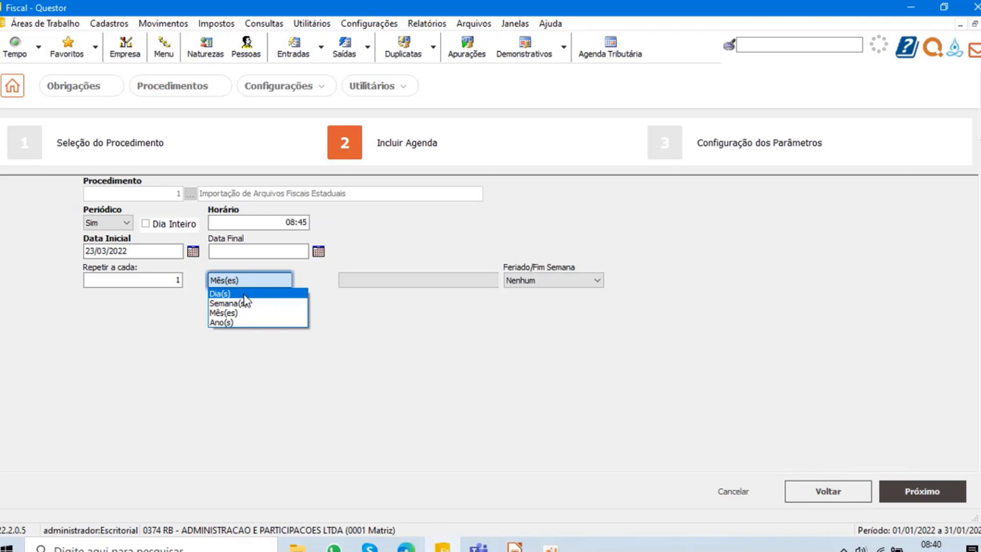
{"action": "left_click", "coordinate": [379, 236]}
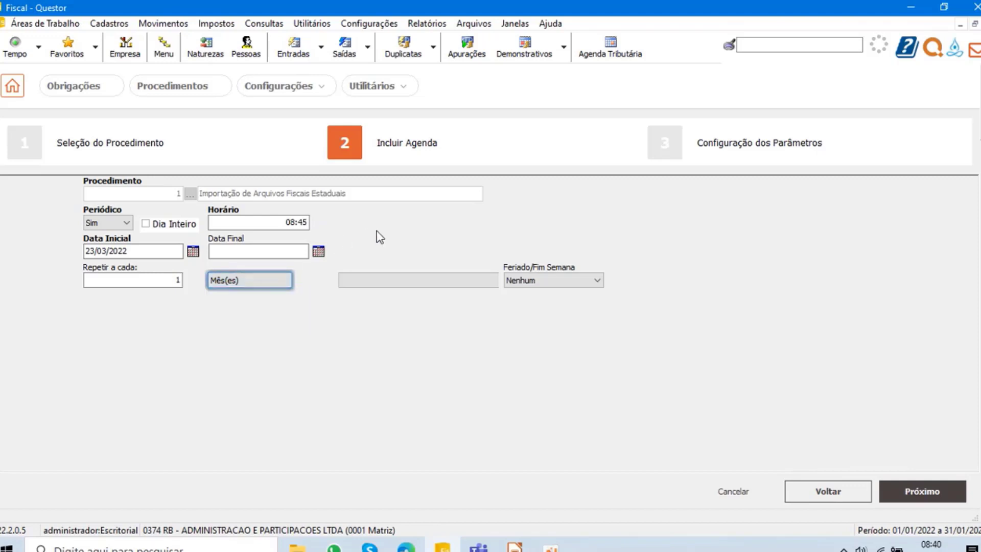
- Set the schedule's repetition unit to Dia(s) and continue to the parameter configuration stage
{"action": "left_click", "coordinate": [232, 281]}
{"action": "left_click", "coordinate": [225, 293]}
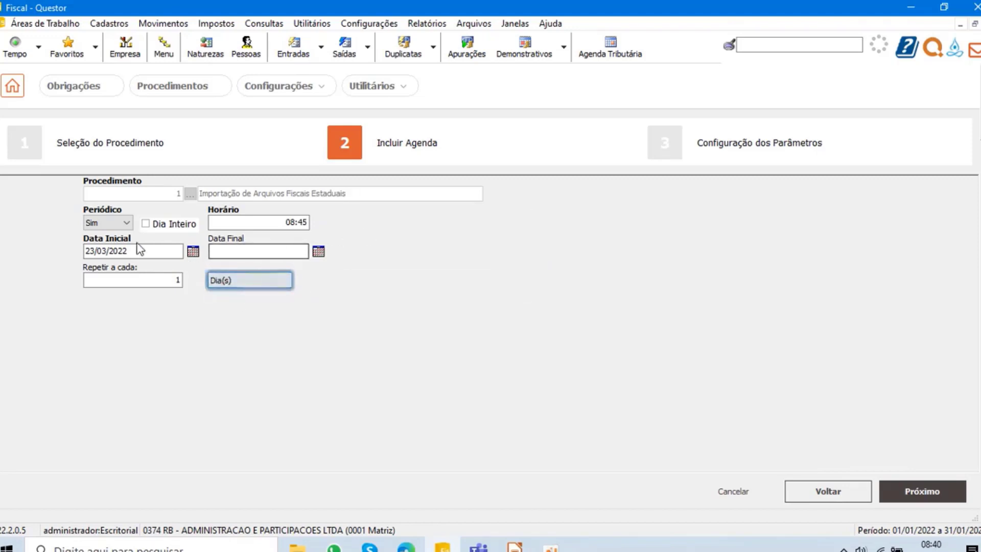
{"action": "left_click", "coordinate": [816, 212]}
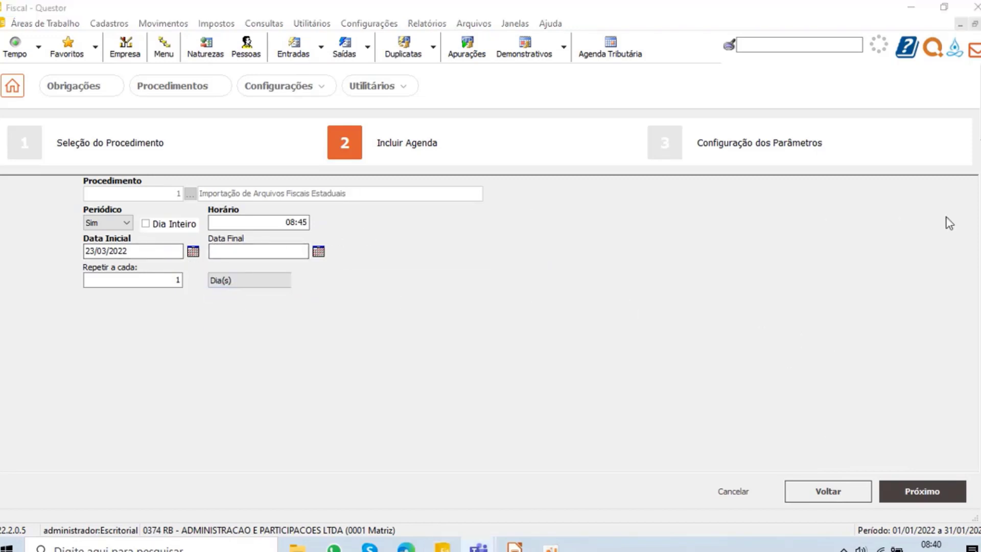
{"action": "left_click", "coordinate": [935, 492]}
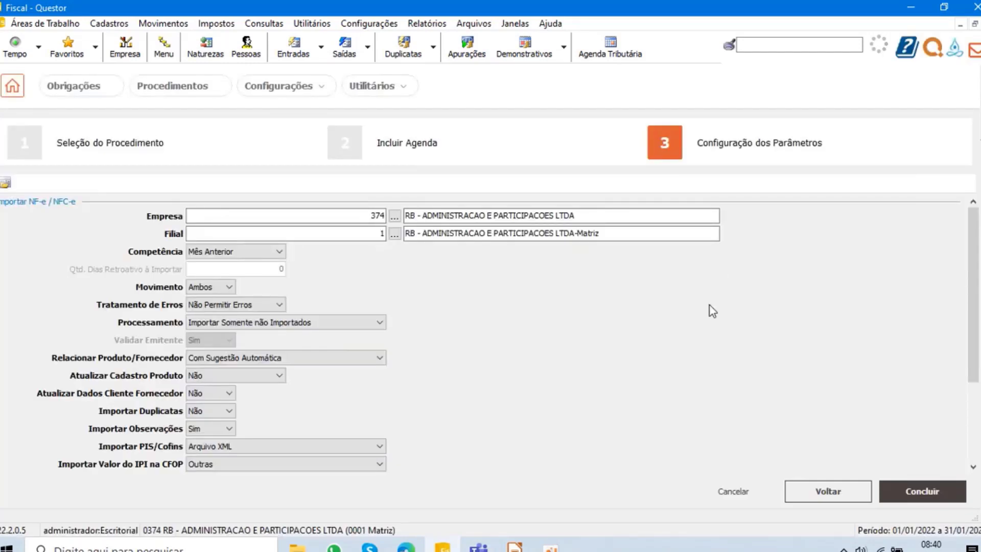
- Try Mês Atual as the NF-e / NFC-e import's Competência, then restore Mês Anterior
{"action": "left_click", "coordinate": [229, 251]}
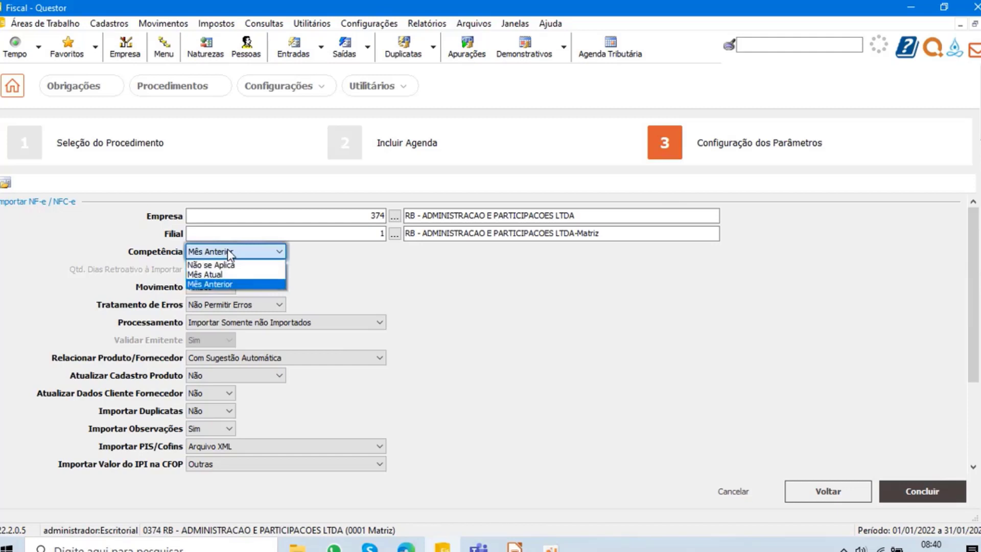
{"action": "left_click", "coordinate": [216, 272]}
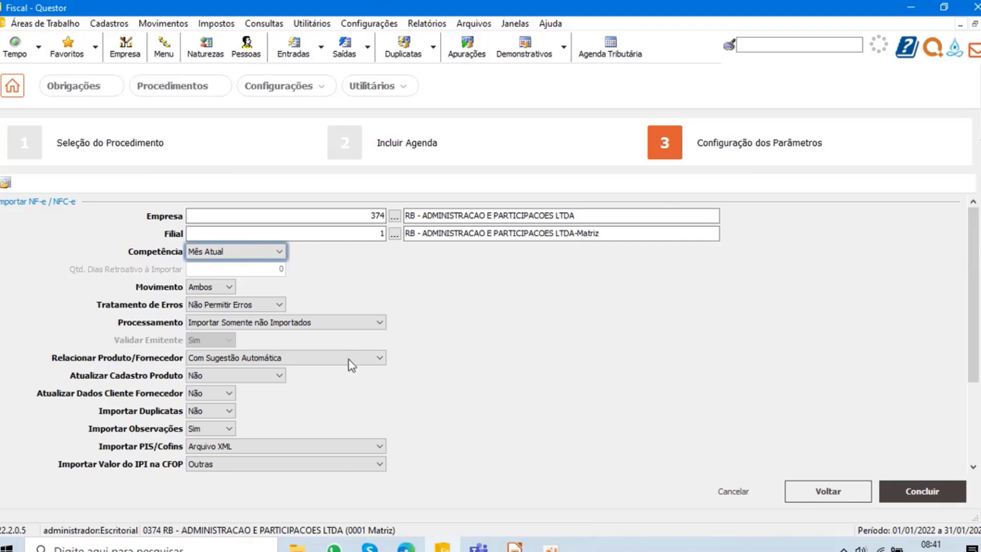
{"action": "left_click", "coordinate": [279, 251]}
{"action": "left_click", "coordinate": [240, 284]}
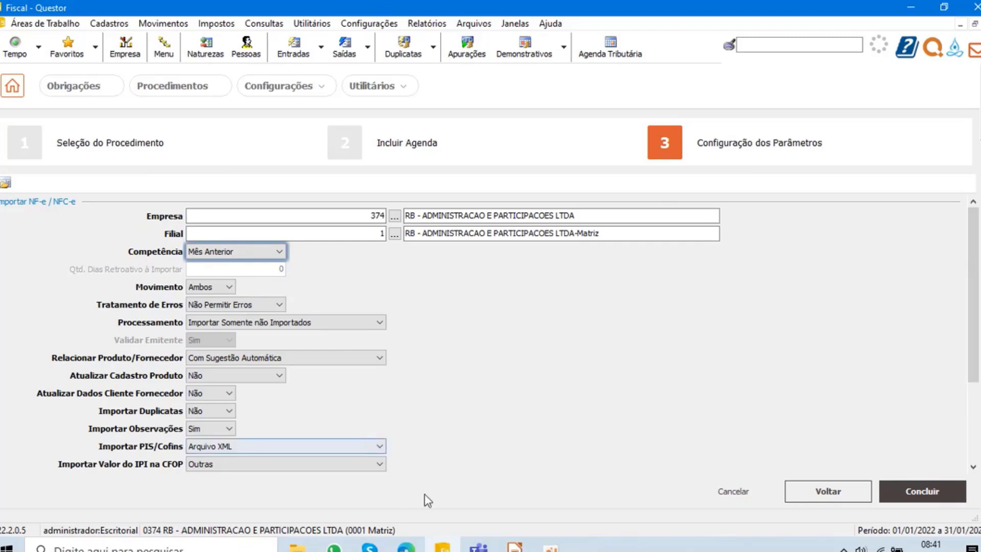
- Switch to the Treinamento Quiu meeting in Microsoft Teams, admit the participant waiting in the lobby, and return to Questor
{"action": "left_click", "coordinate": [482, 546]}
{"action": "left_click", "coordinate": [489, 473]}
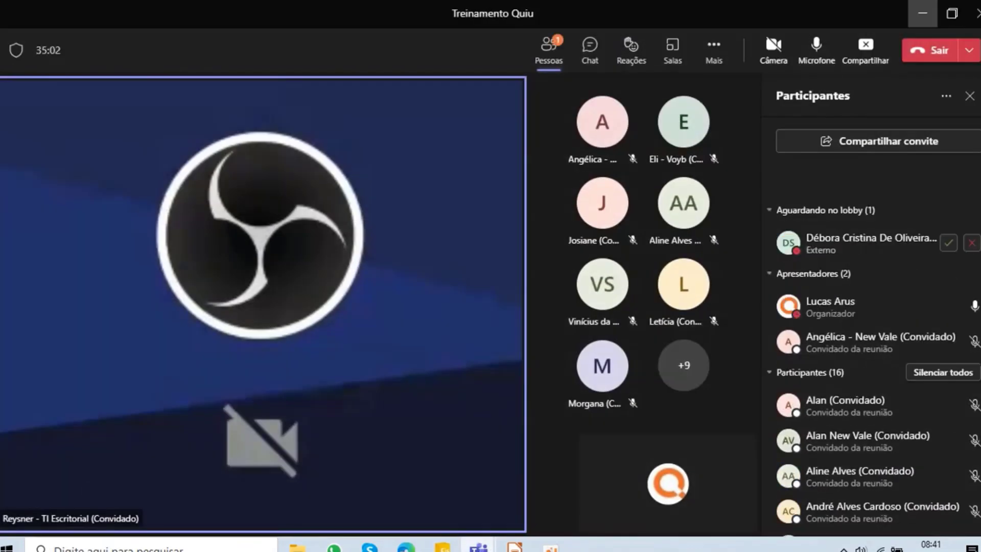
{"action": "left_click", "coordinate": [947, 245]}
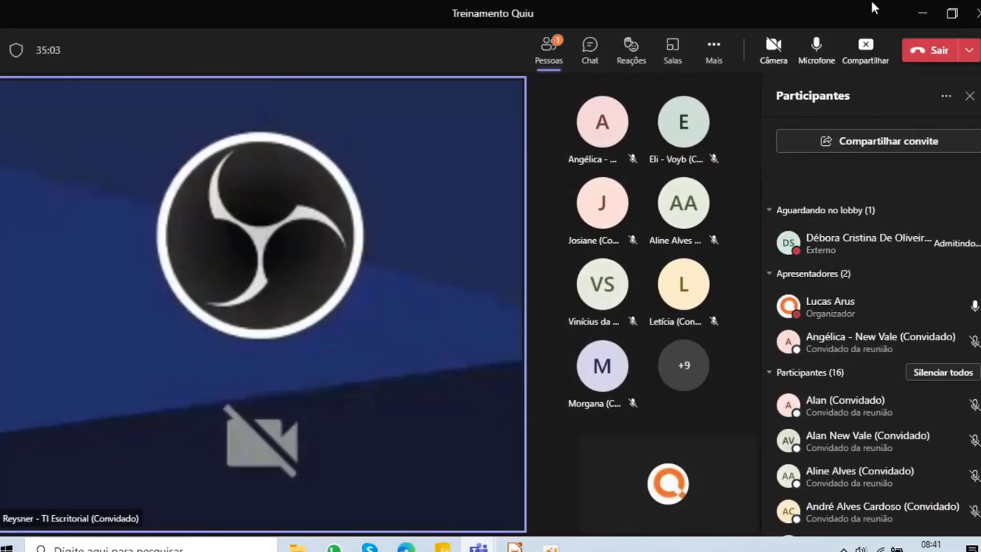
{"action": "left_click", "coordinate": [925, 17]}
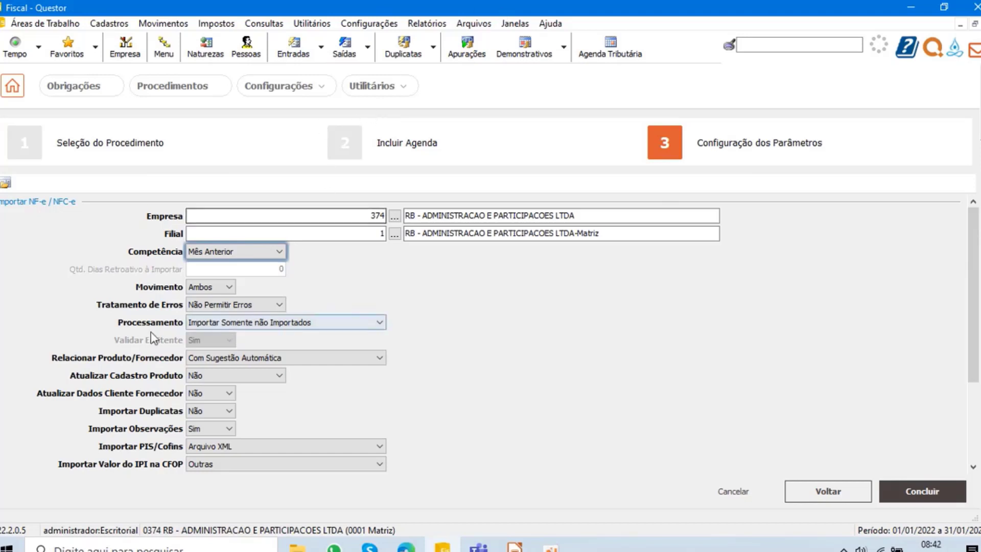
- Bring up the Teams training meeting again, let in the next guest from the lobby, and go back to the import parameters
{"action": "scroll", "coordinate": [228, 334], "scroll_direction": "down", "scroll_amount": 2}
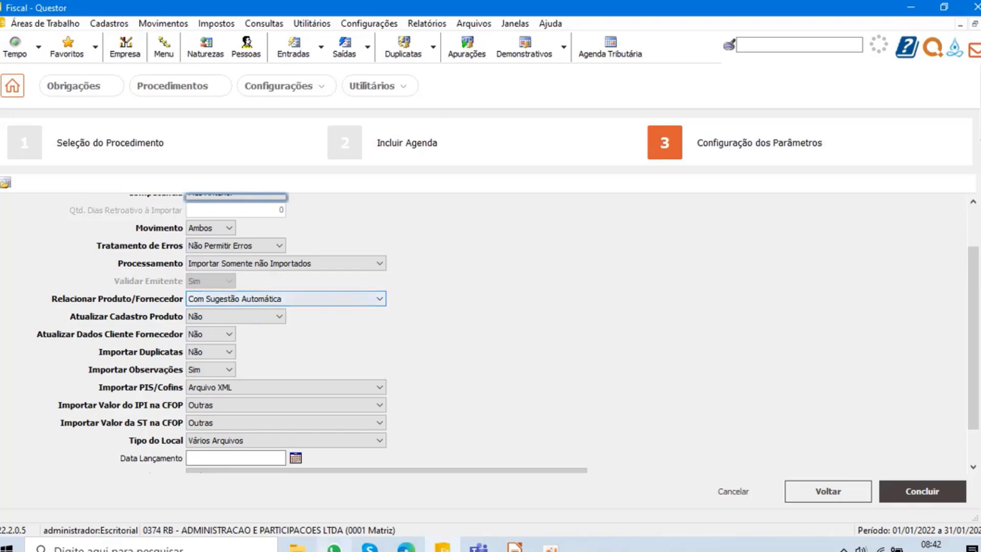
{"action": "left_click", "coordinate": [480, 546]}
{"action": "left_click", "coordinate": [506, 480]}
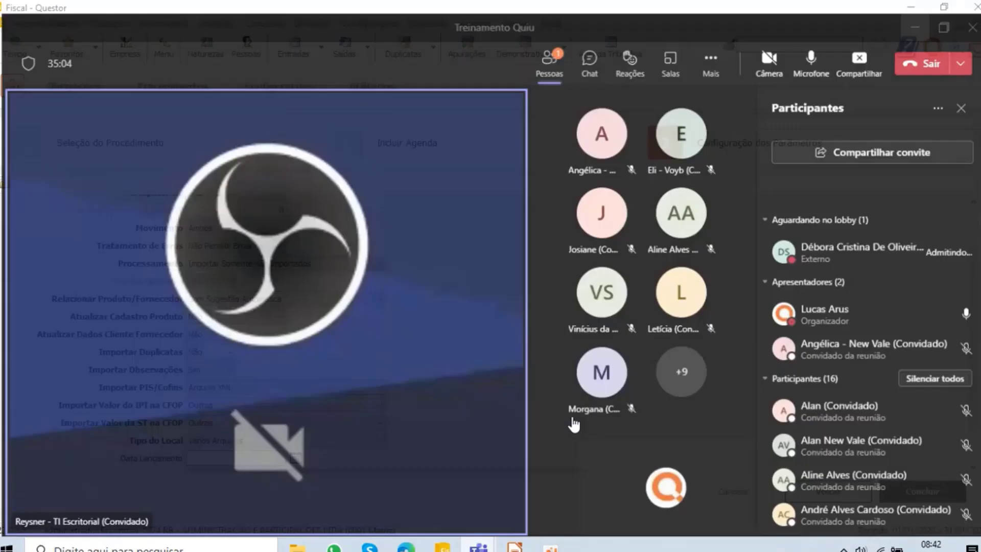
{"action": "left_click", "coordinate": [948, 243]}
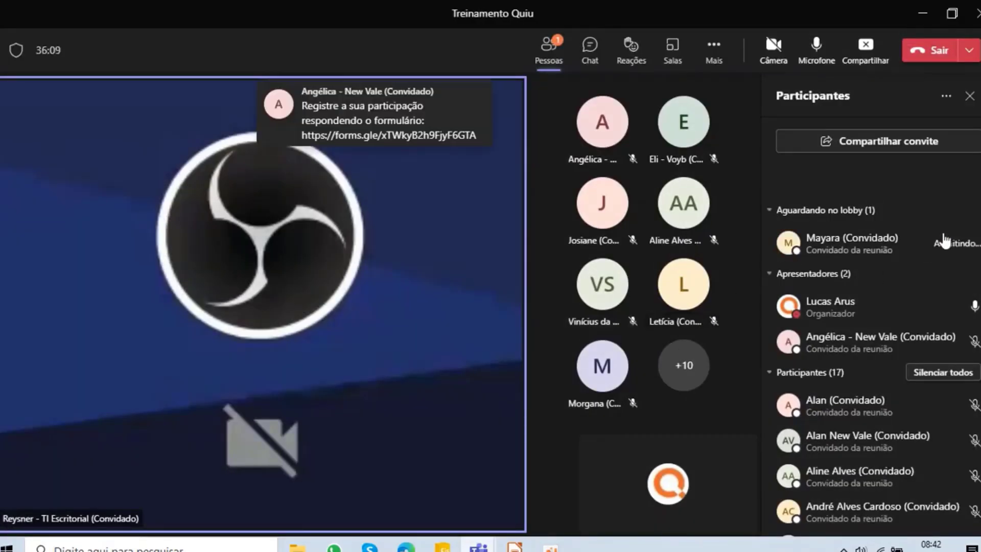
{"action": "left_click", "coordinate": [922, 15]}
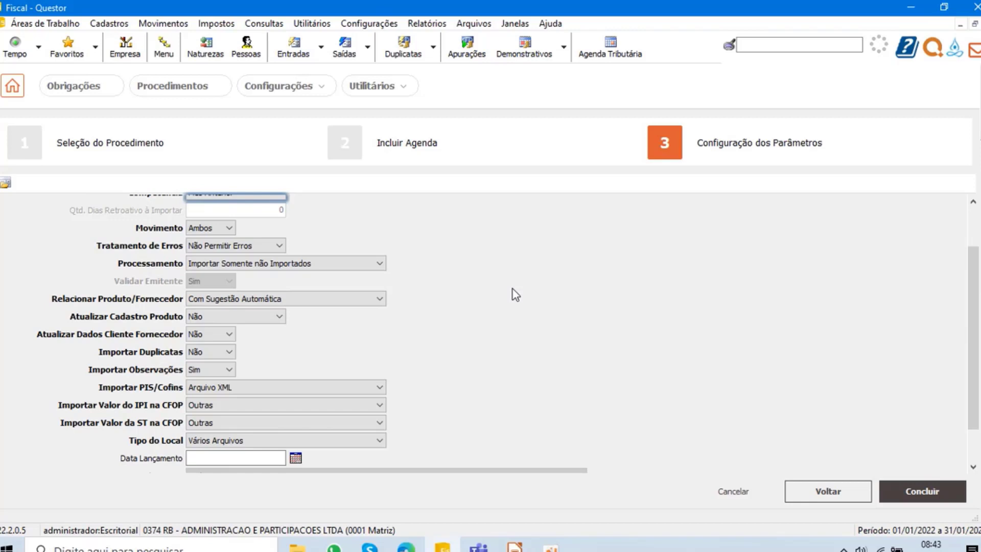
- Set the import's Movimento to Saídas and its Tipo do Local to Web Service SC
{"action": "left_click", "coordinate": [221, 232]}
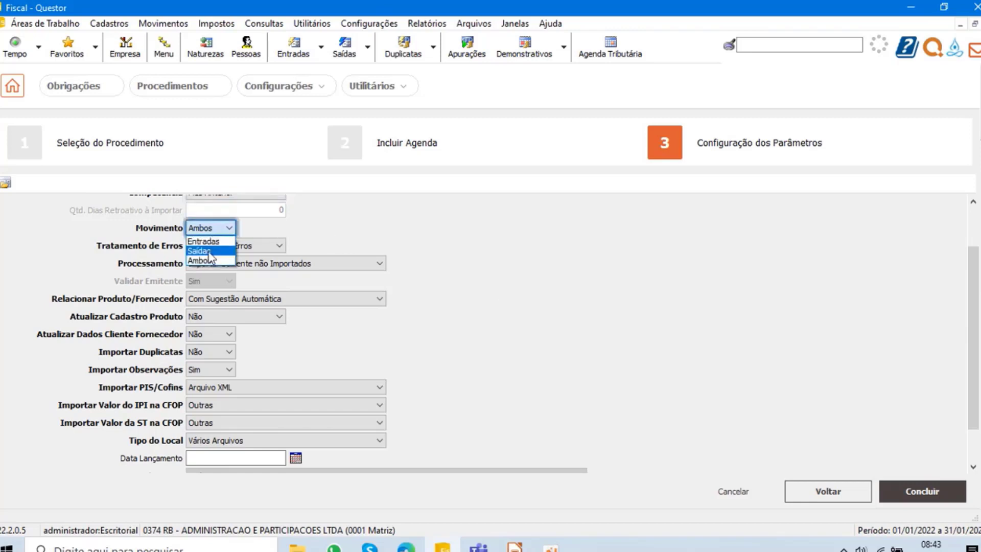
{"action": "left_click", "coordinate": [207, 250]}
{"action": "scroll", "coordinate": [270, 278], "scroll_direction": "down", "scroll_amount": 2}
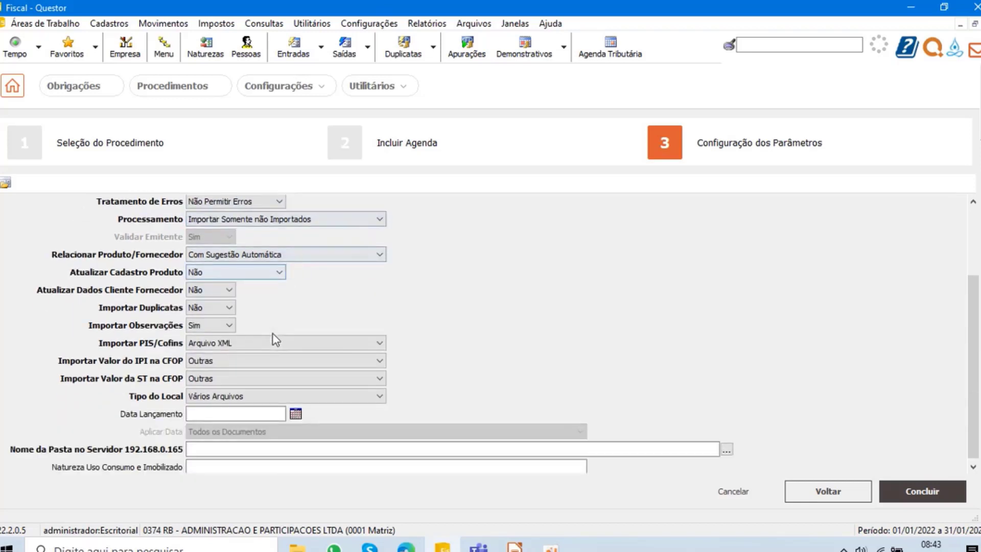
{"action": "left_click", "coordinate": [232, 397]}
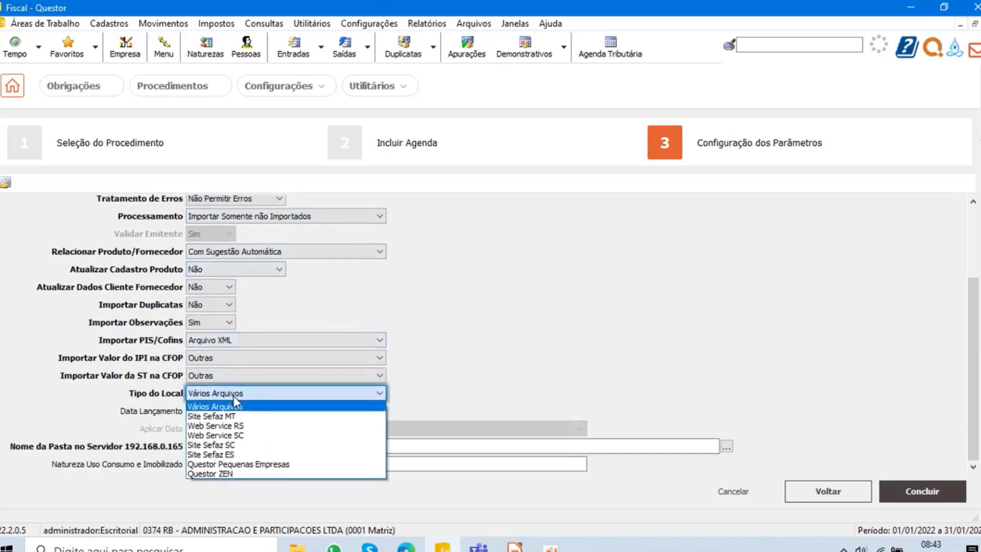
{"action": "left_click", "coordinate": [240, 436]}
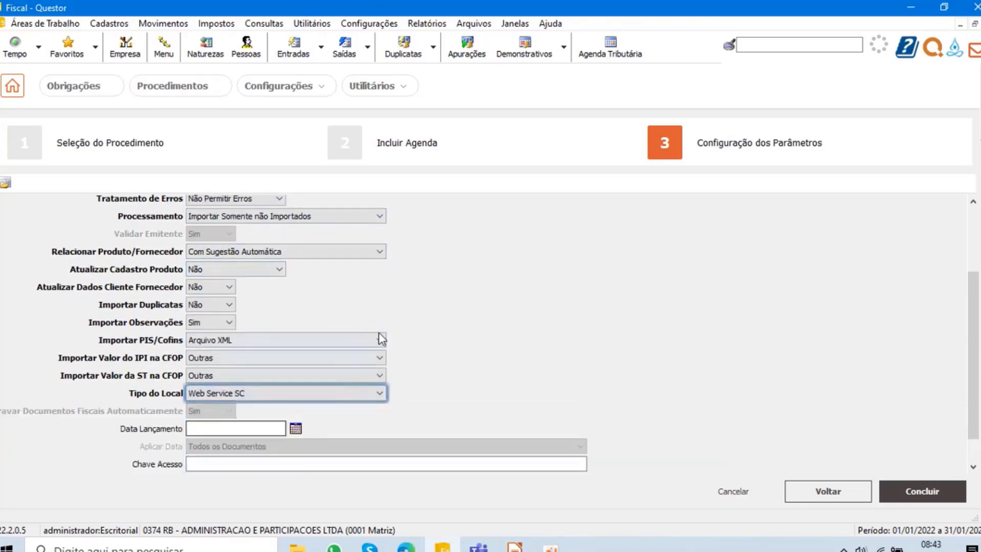
- Change the import's Tipo do Local to Vários Arquivos
{"action": "scroll", "coordinate": [390, 316], "scroll_direction": "up", "scroll_amount": 2}
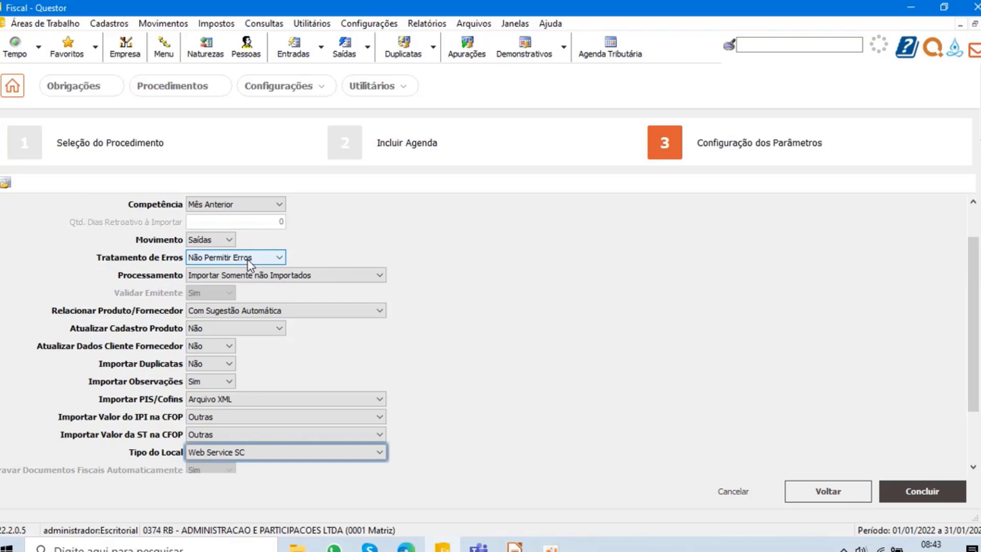
{"action": "scroll", "coordinate": [220, 383], "scroll_direction": "down", "scroll_amount": 1}
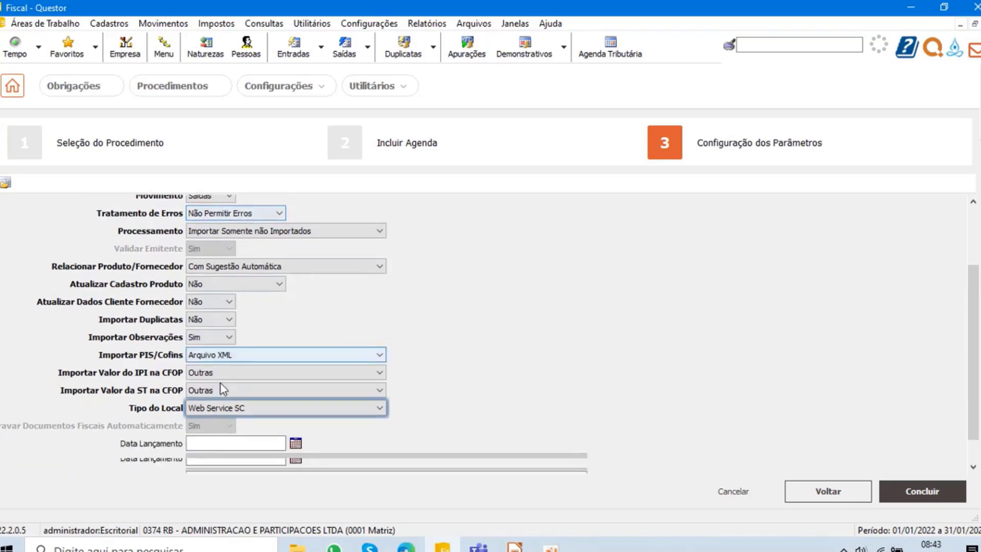
{"action": "left_click", "coordinate": [225, 409]}
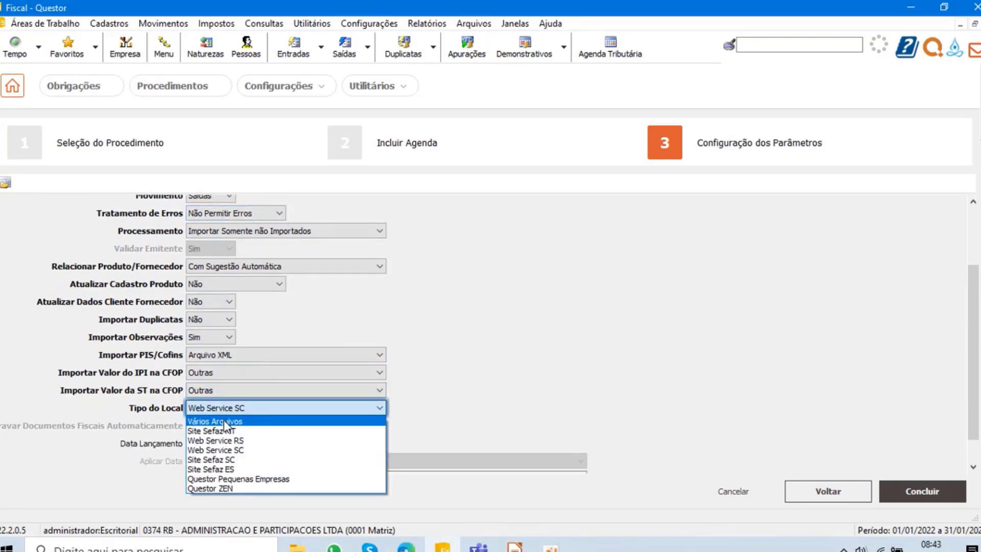
{"action": "left_click", "coordinate": [220, 422]}
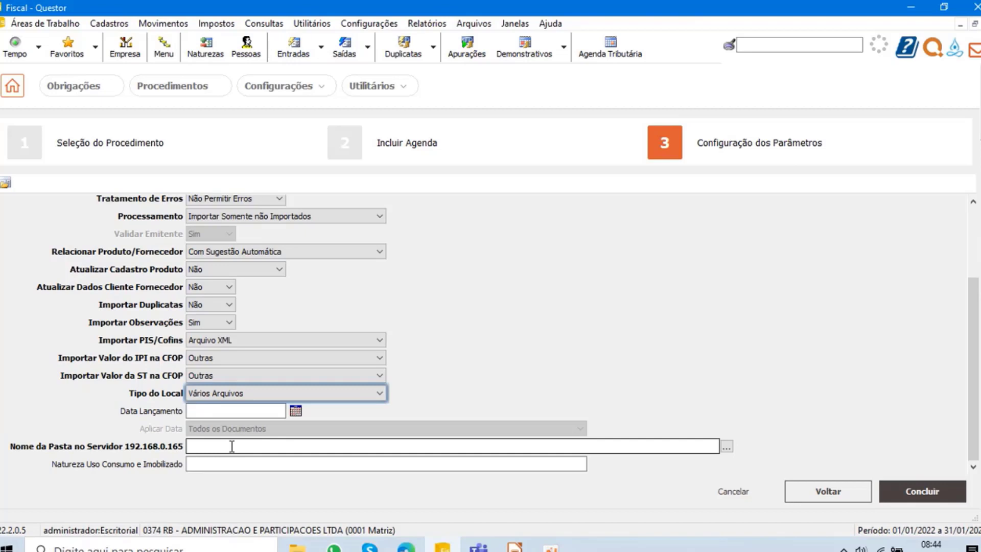
- Set the import's Competência to Mês Atual
{"action": "scroll", "coordinate": [302, 381], "scroll_direction": "up", "scroll_amount": 5}
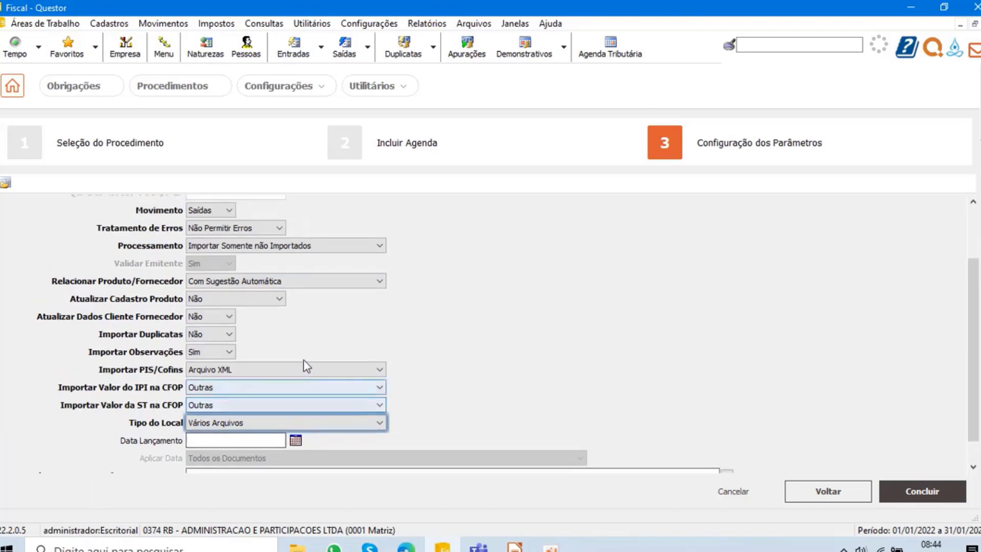
{"action": "scroll", "coordinate": [286, 301], "scroll_direction": "up", "scroll_amount": 2}
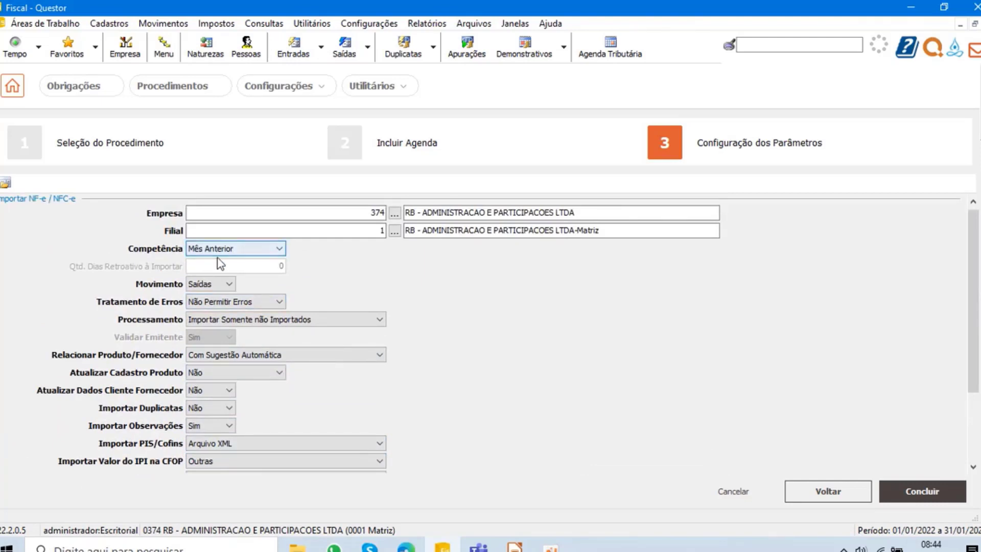
{"action": "left_click", "coordinate": [234, 248]}
{"action": "left_click", "coordinate": [221, 270]}
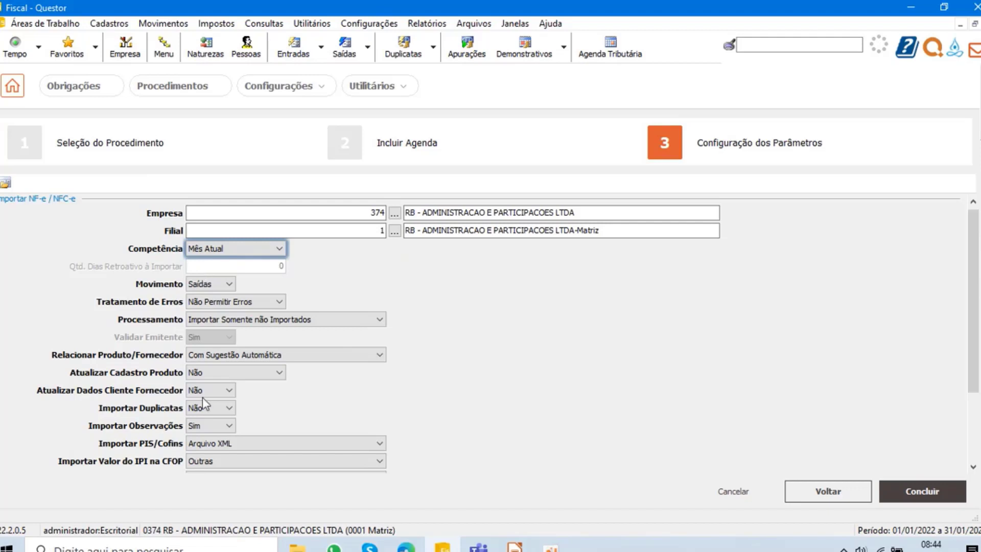
- Set Competência to Não se Aplica and Qtd. Dias Retroativo à Importar to 7
{"action": "left_click", "coordinate": [241, 254]}
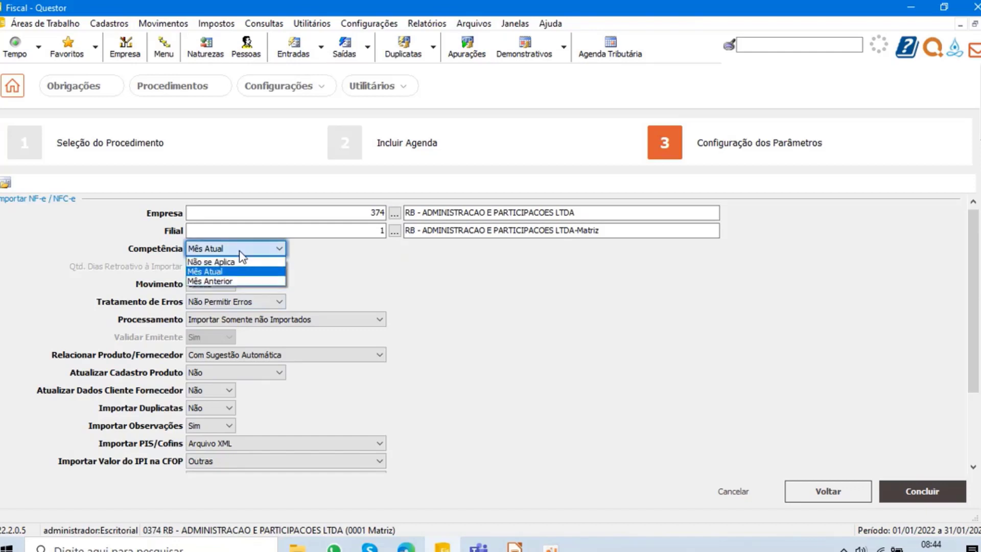
{"action": "left_click", "coordinate": [220, 262]}
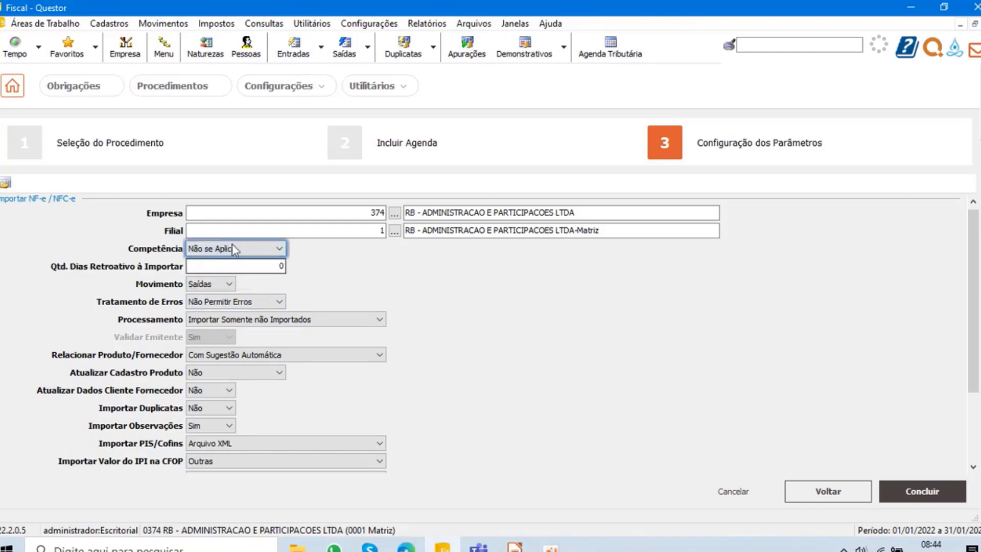
{"action": "key", "text": "Tab"}
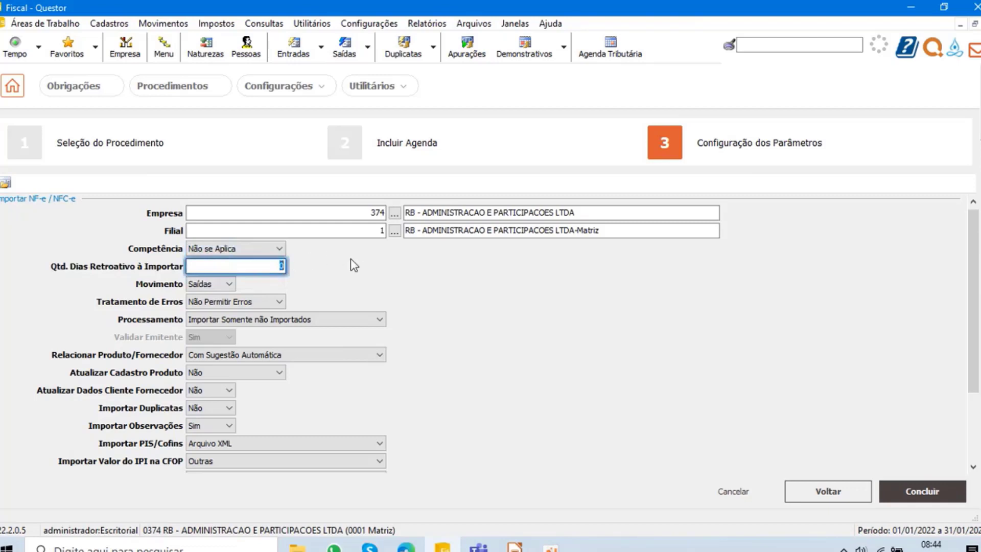
{"action": "key", "text": "BackSpace"}
{"action": "type", "text": "7"}
- Switch to the Teams training meeting, admit the guest waiting in the lobby, and return to Questor
{"action": "mouse_move", "coordinate": [485, 548]}
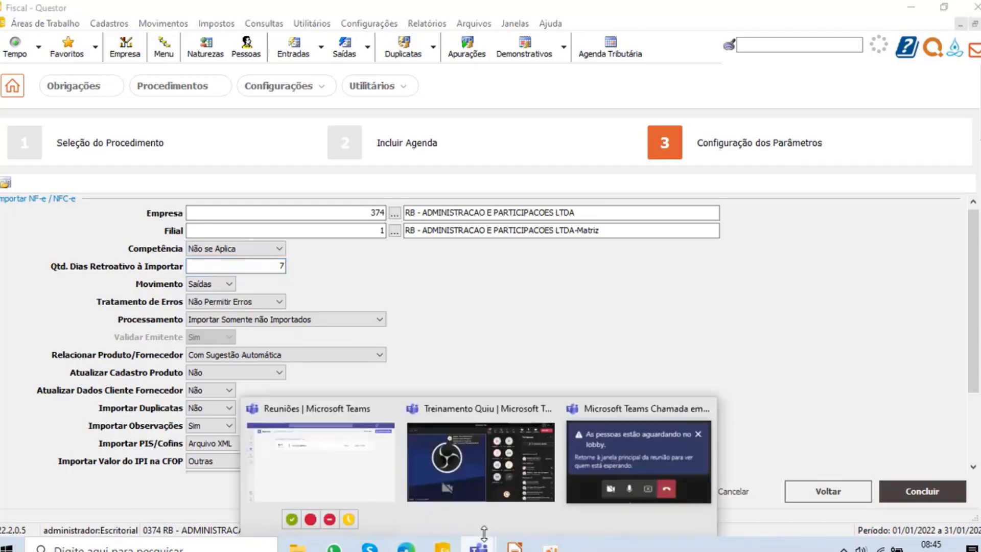
{"action": "left_click", "coordinate": [479, 459]}
{"action": "left_click", "coordinate": [949, 242]}
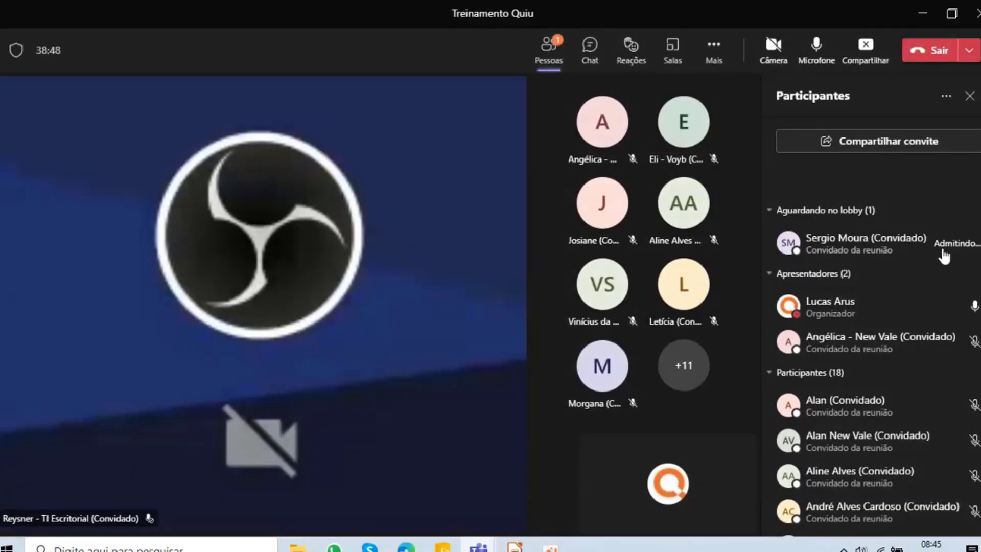
{"action": "left_click", "coordinate": [923, 13]}
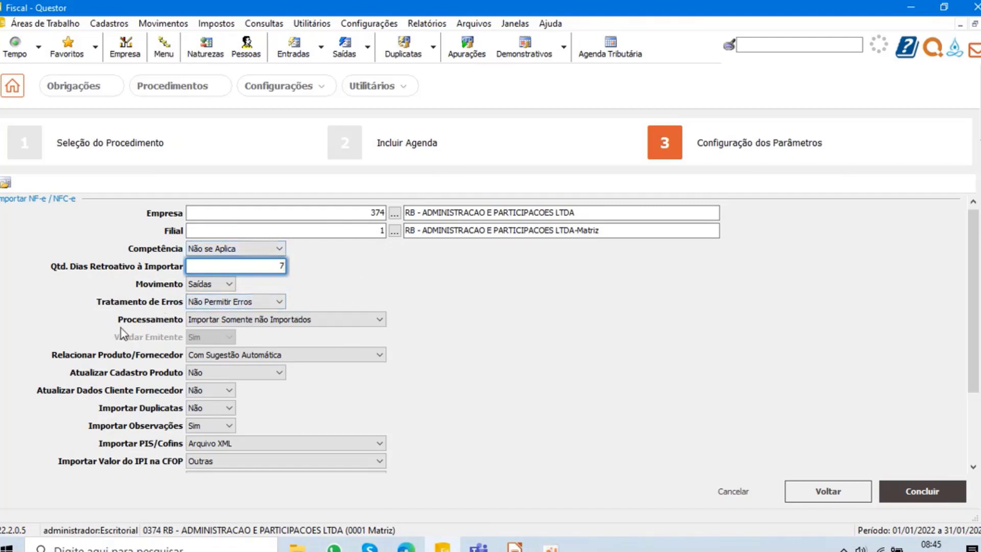
- Review the Processamento options for the import and choose Excluir e Importar Novamente
{"action": "left_click", "coordinate": [295, 318]}
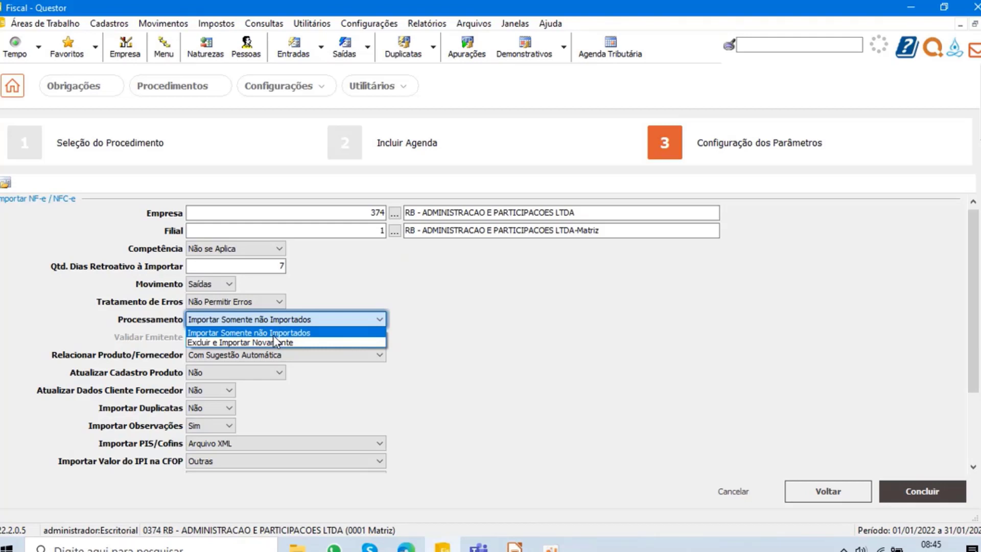
{"action": "left_click", "coordinate": [276, 264]}
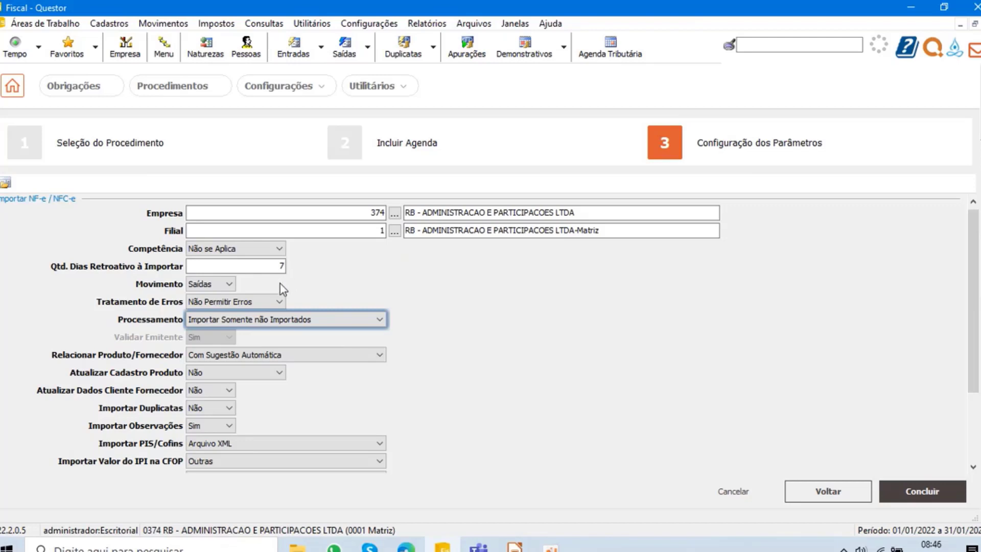
{"action": "left_click", "coordinate": [257, 317]}
{"action": "left_click", "coordinate": [252, 340]}
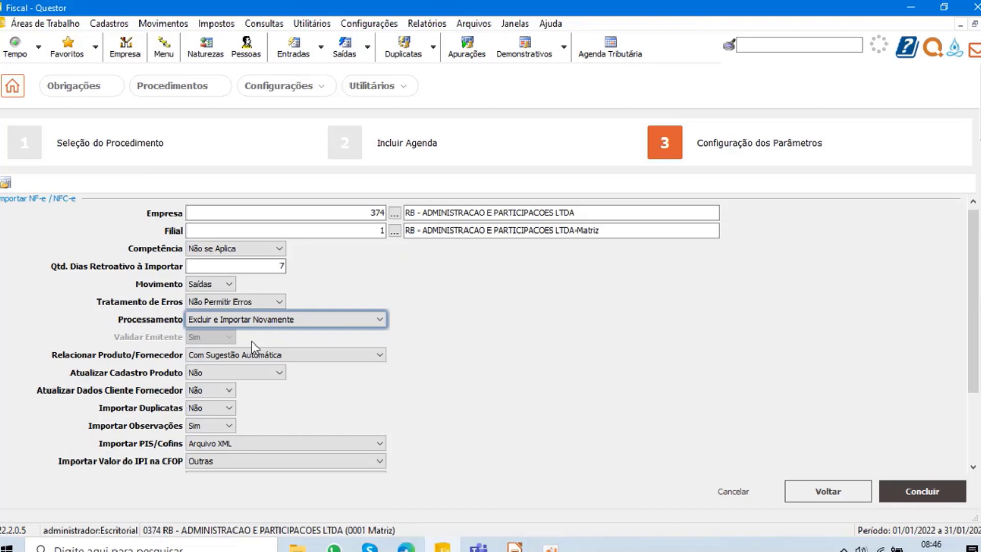
{"action": "left_click", "coordinate": [273, 266]}
- Set the import's Tipo do Local to Web Service SC
{"action": "scroll", "coordinate": [332, 356], "scroll_direction": "down", "scroll_amount": 2}
{"action": "scroll", "coordinate": [332, 355], "scroll_direction": "down", "scroll_amount": 5}
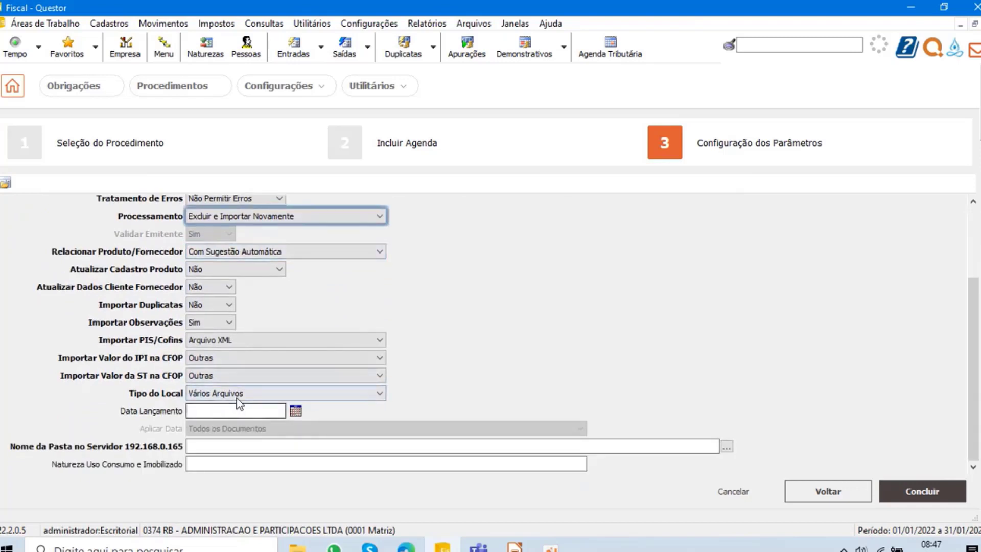
{"action": "left_click", "coordinate": [240, 394]}
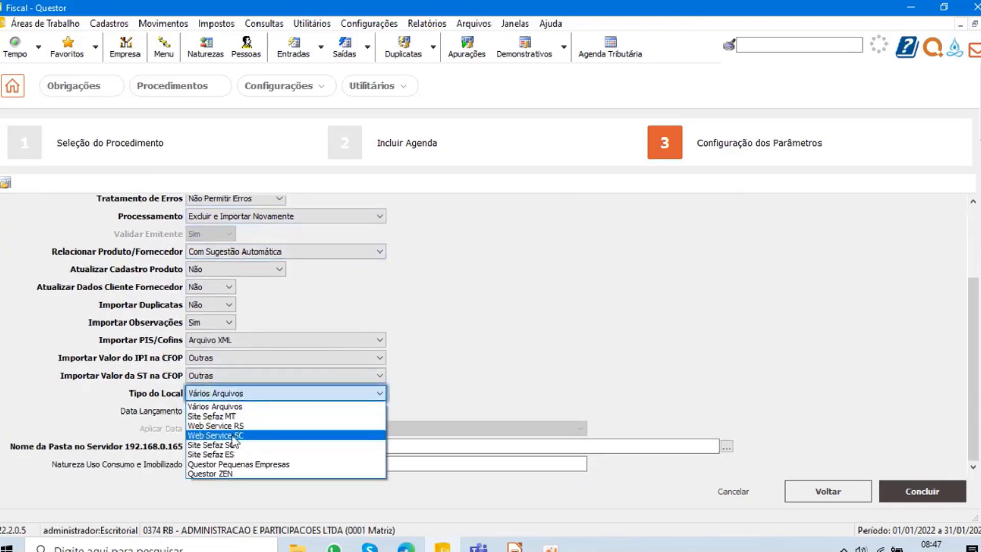
{"action": "left_click", "coordinate": [233, 435]}
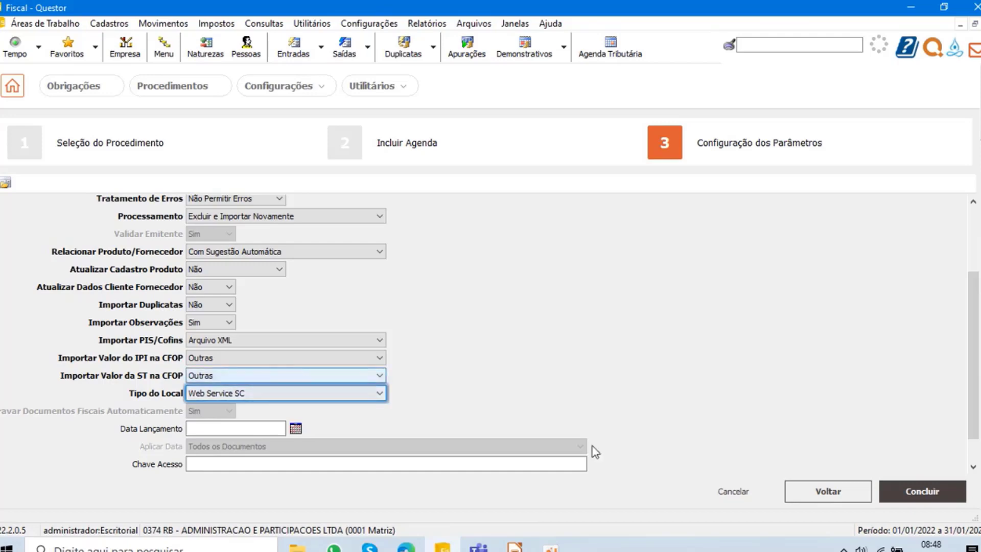
- Switch to the Teams training meeting to check the participants and lobby, and return to Questor
{"action": "left_click", "coordinate": [479, 549]}
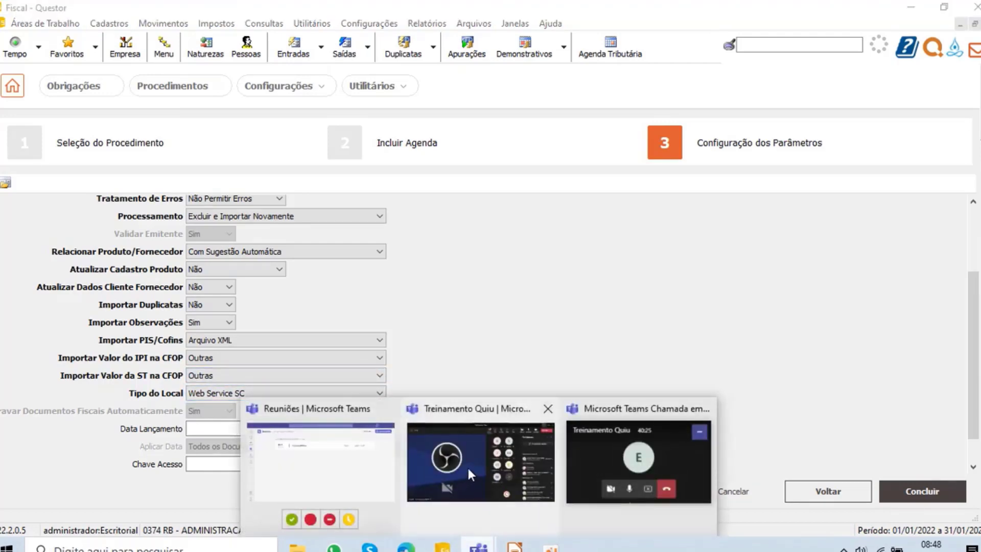
{"action": "left_click", "coordinate": [467, 465]}
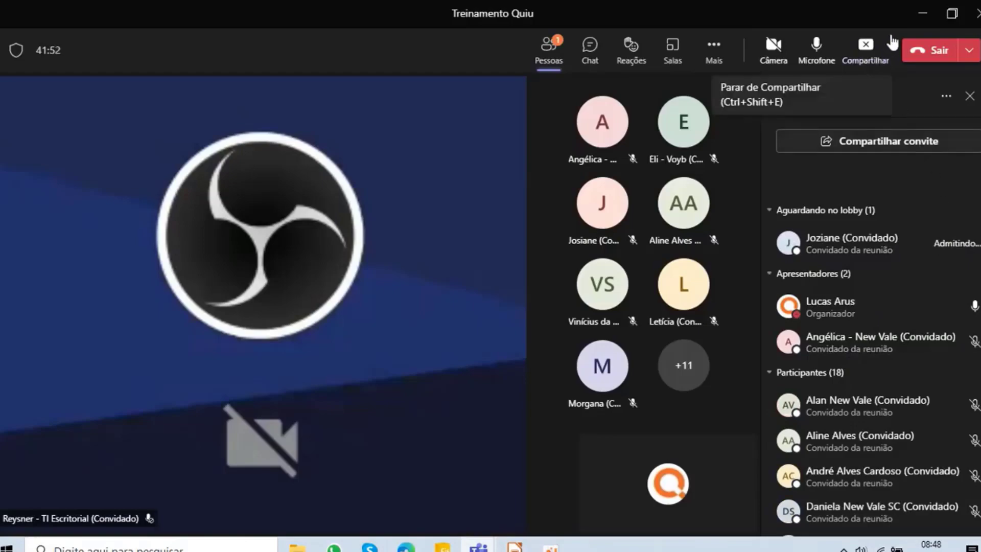
{"action": "left_click", "coordinate": [923, 14]}
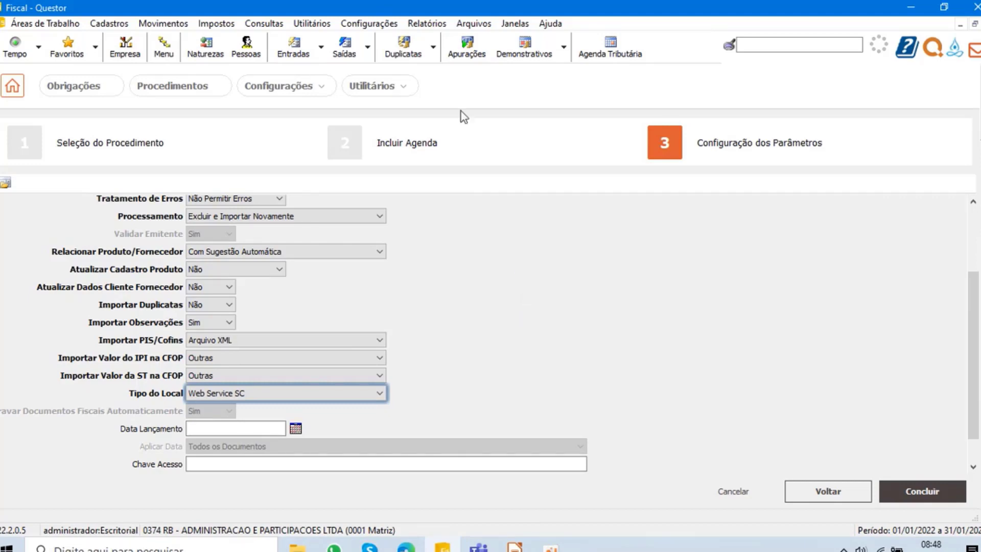
- Start a new service in the system configuration to examine its Logon Windows user and password fields, and close the configuration without saving
{"action": "left_click", "coordinate": [369, 24]}
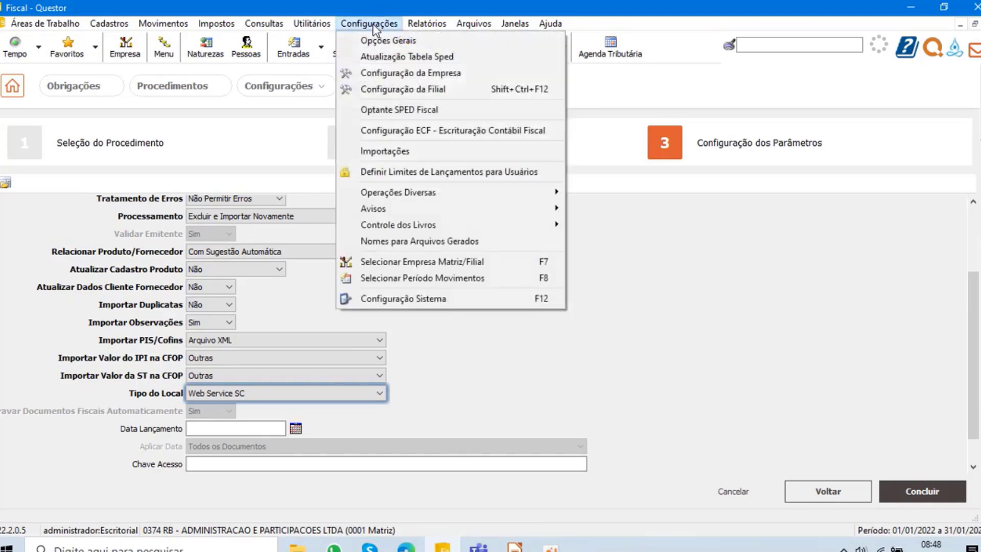
{"action": "left_click", "coordinate": [377, 299]}
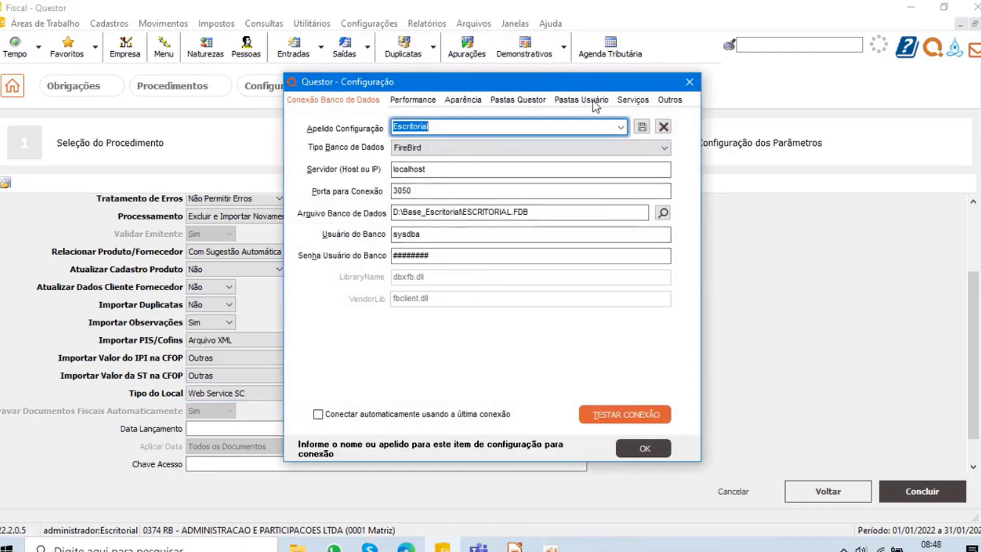
{"action": "left_click", "coordinate": [632, 100]}
{"action": "left_click", "coordinate": [370, 422]}
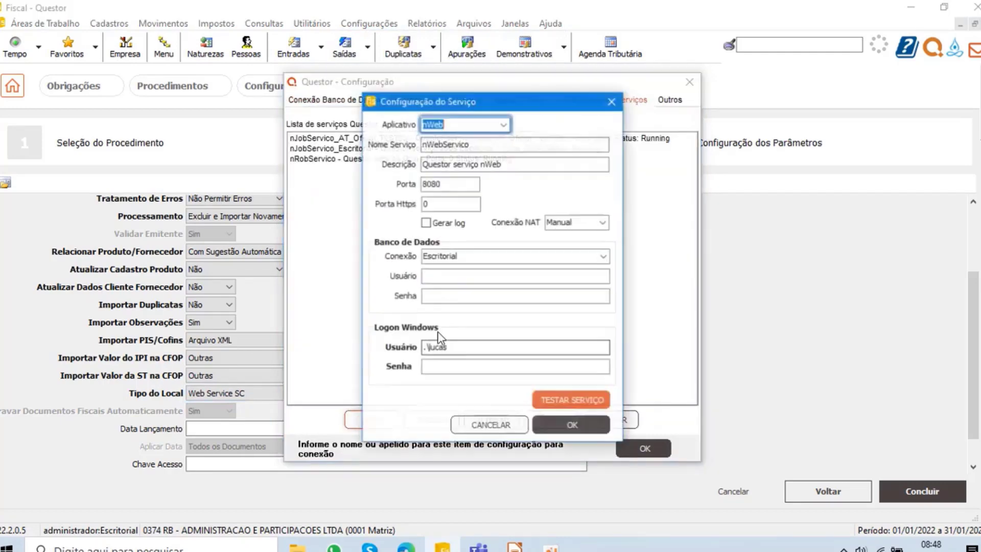
{"action": "mouse_move", "coordinate": [484, 351]}
{"action": "left_mouse_down"}
{"action": "mouse_move", "coordinate": [403, 347]}
{"action": "mouse_move", "coordinate": [494, 350]}
{"action": "left_mouse_up"}
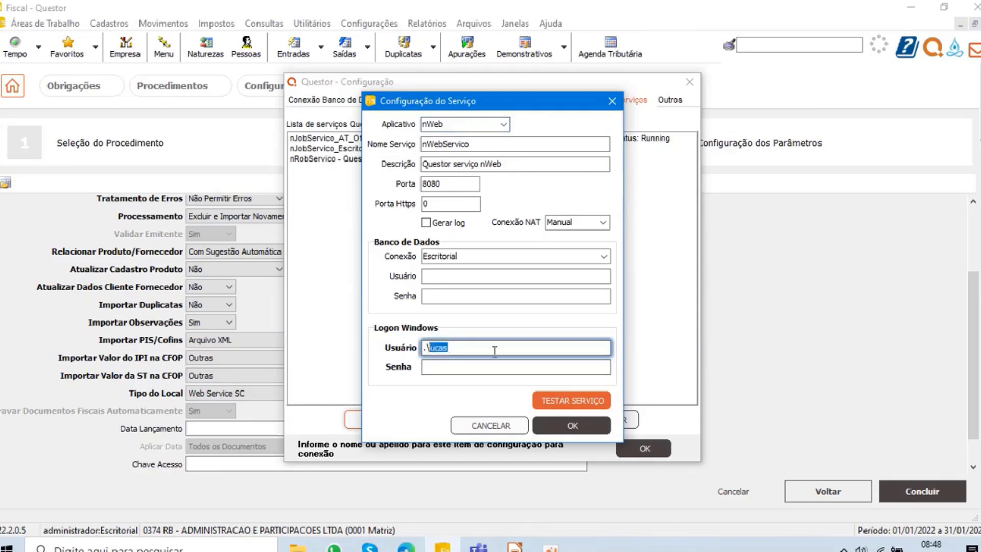
{"action": "left_click", "coordinate": [430, 348]}
{"action": "left_click_drag", "start_coordinate": [429, 348], "coordinate": [470, 347]}
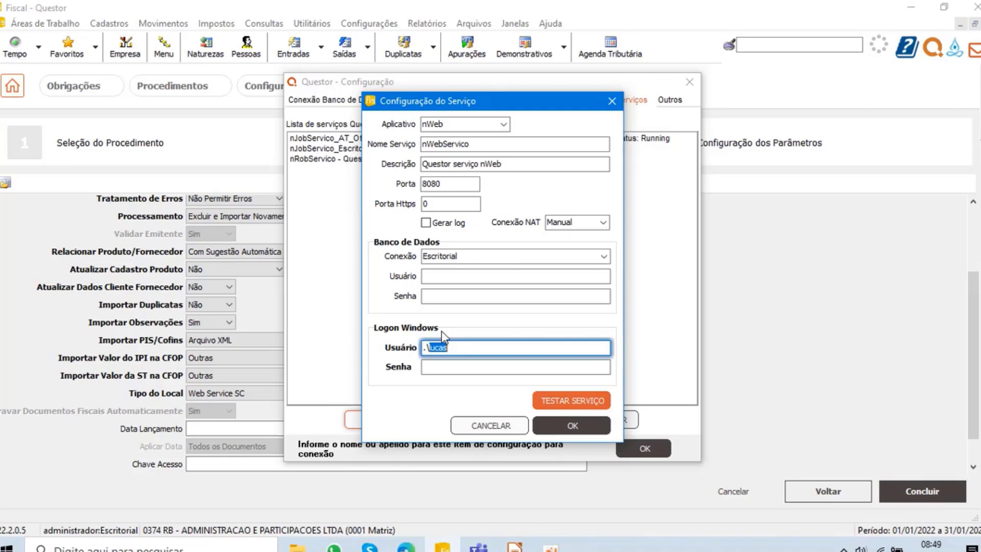
{"action": "left_click", "coordinate": [491, 425]}
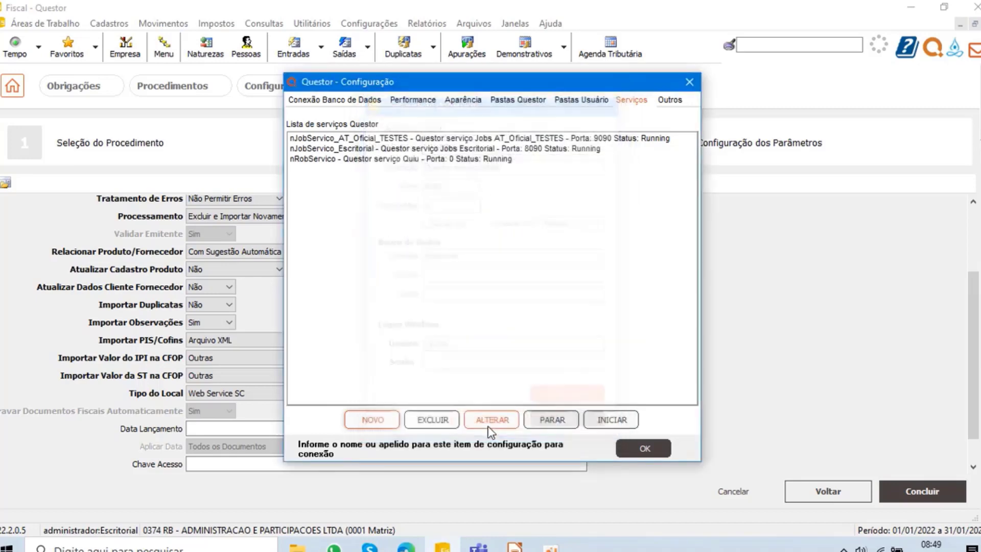
{"action": "left_click", "coordinate": [689, 81]}
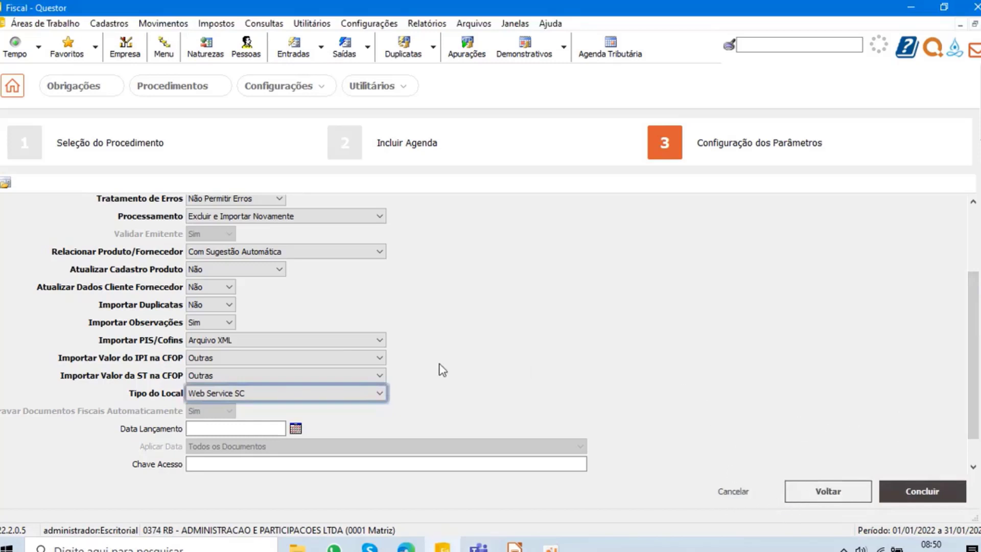
- Go back over the NF-e / NFC-e import parameters and cancel the scheduling
{"action": "scroll", "coordinate": [346, 357], "scroll_direction": "up", "scroll_amount": 3}
{"action": "scroll", "coordinate": [345, 357], "scroll_direction": "up", "scroll_amount": 1}
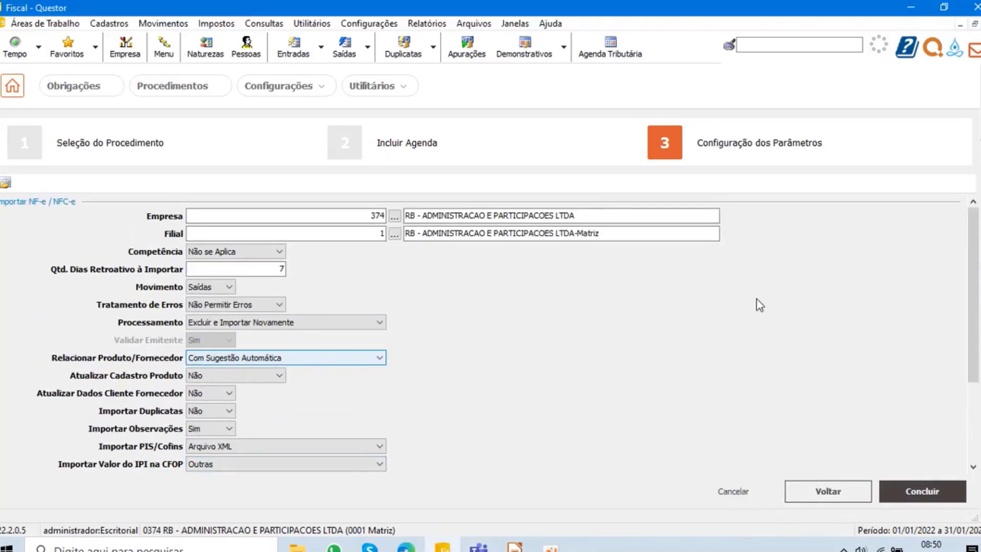
{"action": "left_click", "coordinate": [732, 492]}
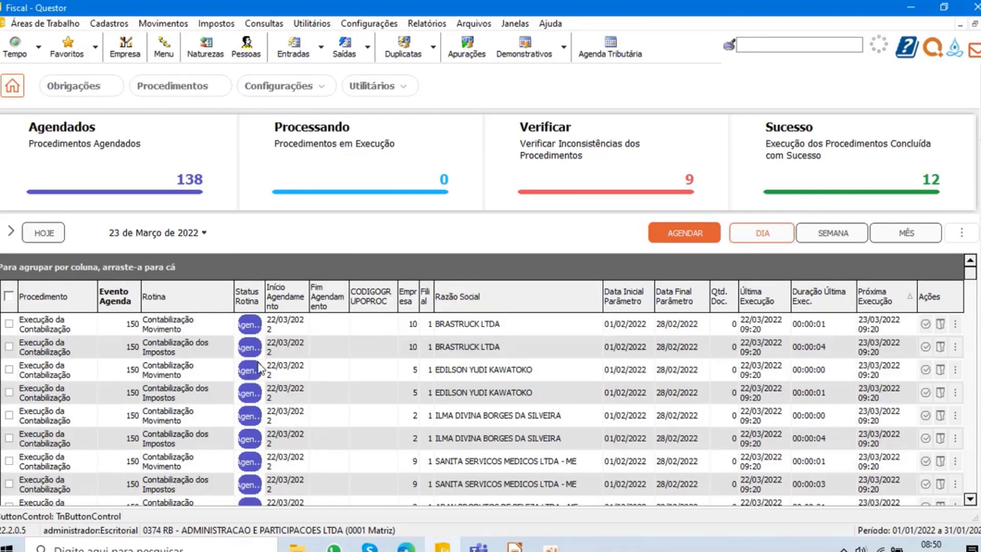
- Look through the day's scheduled procedures and their next execution times
{"action": "left_click", "coordinate": [328, 387]}
{"action": "scroll", "coordinate": [334, 379], "scroll_direction": "down", "scroll_amount": 11}
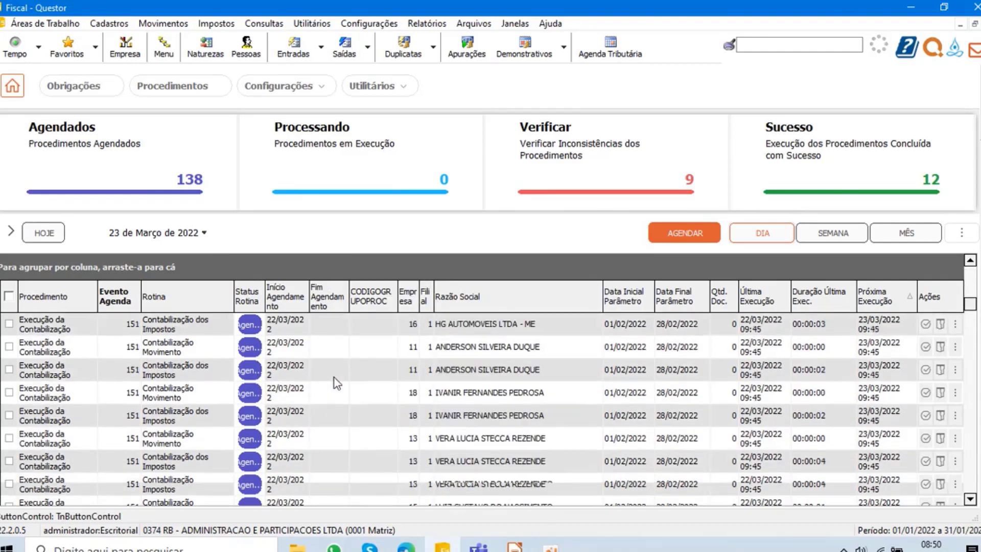
{"action": "scroll", "coordinate": [336, 387], "scroll_direction": "up", "scroll_amount": 10}
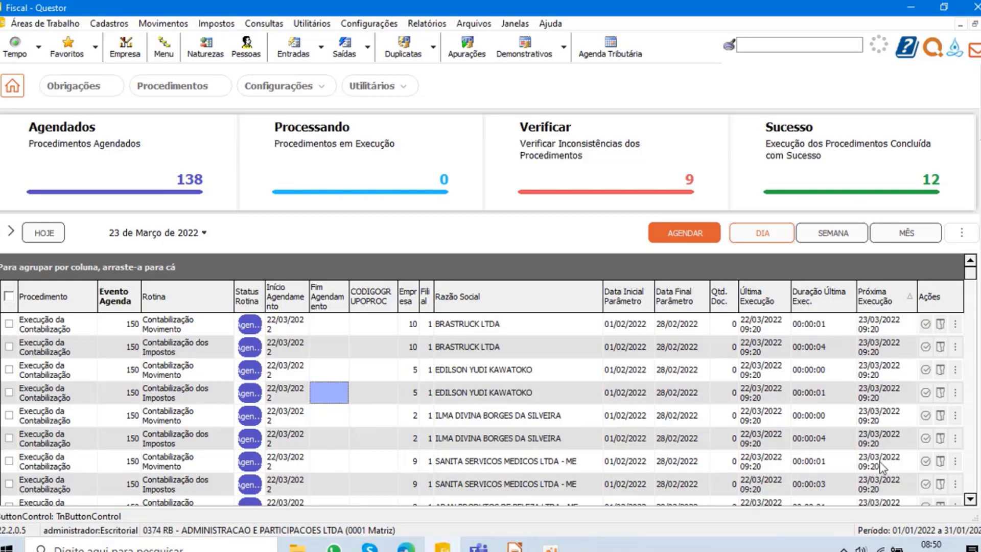
{"action": "scroll", "coordinate": [887, 460], "scroll_direction": "down", "scroll_amount": 3}
{"action": "scroll", "coordinate": [890, 438], "scroll_direction": "down", "scroll_amount": 5}
{"action": "scroll", "coordinate": [888, 435], "scroll_direction": "up", "scroll_amount": 8}
- Filter the procedures to the successful executions and look through them
{"action": "left_click", "coordinate": [845, 161]}
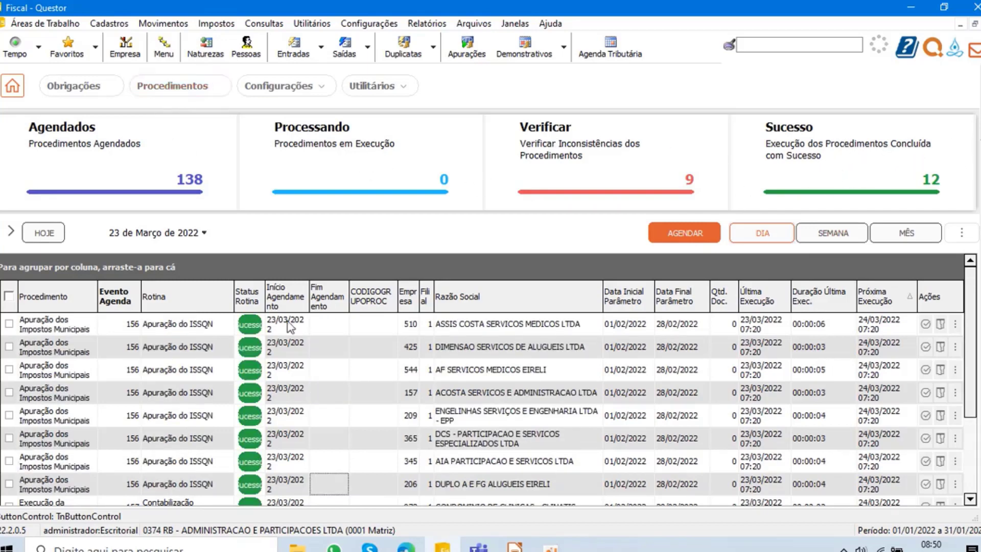
{"action": "scroll", "coordinate": [358, 373], "scroll_direction": "down", "scroll_amount": 3}
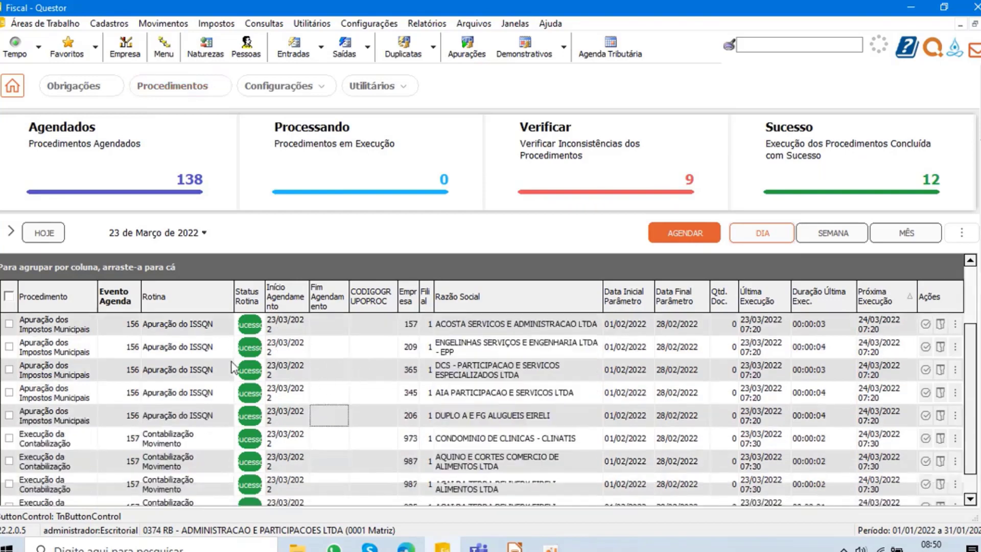
{"action": "scroll", "coordinate": [236, 383], "scroll_direction": "down", "scroll_amount": 1}
{"action": "scroll", "coordinate": [380, 414], "scroll_direction": "up", "scroll_amount": 4}
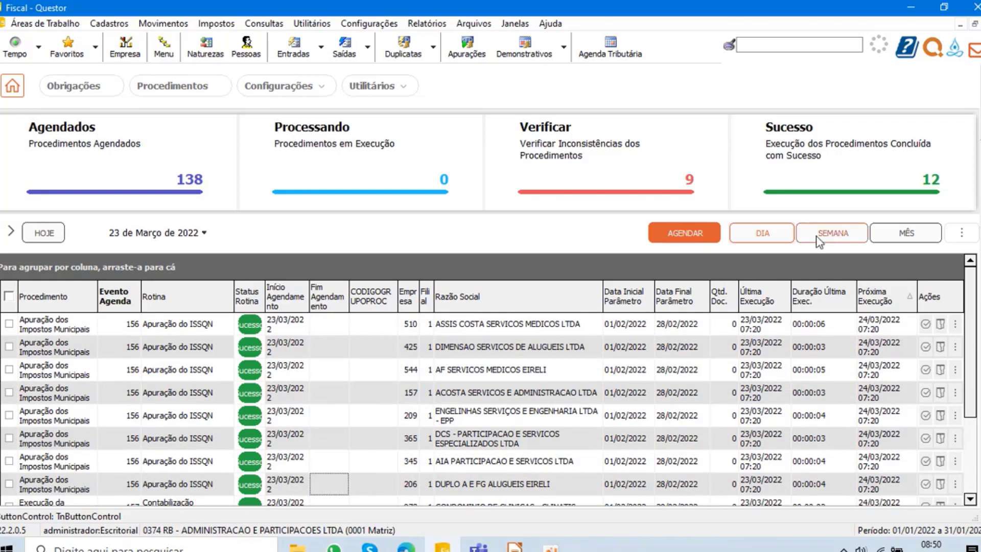
- Filter the procedures to those needing verification and view the execution result of the first failed Apuração do ISSQN
{"action": "left_click", "coordinate": [591, 160]}
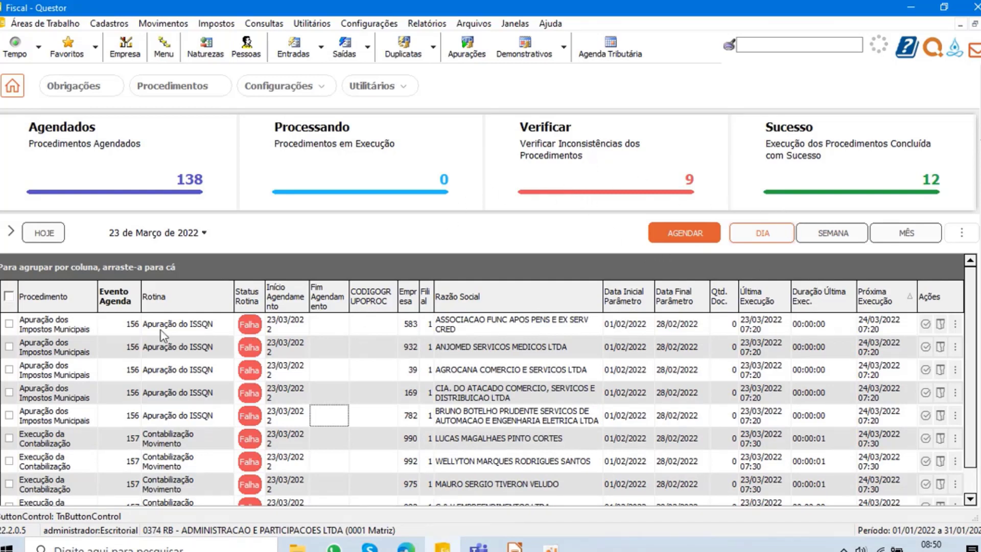
{"action": "left_click", "coordinate": [926, 325]}
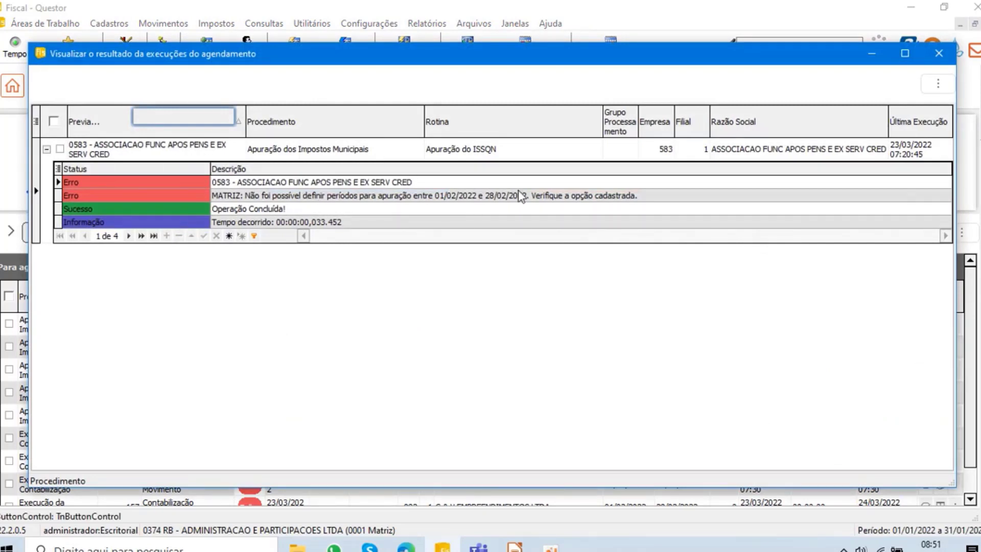
{"action": "left_click", "coordinate": [551, 196]}
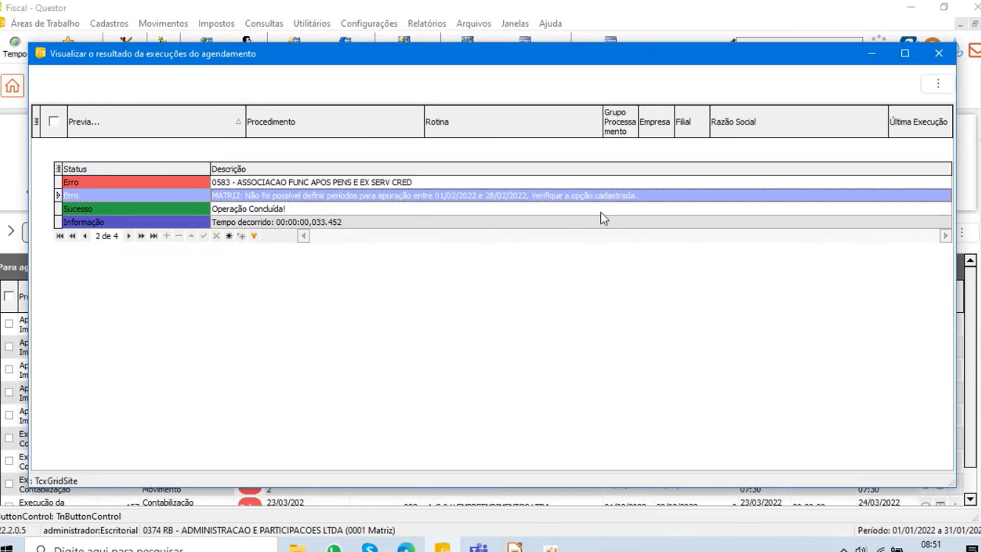
{"action": "left_click", "coordinate": [939, 54]}
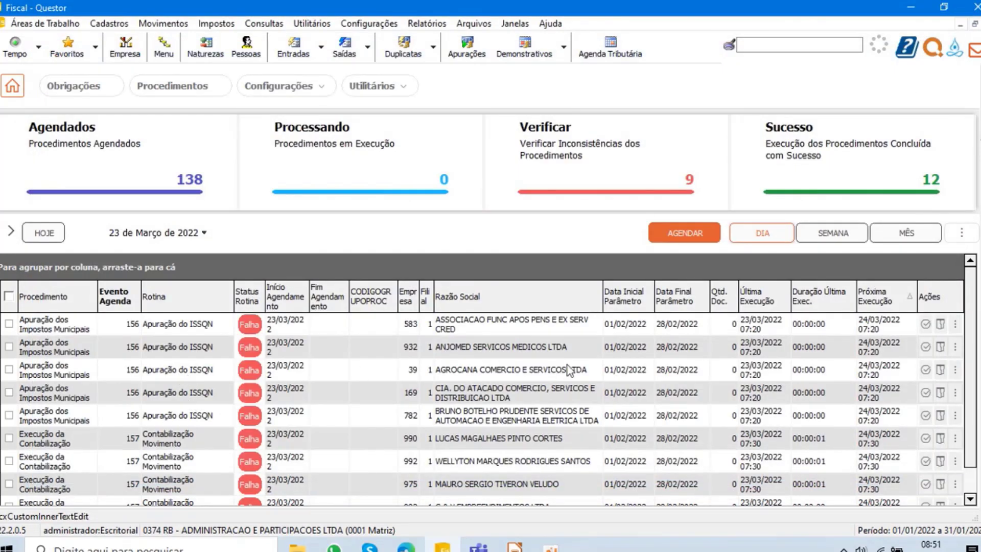
- Show the actions available for the first failed Apuração do ISSQN procedure
{"action": "left_click", "coordinate": [540, 354]}
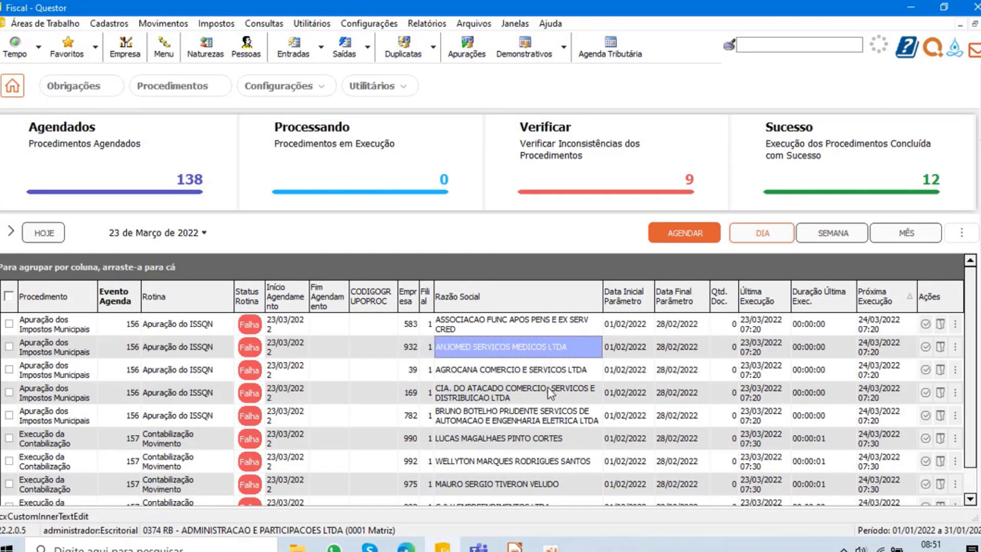
{"action": "left_click", "coordinate": [963, 345]}
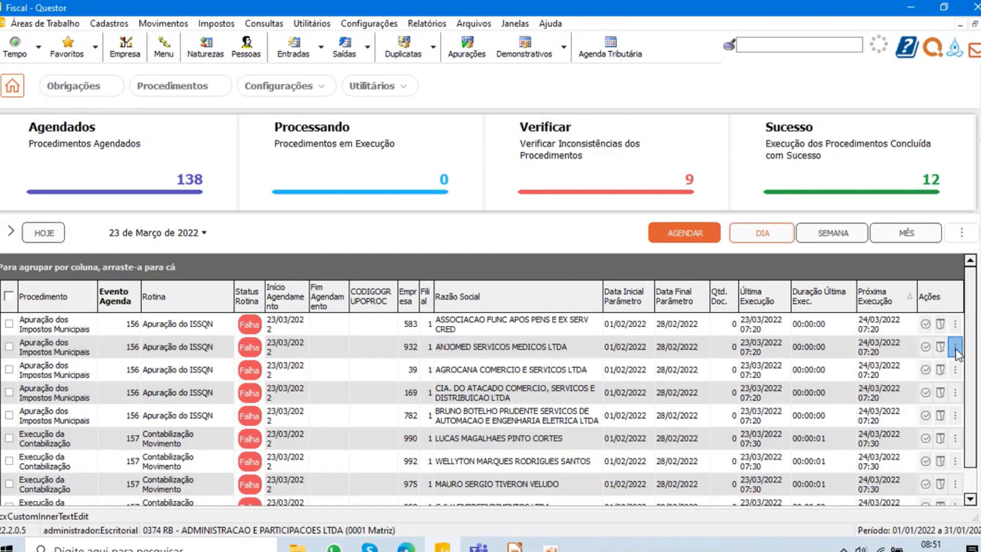
{"action": "left_click", "coordinate": [768, 327]}
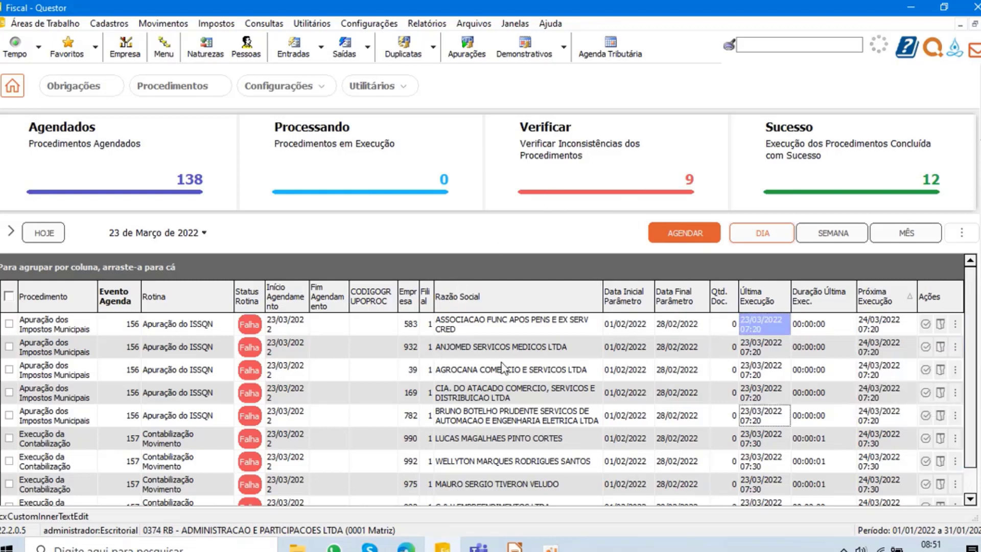
{"action": "left_click", "coordinate": [955, 324]}
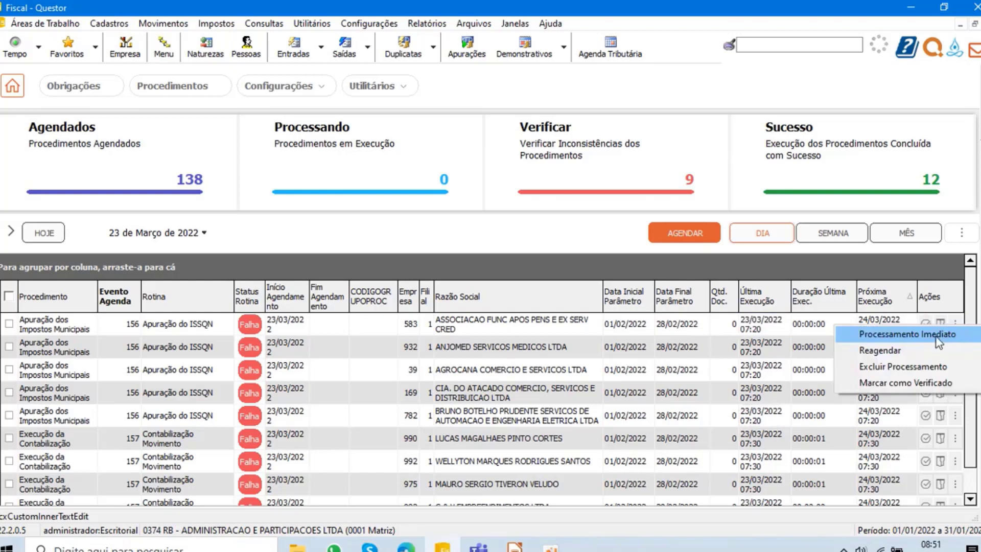
- Select all failed procedures to review the bulk actions, and clear the selection without applying any
{"action": "left_click", "coordinate": [9, 297]}
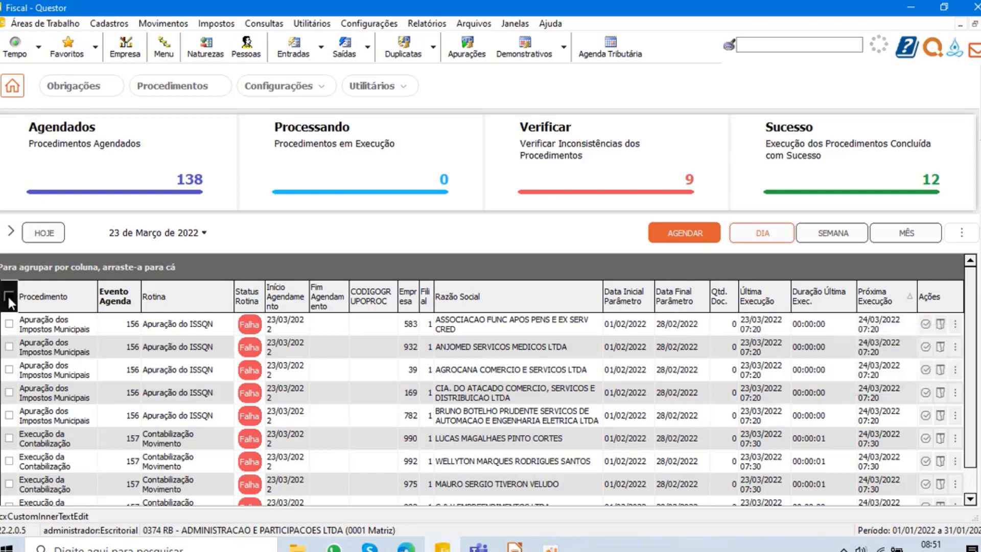
{"action": "left_click", "coordinate": [966, 233]}
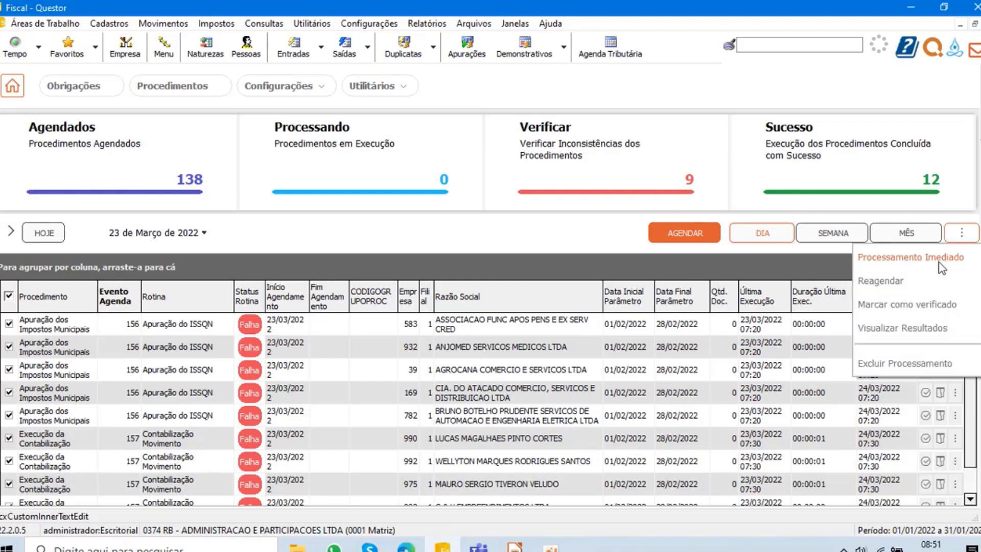
{"action": "left_click", "coordinate": [341, 228]}
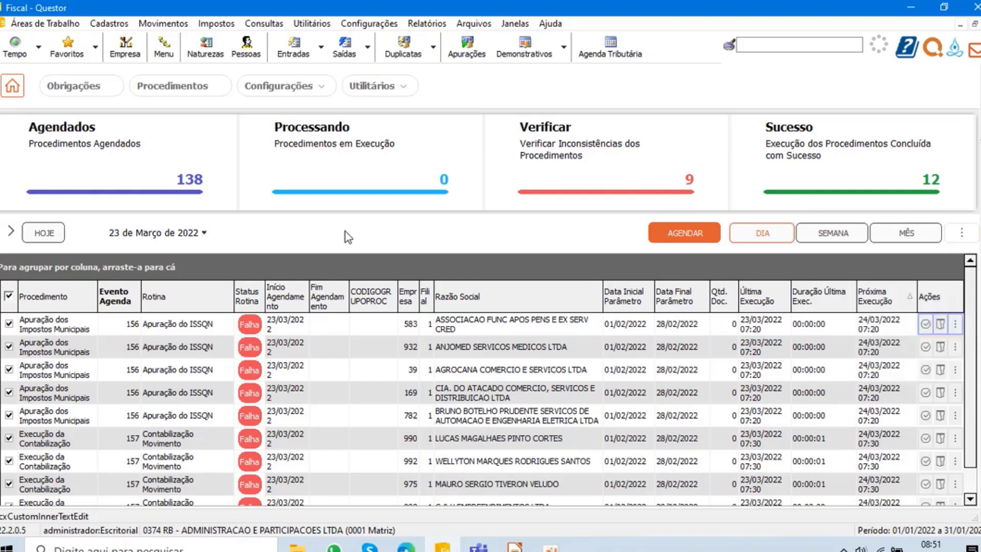
{"action": "left_click", "coordinate": [9, 295]}
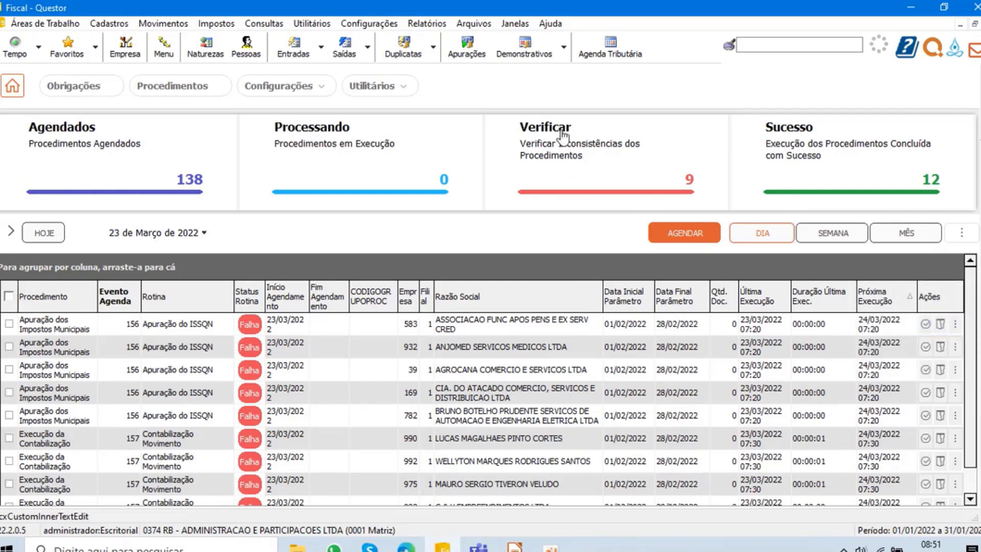
- Filter to the procedures in execution, and open the system configuration's service list with the nJobServico_Escritorial service selected
{"action": "left_click", "coordinate": [345, 160]}
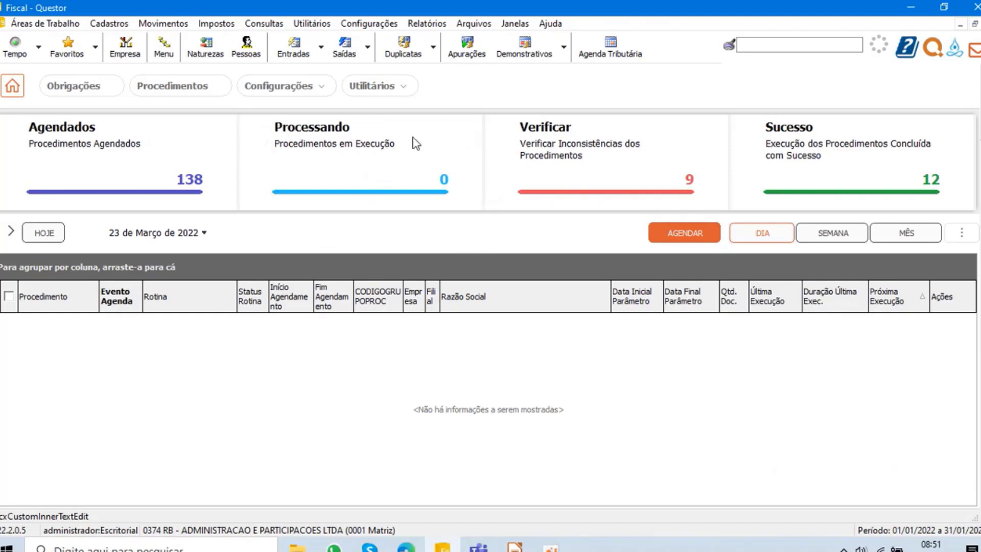
{"action": "left_click", "coordinate": [362, 25]}
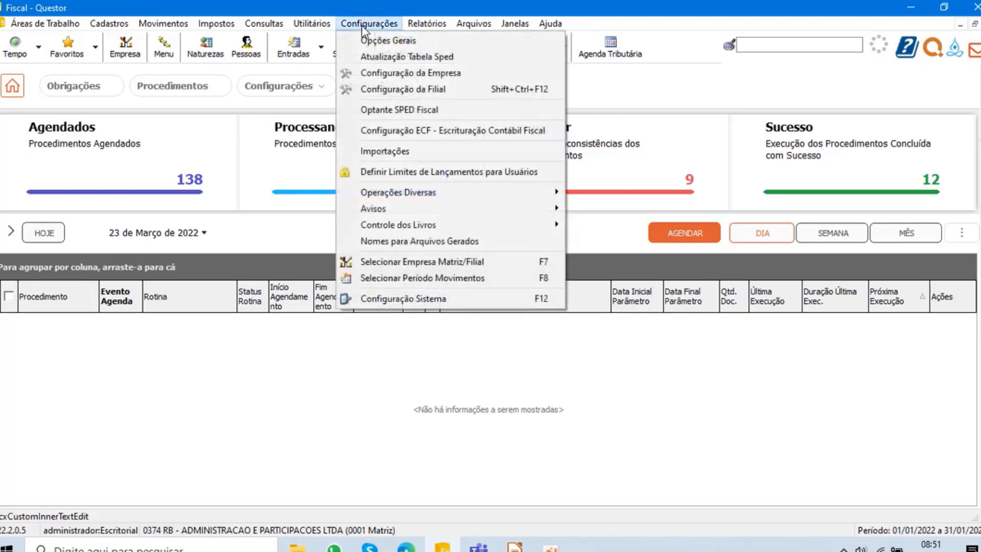
{"action": "left_click", "coordinate": [428, 298]}
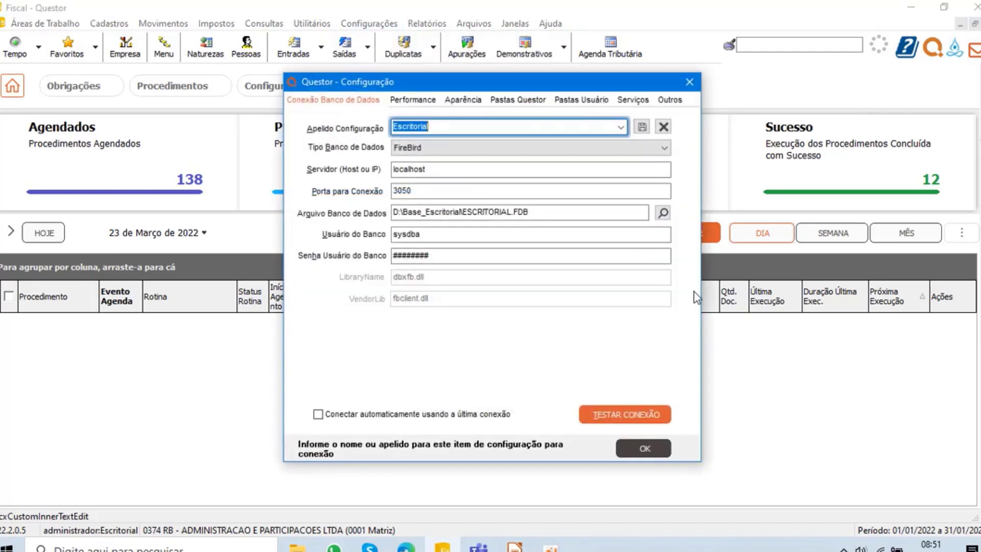
{"action": "left_click", "coordinate": [632, 100]}
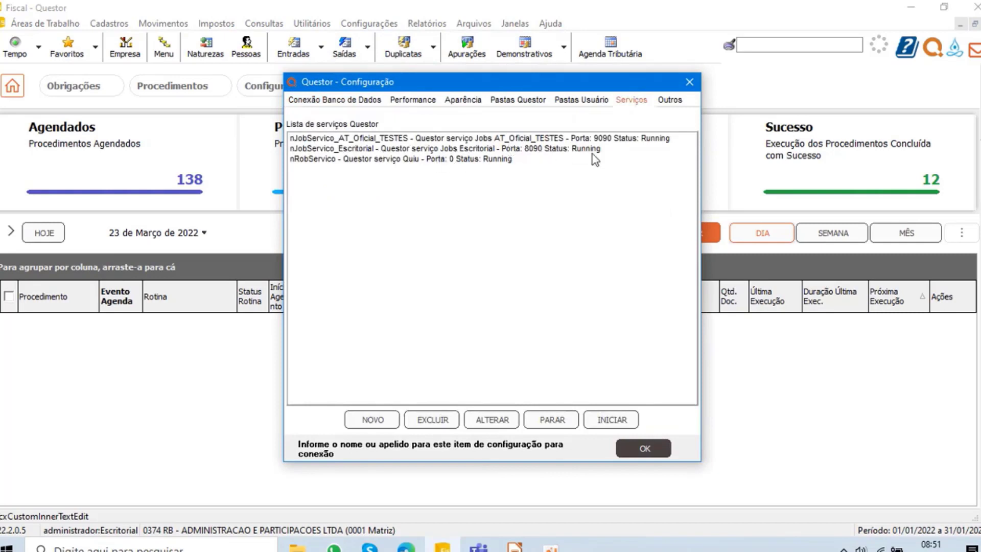
{"action": "left_click_drag", "start_coordinate": [557, 89], "coordinate": [777, 90]}
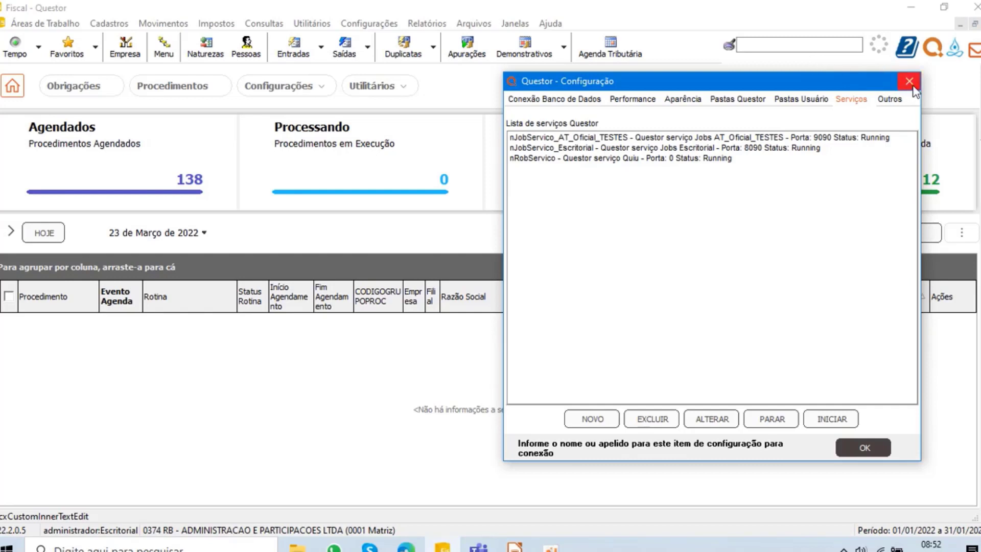
{"action": "left_click", "coordinate": [613, 148]}
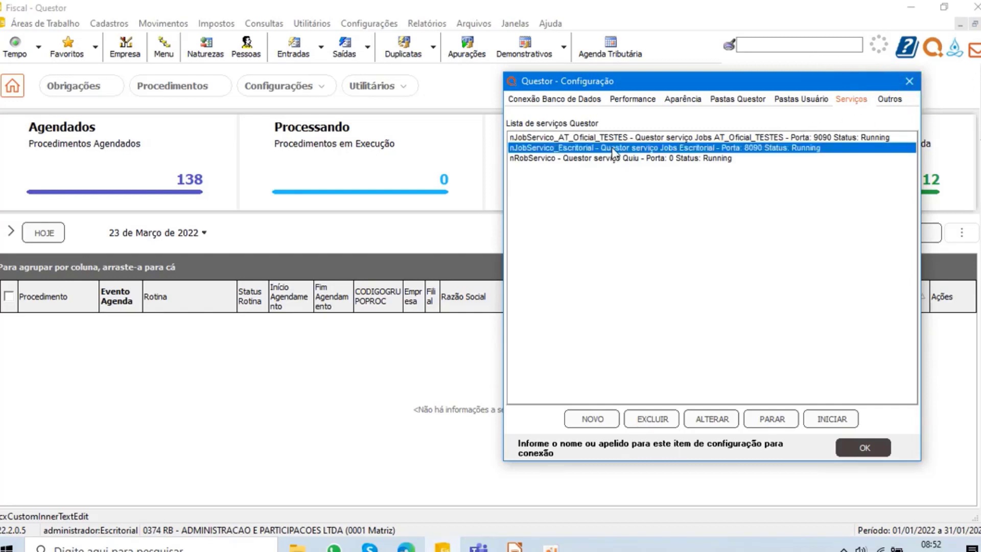
- Close the system configuration, filter the procedures to those needing verification, and toggle the selection of all of them on and off
{"action": "left_click", "coordinate": [910, 82]}
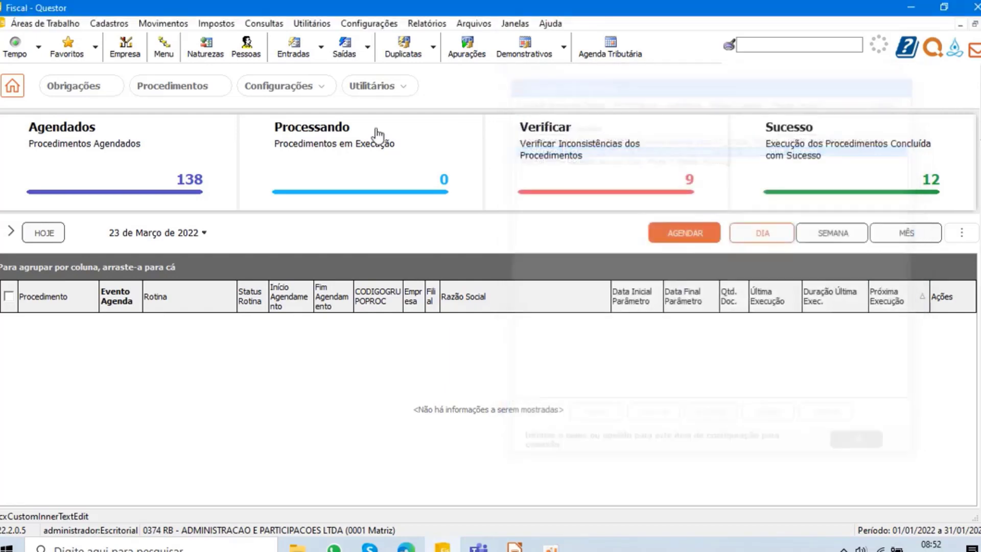
{"action": "left_click", "coordinate": [621, 153]}
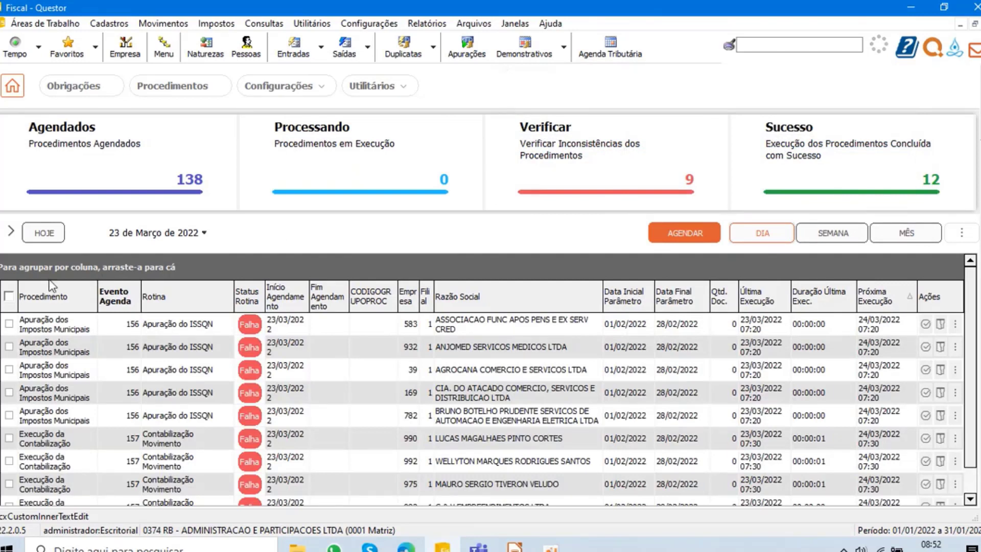
{"action": "left_click", "coordinate": [8, 296]}
{"action": "left_click", "coordinate": [9, 296]}
- Check the training meeting window in Microsoft Teams, and return to Questor to filter the procedures to those in execution
{"action": "mouse_move", "coordinate": [478, 544]}
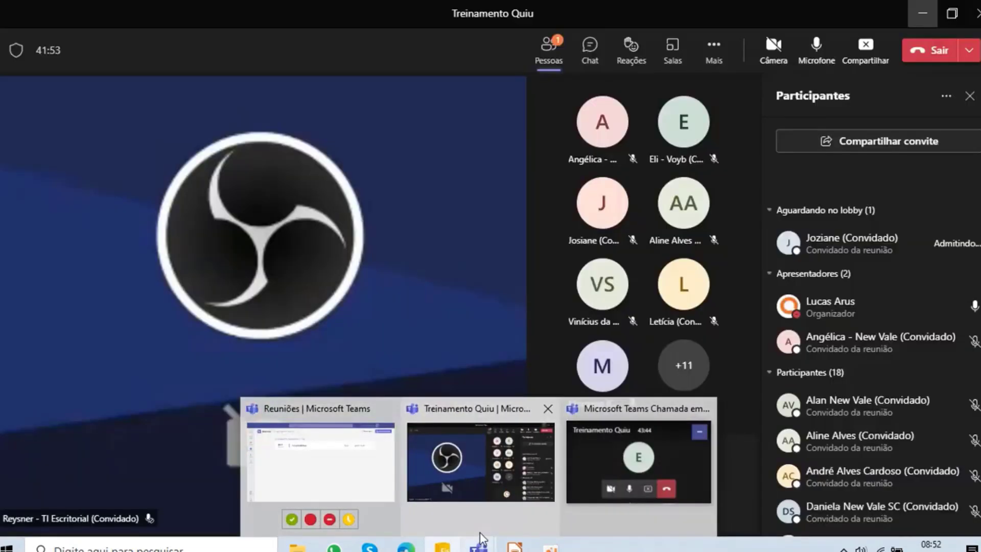
{"action": "left_click", "coordinate": [487, 477]}
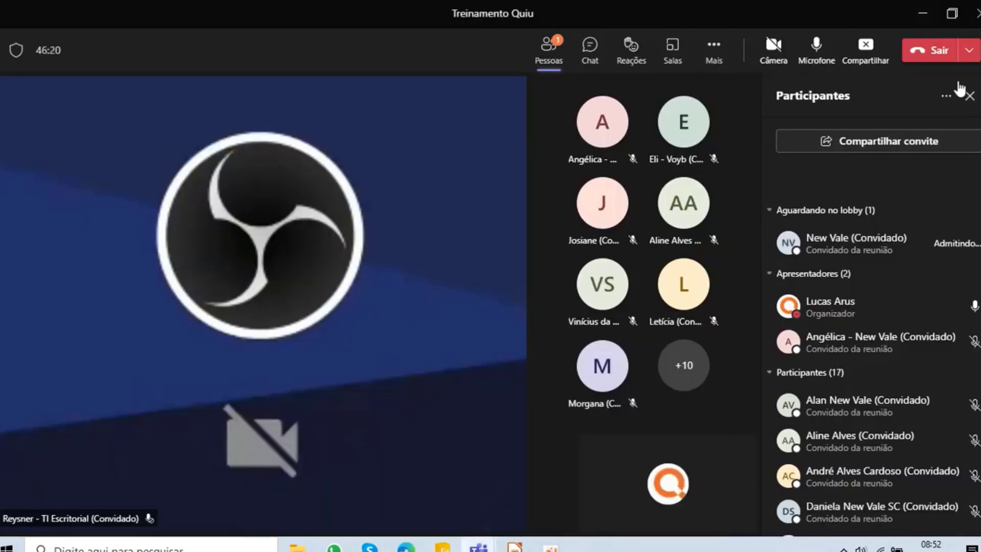
{"action": "left_click", "coordinate": [922, 13]}
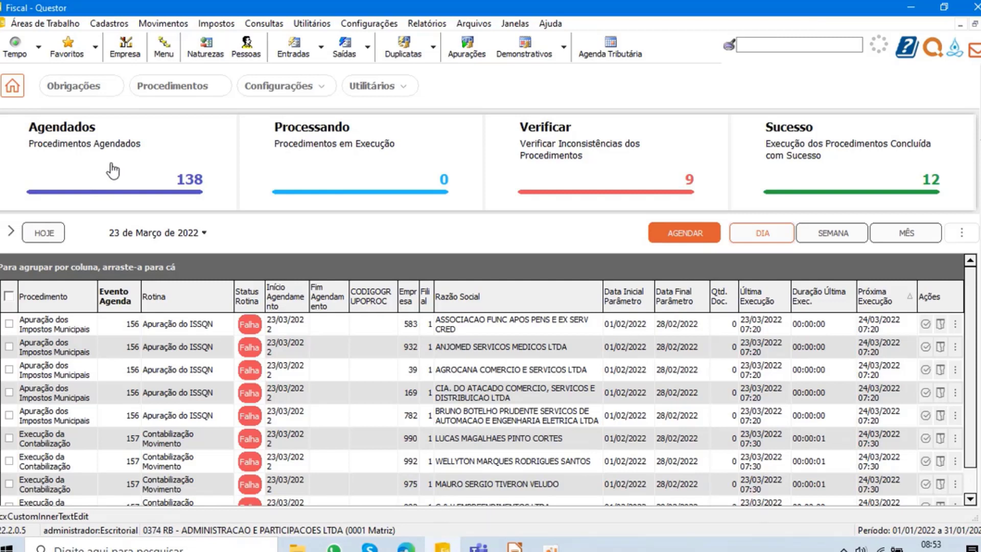
{"action": "left_click", "coordinate": [367, 160]}
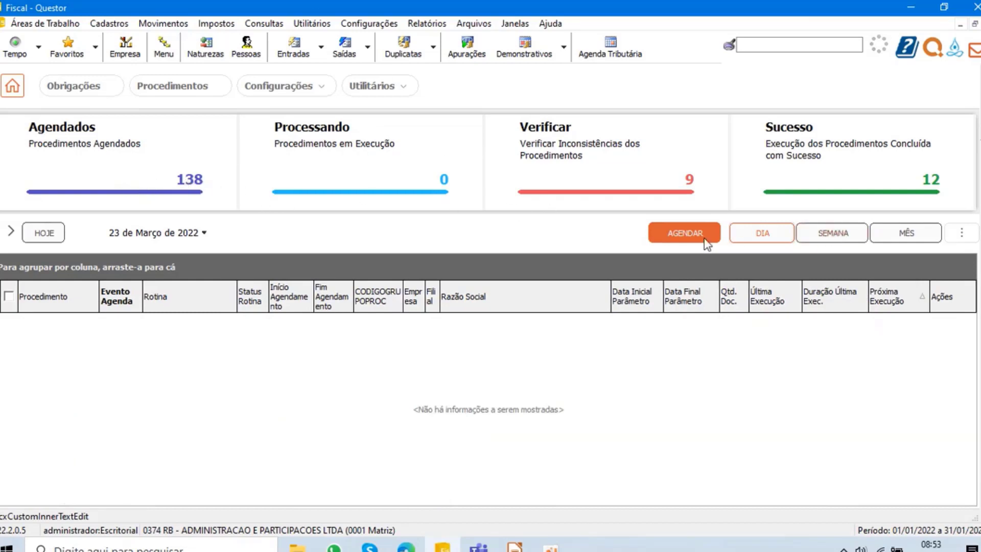
- Start scheduling procedure 2, Importação de Arquivos Fiscais Federais, with the Importar Sped Fiscal routine selected
{"action": "left_click", "coordinate": [685, 235]}
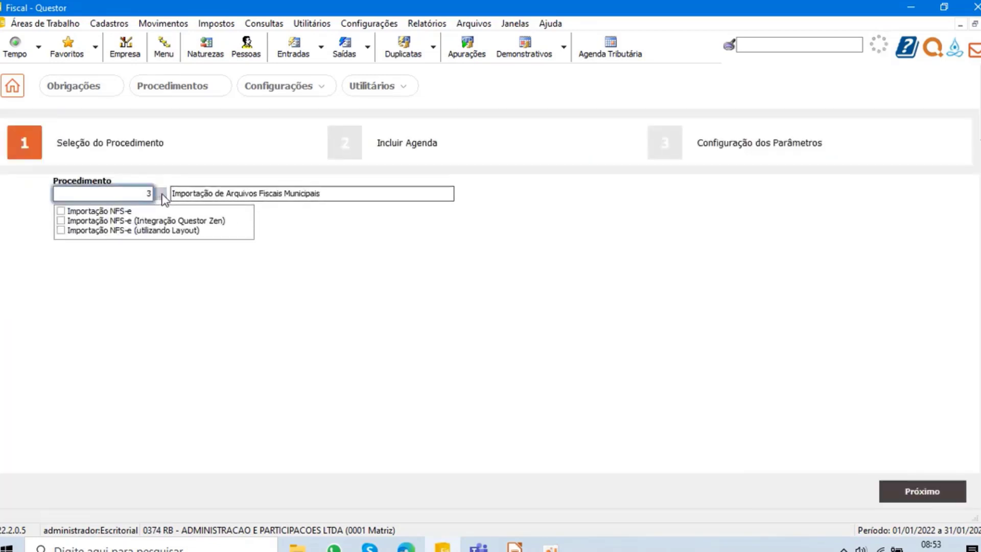
{"action": "left_click", "coordinate": [161, 195]}
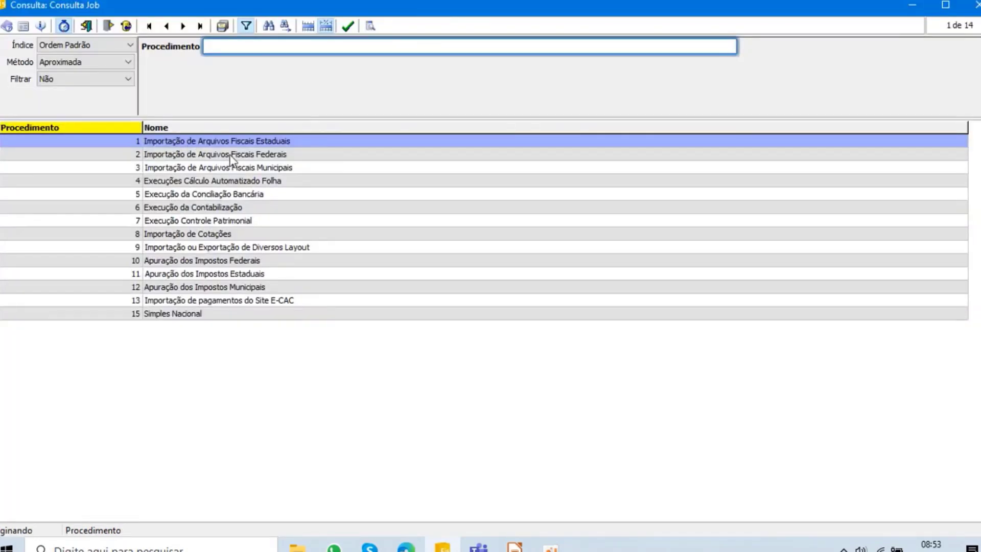
{"action": "double_click", "coordinate": [262, 153]}
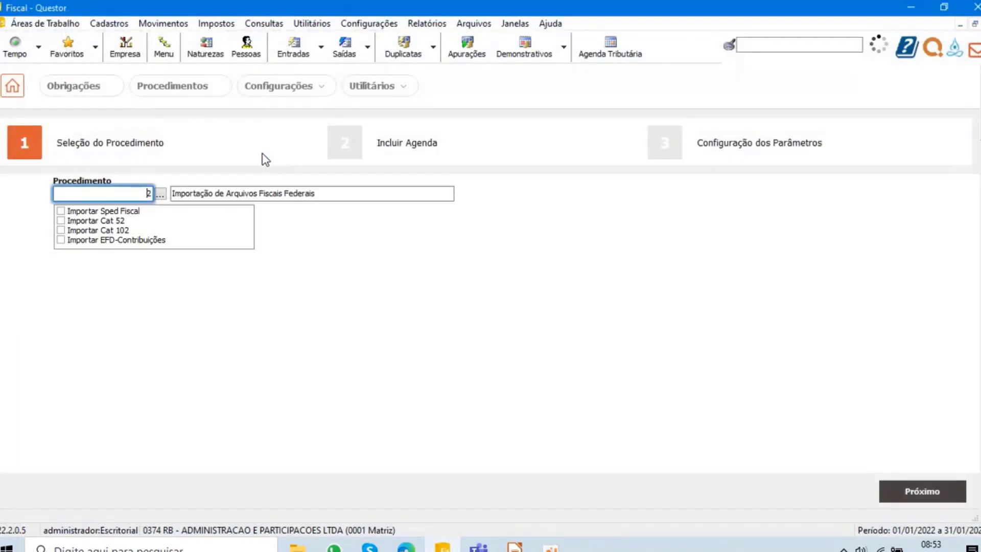
{"action": "left_click", "coordinate": [61, 211]}
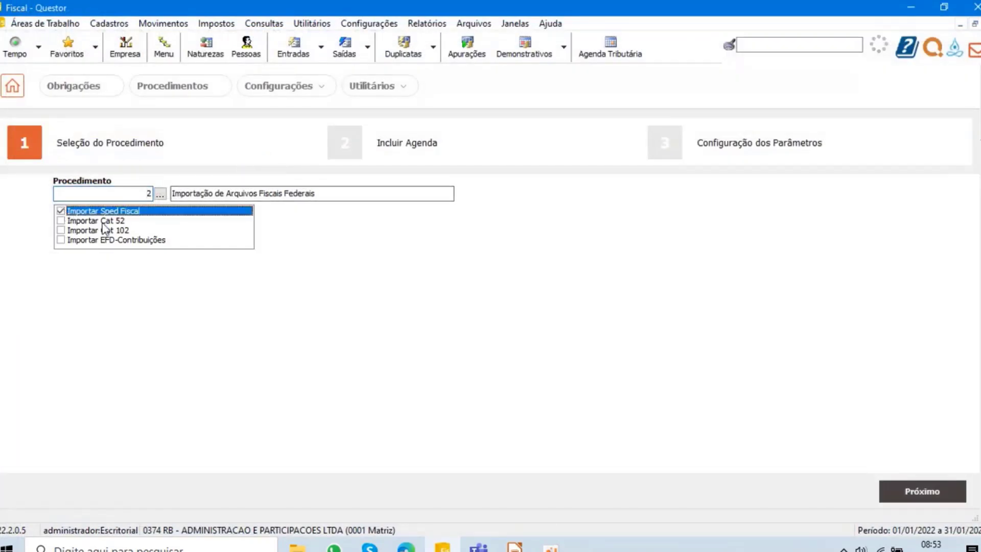
{"action": "left_click", "coordinate": [916, 499]}
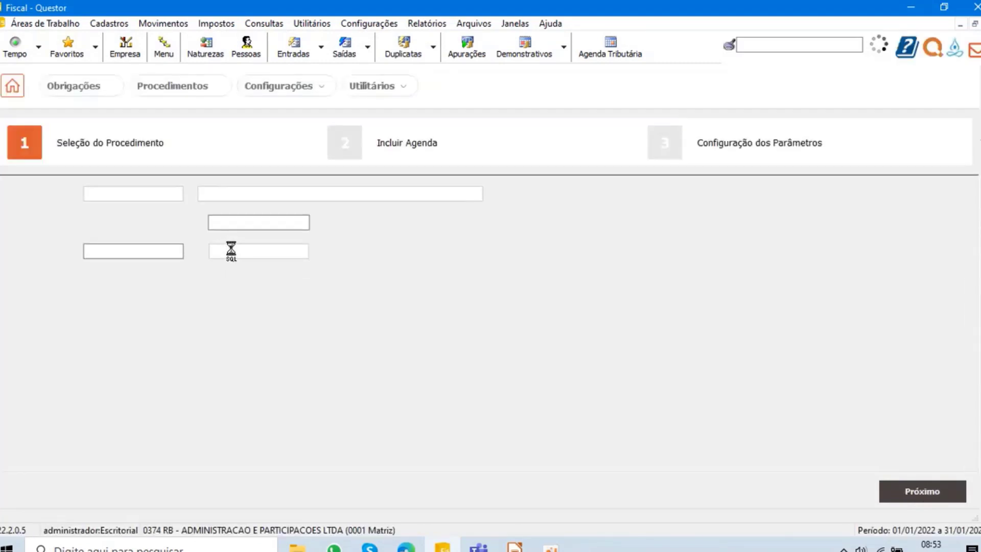
- Set the schedule's time to 09:00, and open the server folder name for editing in the SPED Fiscal import parameters
{"action": "left_click", "coordinate": [235, 221]}
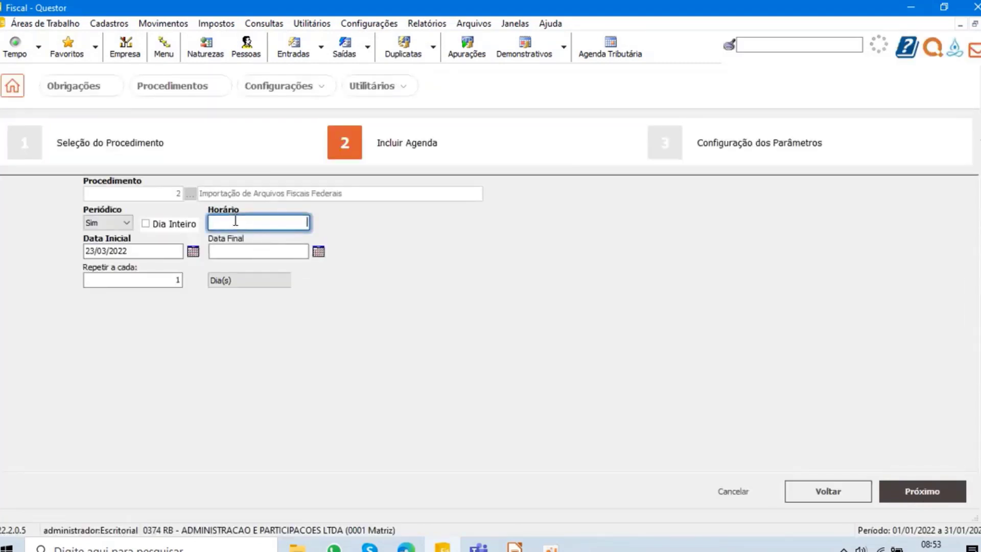
{"action": "type", "text": "09:00"}
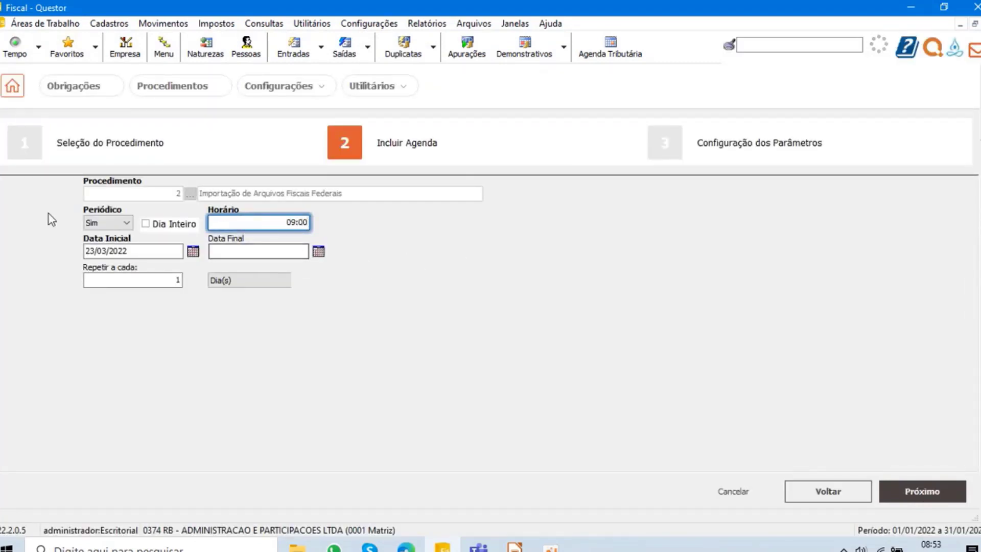
{"action": "left_click", "coordinate": [946, 493]}
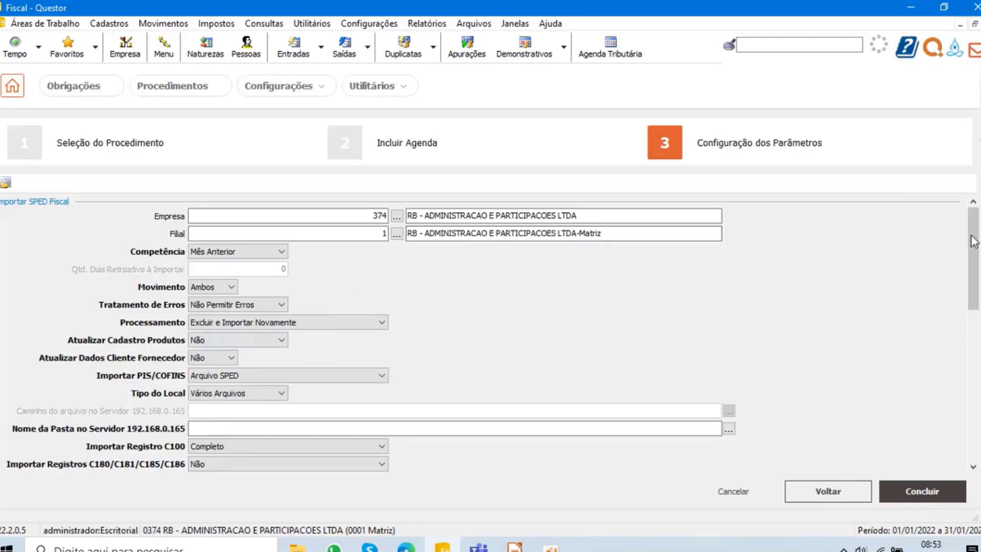
{"action": "left_click", "coordinate": [210, 429]}
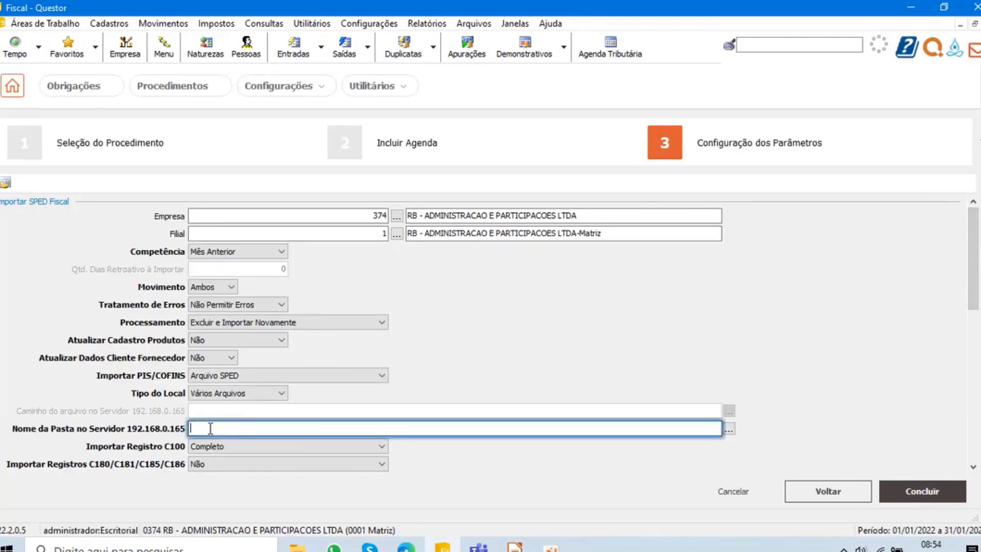
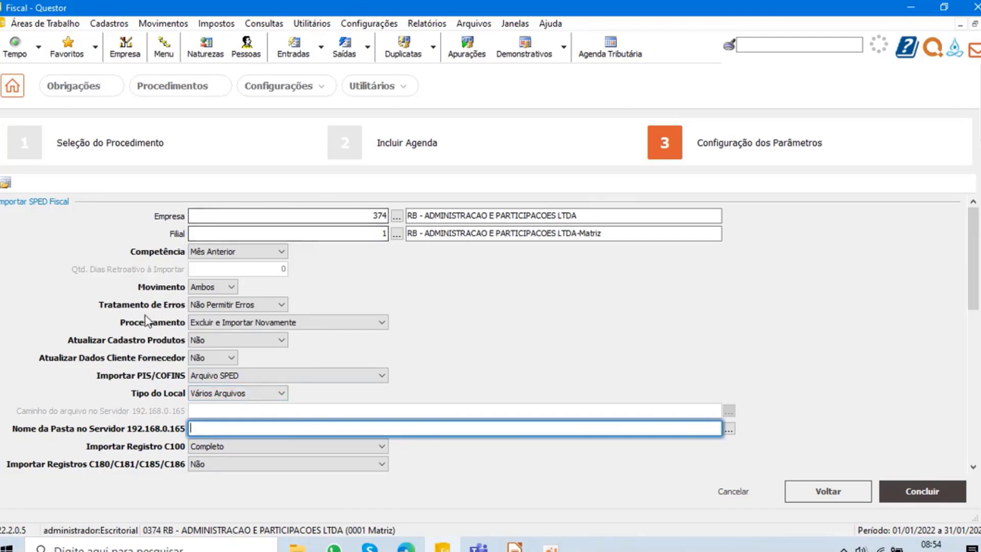
- Review the SPED Fiscal import parameters and cancel the schedule without saving it
{"action": "scroll", "coordinate": [173, 381], "scroll_direction": "down", "scroll_amount": 2}
{"action": "scroll", "coordinate": [172, 386], "scroll_direction": "down", "scroll_amount": 3}
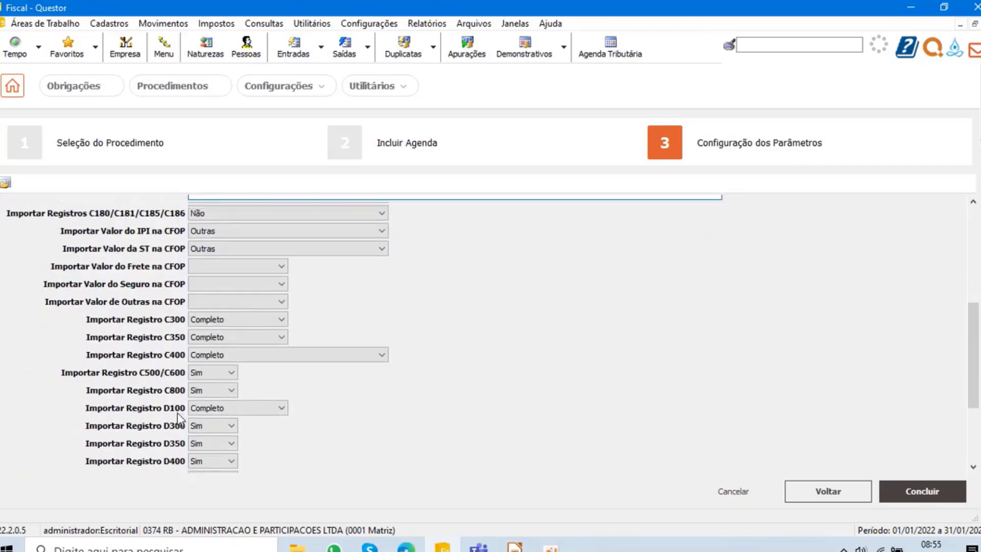
{"action": "scroll", "coordinate": [183, 419], "scroll_direction": "up", "scroll_amount": 4}
{"action": "scroll", "coordinate": [543, 281], "scroll_direction": "up", "scroll_amount": 2}
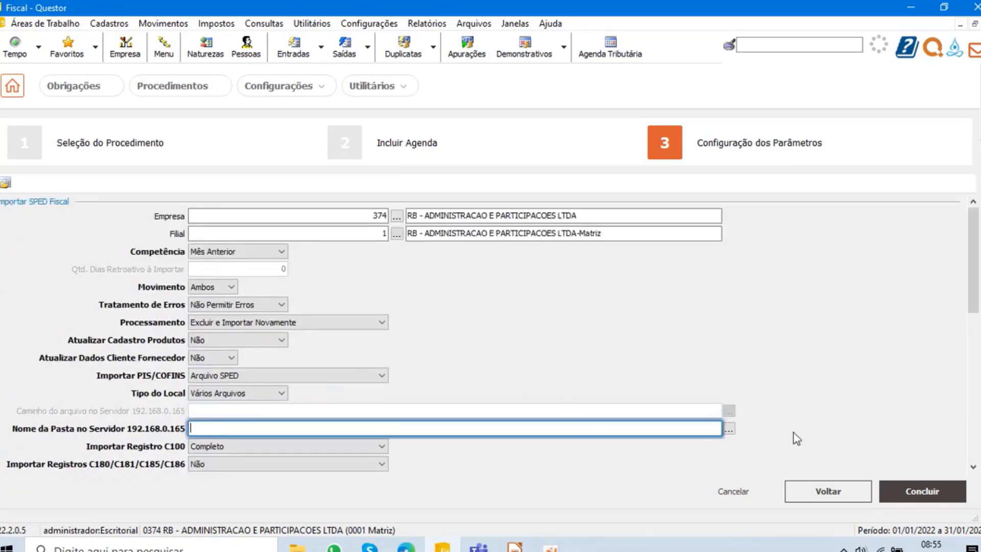
{"action": "left_click", "coordinate": [725, 492]}
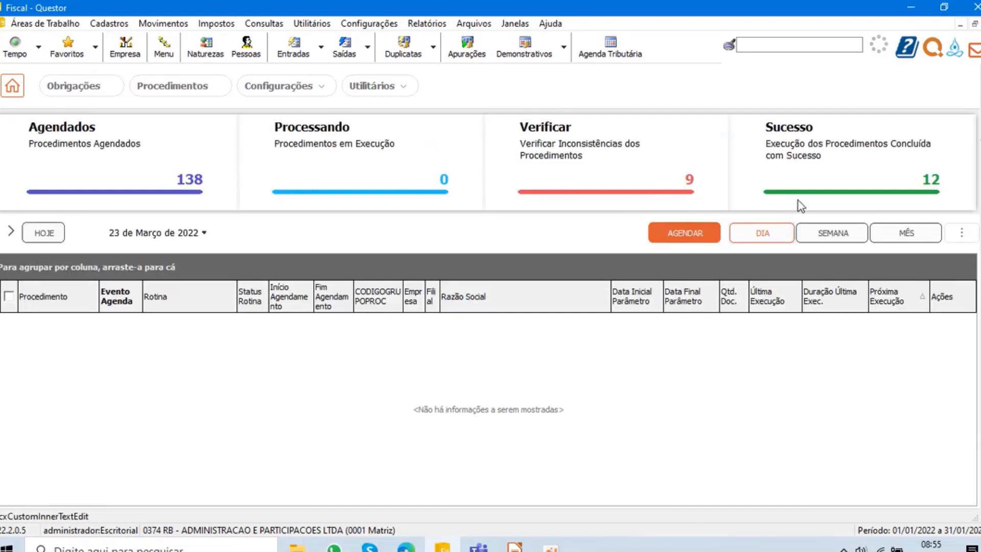
- Start scheduling procedure 6, Execução da Contabilização, with the Contabilização Movimento and Contabilização dos Impostos routines selected
{"action": "left_click", "coordinate": [692, 235]}
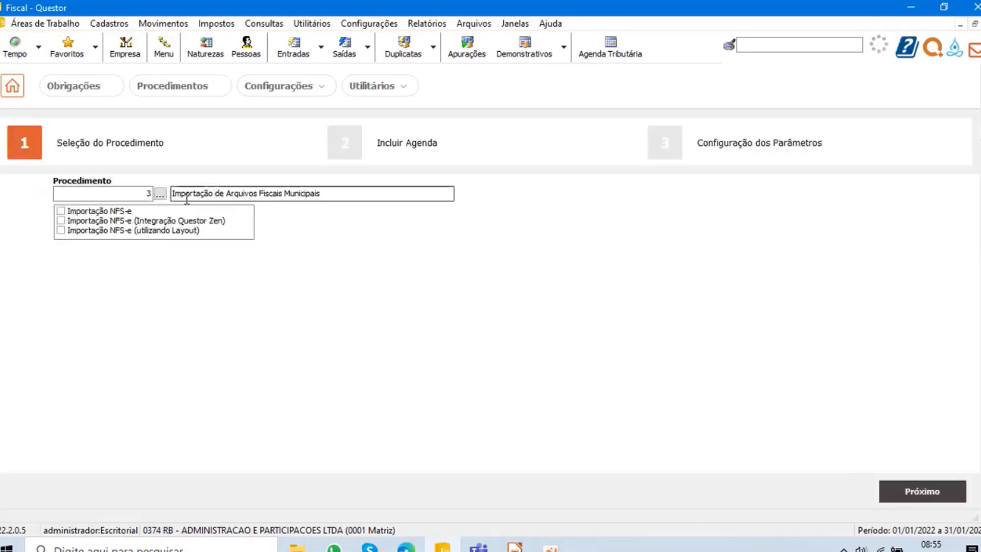
{"action": "left_click", "coordinate": [160, 194]}
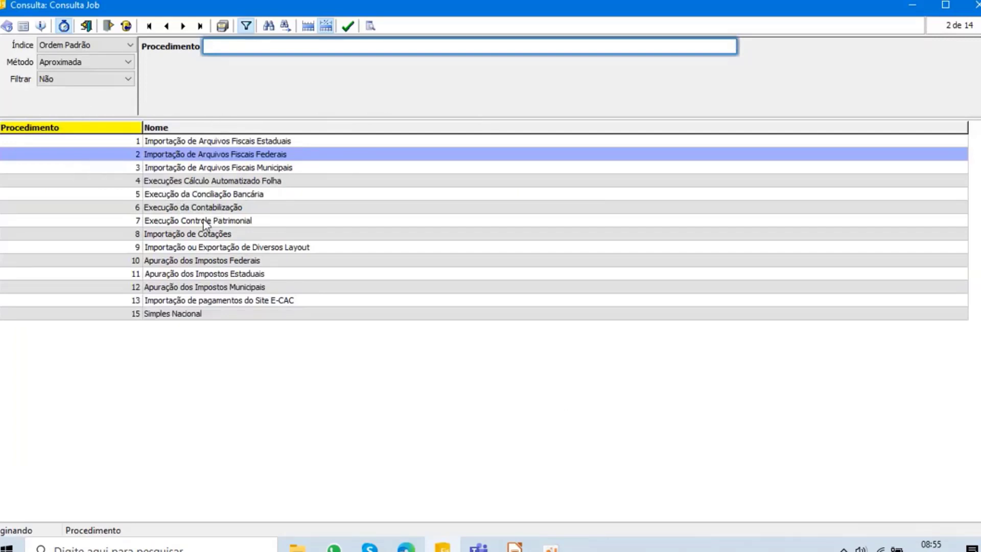
{"action": "double_click", "coordinate": [164, 208]}
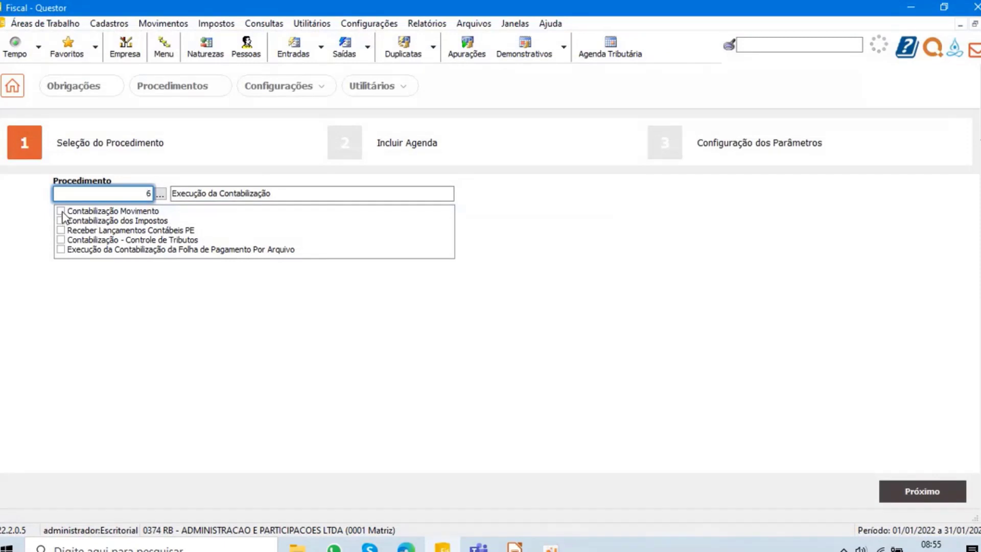
{"action": "left_click", "coordinate": [60, 211]}
{"action": "left_click", "coordinate": [61, 221]}
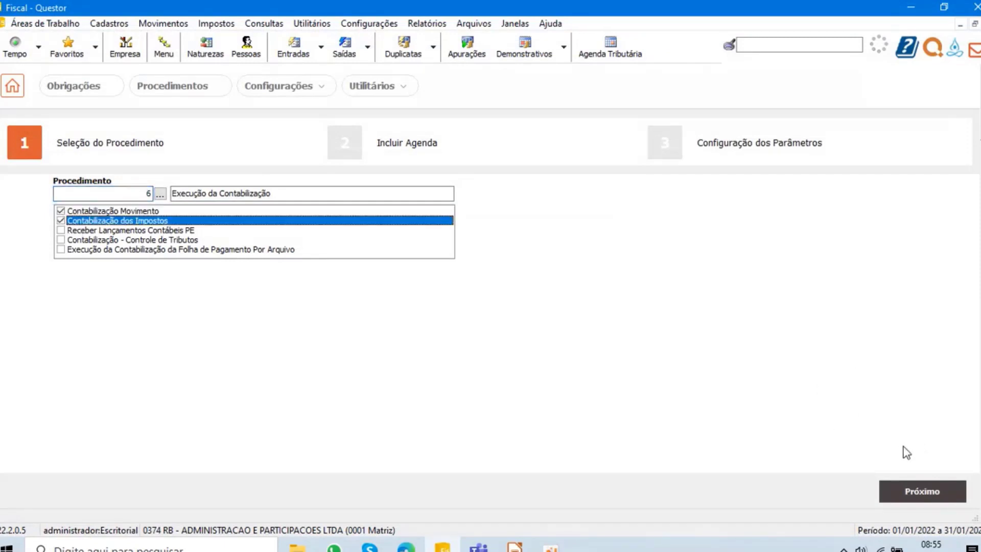
{"action": "left_click", "coordinate": [939, 493]}
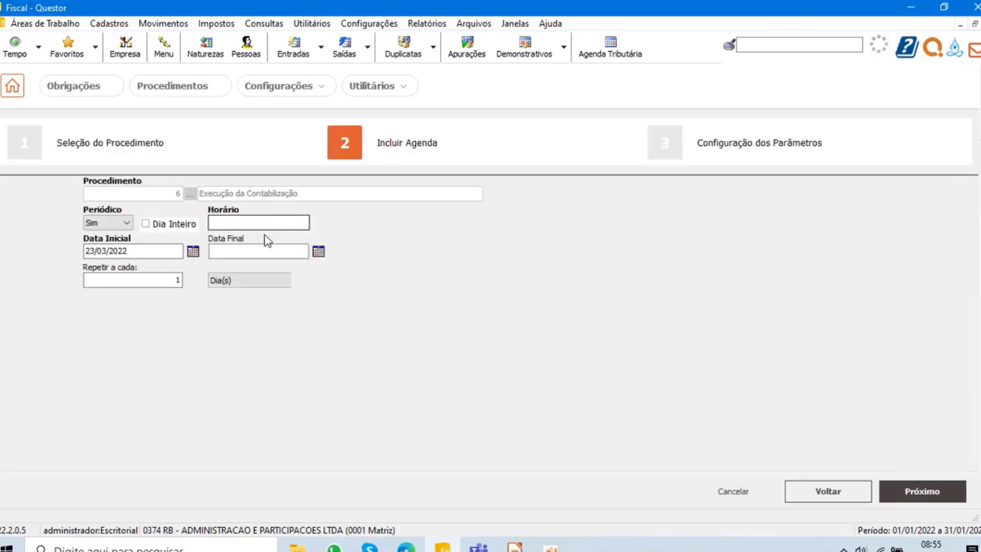
- Set the accounting schedule's time to 09:00, and review its Impostos and Movimentos parameters
{"action": "left_click", "coordinate": [259, 223]}
{"action": "type", "text": "0900"}
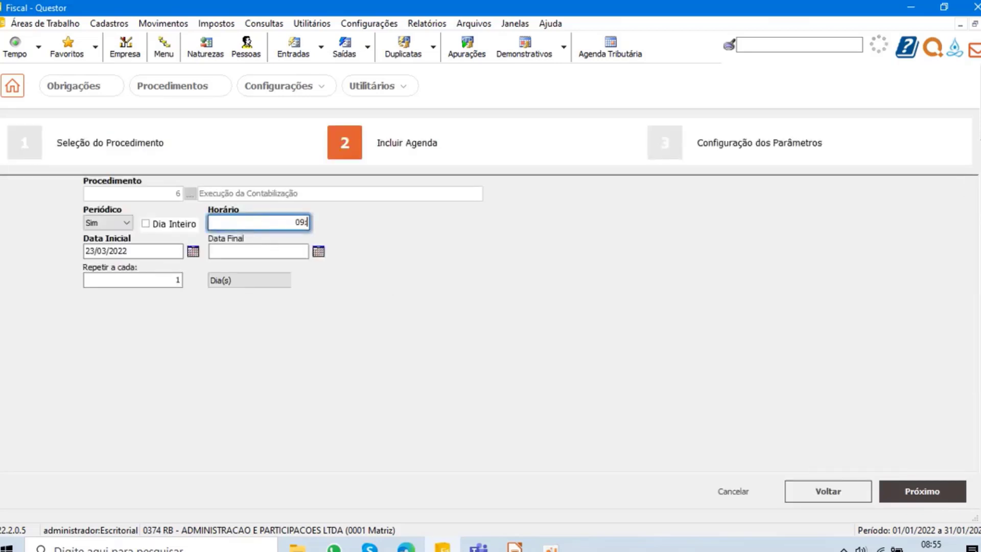
{"action": "left_click", "coordinate": [929, 491]}
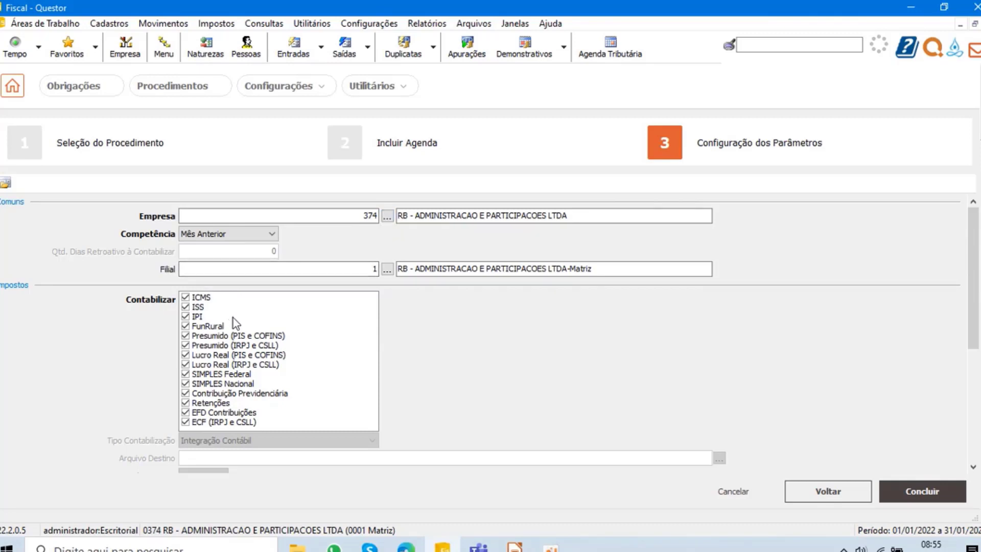
{"action": "left_click", "coordinate": [241, 358]}
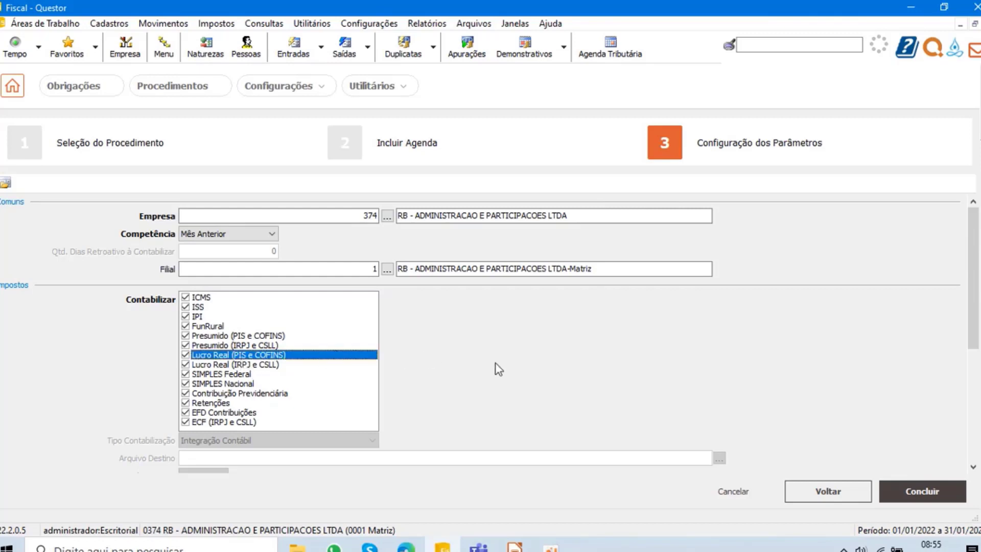
{"action": "scroll", "coordinate": [582, 354], "scroll_direction": "down", "scroll_amount": 4}
{"action": "scroll", "coordinate": [572, 354], "scroll_direction": "down", "scroll_amount": 1}
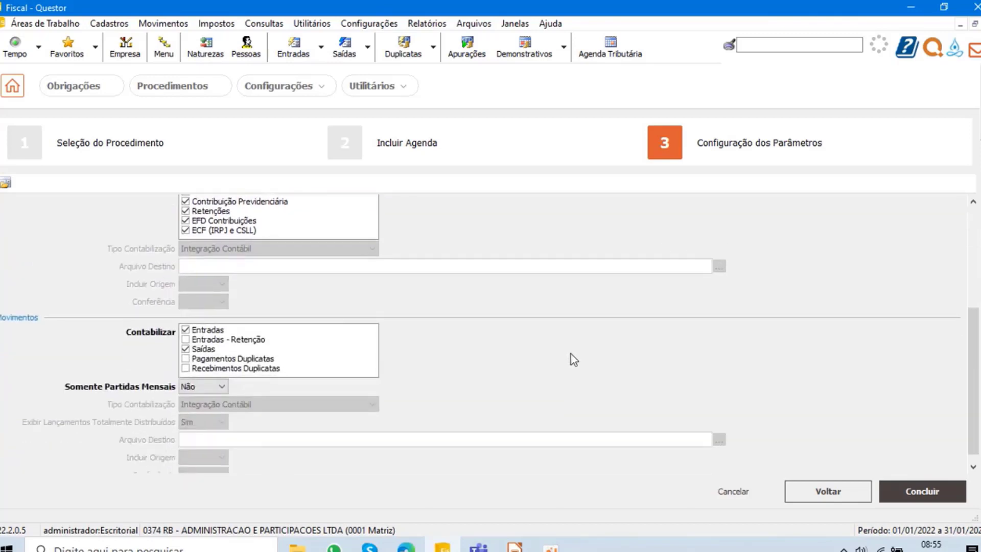
{"action": "scroll", "coordinate": [561, 375], "scroll_direction": "up", "scroll_amount": 5}
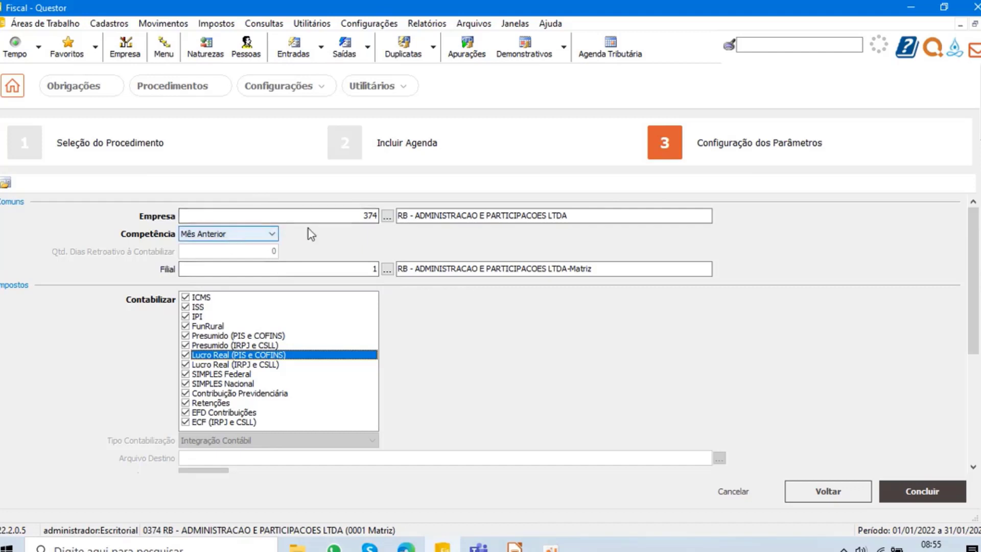
- Set Competência to Não se Aplica with 90 retroactive days to account for, and return Competência to Mês Anterior
{"action": "left_click", "coordinate": [240, 235]}
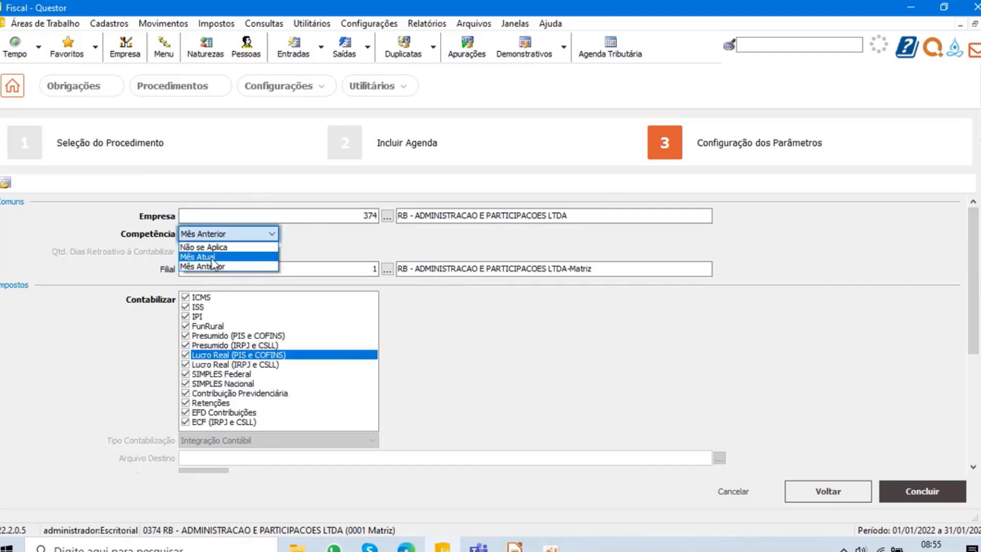
{"action": "left_click", "coordinate": [221, 248]}
{"action": "left_click", "coordinate": [267, 251]}
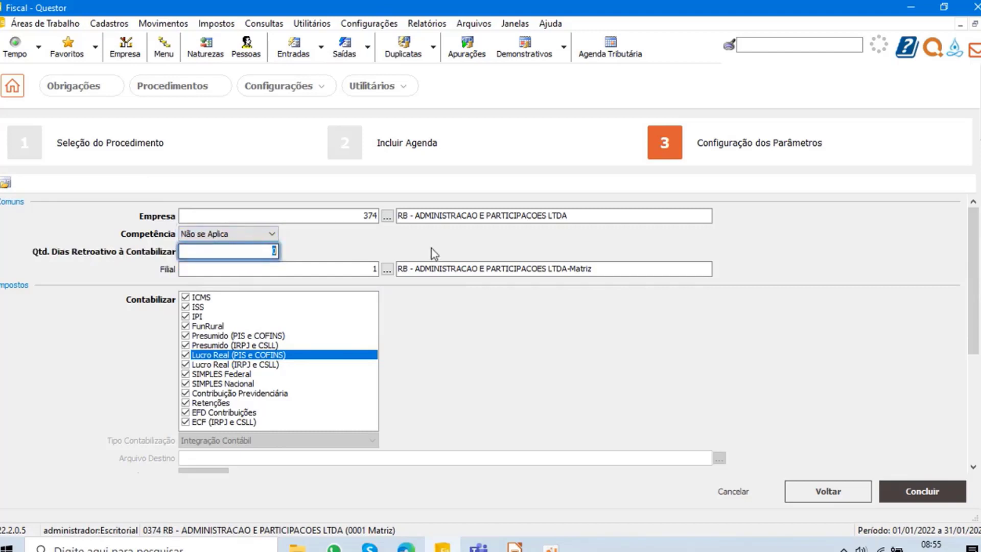
{"action": "type", "text": "90"}
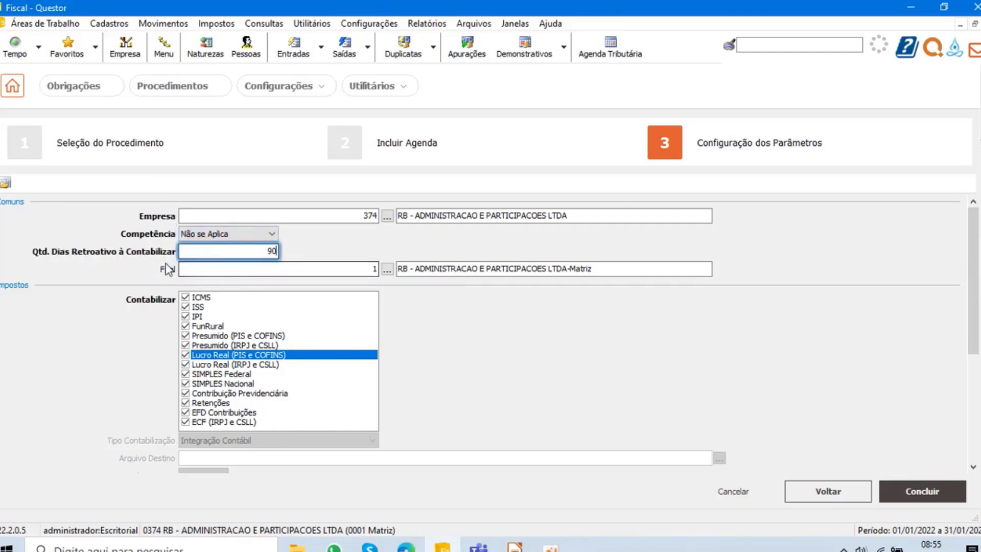
{"action": "left_click", "coordinate": [212, 234]}
{"action": "left_click", "coordinate": [208, 266]}
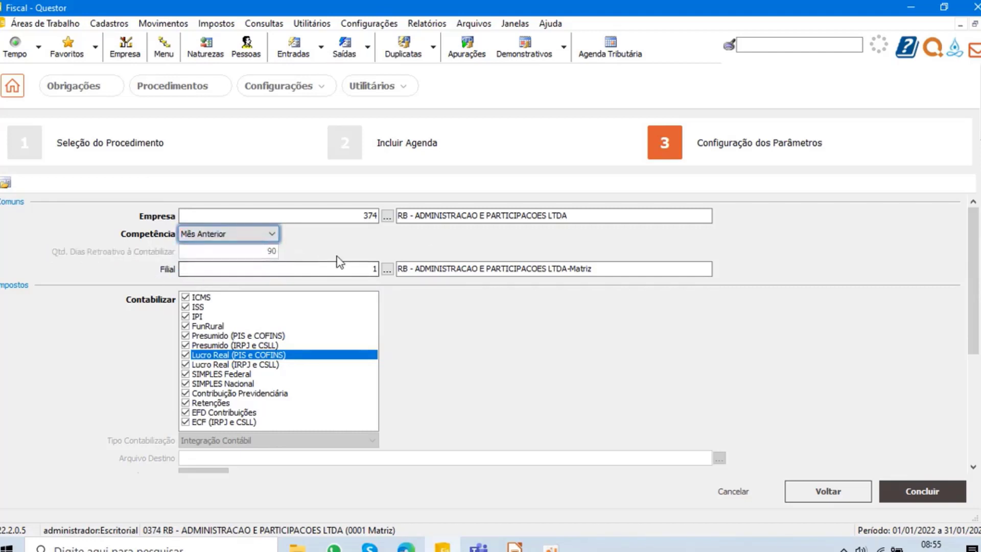
{"action": "scroll", "coordinate": [328, 267], "scroll_direction": "down", "scroll_amount": 1}
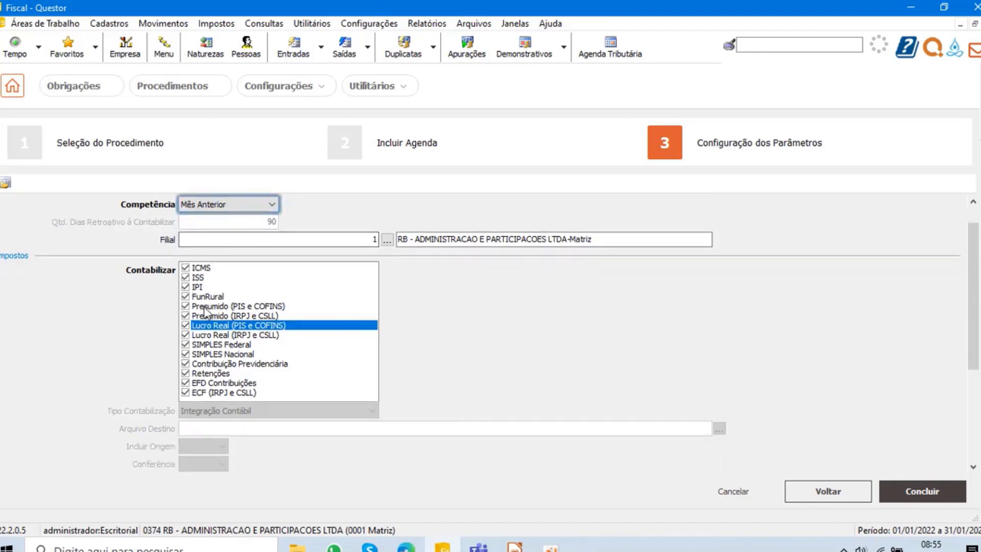
{"action": "scroll", "coordinate": [199, 310], "scroll_direction": "up", "scroll_amount": 1}
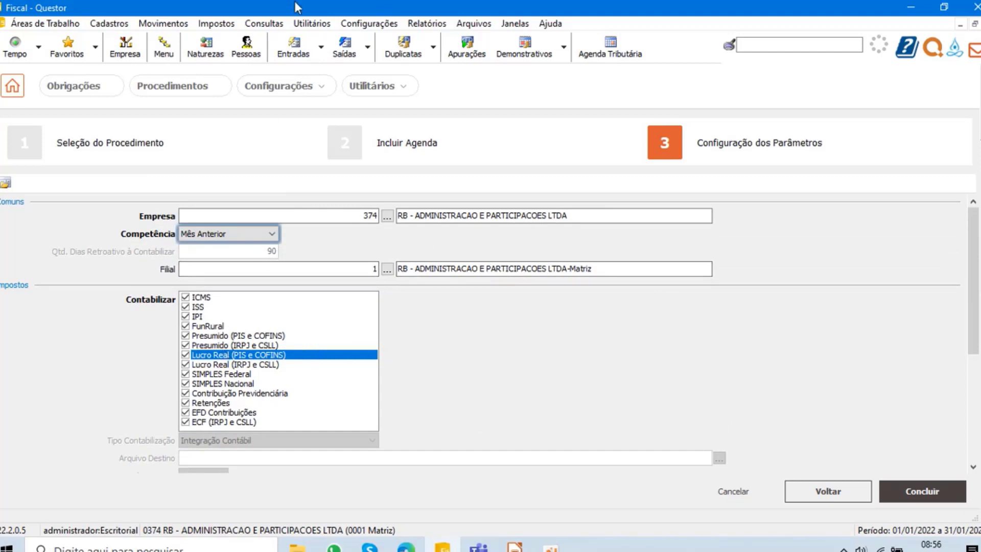
- Open the manual Contabilização dos Impostos routine, select all taxes, set Tipo Contabilização to Integração Contábil, and close it without running it
{"action": "left_click", "coordinate": [212, 24]}
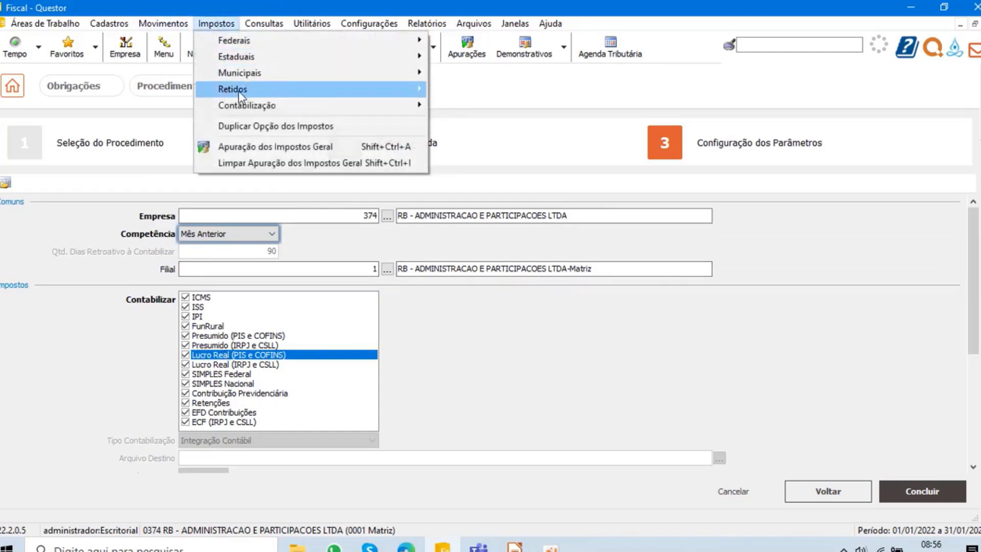
{"action": "mouse_move", "coordinate": [270, 106]}
{"action": "left_click", "coordinate": [463, 103]}
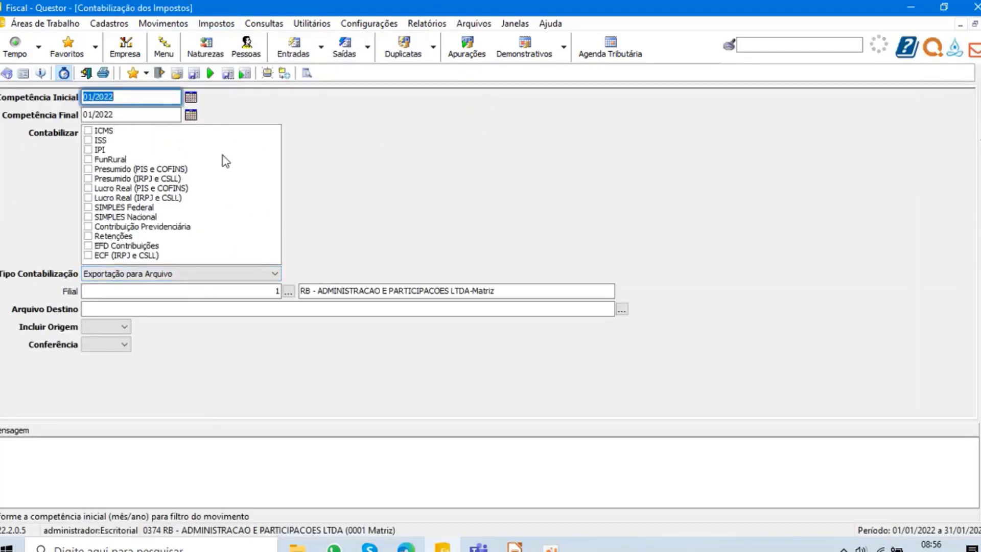
{"action": "right_click", "coordinate": [153, 159]}
{"action": "left_click", "coordinate": [162, 164]}
{"action": "left_click", "coordinate": [125, 274]}
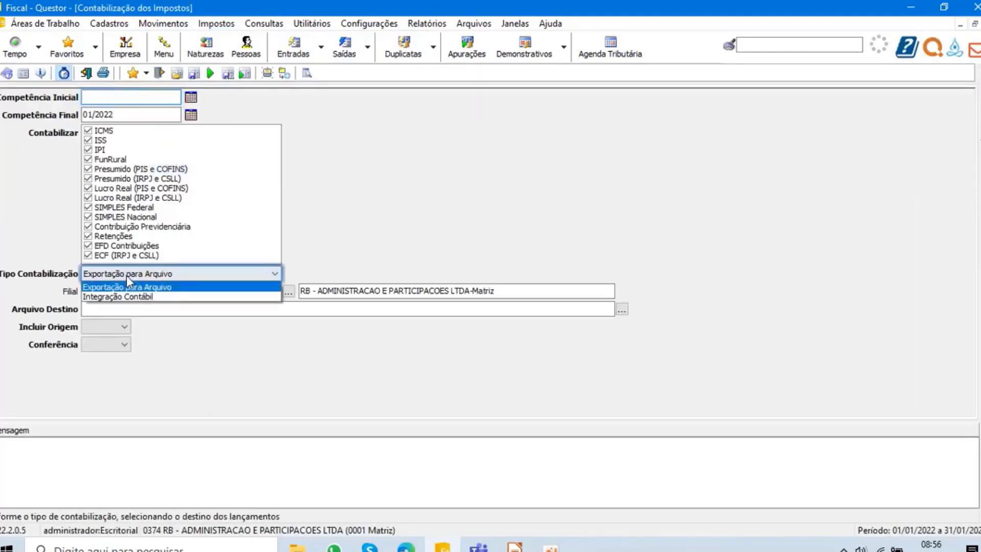
{"action": "left_click", "coordinate": [125, 296]}
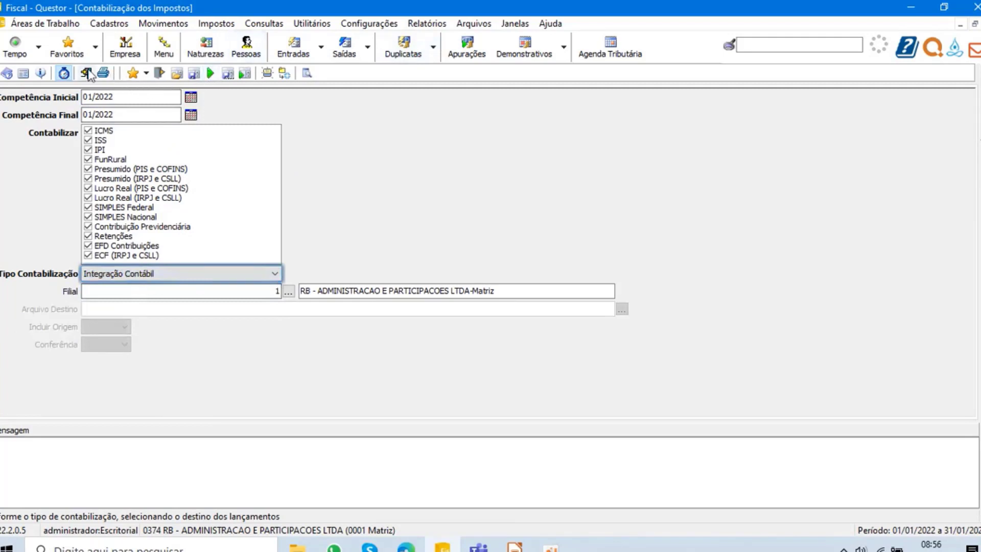
{"action": "left_click", "coordinate": [86, 73]}
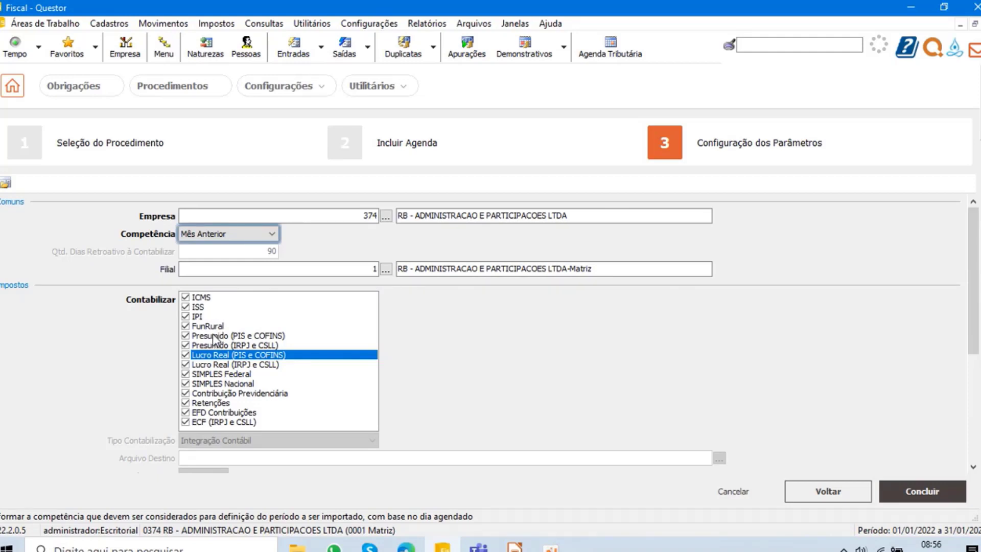
- Review the schedule's tax and movement options, and open the Empresa lookup to select several companies at once
{"action": "scroll", "coordinate": [207, 339], "scroll_direction": "down", "scroll_amount": 2}
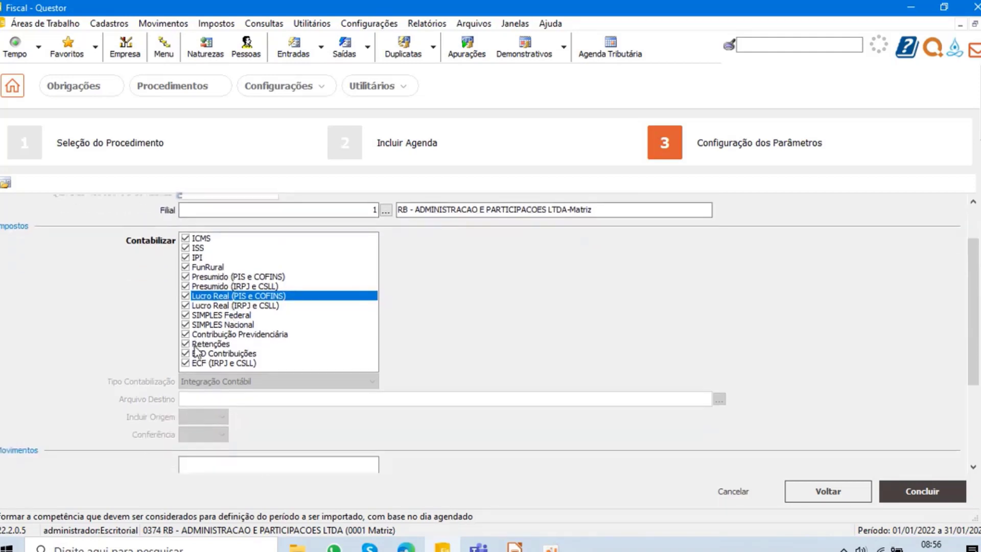
{"action": "scroll", "coordinate": [207, 342], "scroll_direction": "down", "scroll_amount": 1}
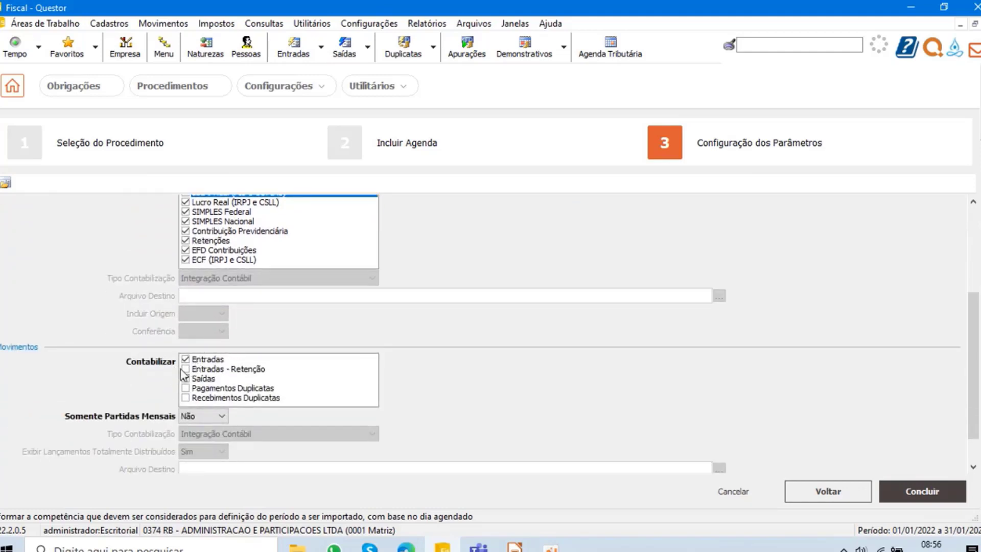
{"action": "scroll", "coordinate": [246, 380], "scroll_direction": "up", "scroll_amount": 3}
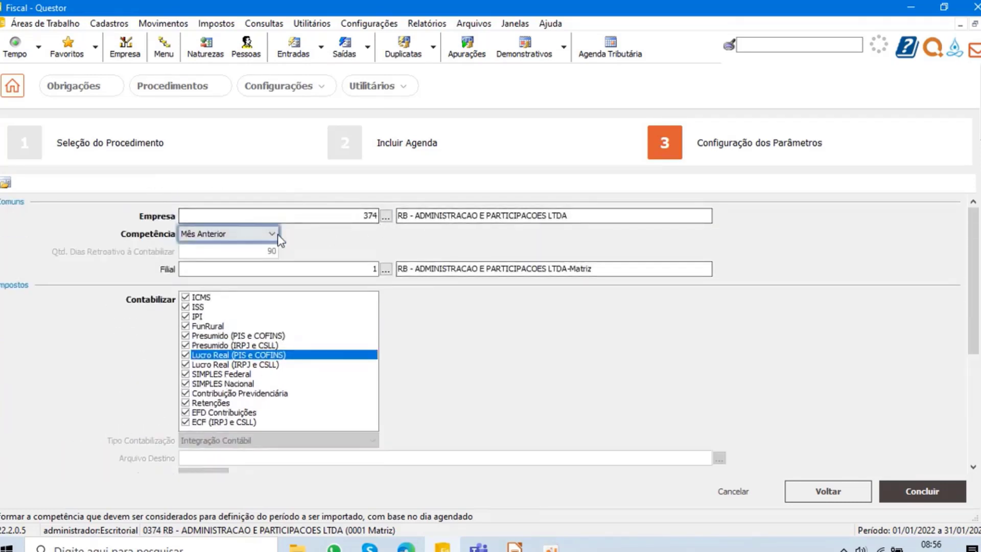
{"action": "left_click", "coordinate": [385, 216]}
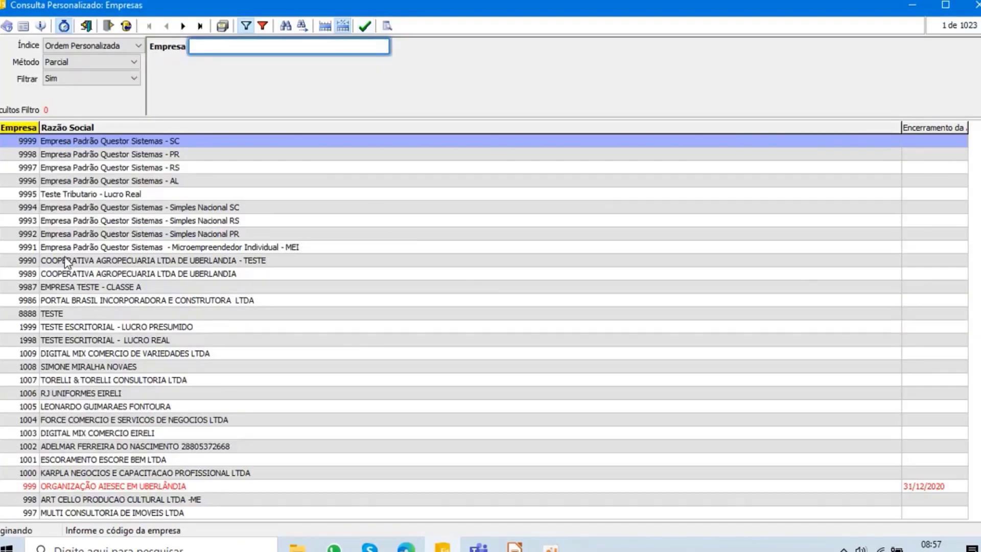
{"action": "left_click", "coordinate": [82, 367]}
{"action": "scroll", "coordinate": [209, 329], "scroll_direction": "down", "scroll_amount": 20}
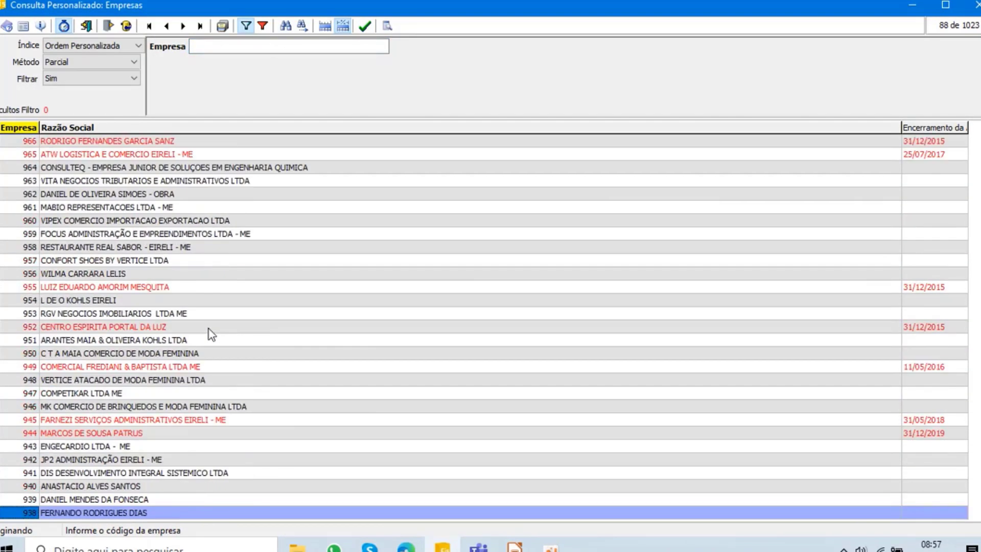
{"action": "left_click", "coordinate": [86, 221]}
{"action": "left_click", "coordinate": [121, 194], "text": "ctrl"}
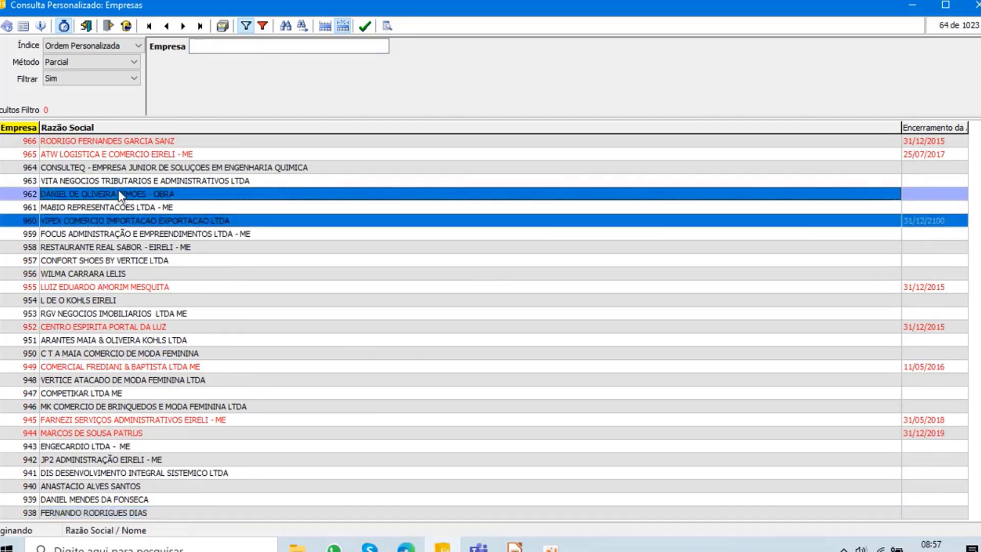
{"action": "left_click", "coordinate": [71, 168], "text": "ctrl"}
{"action": "left_click", "coordinate": [85, 261], "text": "ctrl"}
- Filter the companies by Razão Social containing "serv", and select several together, including Agrocana, DCS, FS Serviços, FML and Anjomed
{"action": "left_click", "coordinate": [223, 46]}
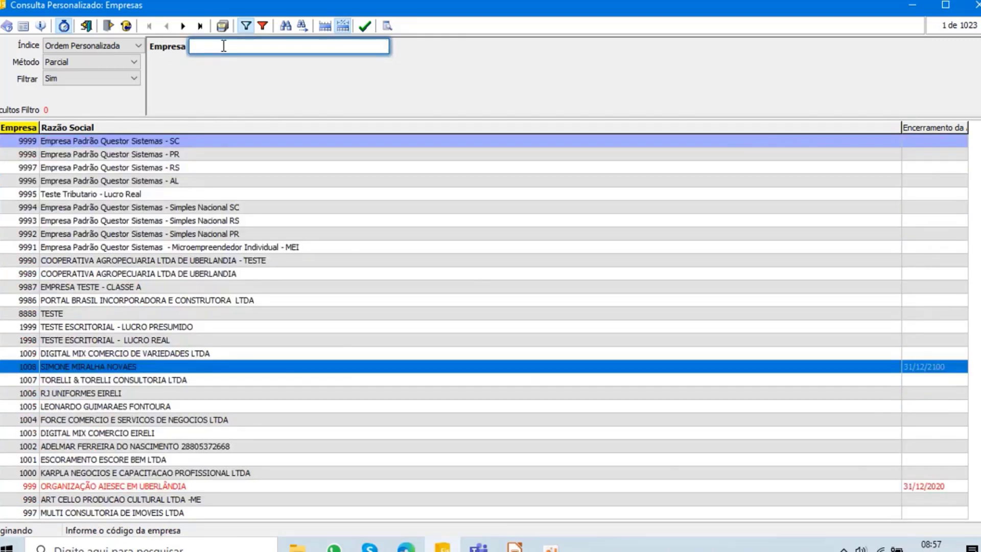
{"action": "left_click", "coordinate": [155, 128]}
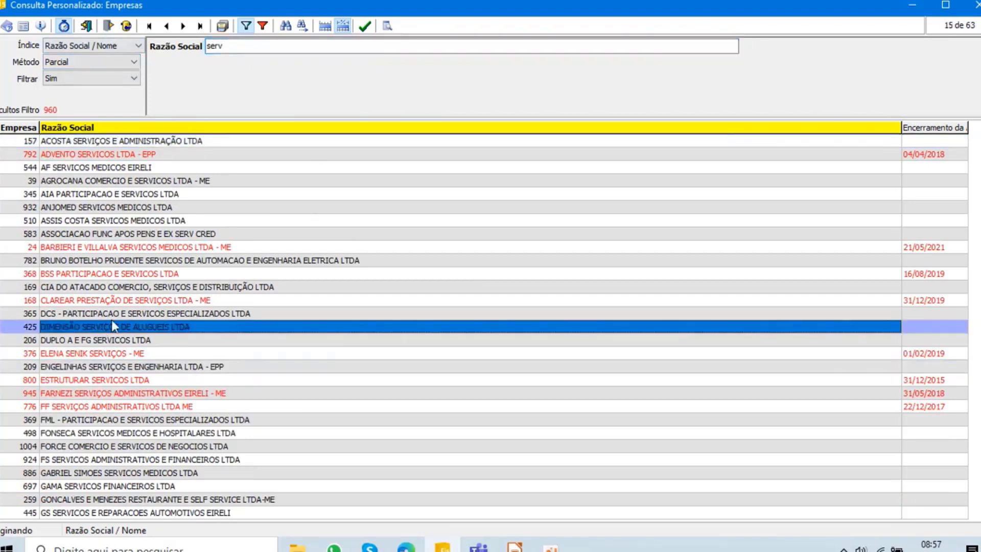
{"action": "left_click", "coordinate": [111, 327]}
{"action": "left_click", "coordinate": [98, 183]}
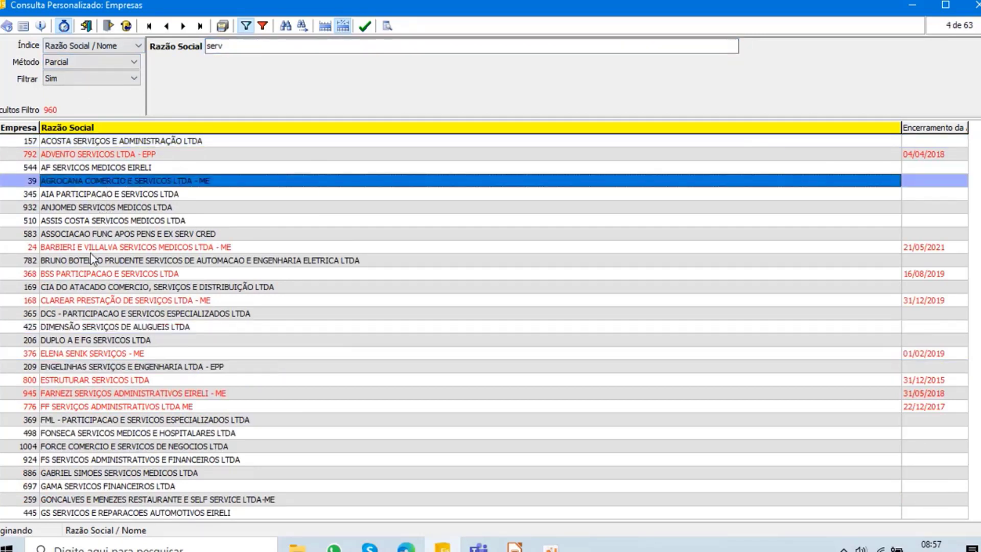
{"action": "left_click", "coordinate": [84, 315], "text": "ctrl"}
{"action": "left_click", "coordinate": [81, 352], "text": "ctrl"}
{"action": "left_click", "coordinate": [87, 460], "text": "ctrl"}
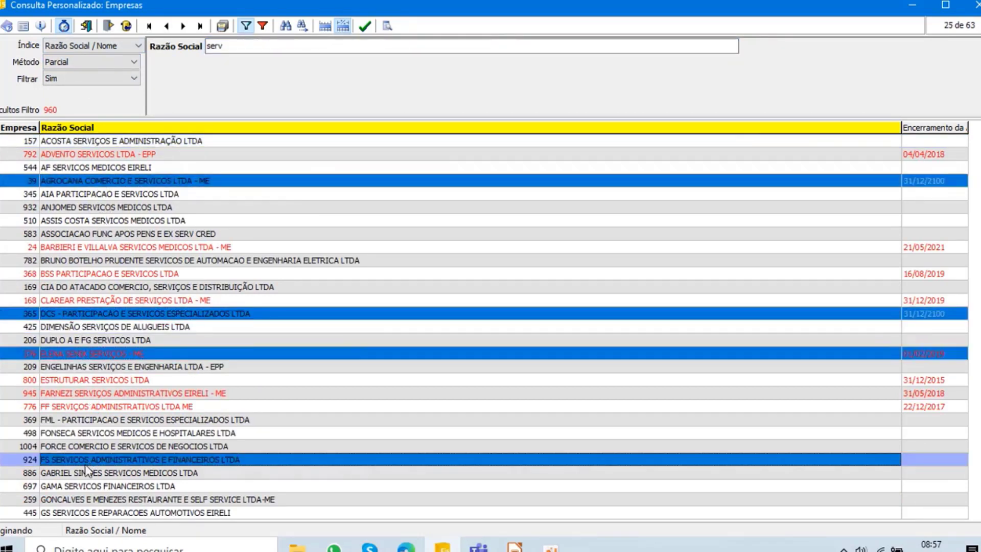
{"action": "left_click", "coordinate": [80, 501], "text": "ctrl"}
{"action": "left_click", "coordinate": [150, 421], "text": "ctrl"}
{"action": "left_click", "coordinate": [98, 207], "text": "ctrl"}
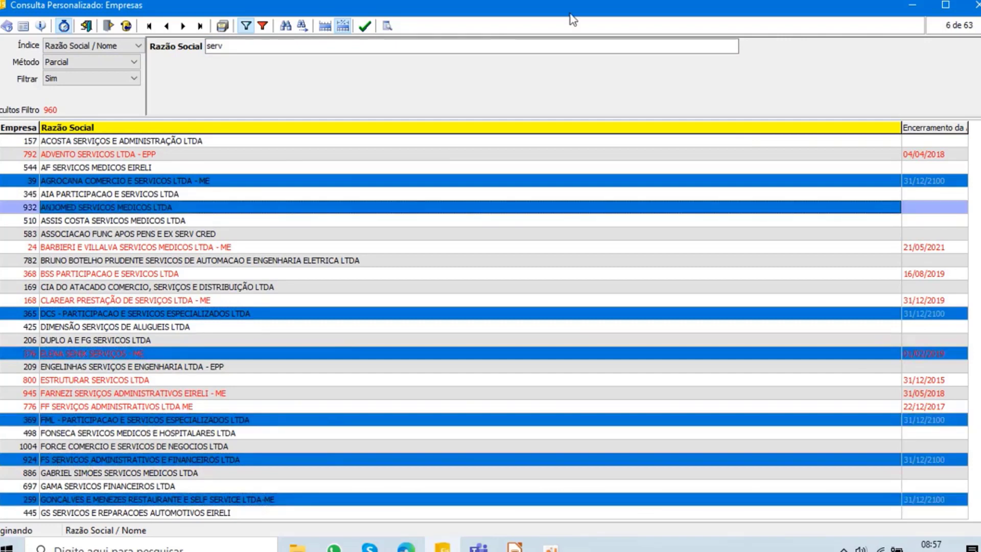
- Confirm the multiple company selection and finish creating the Execução da Contabilização schedule for those companies
{"action": "left_click", "coordinate": [365, 26]}
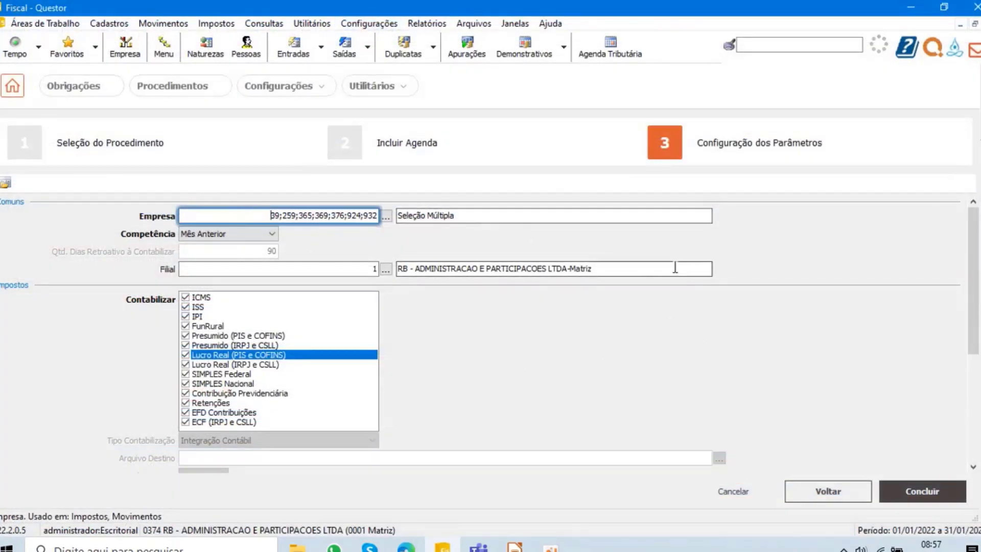
{"action": "left_click", "coordinate": [935, 498]}
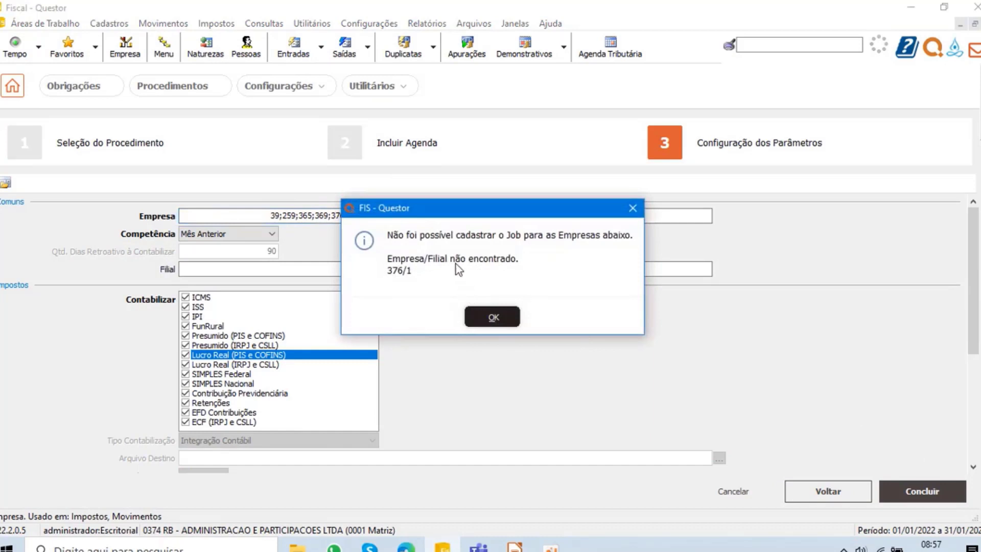
{"action": "left_click", "coordinate": [492, 317]}
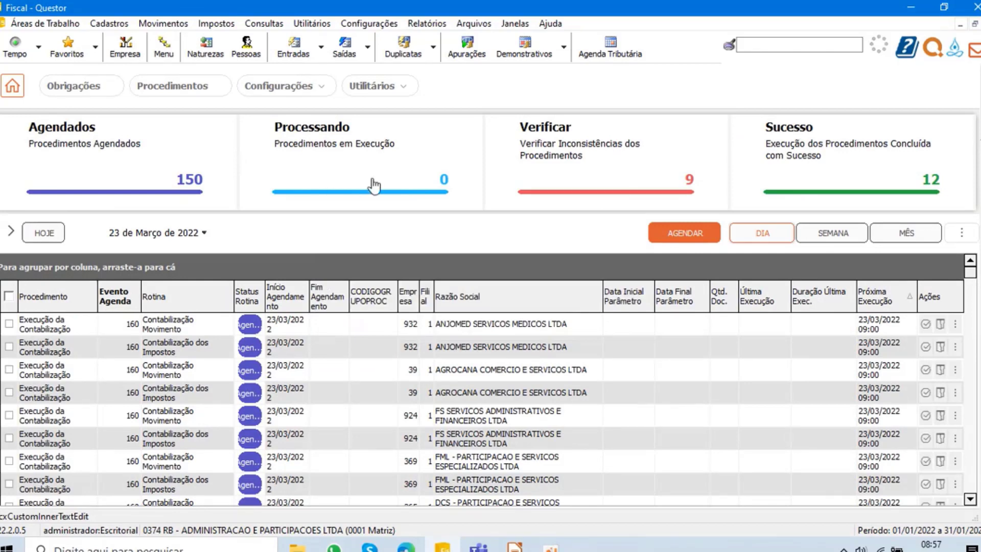
- List the day's procedures to verify, view the execution result of the first failed Contabilização Movimento, and review the failed Apuração do ISSQN entries
{"action": "left_click", "coordinate": [585, 156]}
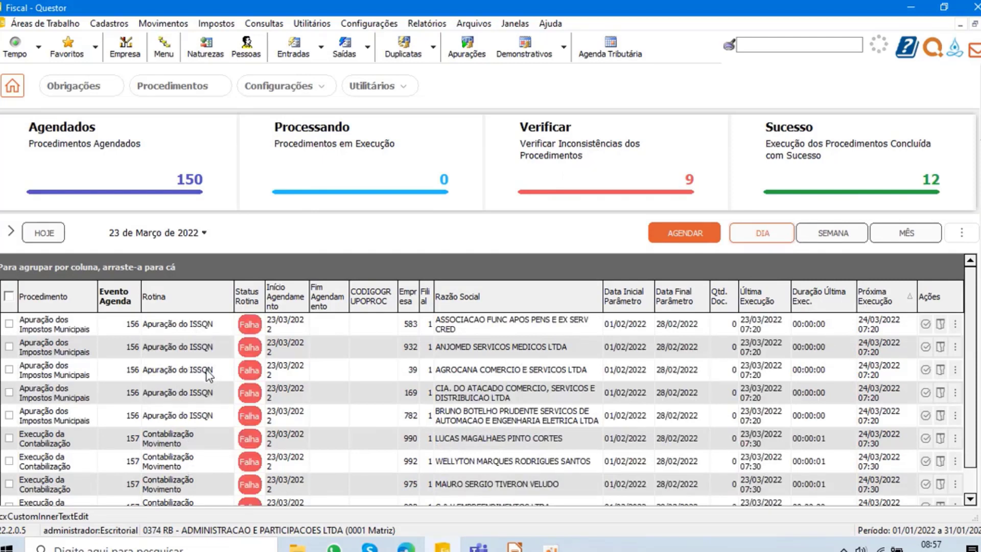
{"action": "left_click", "coordinate": [174, 438]}
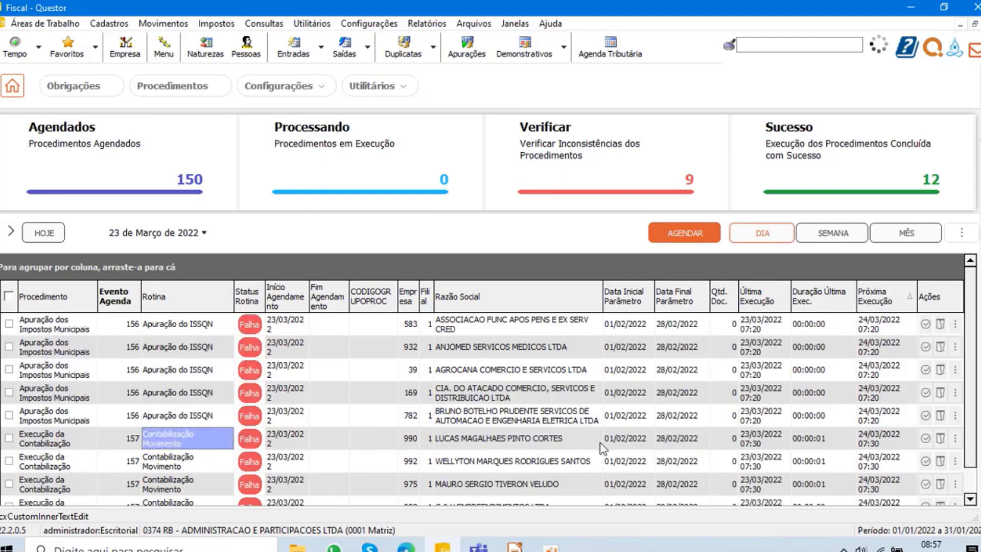
{"action": "left_click", "coordinate": [925, 439]}
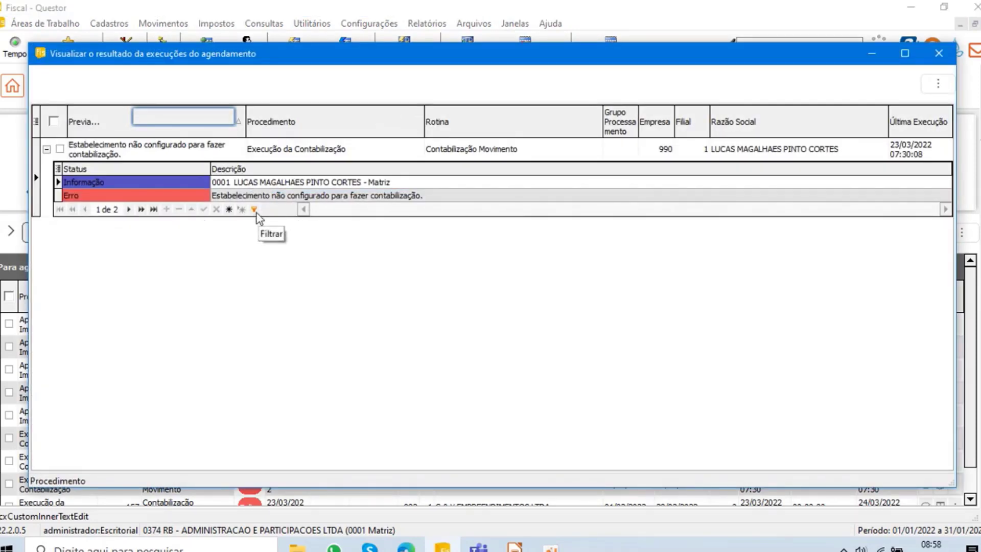
{"action": "left_click", "coordinate": [939, 53]}
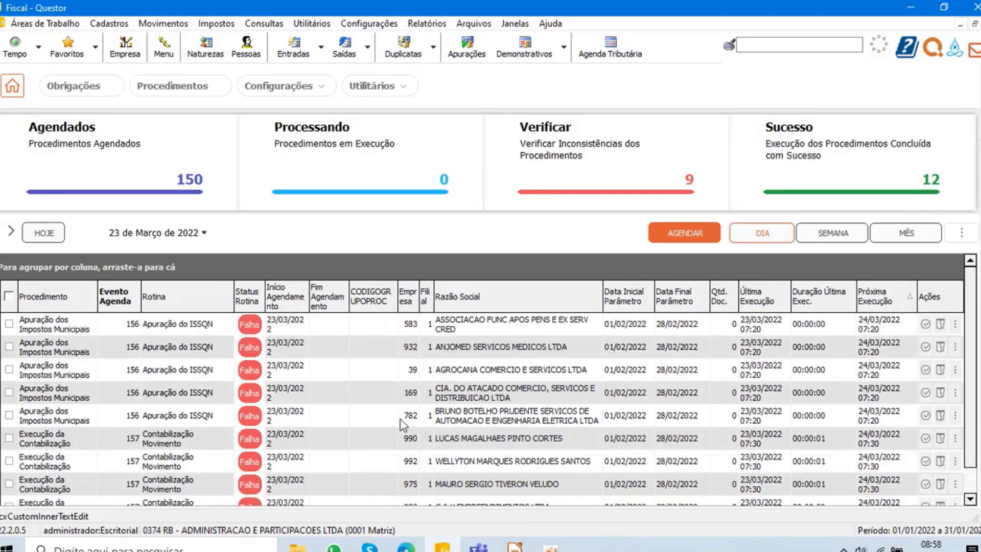
{"action": "left_click", "coordinate": [198, 369]}
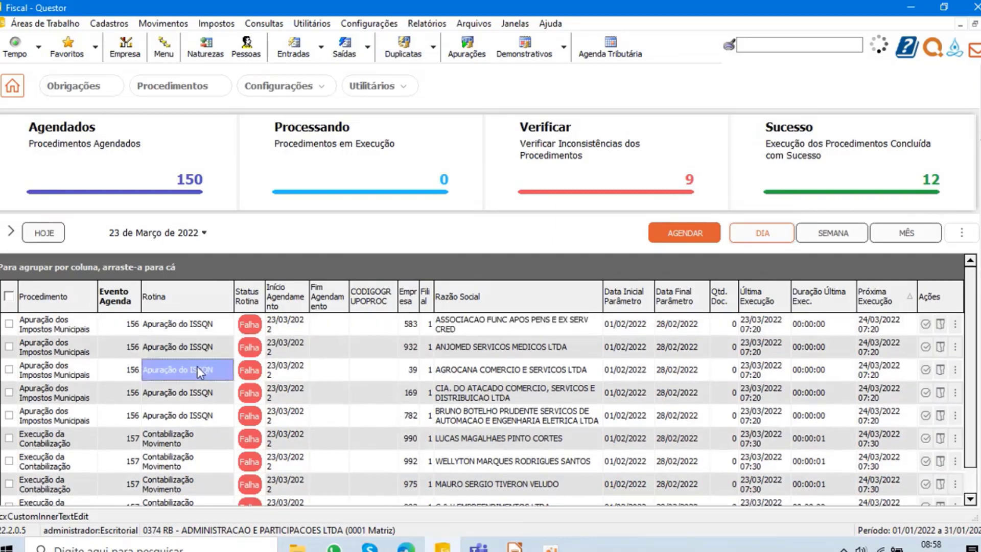
{"action": "left_click", "coordinate": [182, 345]}
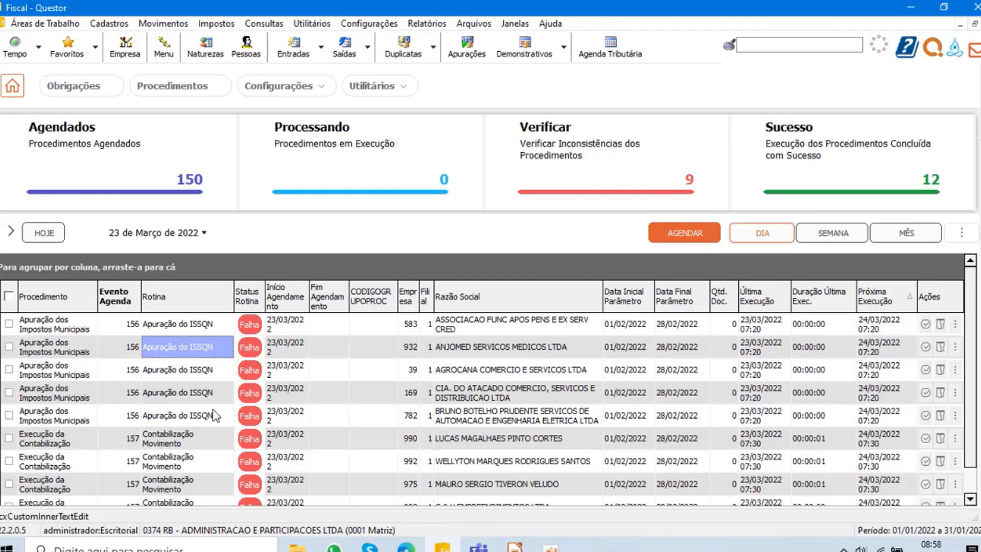
{"action": "left_click", "coordinate": [190, 399]}
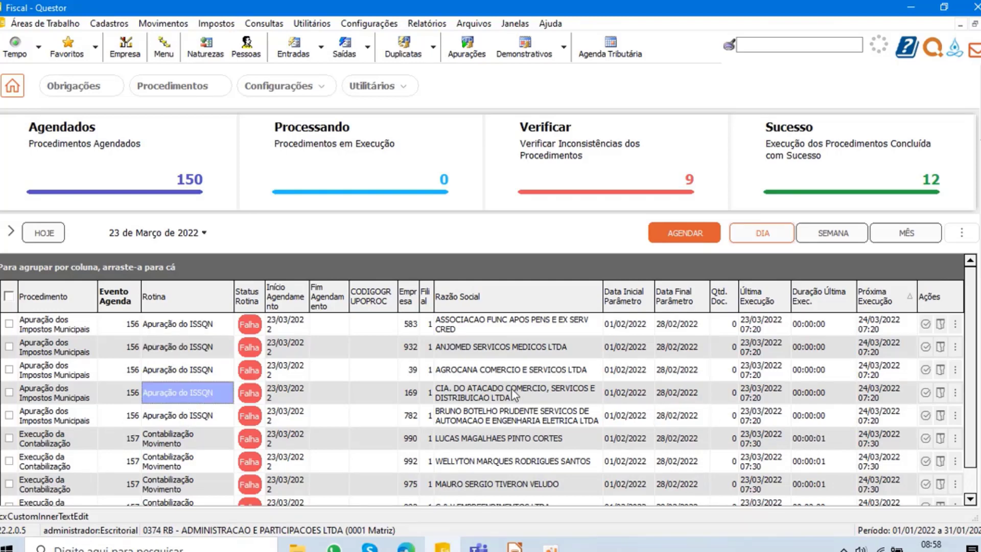
- Review the day's scheduled procedures and their next execution times, and list the procedures to verify and the successful ones
{"action": "left_click", "coordinate": [112, 153]}
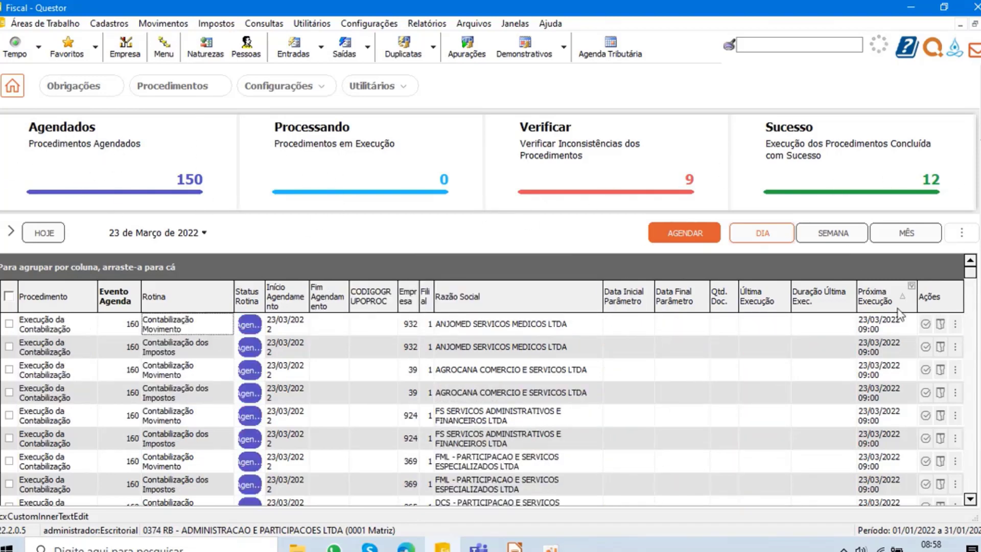
{"action": "scroll", "coordinate": [884, 399], "scroll_direction": "down", "scroll_amount": 5}
{"action": "scroll", "coordinate": [882, 397], "scroll_direction": "down", "scroll_amount": 10}
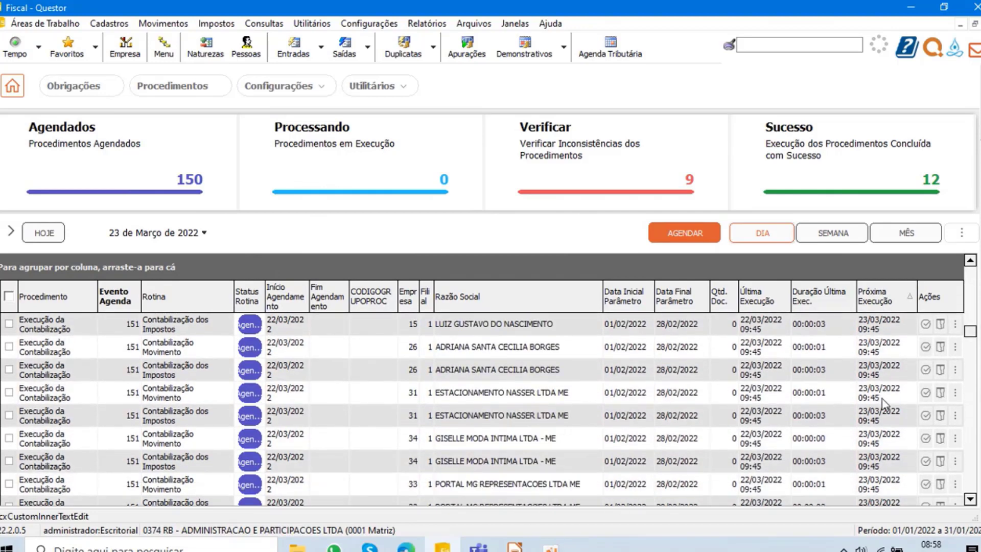
{"action": "scroll", "coordinate": [843, 368], "scroll_direction": "up", "scroll_amount": 10}
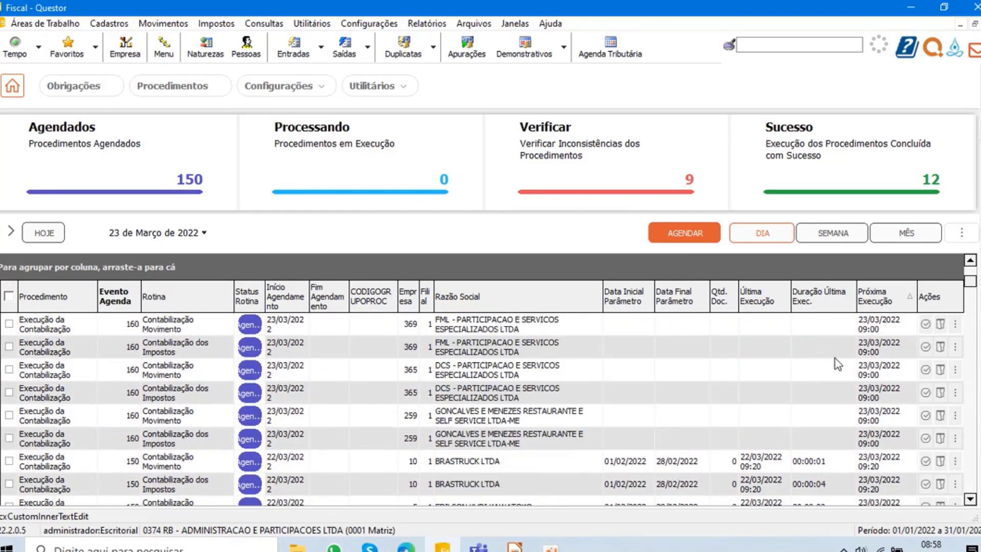
{"action": "left_click", "coordinate": [582, 137]}
{"action": "left_click", "coordinate": [866, 155]}
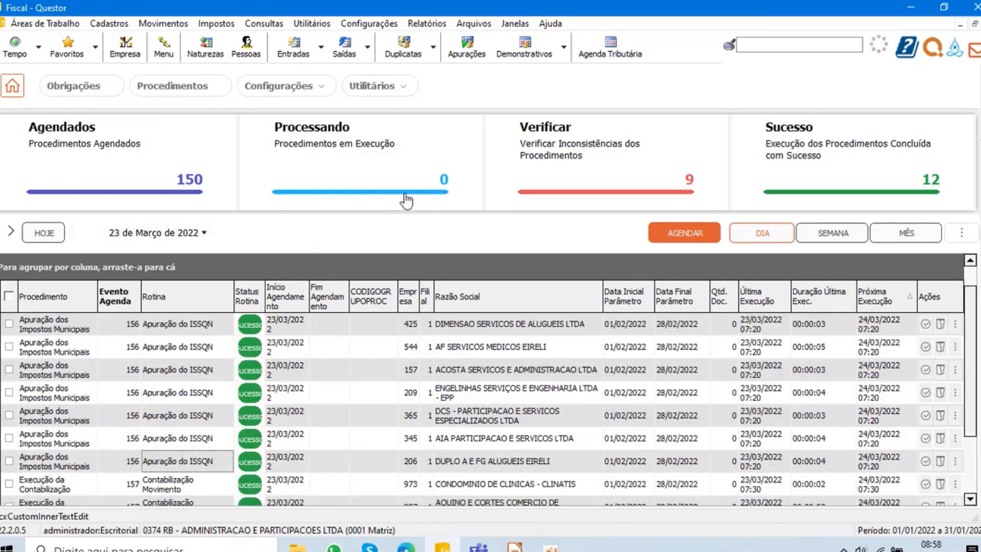
- Compare the procedures by week and by month, listing the scheduled ones and those to verify
{"action": "left_click", "coordinate": [840, 236]}
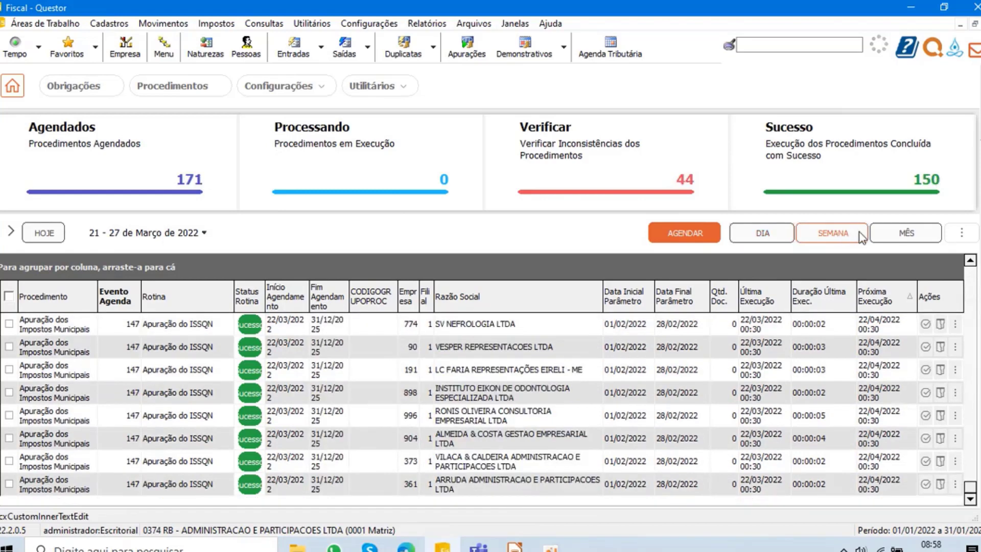
{"action": "left_click", "coordinate": [903, 235]}
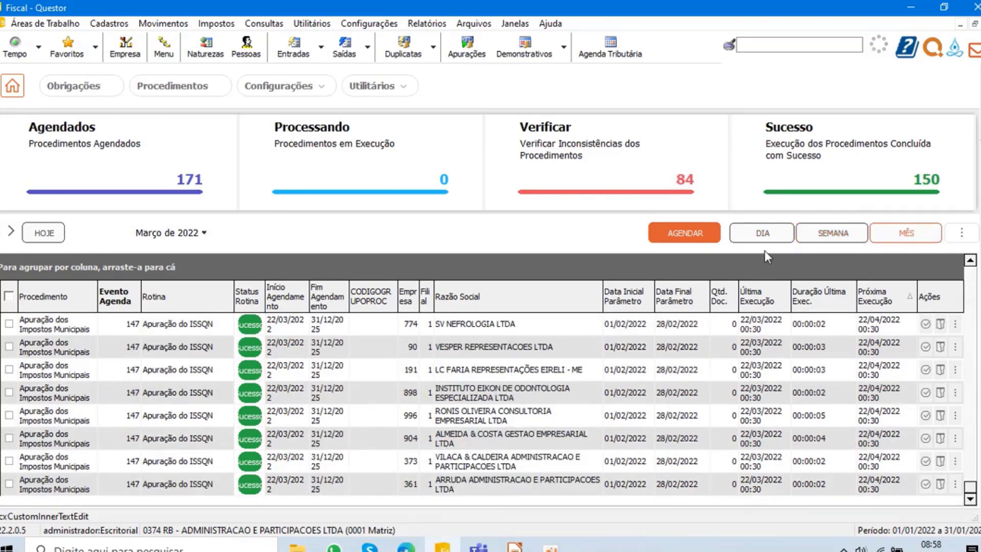
{"action": "left_click", "coordinate": [833, 234]}
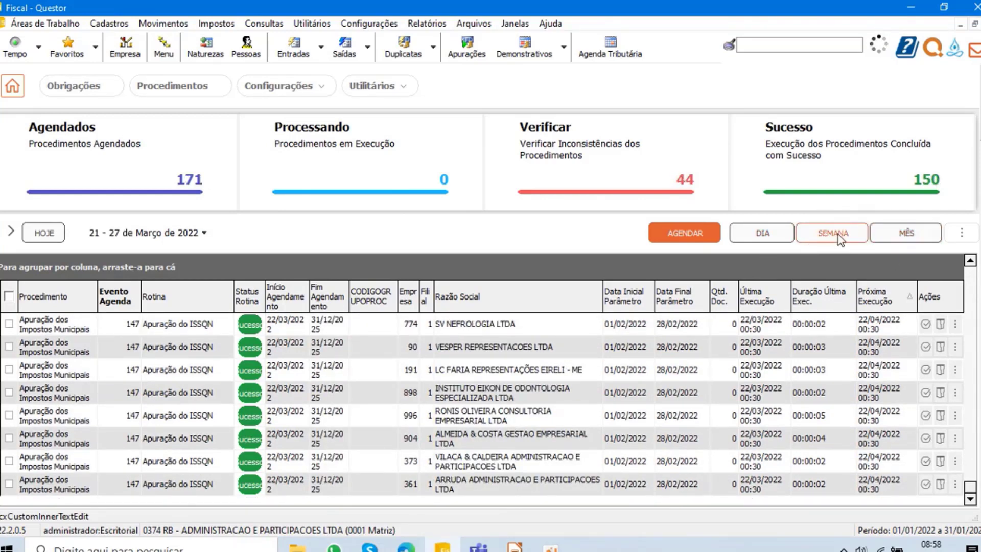
{"action": "left_click", "coordinate": [138, 165]}
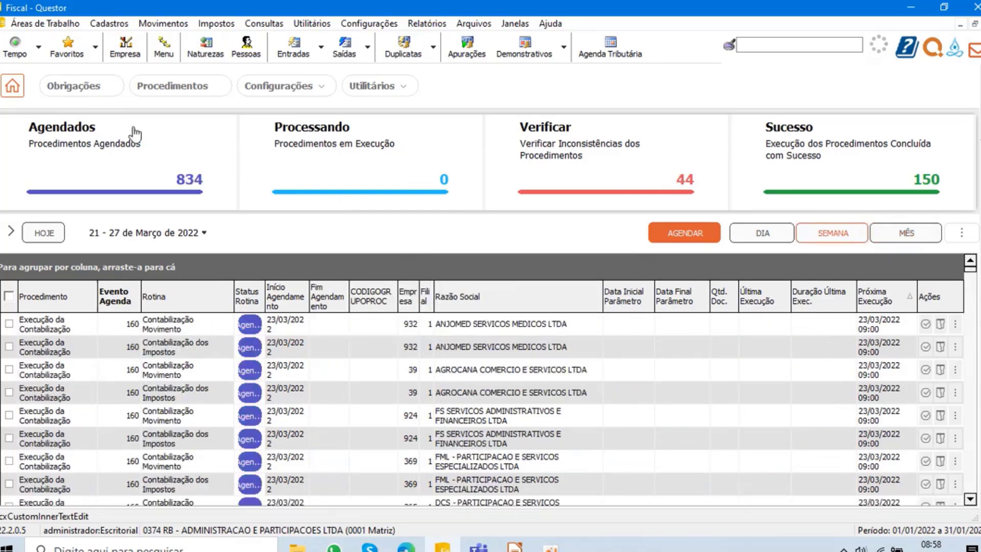
{"action": "left_click", "coordinate": [674, 153]}
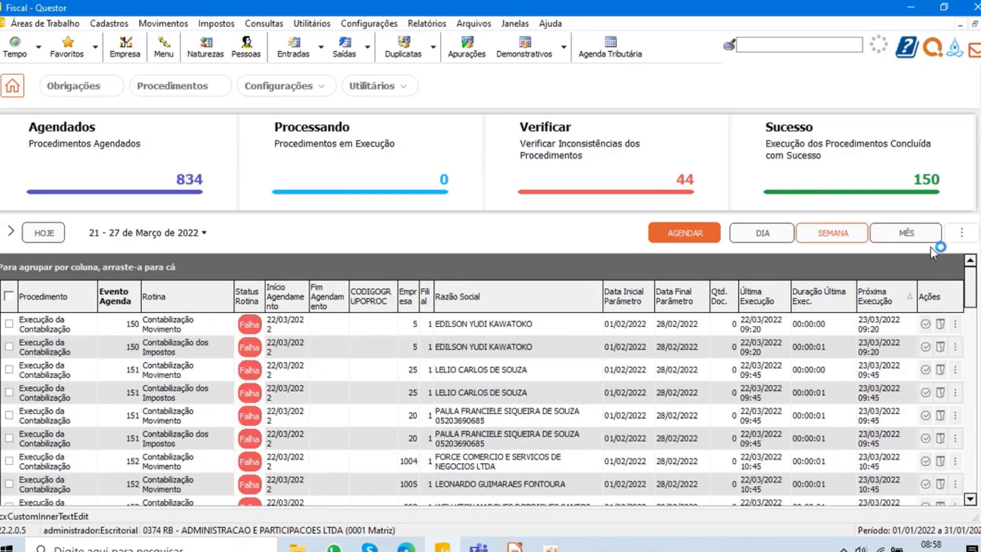
{"action": "left_click", "coordinate": [926, 233]}
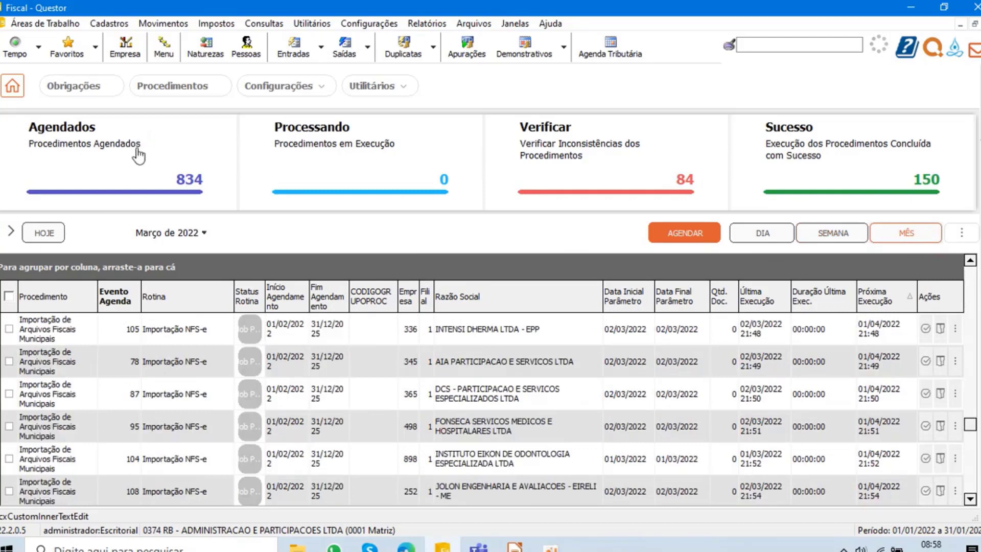
{"action": "left_click", "coordinate": [139, 164]}
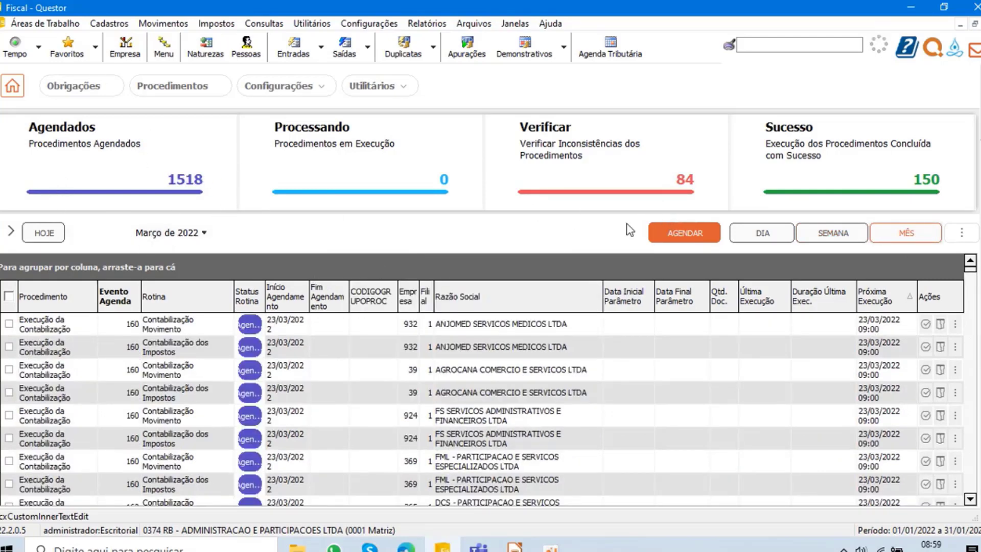
- Return to the daily view, check the procedures of 22 de Março de 2022, and go back to 23 de Março
{"action": "left_click", "coordinate": [763, 233]}
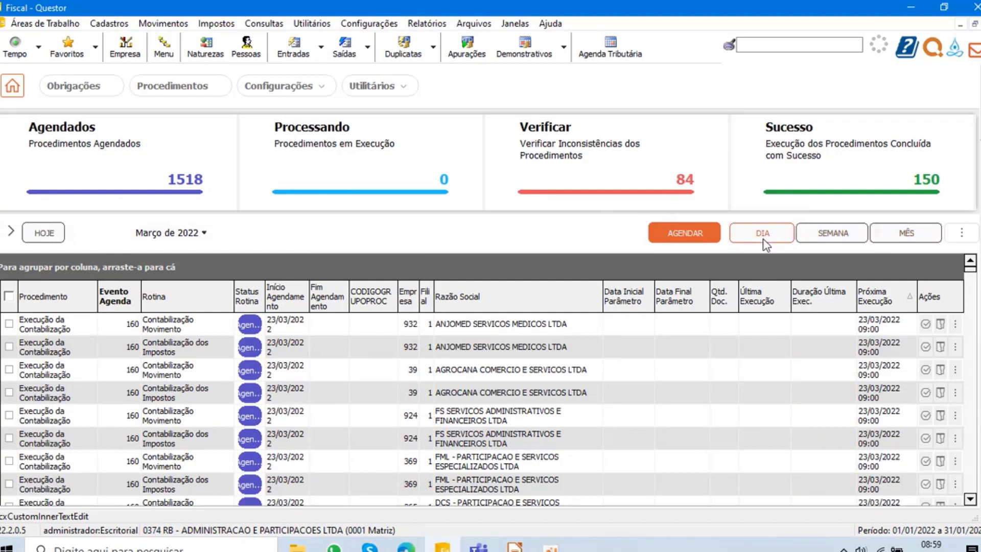
{"action": "left_click", "coordinate": [3, 234]}
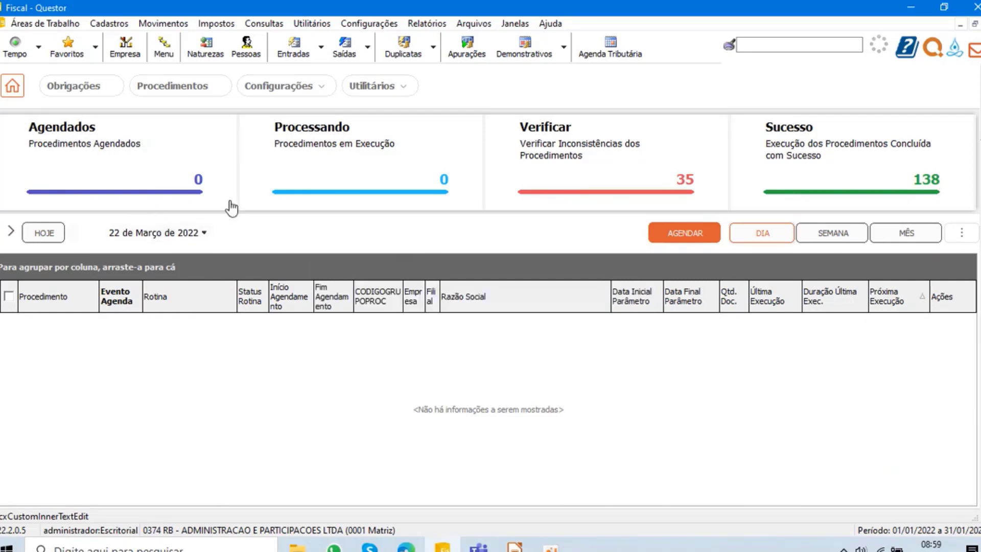
{"action": "left_click", "coordinate": [10, 233]}
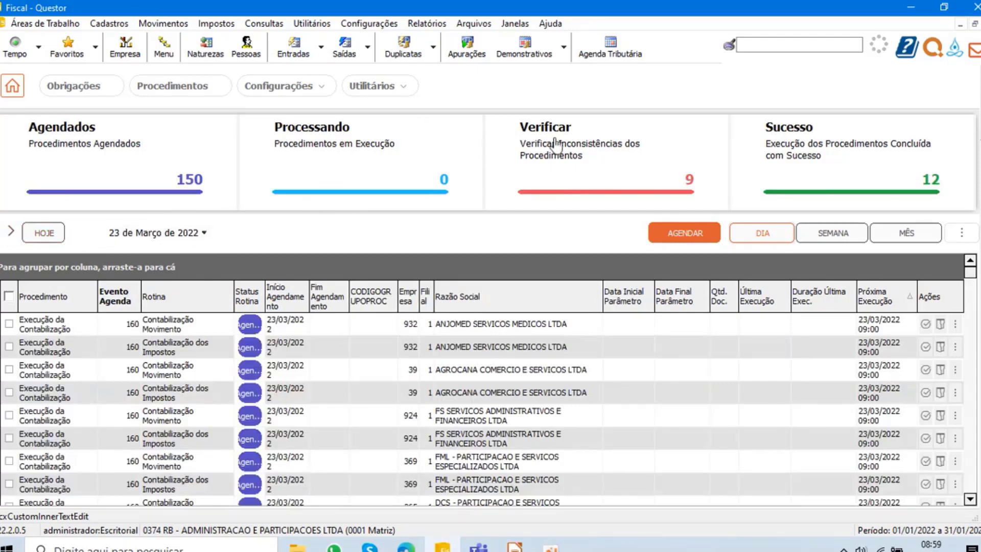
- Show the actions for a failed Apuração do ISSQN, and view the successful execution result for Assis Costa Serviços Médicos
{"action": "left_click", "coordinate": [637, 151]}
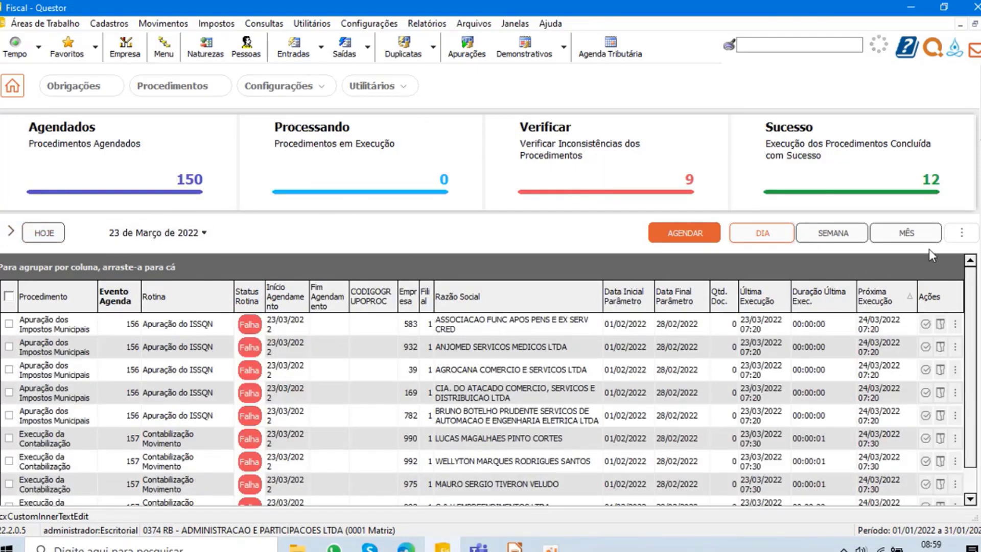
{"action": "left_click", "coordinate": [955, 324]}
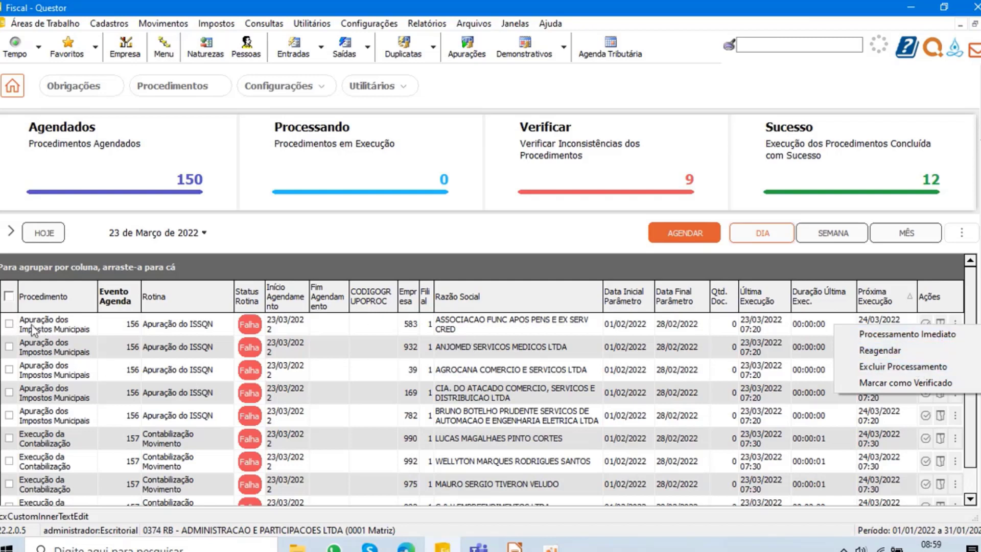
{"action": "left_click", "coordinate": [837, 152]}
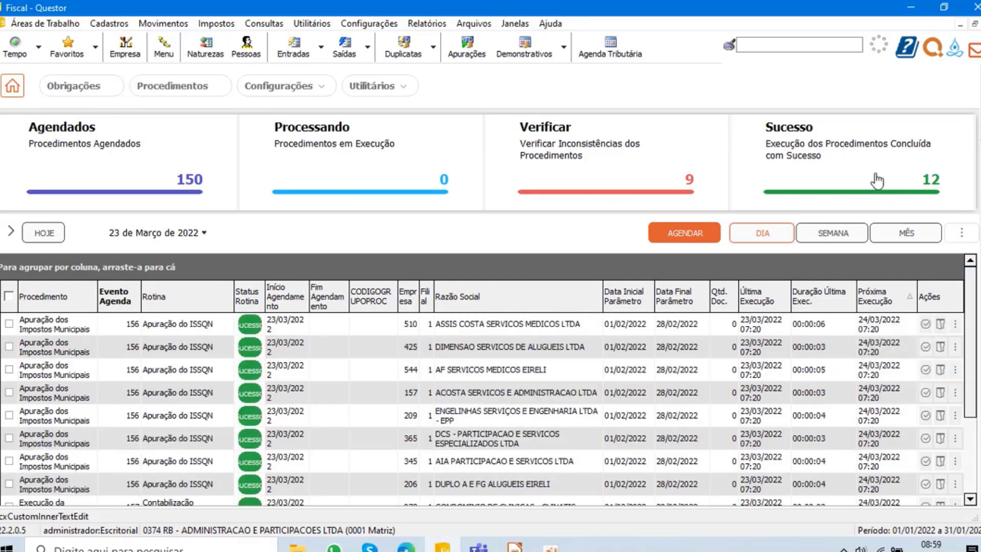
{"action": "left_click", "coordinate": [925, 328]}
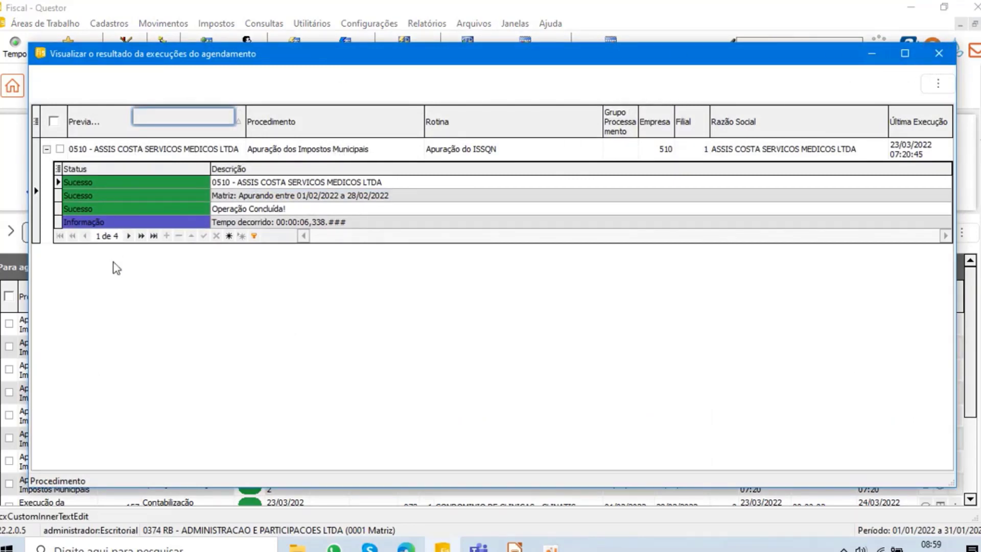
{"action": "left_click", "coordinate": [940, 54]}
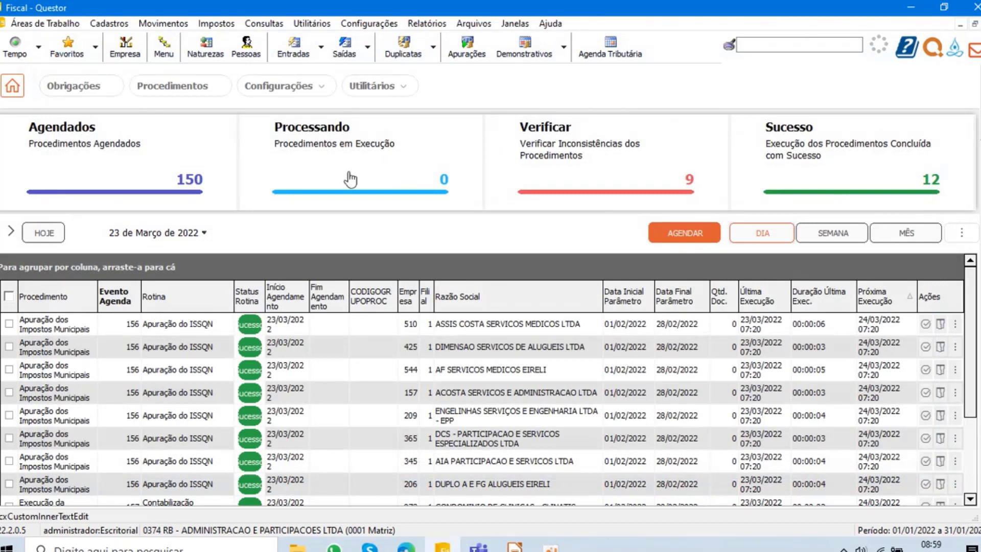
- Open the scheduled Contabilização dos Impostos of Ação Propaganda & Comunicação for editing, and return to the procedures overview without changes
{"action": "left_click", "coordinate": [142, 165]}
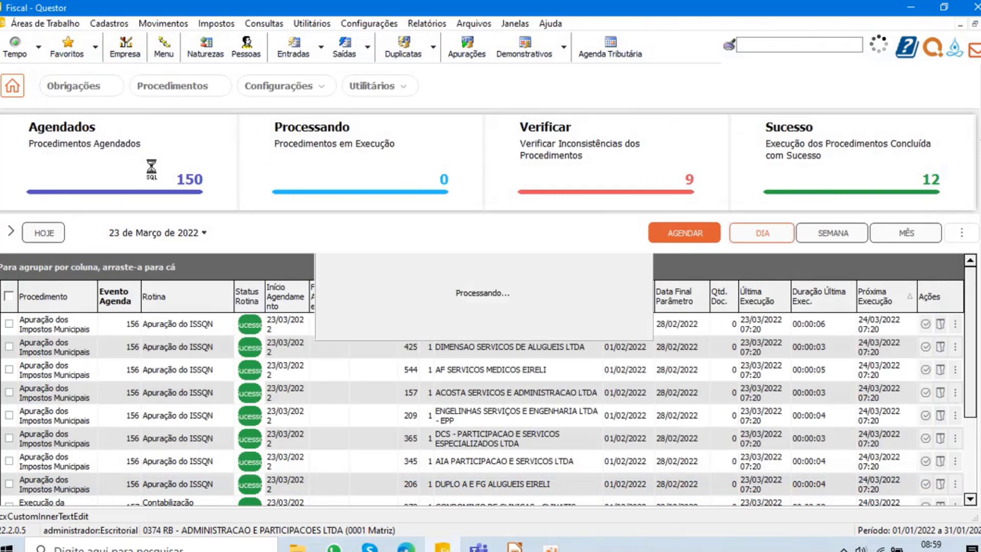
{"action": "scroll", "coordinate": [910, 416], "scroll_direction": "down", "scroll_amount": 15}
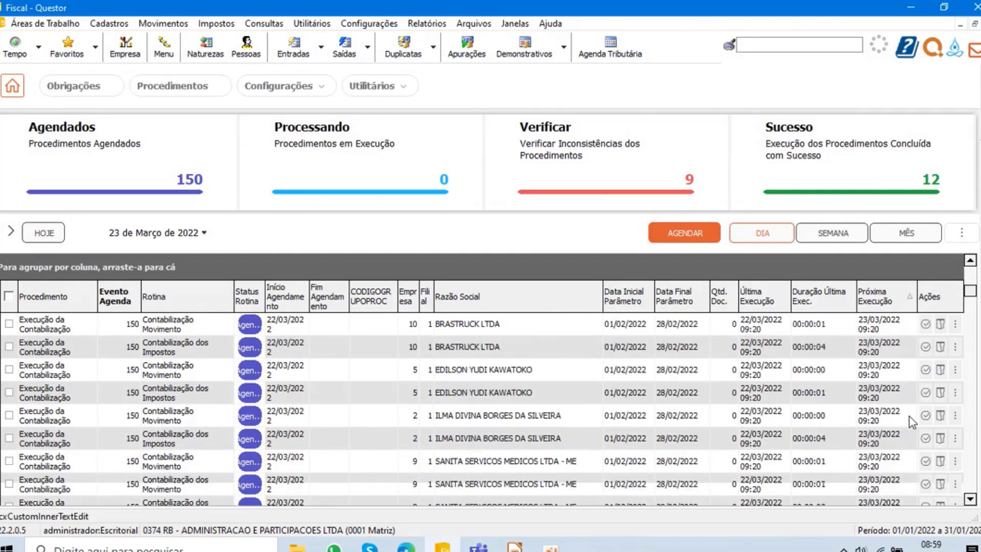
{"action": "left_click", "coordinate": [955, 438]}
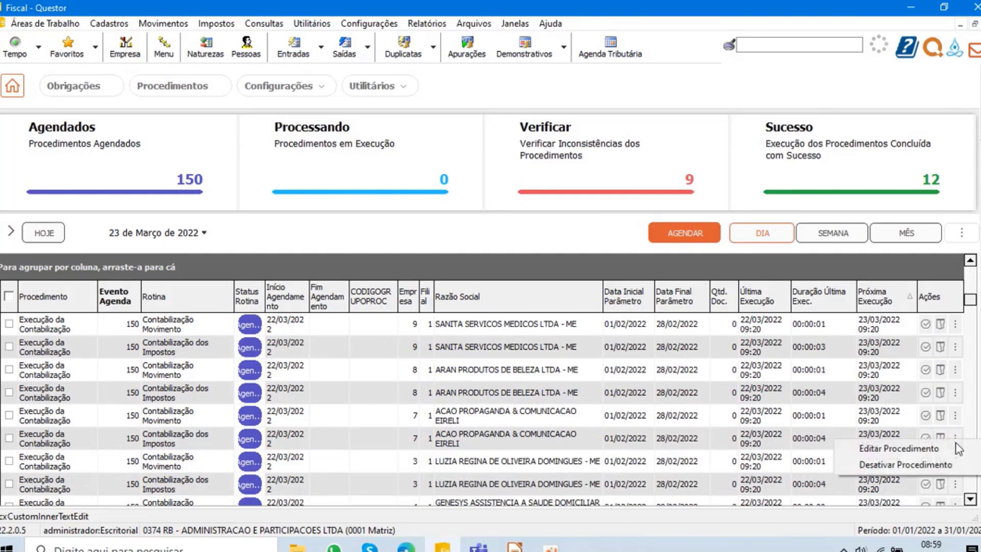
{"action": "left_click", "coordinate": [900, 450]}
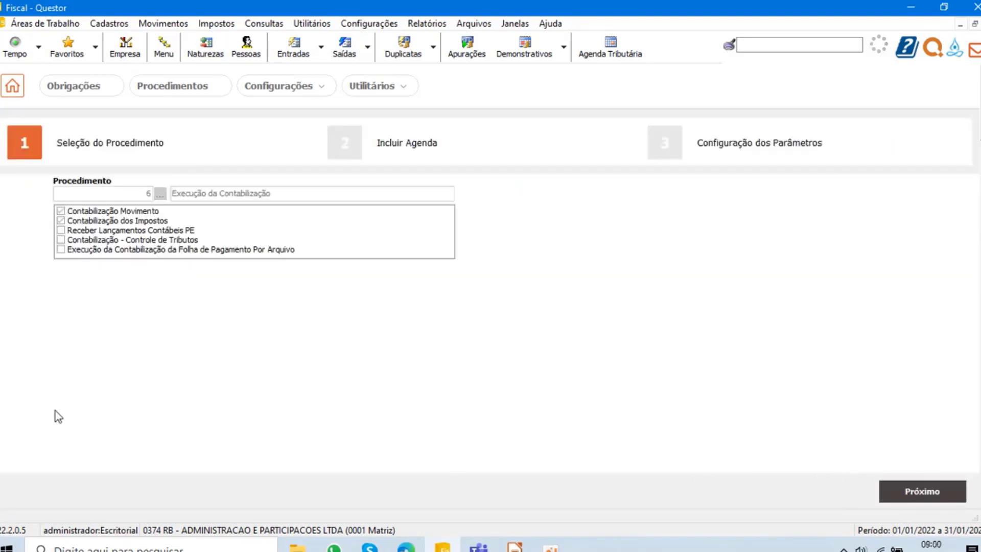
{"action": "left_click", "coordinate": [168, 95]}
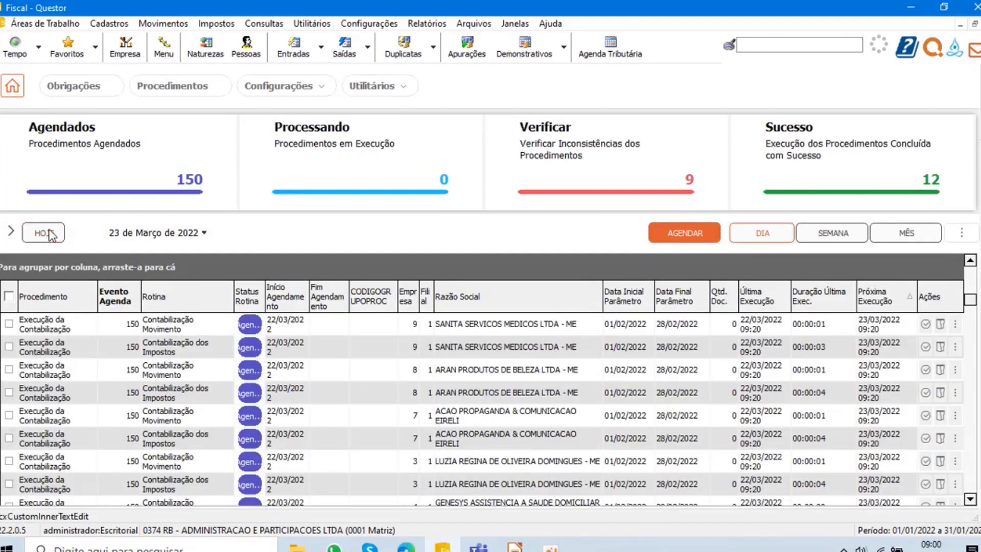
- Show the procedures of the current week, filtered to Empresa 7 and the routine Contabilização Movimento
{"action": "left_click", "coordinate": [836, 239]}
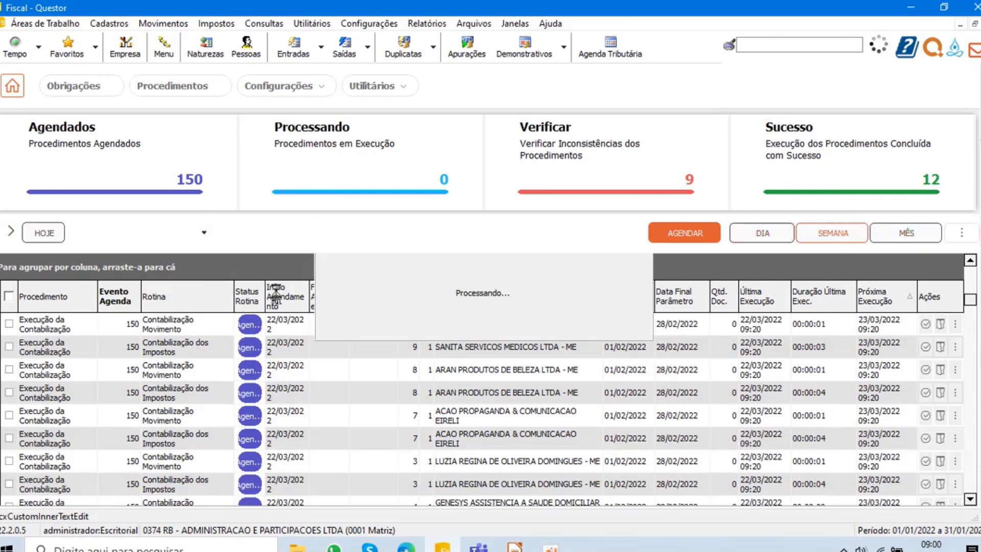
{"action": "left_click", "coordinate": [414, 286]}
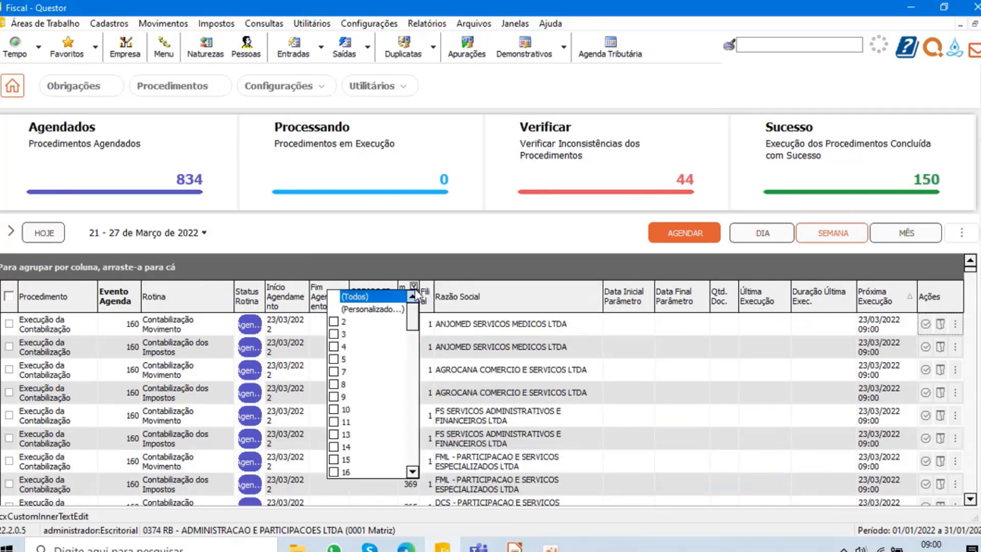
{"action": "left_click", "coordinate": [363, 375]}
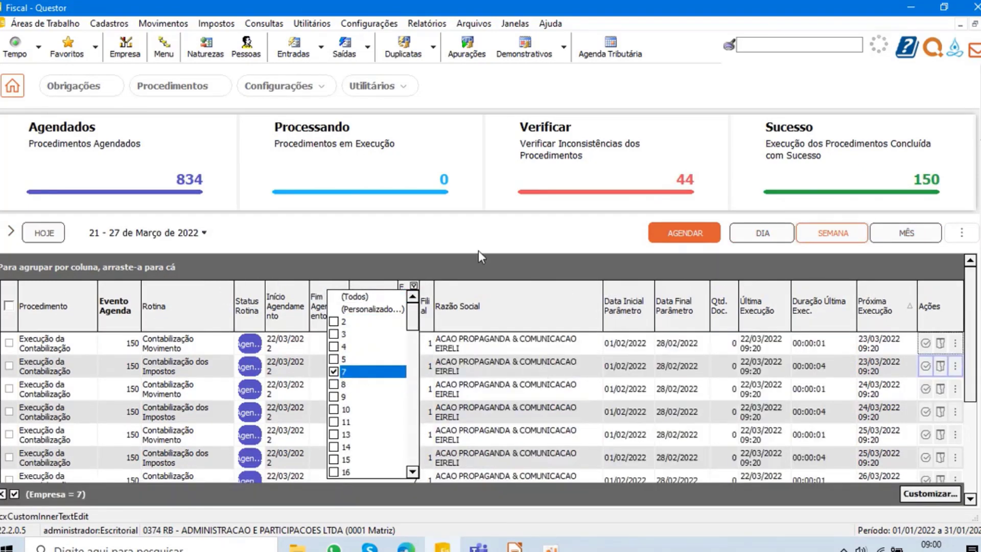
{"action": "left_click", "coordinate": [573, 229]}
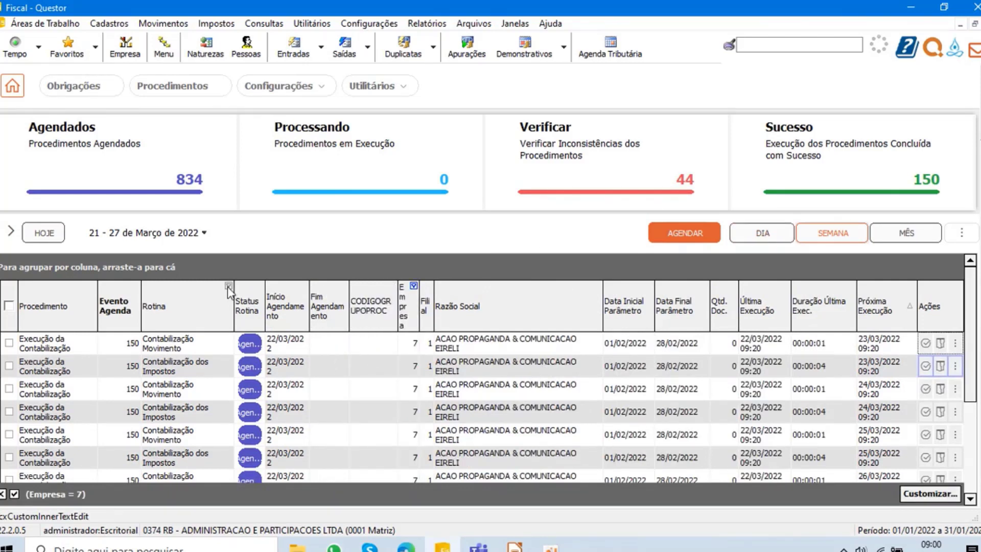
{"action": "left_click", "coordinate": [228, 286]}
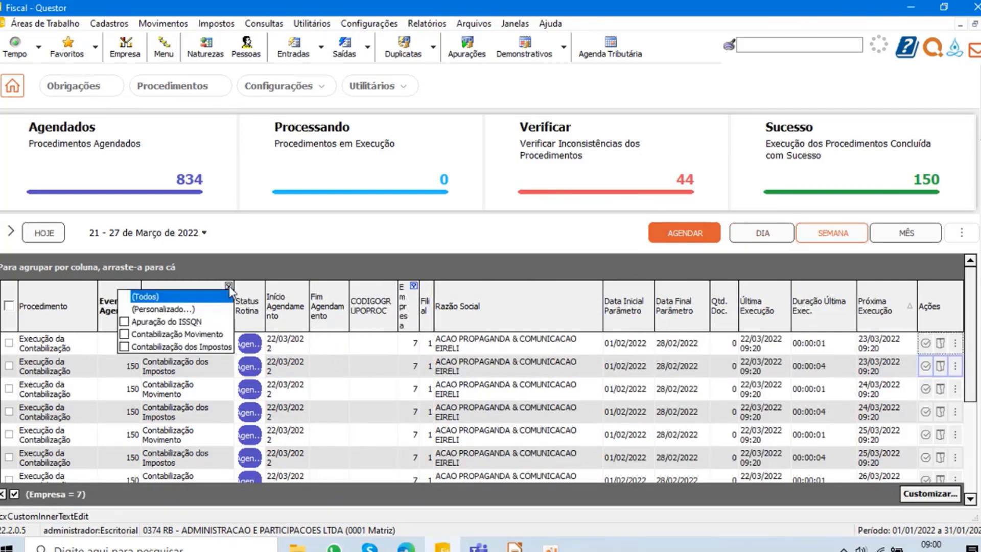
{"action": "left_click", "coordinate": [162, 335]}
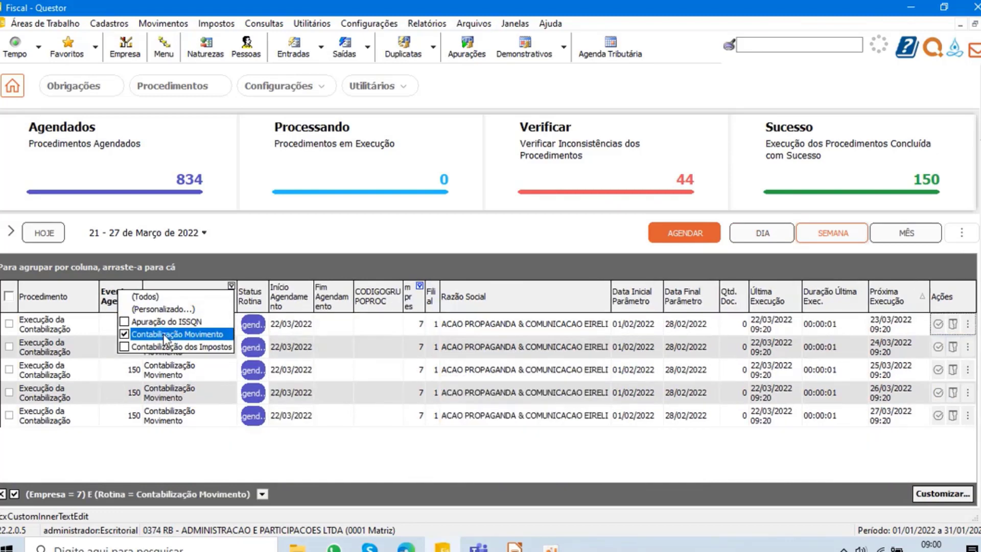
- Open the Contabilização Movimento procedure with next execution on 23/03/2022 for editing
{"action": "left_click", "coordinate": [967, 326]}
{"action": "left_click", "coordinate": [970, 325]}
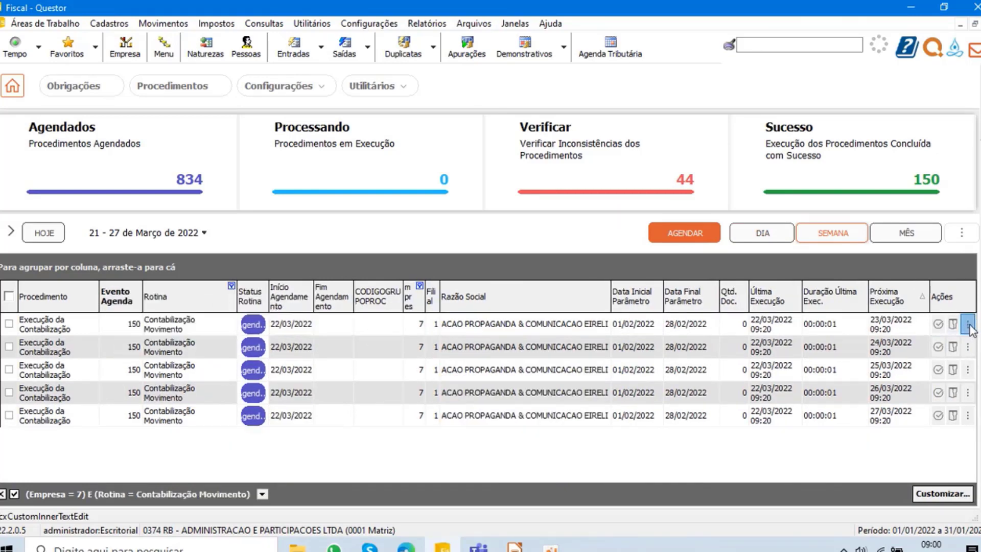
{"action": "left_click", "coordinate": [969, 325]}
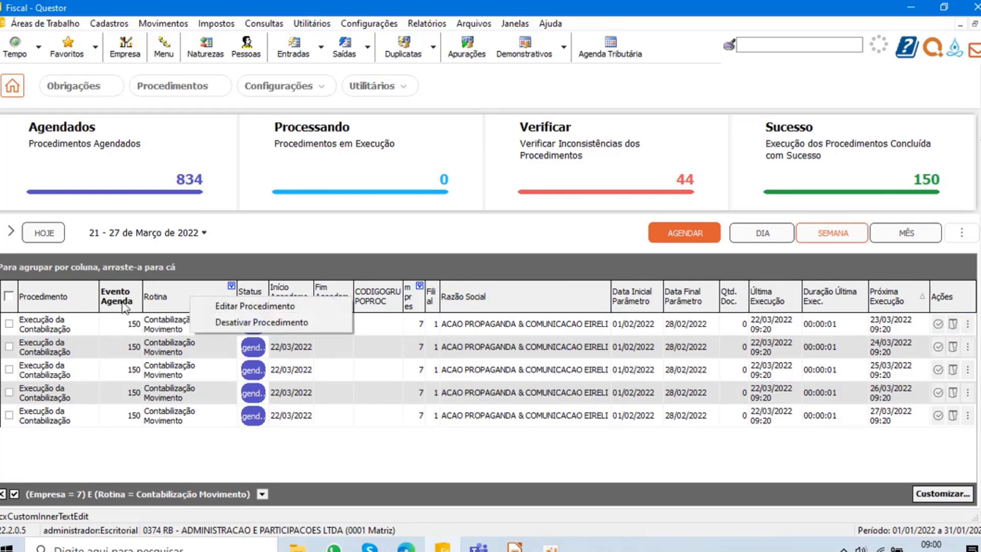
{"action": "left_click", "coordinate": [295, 309]}
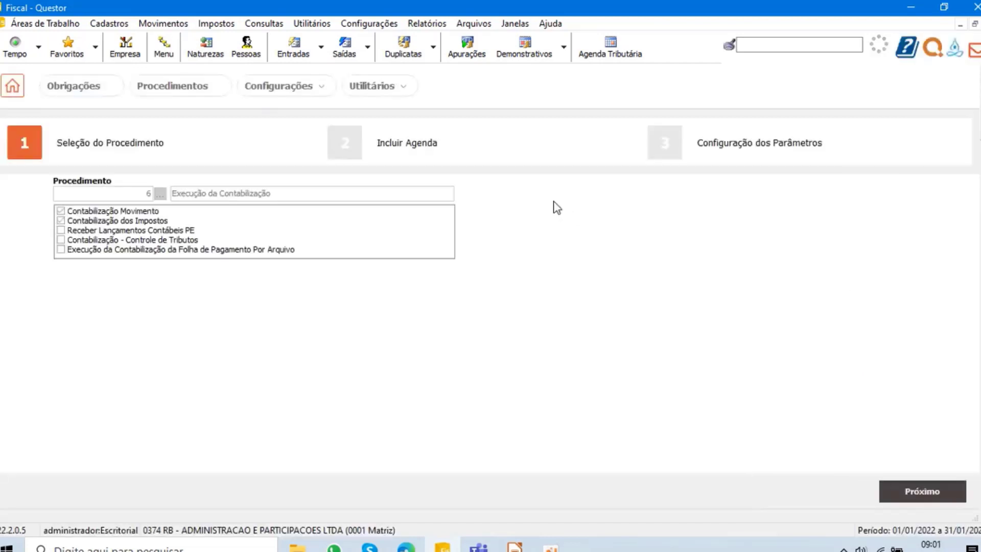
- Switch to the Treinamento Quiu meeting in Microsoft Teams, look through its participant list, and return to Questor
{"action": "left_click", "coordinate": [480, 546]}
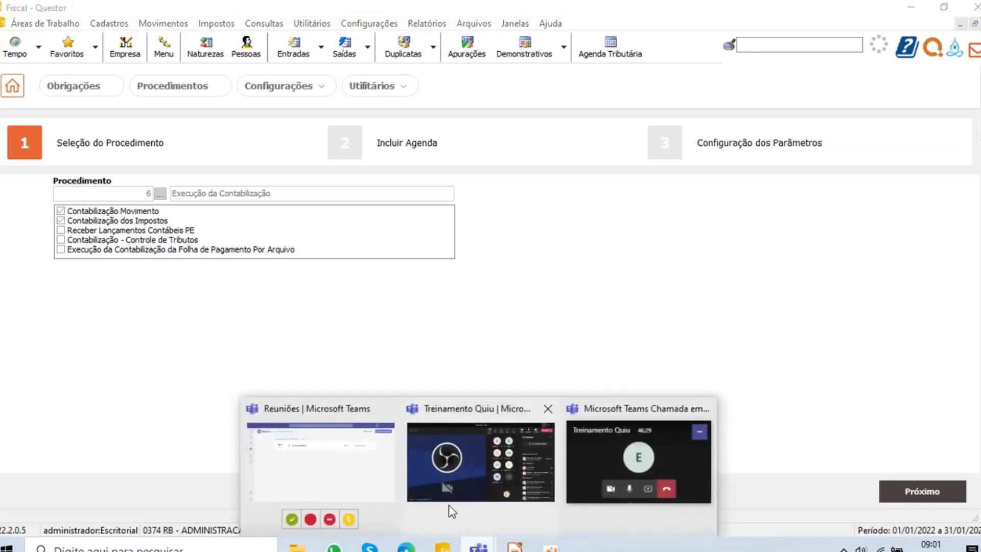
{"action": "left_click", "coordinate": [449, 505]}
{"action": "scroll", "coordinate": [905, 358], "scroll_direction": "down", "scroll_amount": 4}
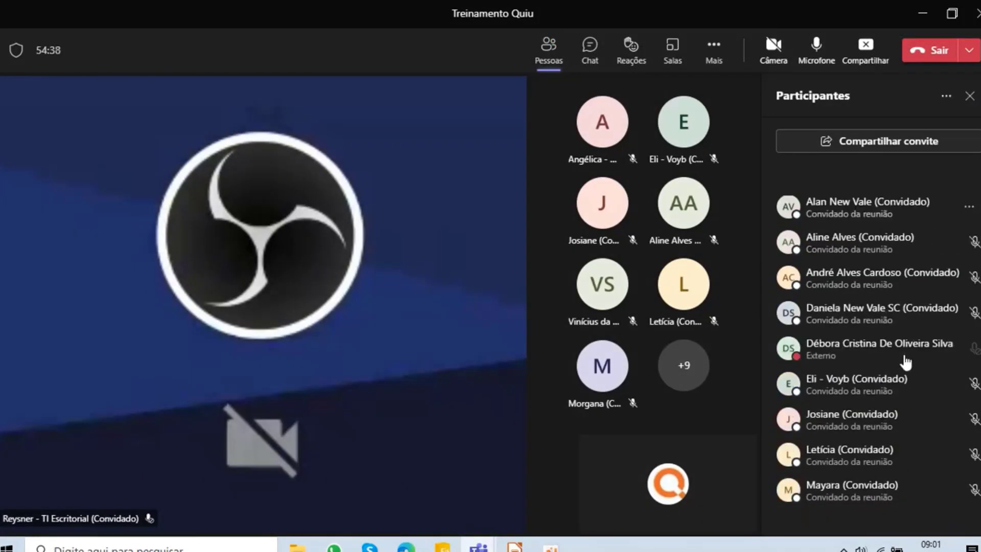
{"action": "scroll", "coordinate": [910, 304], "scroll_direction": "up", "scroll_amount": 3}
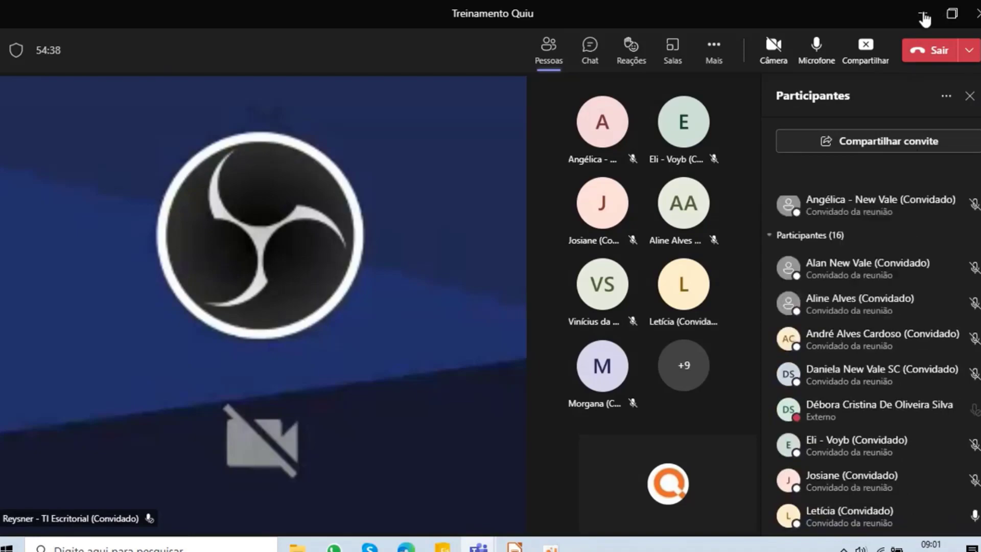
{"action": "left_click", "coordinate": [923, 13]}
{"action": "left_click", "coordinate": [923, 13]}
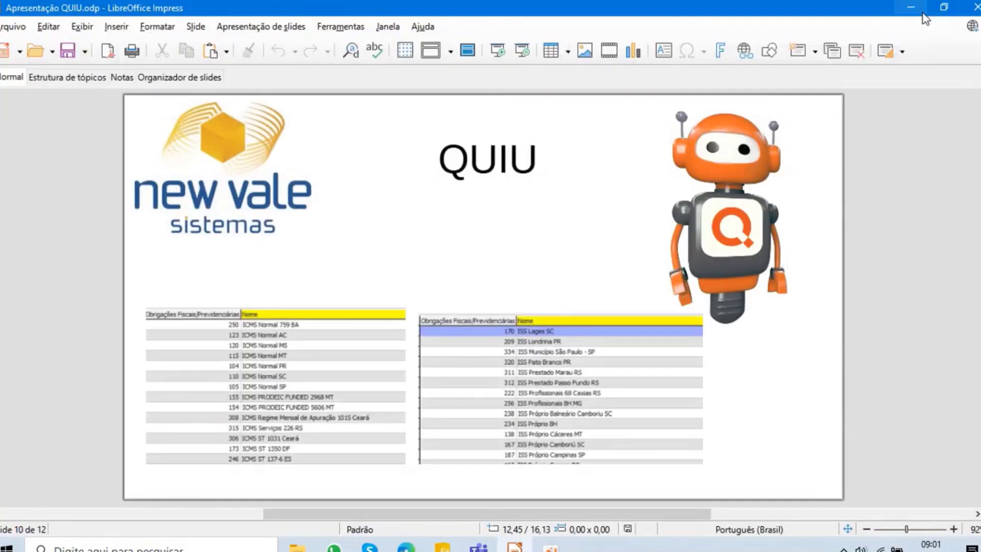
{"action": "left_click", "coordinate": [443, 548]}
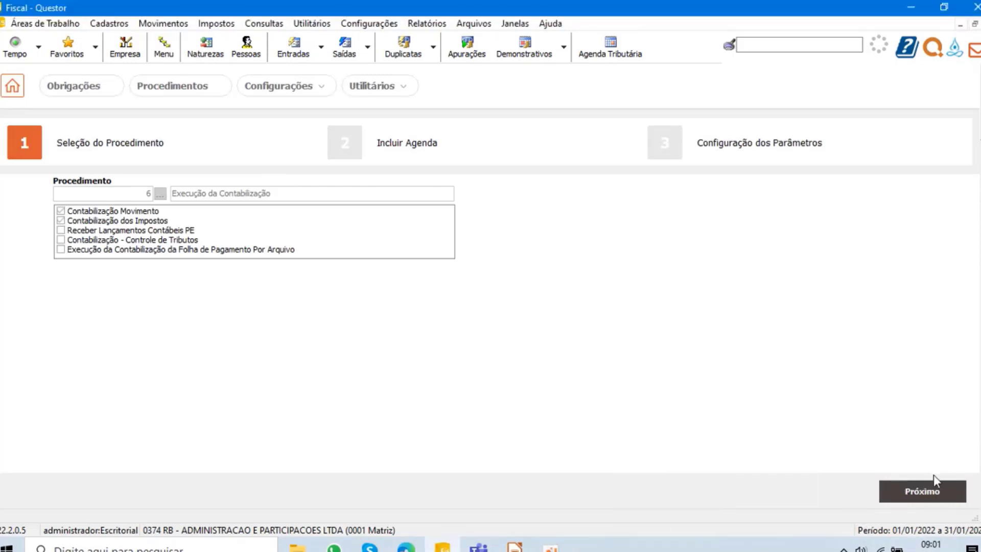
- Review the schedule settings of Execução da Contabilização, and cancel the editing without changes
{"action": "left_click", "coordinate": [923, 492]}
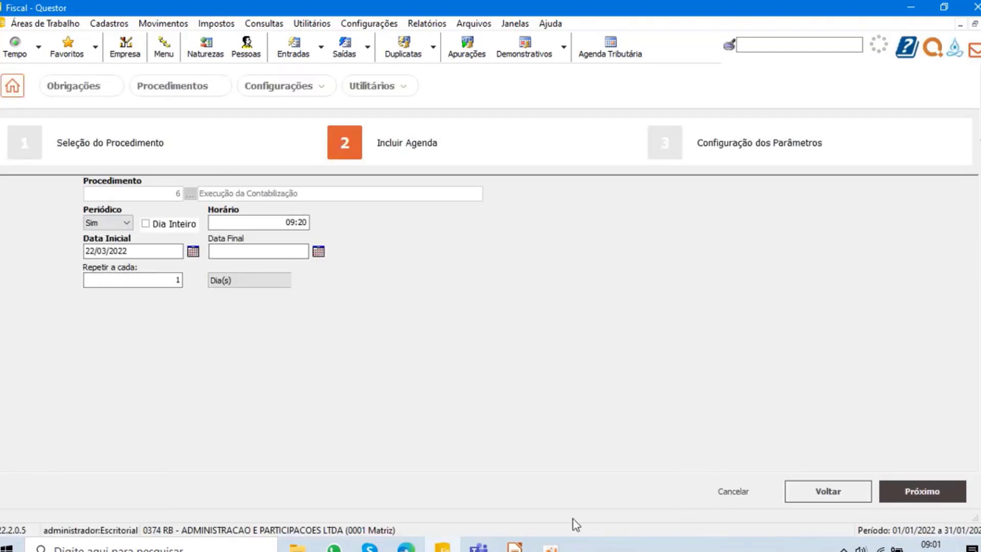
{"action": "left_click", "coordinate": [738, 495]}
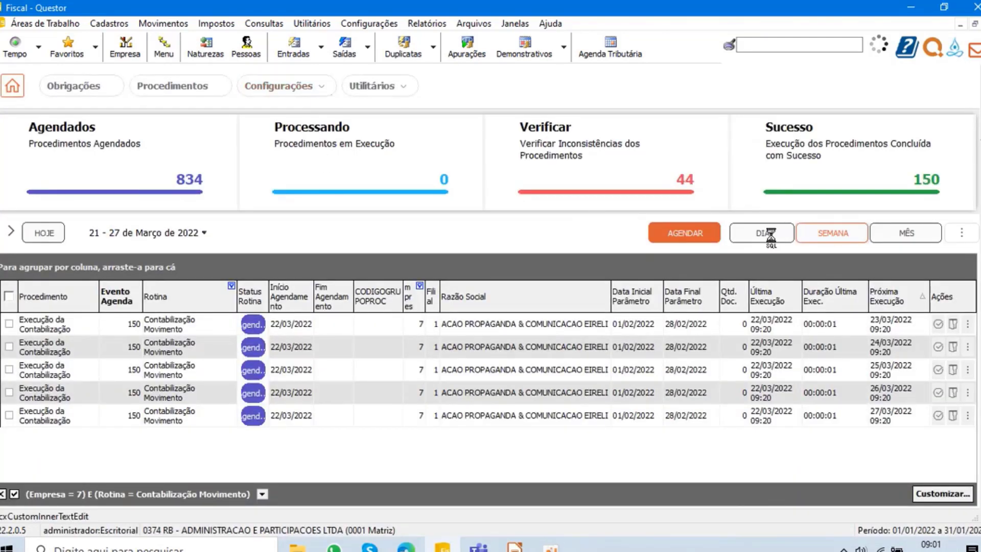
- Return to the daily view of the procedures and clear the routine and company filters
{"action": "left_click", "coordinate": [762, 235]}
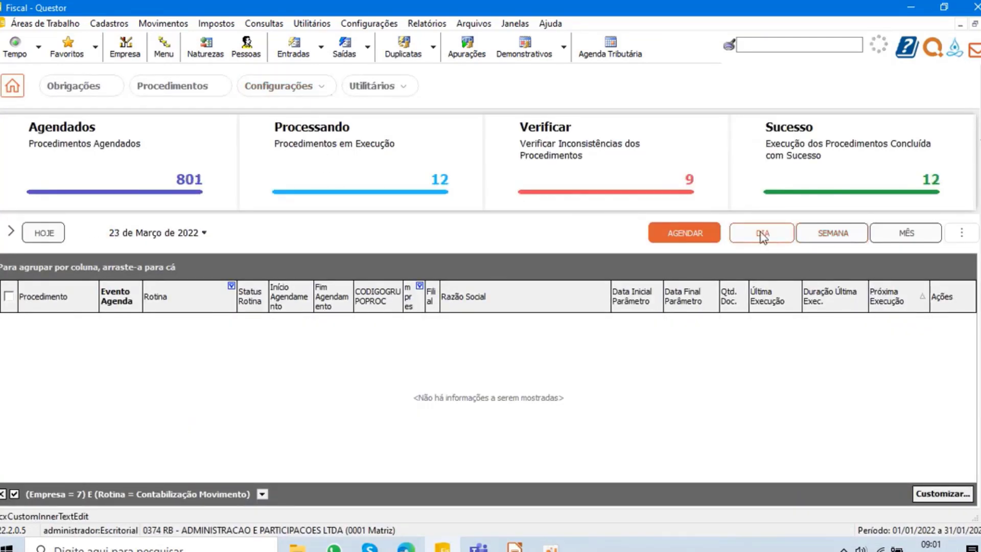
{"action": "left_click", "coordinate": [233, 287]}
{"action": "left_click", "coordinate": [200, 292]}
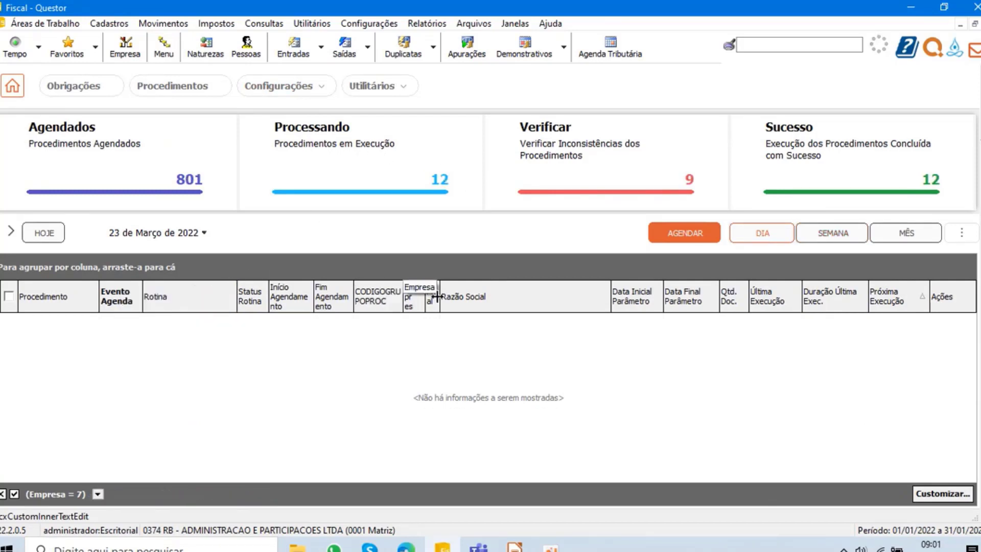
{"action": "left_click", "coordinate": [420, 285]}
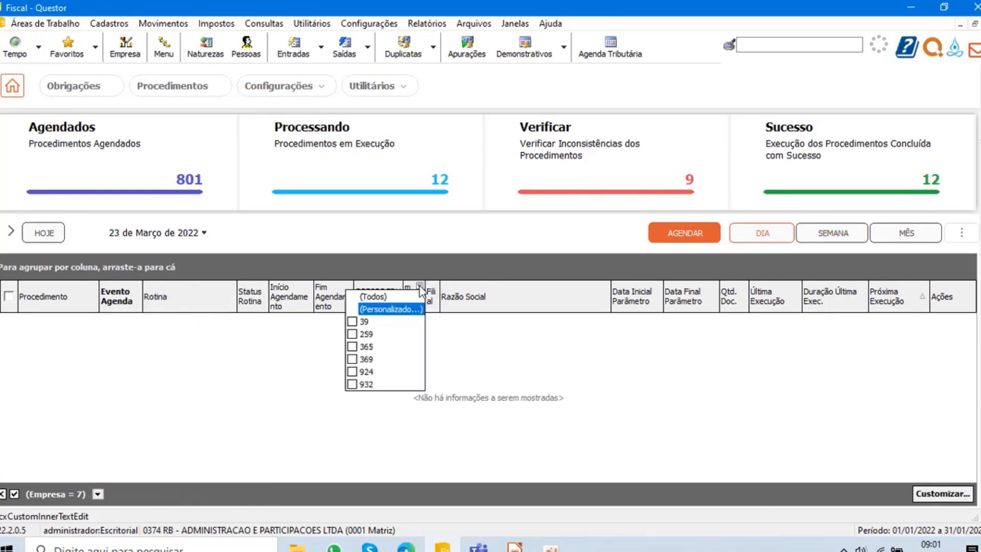
{"action": "left_click", "coordinate": [388, 300]}
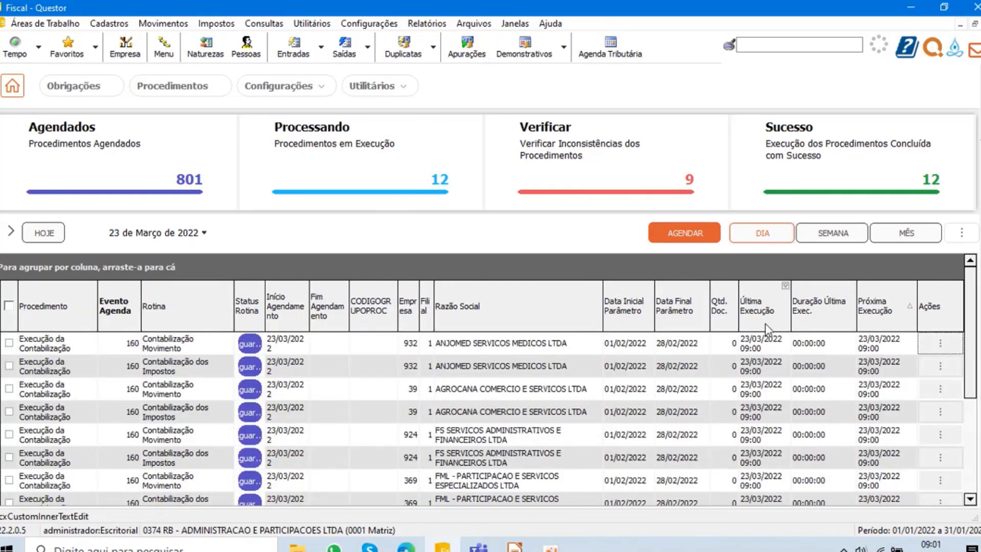
- List the day's procedures to verify and those in execution
{"action": "left_click", "coordinate": [613, 151]}
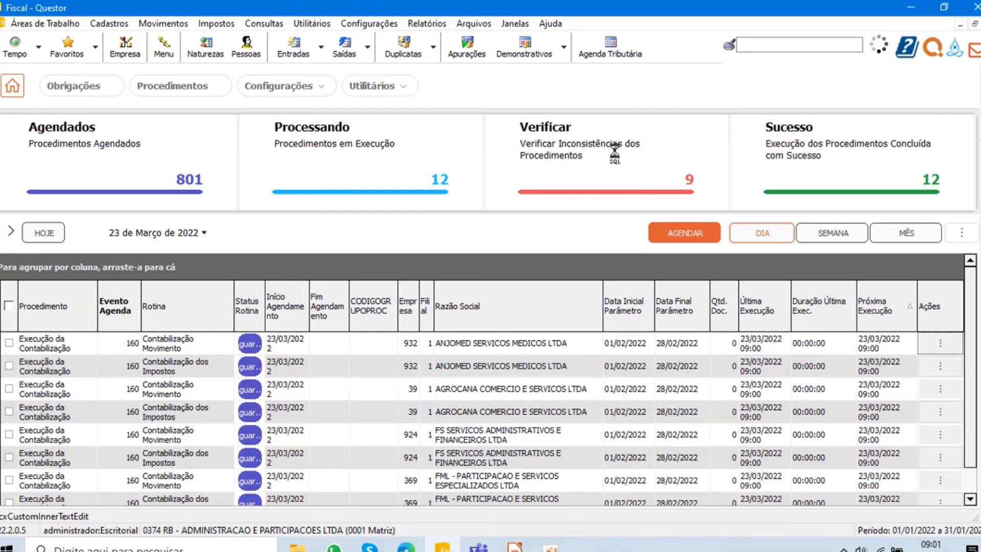
{"action": "left_click", "coordinate": [391, 164]}
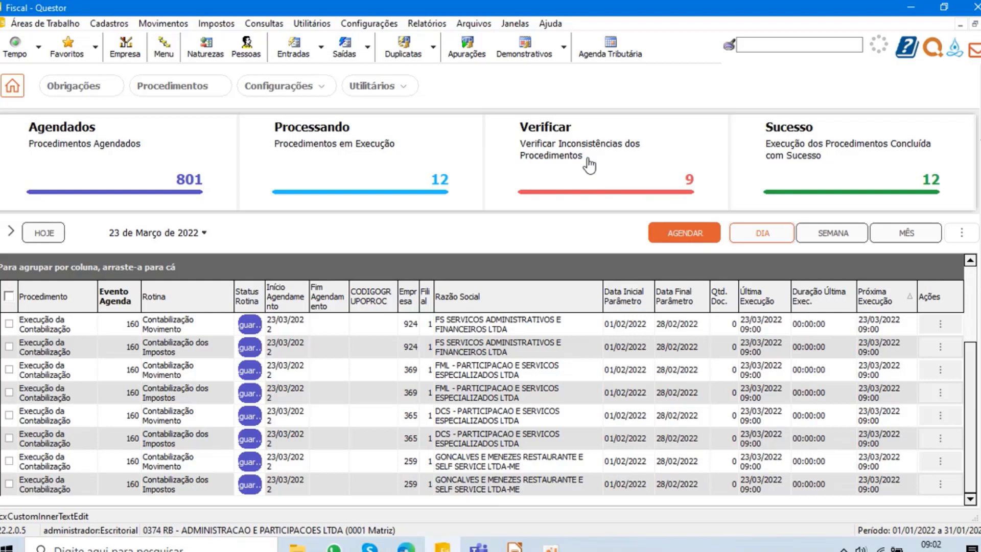
- Open the Entradas of company 374 with the initial period 01/01/2021, view the last entry, and close the records
{"action": "left_click", "coordinate": [302, 51]}
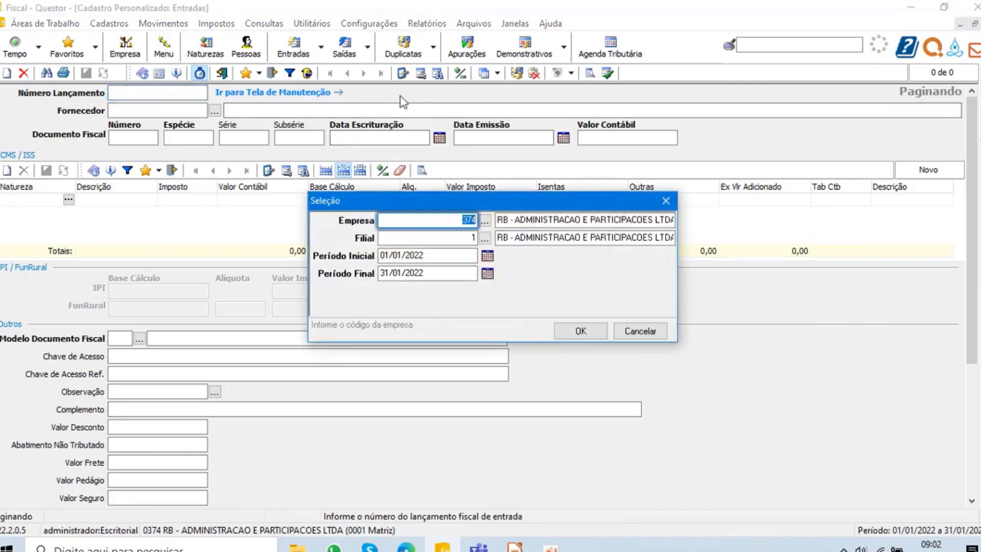
{"action": "key", "text": "Tab"}
{"action": "key", "text": "Tab"}
{"action": "type", "text": "01/01/2021"}
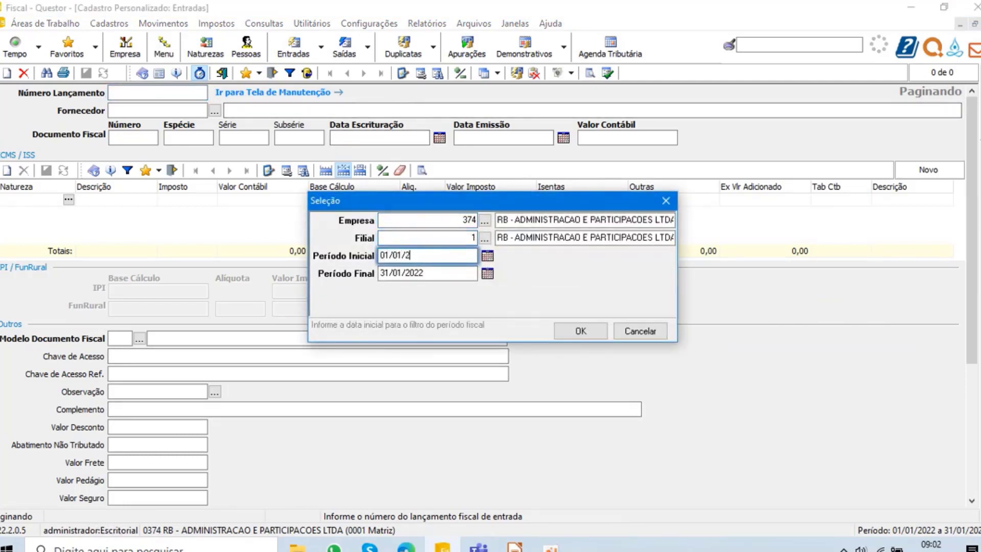
{"action": "key", "text": "Tab"}
{"action": "key", "text": "Return"}
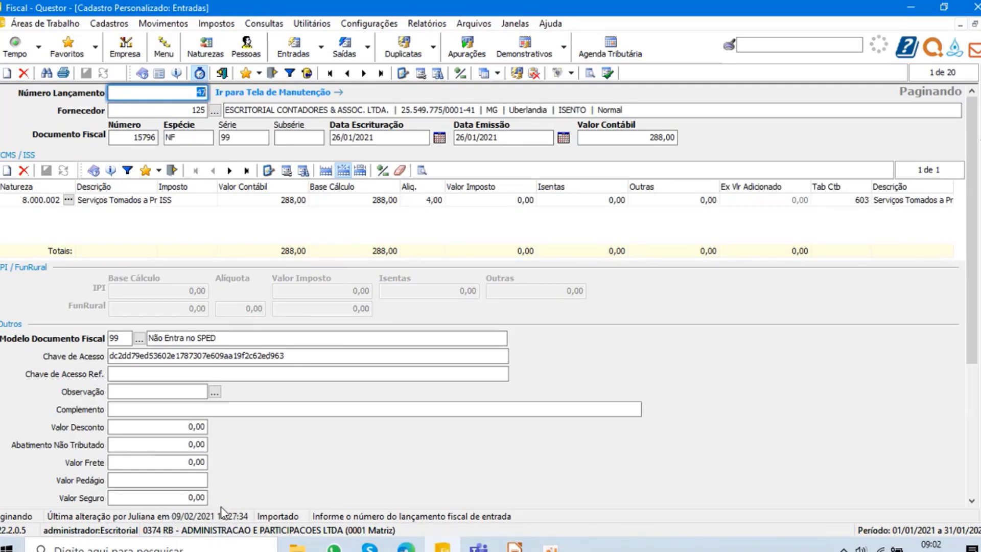
{"action": "left_click", "coordinate": [381, 73]}
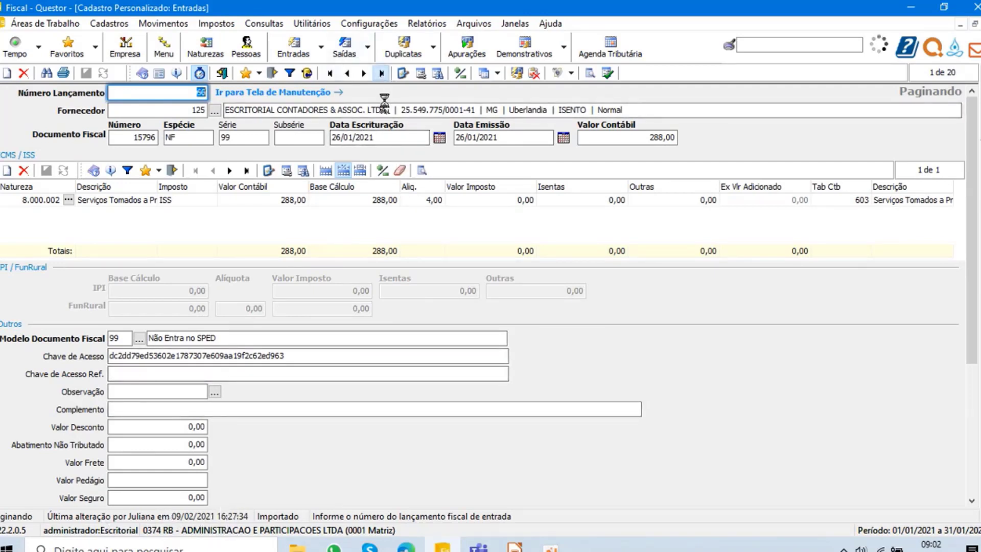
{"action": "left_click", "coordinate": [223, 73]}
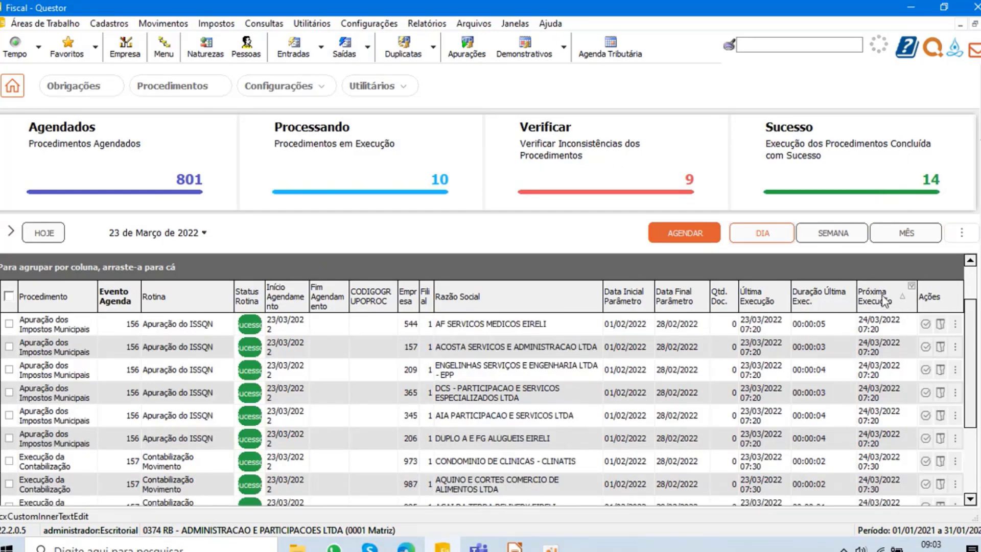
- List the procedures in execution again, glance at the Configurações options, and list the procedures to verify
{"action": "left_click", "coordinate": [360, 161]}
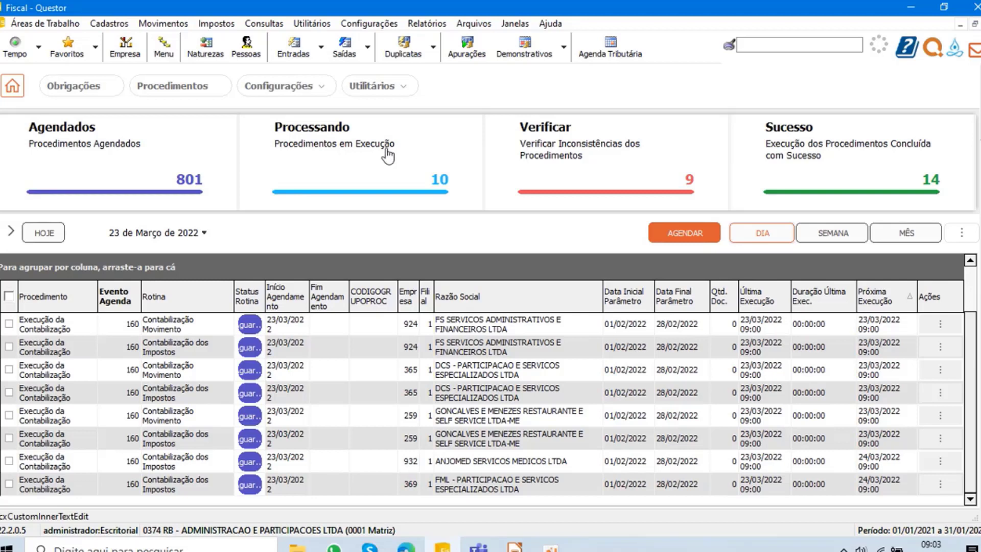
{"action": "left_click", "coordinate": [380, 27]}
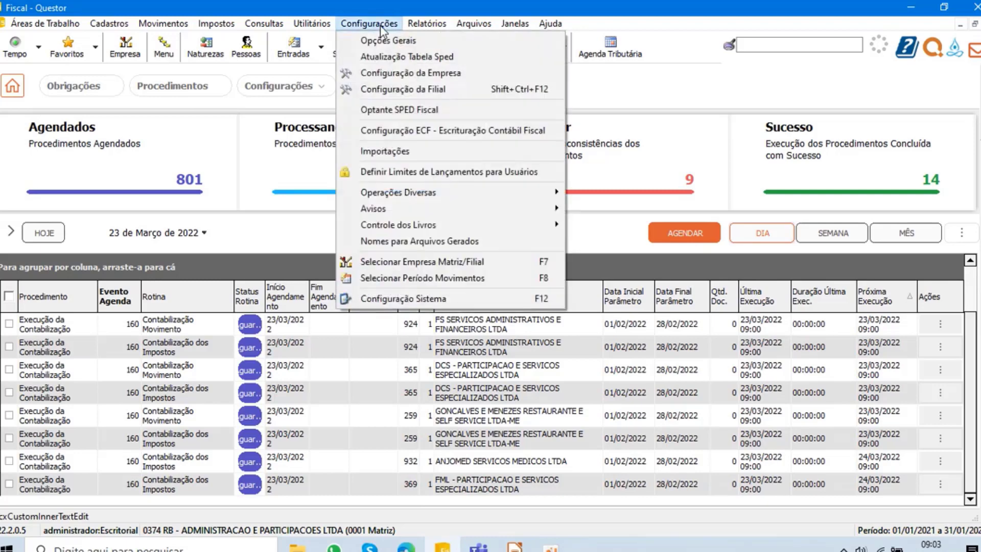
{"action": "left_click", "coordinate": [646, 154]}
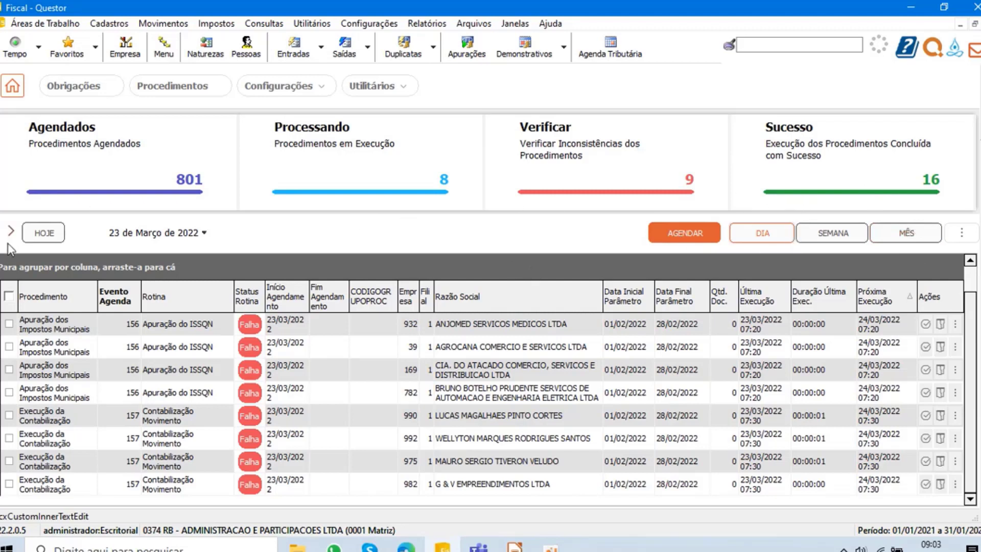
- Start scheduling a new procedure, look through the available procedures, and choose procedure 13, Importação de pagamentos do Site E-CAC
{"action": "left_click", "coordinate": [686, 236]}
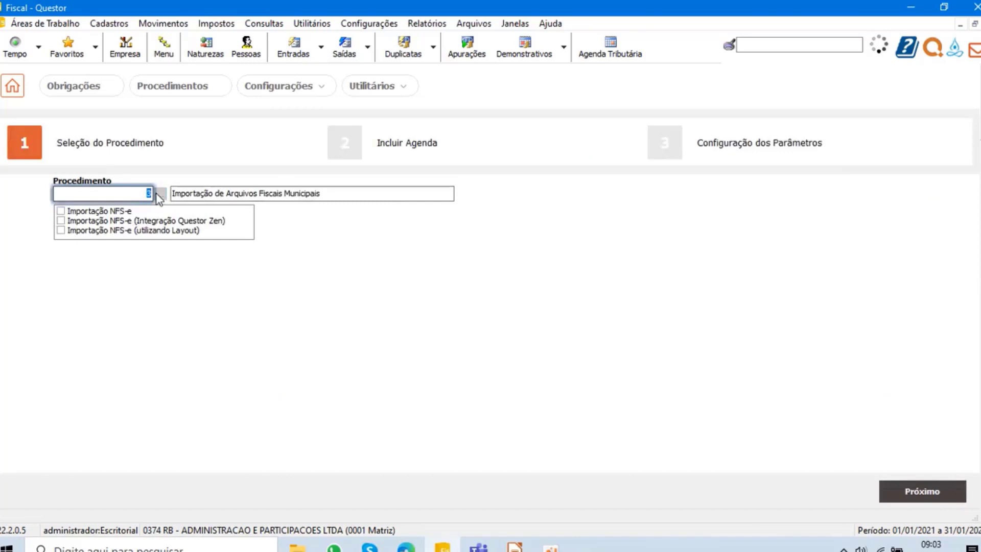
{"action": "left_click", "coordinate": [159, 195]}
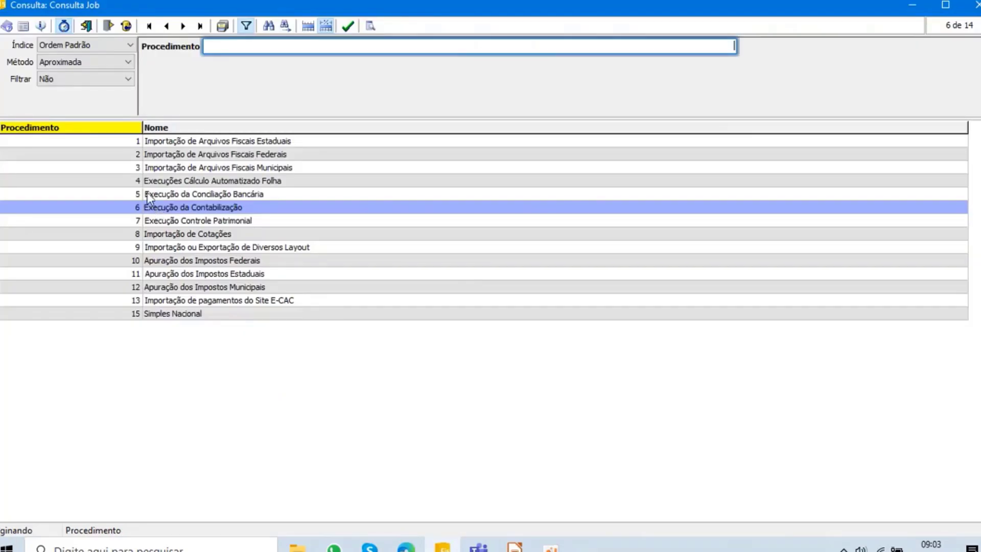
{"action": "left_click", "coordinate": [219, 141]}
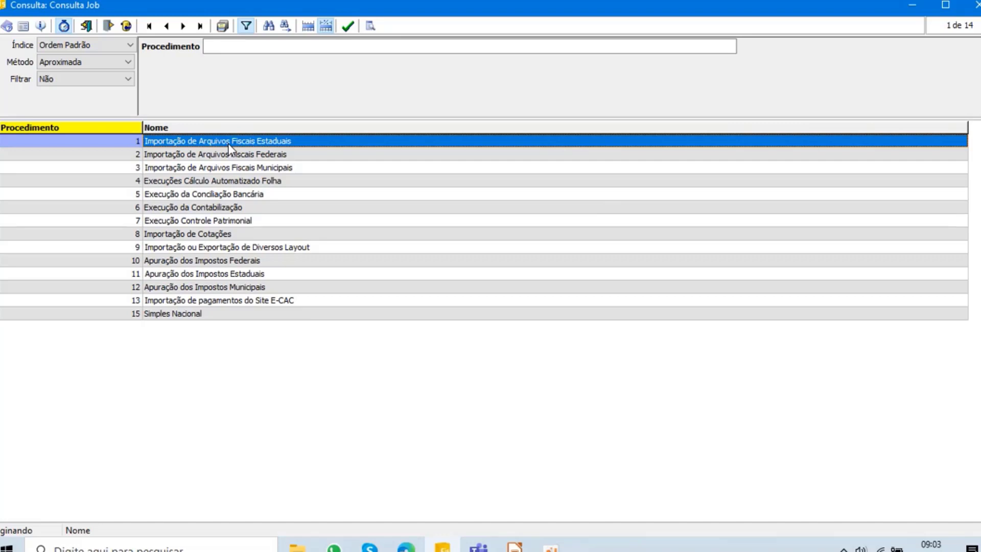
{"action": "left_click", "coordinate": [194, 210]}
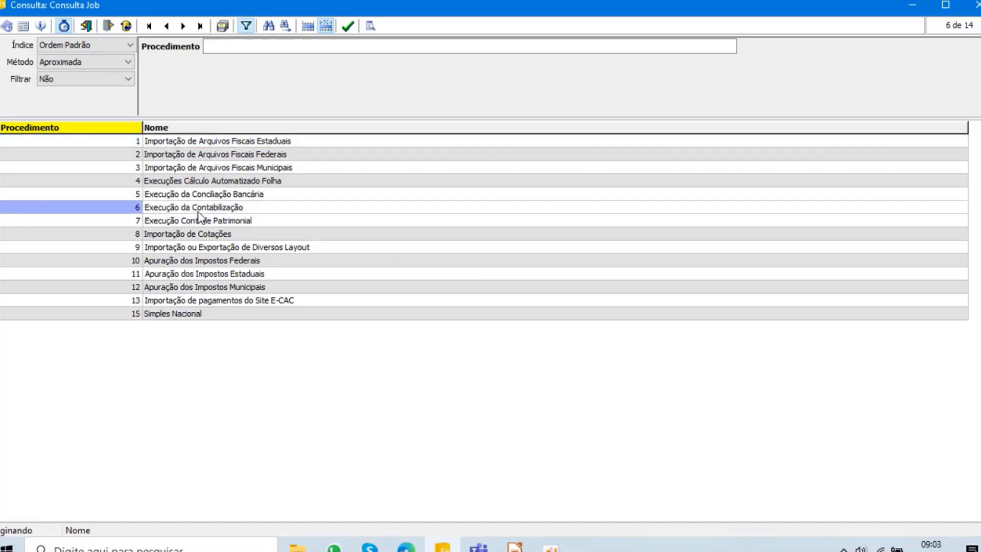
{"action": "left_click", "coordinate": [206, 221]}
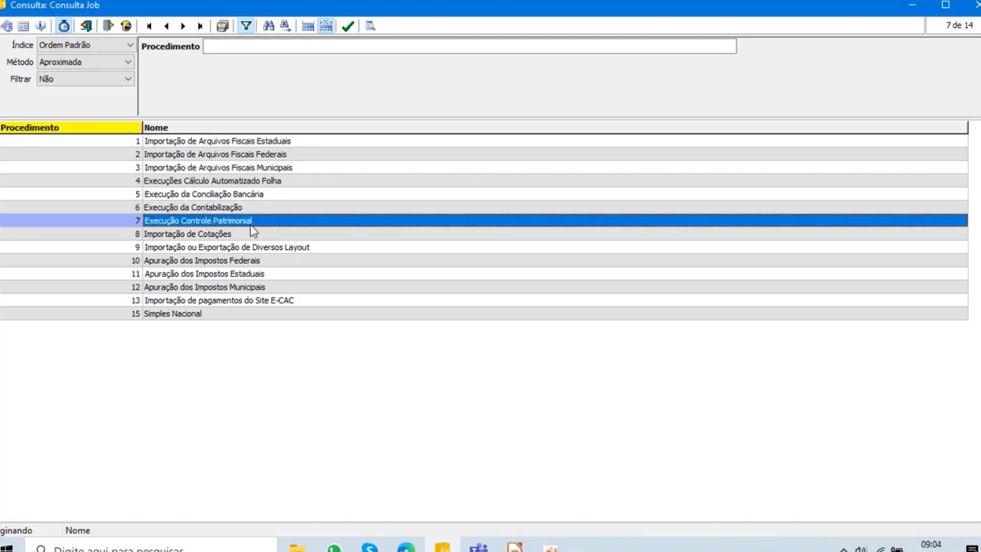
{"action": "left_click", "coordinate": [199, 235]}
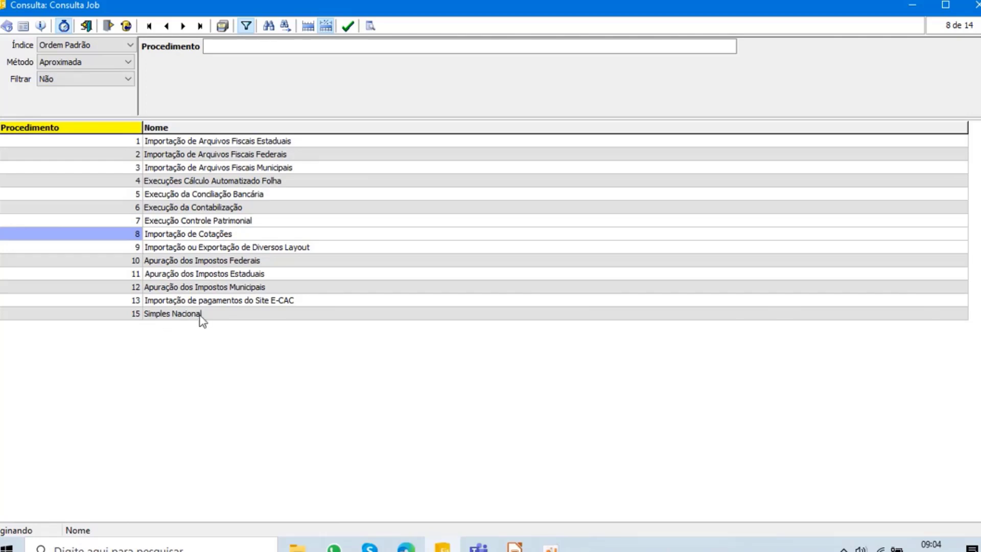
{"action": "left_click", "coordinate": [229, 301]}
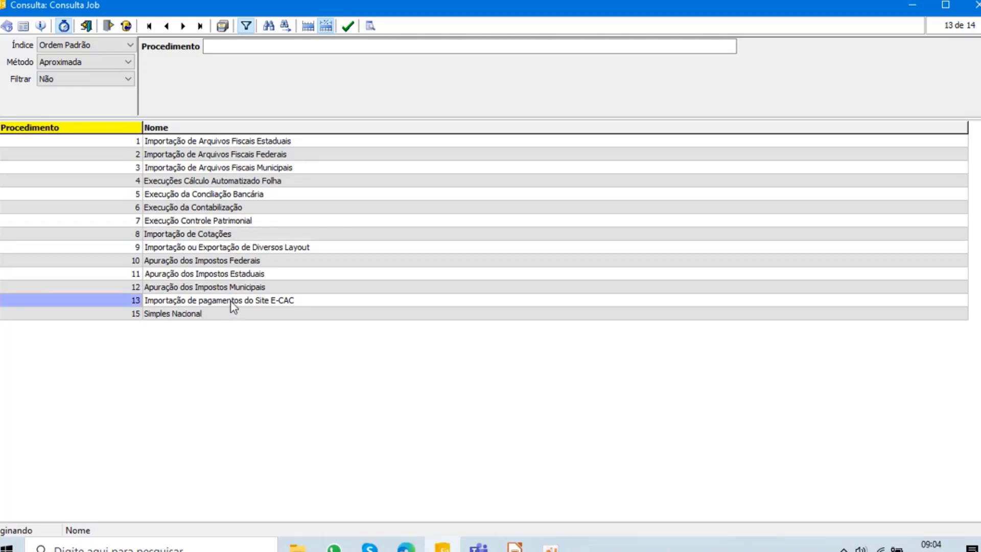
{"action": "double_click", "coordinate": [231, 300]}
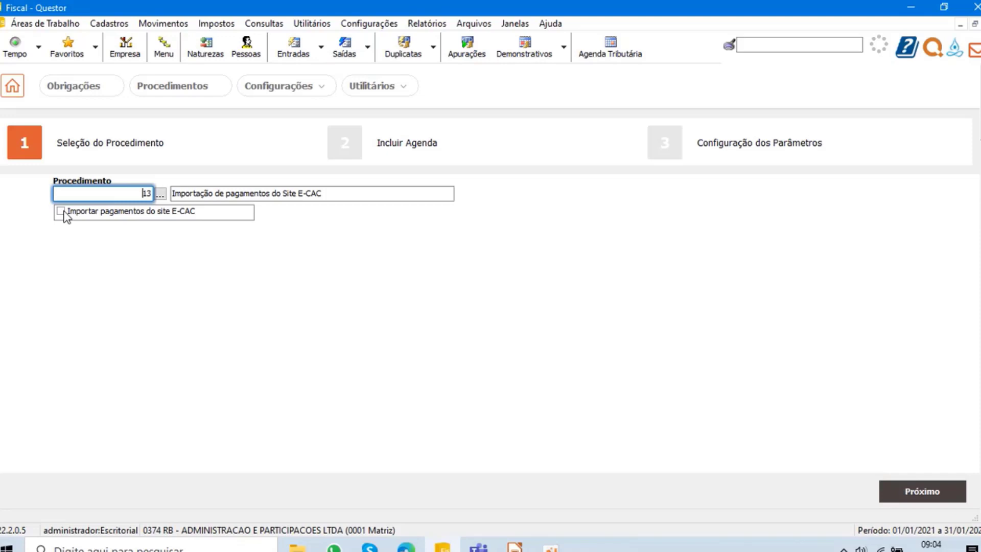
- Try to schedule the Importar pagamentos do site E-CAC routine from the Fiscal module
{"action": "left_click", "coordinate": [61, 211]}
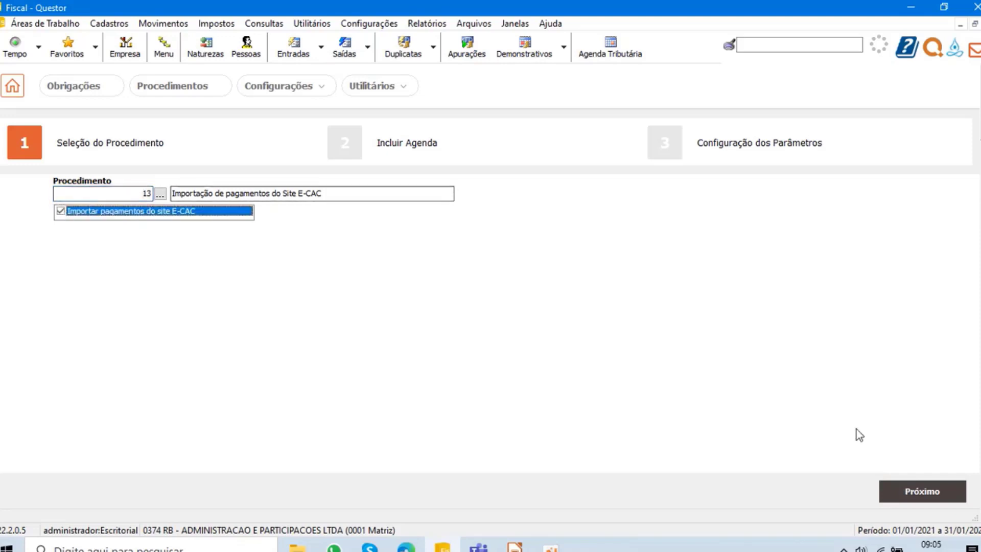
{"action": "left_click", "coordinate": [915, 495]}
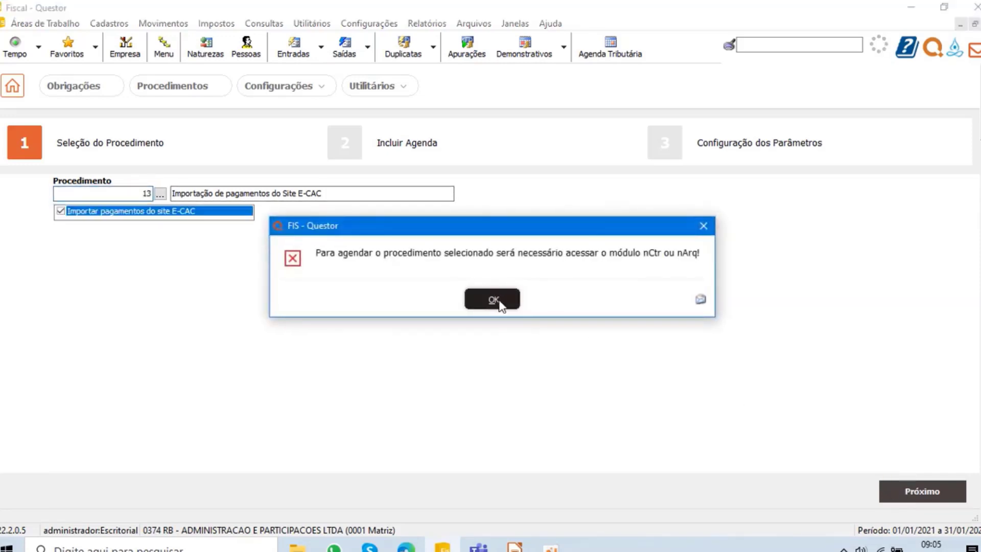
{"action": "left_click", "coordinate": [494, 300]}
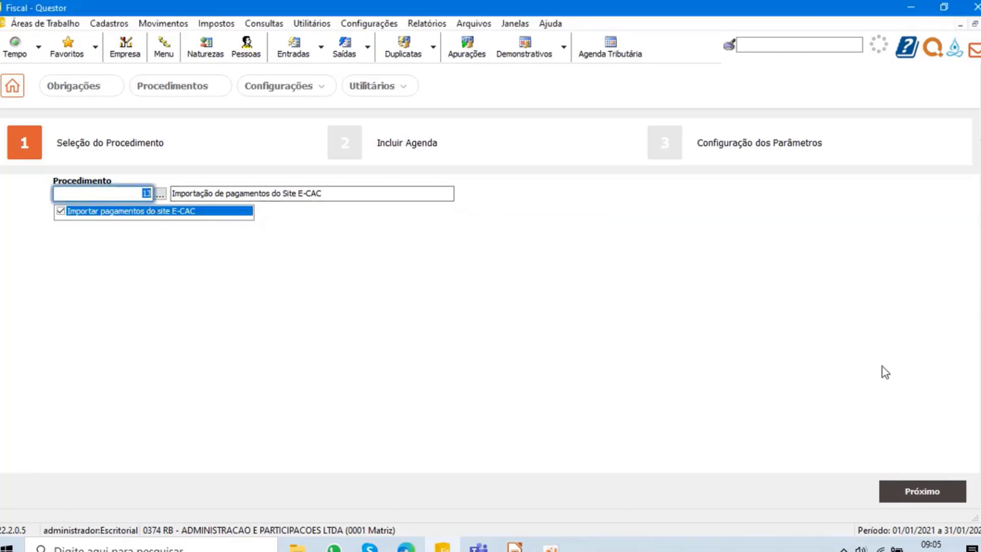
{"action": "left_click", "coordinate": [933, 494]}
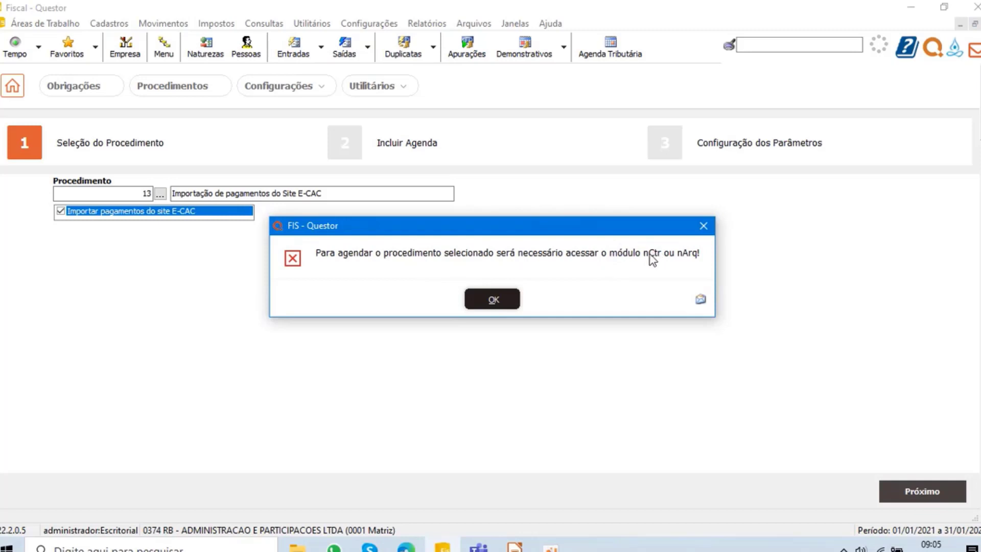
{"action": "left_click", "coordinate": [499, 299]}
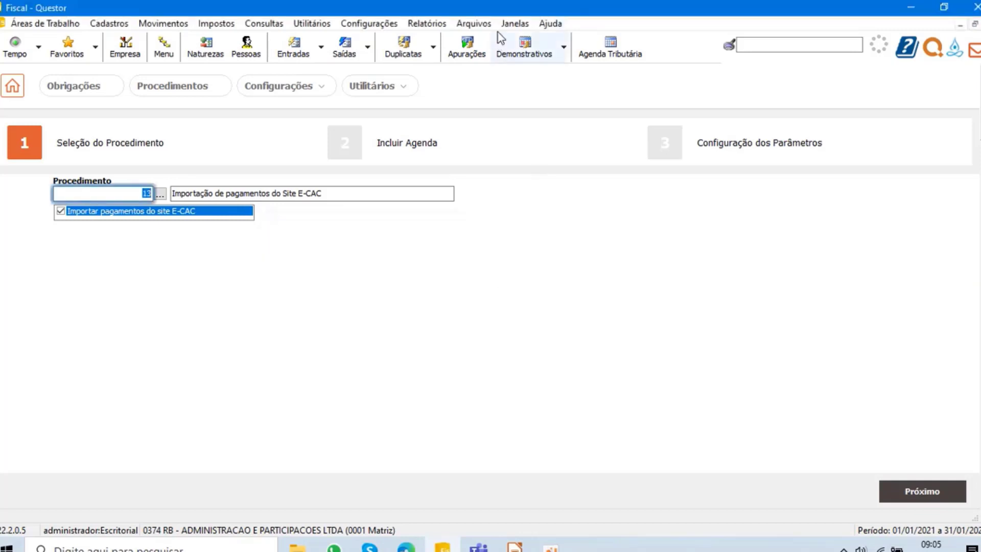
- Switch to the Controle de Tributos module with company 898, branch 1 and initial period 01/11/2021
{"action": "left_click", "coordinate": [515, 25]}
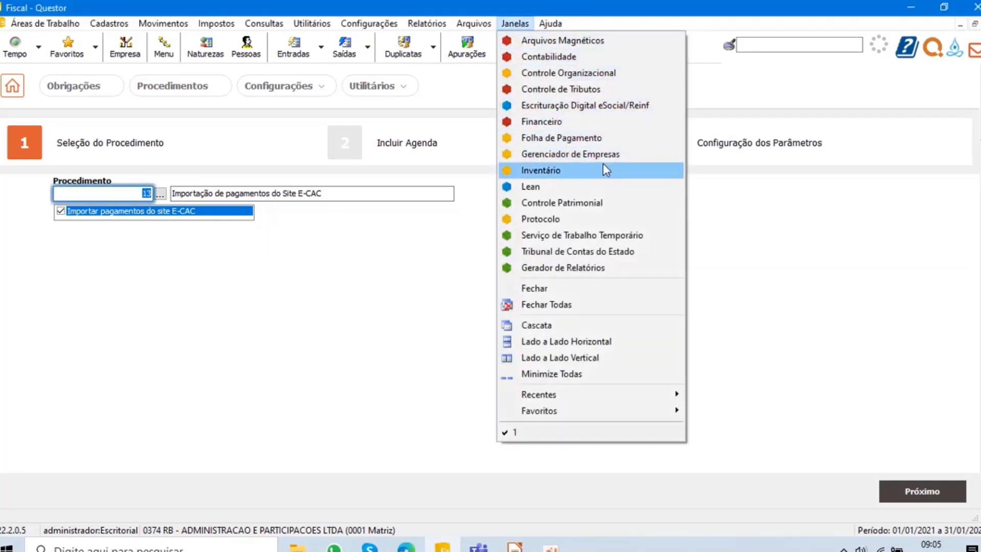
{"action": "left_click", "coordinate": [608, 90]}
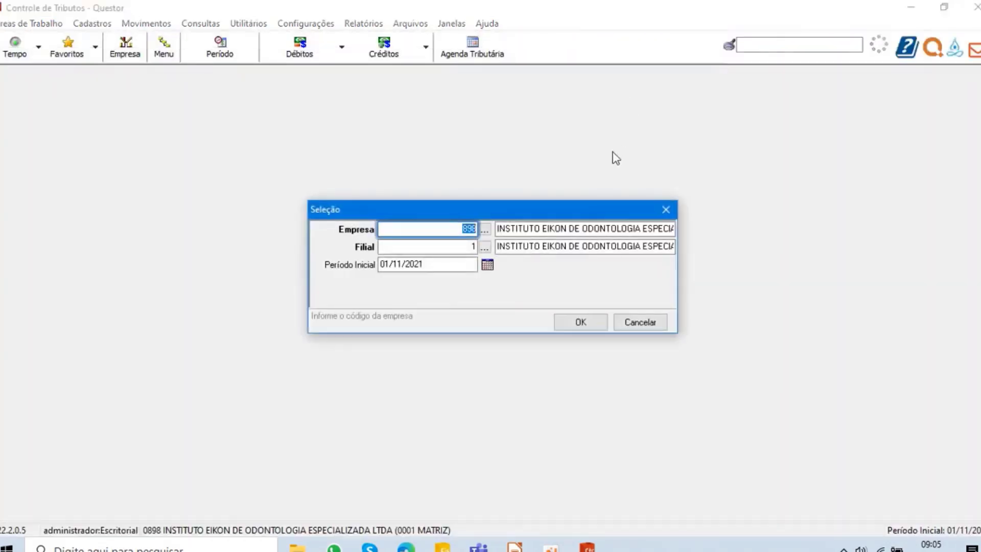
{"action": "left_click", "coordinate": [578, 333]}
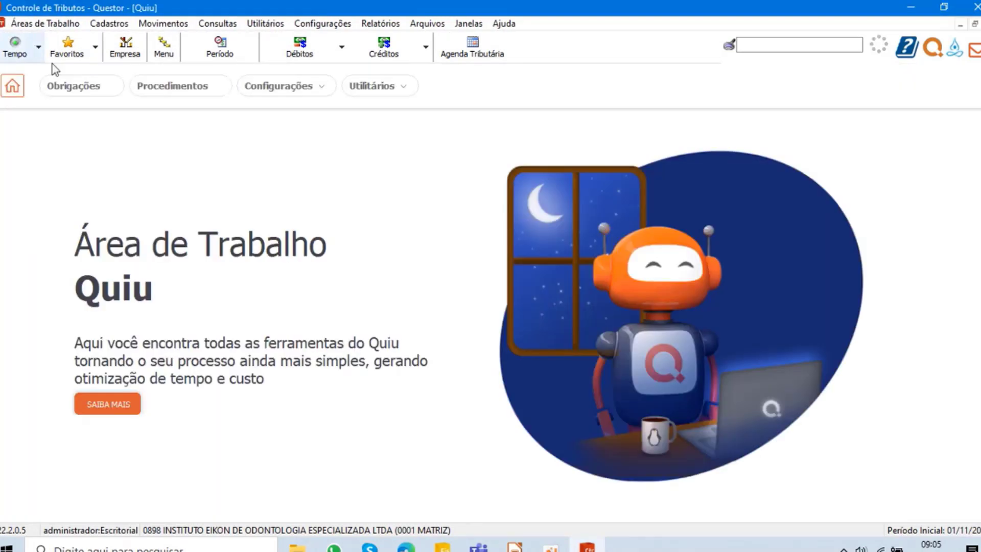
- Start a schedule for procedure 13, Importação de pagamentos do Site E-CAC, with the Importar pagamentos do site E-CAC routine included
{"action": "left_click", "coordinate": [212, 87]}
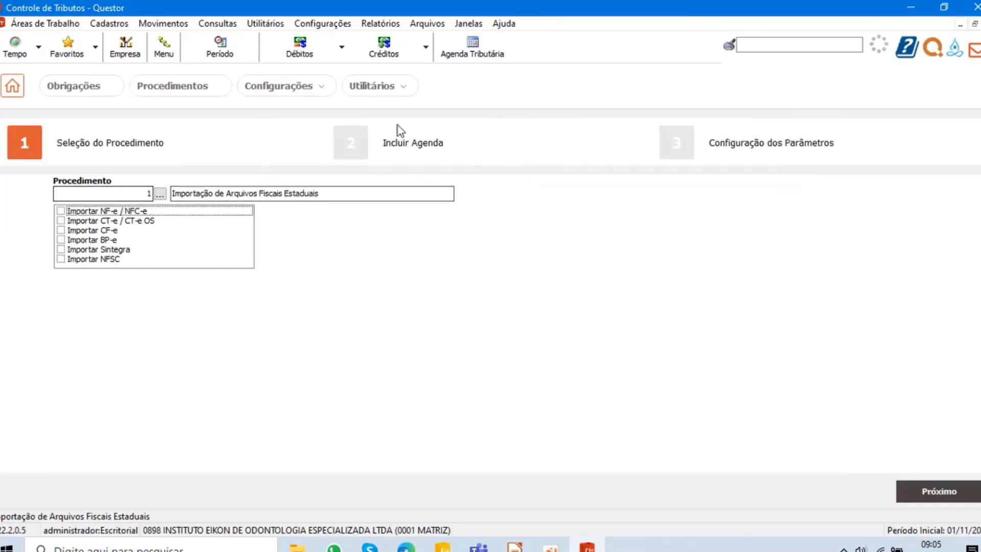
{"action": "left_click", "coordinate": [160, 194]}
{"action": "double_click", "coordinate": [228, 302]}
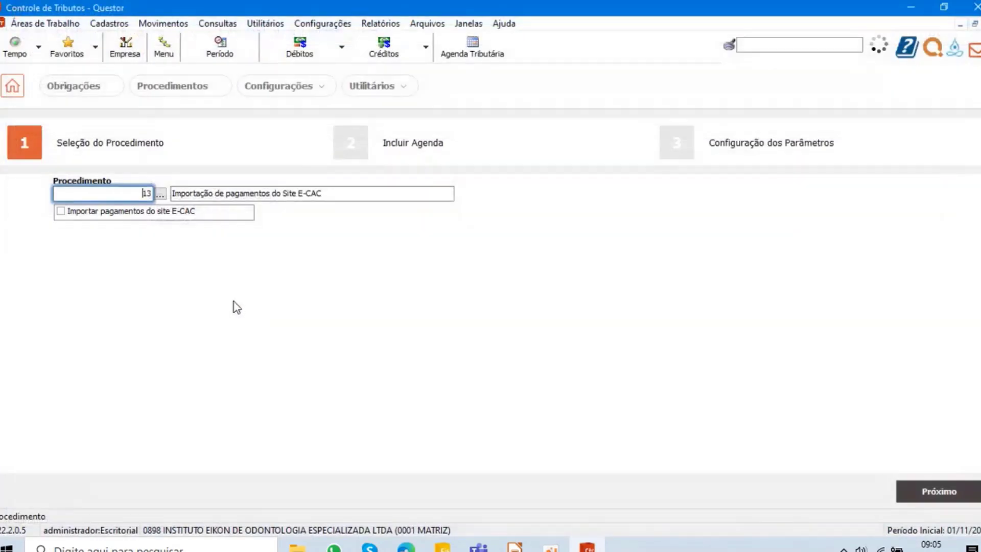
{"action": "left_click", "coordinate": [61, 211]}
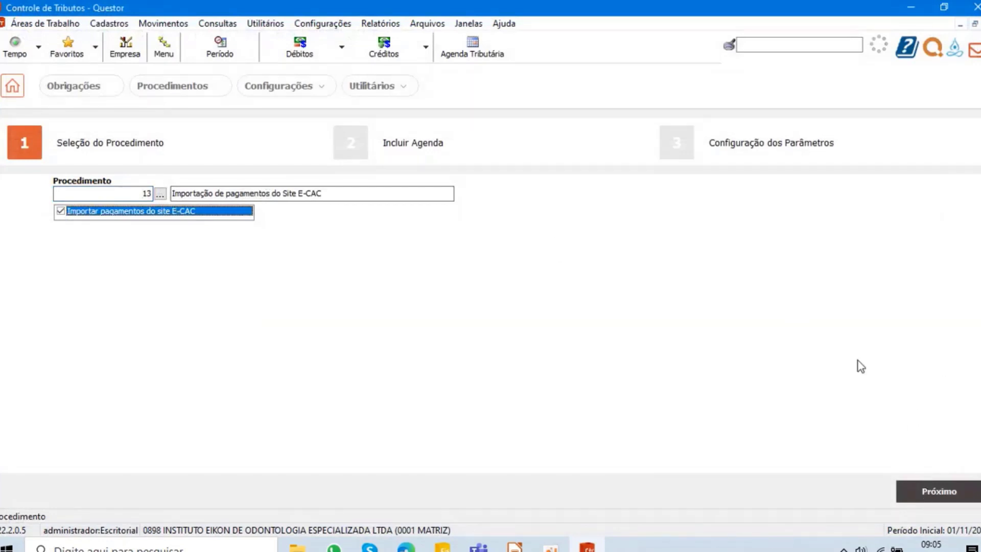
{"action": "left_click", "coordinate": [936, 495]}
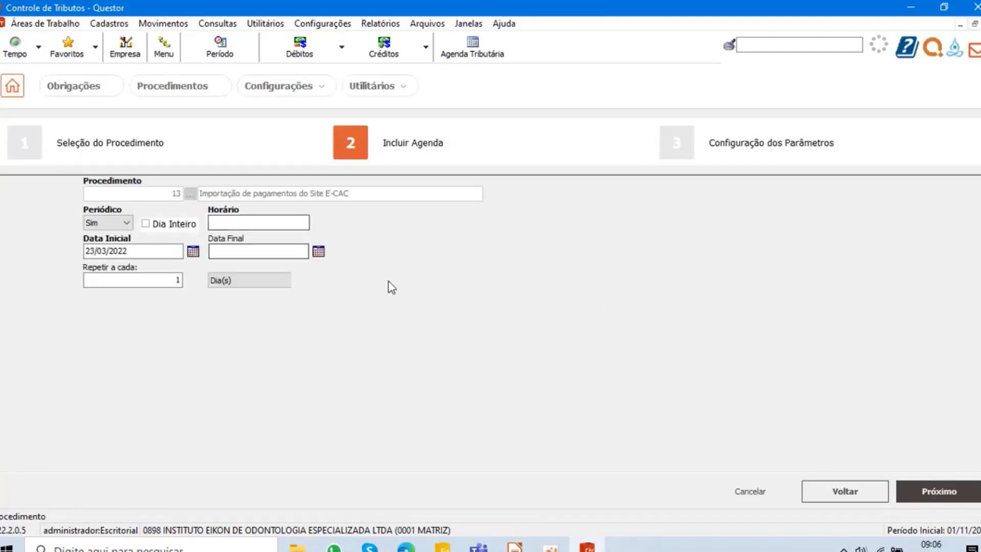
- Set the schedule's time to 09:10 and view the certificate type options in its parameter configuration
{"action": "left_click", "coordinate": [284, 222]}
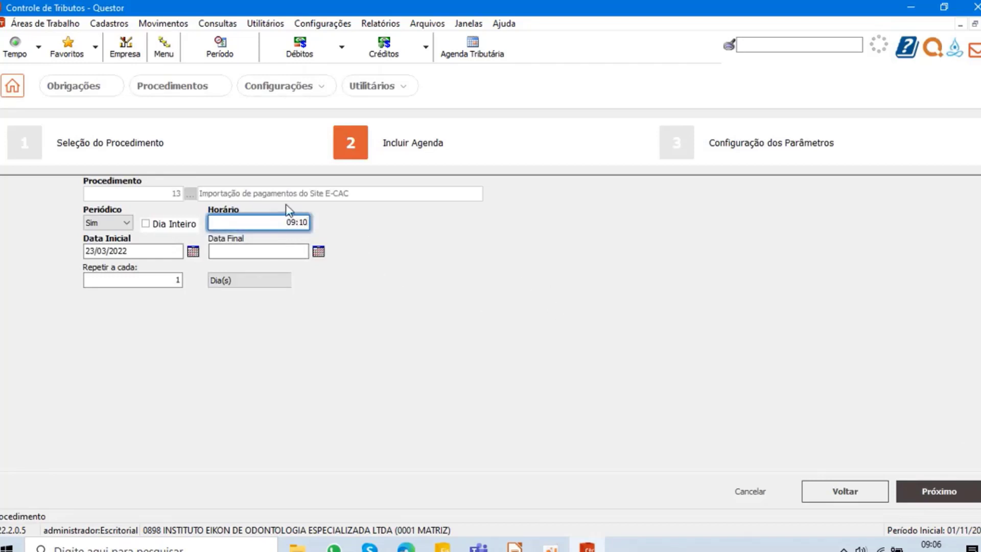
{"action": "left_click", "coordinate": [941, 493]}
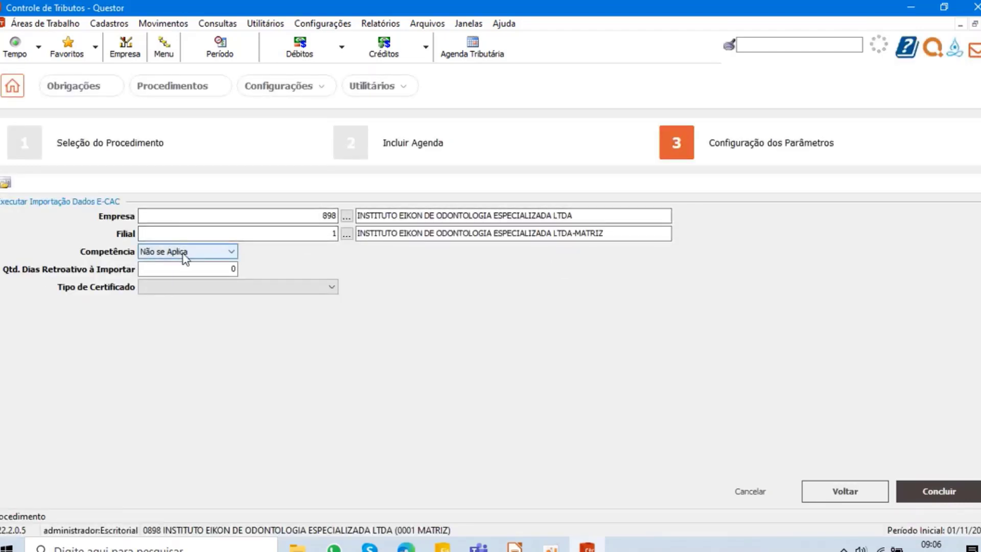
{"action": "left_click", "coordinate": [233, 291]}
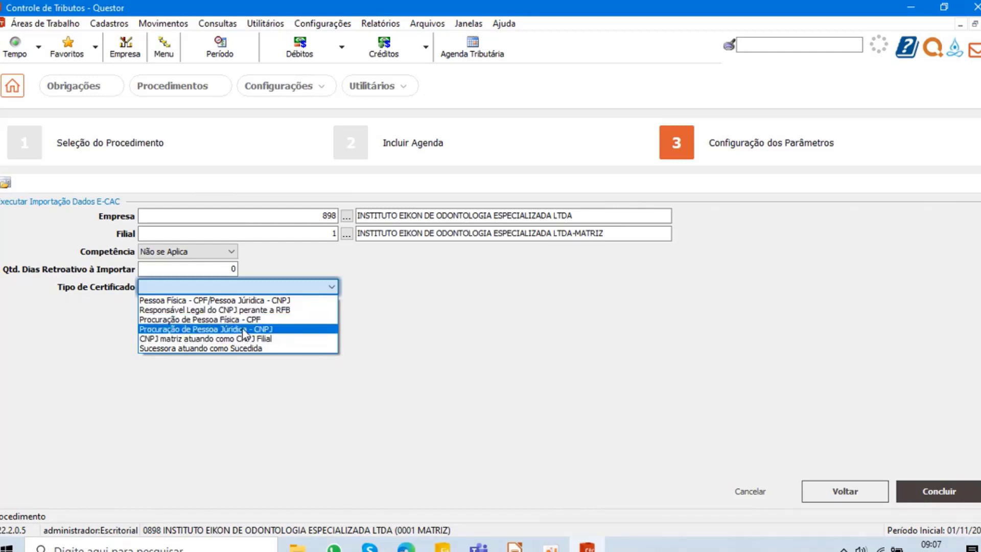
{"action": "left_click", "coordinate": [430, 347]}
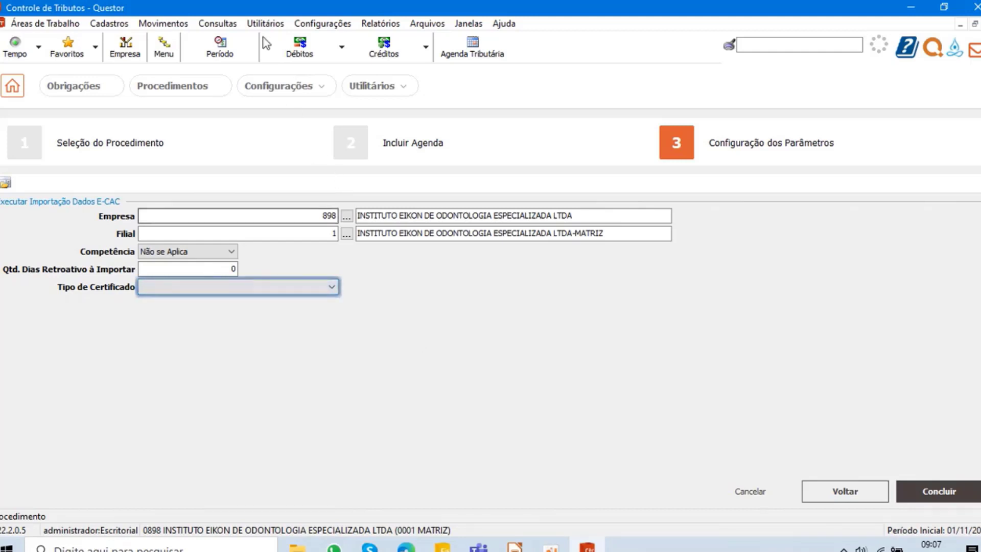
- View the Quiu digital certificate registration with its automated routines, and close it
{"action": "left_click", "coordinate": [292, 91]}
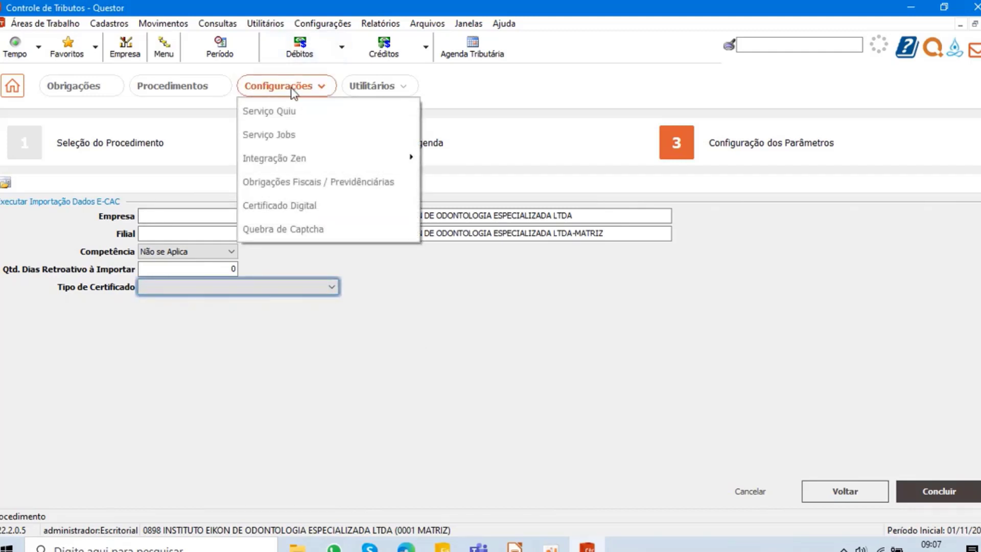
{"action": "left_click", "coordinate": [278, 205]}
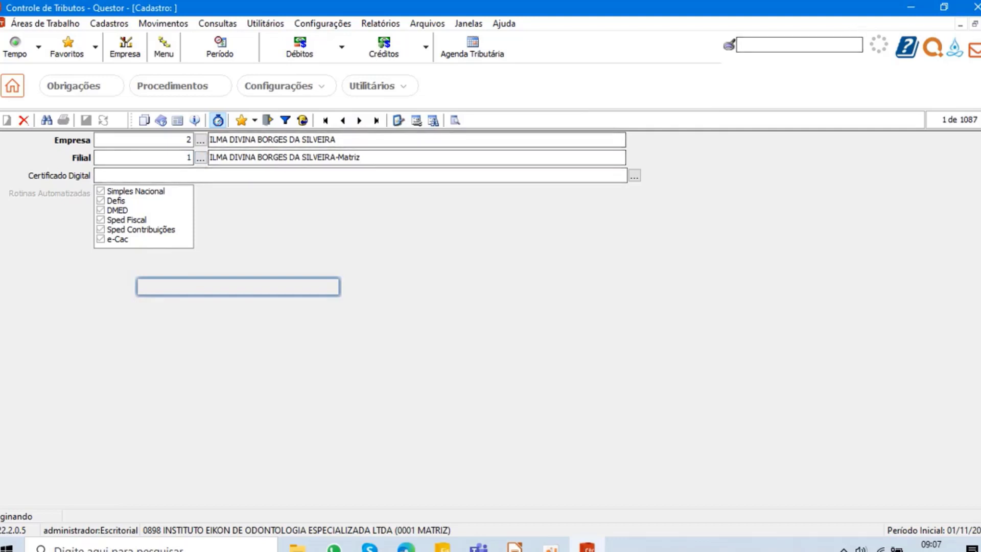
{"action": "left_click", "coordinate": [980, 24]}
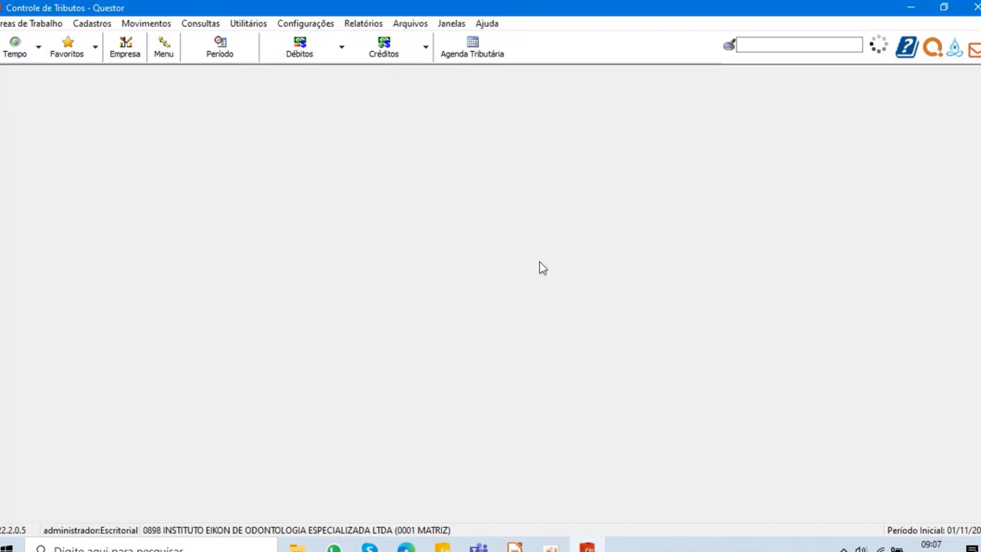
- Open the federal DCTF file generation and set a monthly generation period for 01/2022
{"action": "left_click", "coordinate": [414, 24]}
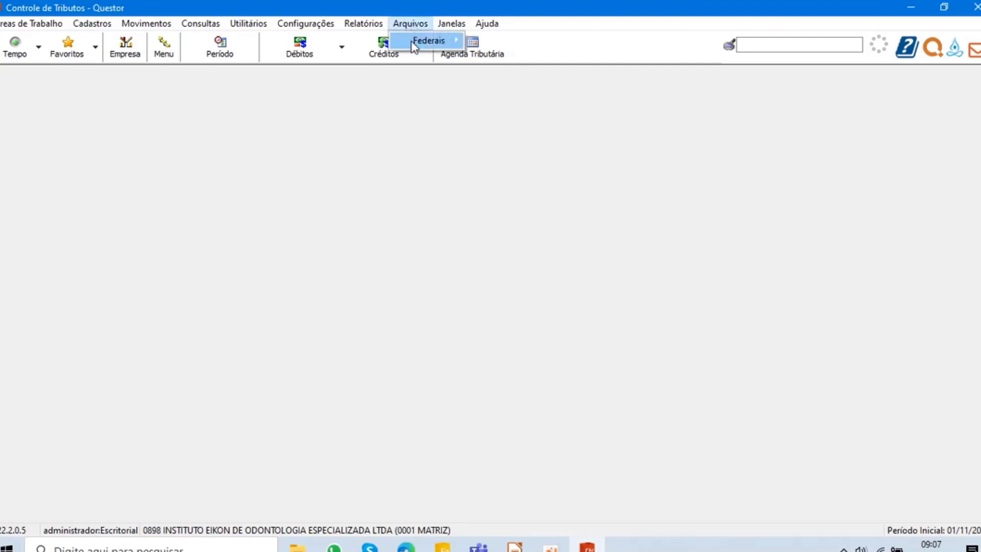
{"action": "mouse_move", "coordinate": [417, 42]}
{"action": "left_click", "coordinate": [489, 43]}
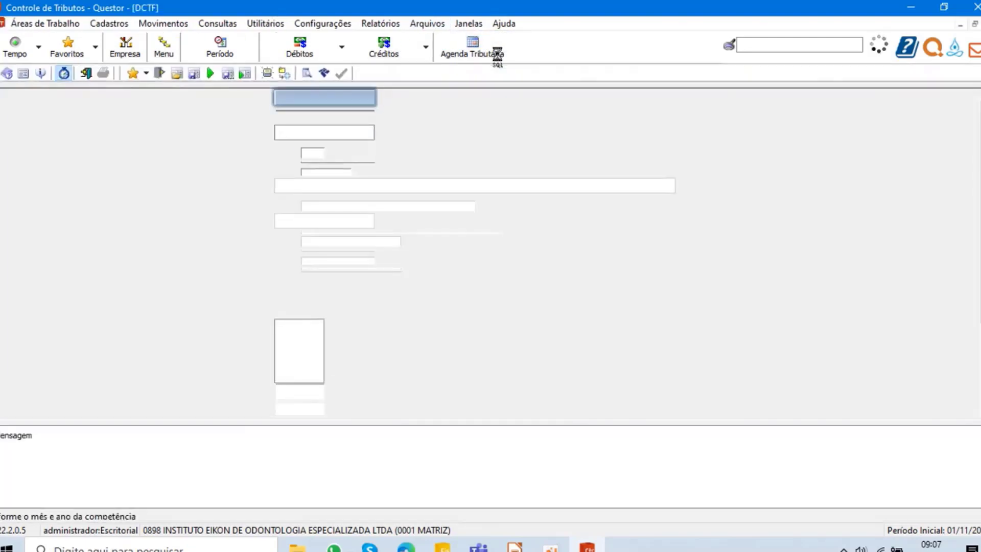
{"action": "left_click", "coordinate": [328, 96]}
{"action": "left_click", "coordinate": [323, 112]}
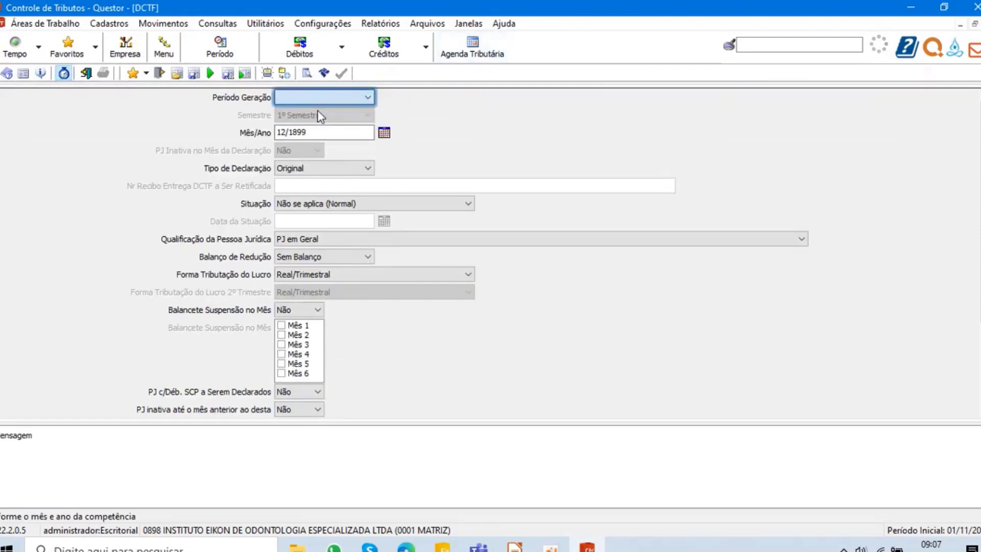
{"action": "left_click", "coordinate": [333, 132]}
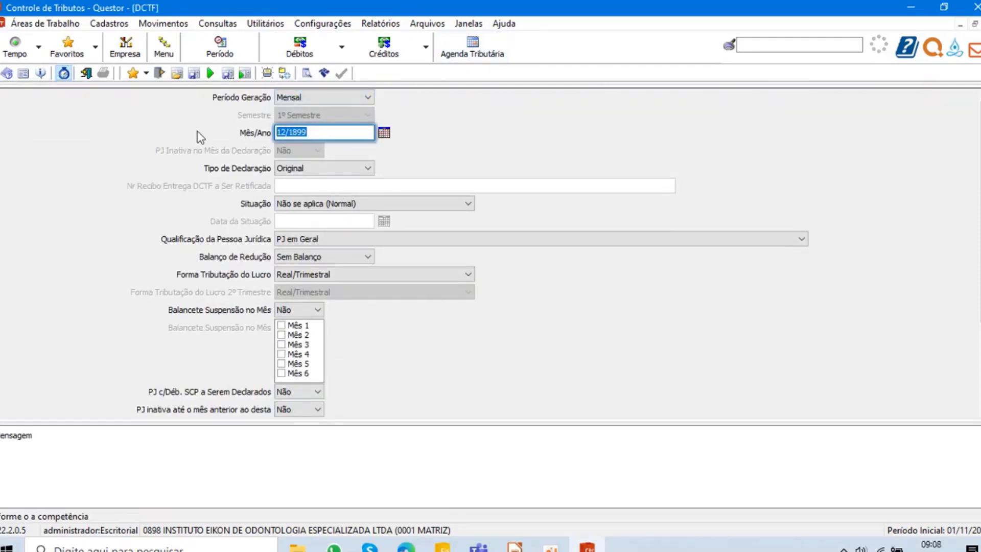
{"action": "type", "text": "01/2022"}
{"action": "key", "text": "Tab"}
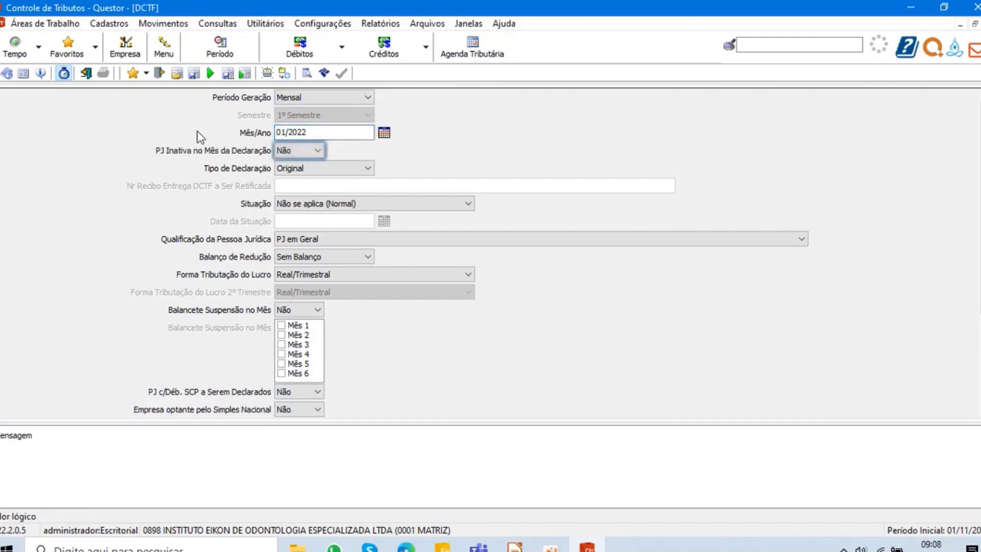
- Set both the DCTF's Situação da PJ no Mês da Declaração and Opções Referentes à Lei 12.973/2014 to Não preenchido
{"action": "scroll", "coordinate": [300, 227], "scroll_direction": "down", "scroll_amount": 5}
{"action": "left_click", "coordinate": [313, 305]}
{"action": "scroll", "coordinate": [313, 312], "scroll_direction": "up", "scroll_amount": 1}
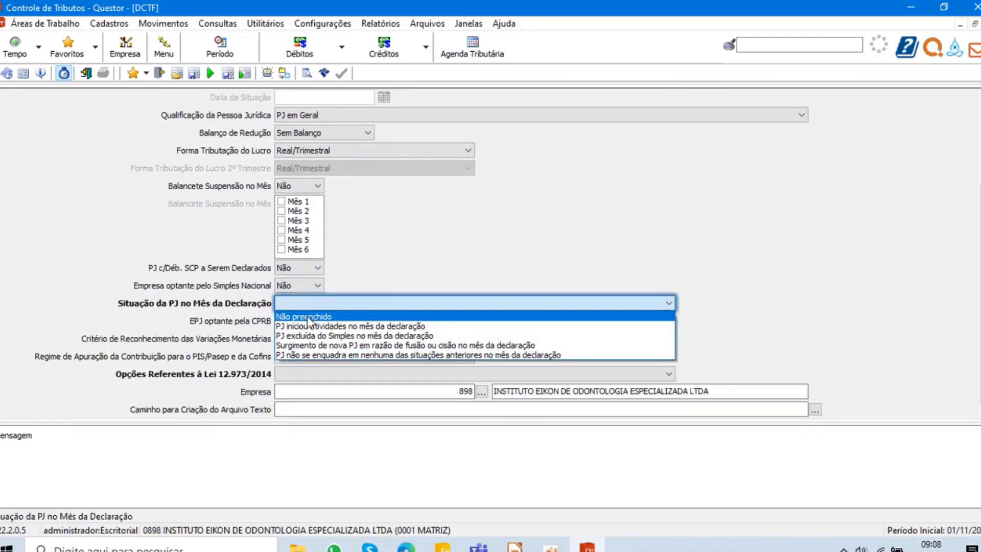
{"action": "left_click", "coordinate": [313, 311]}
{"action": "left_click", "coordinate": [289, 376]}
{"action": "scroll", "coordinate": [289, 387], "scroll_direction": "up", "scroll_amount": 1}
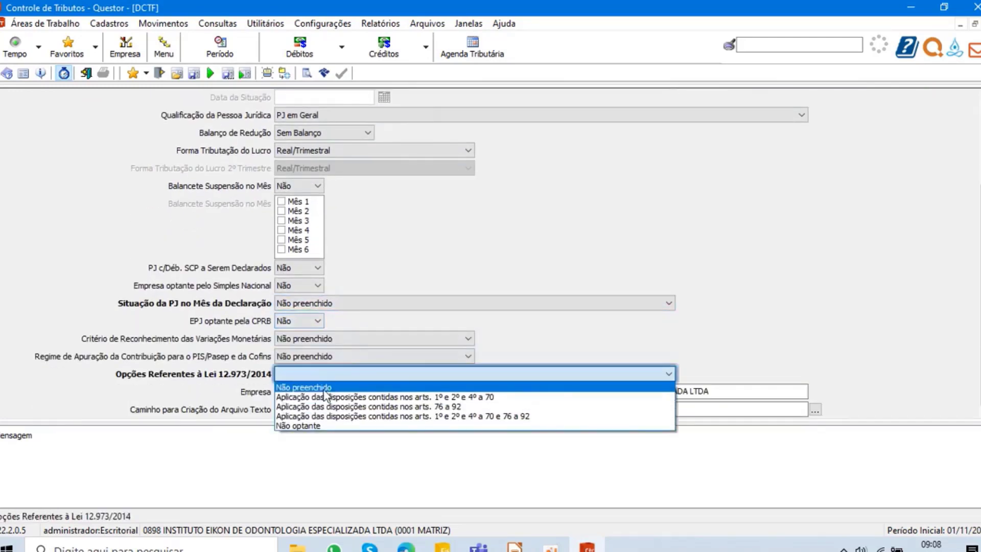
{"action": "left_click", "coordinate": [327, 386]}
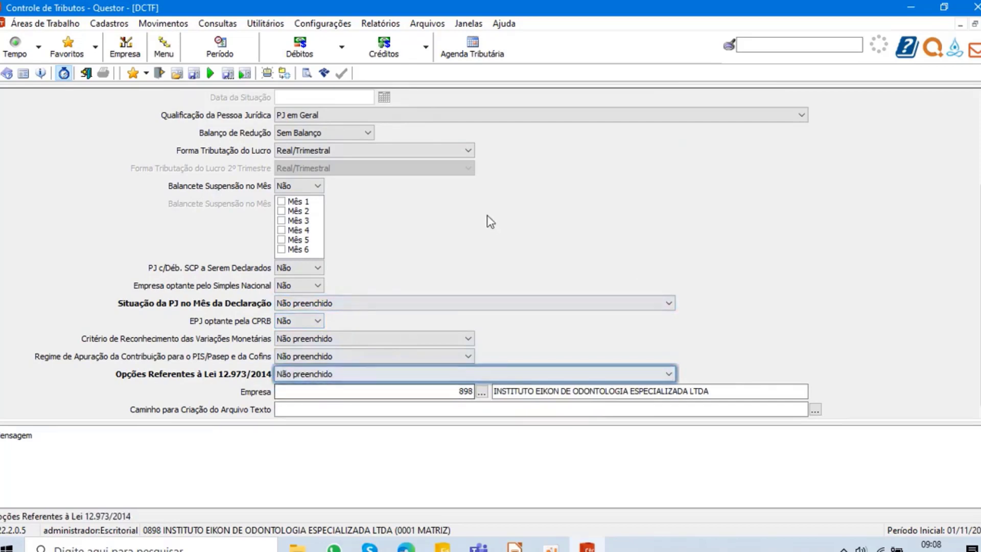
{"action": "scroll", "coordinate": [488, 220], "scroll_direction": "up", "scroll_amount": 5}
{"action": "scroll", "coordinate": [485, 224], "scroll_direction": "down", "scroll_amount": 2}
{"action": "scroll", "coordinate": [482, 227], "scroll_direction": "down", "scroll_amount": 3}
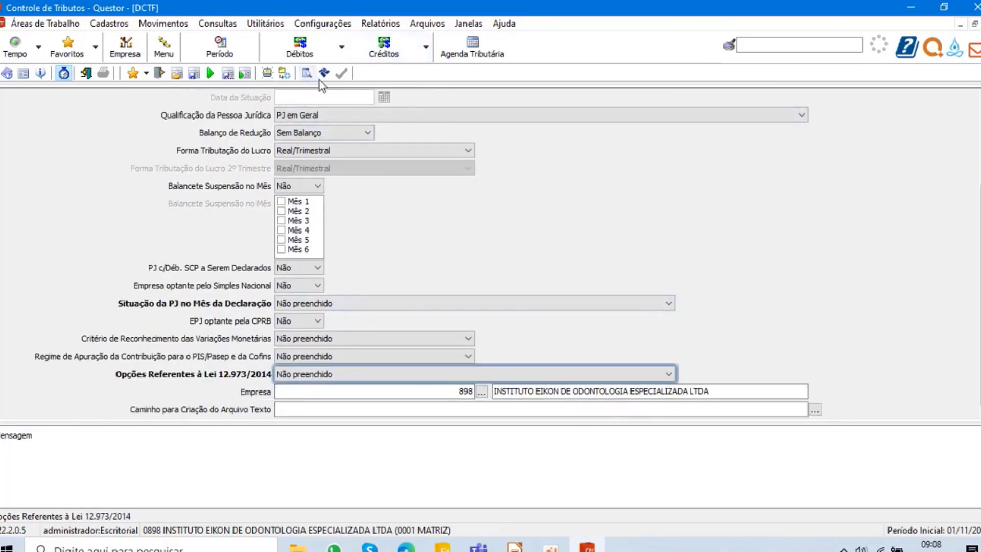
{"action": "scroll", "coordinate": [455, 241], "scroll_direction": "up", "scroll_amount": 3}
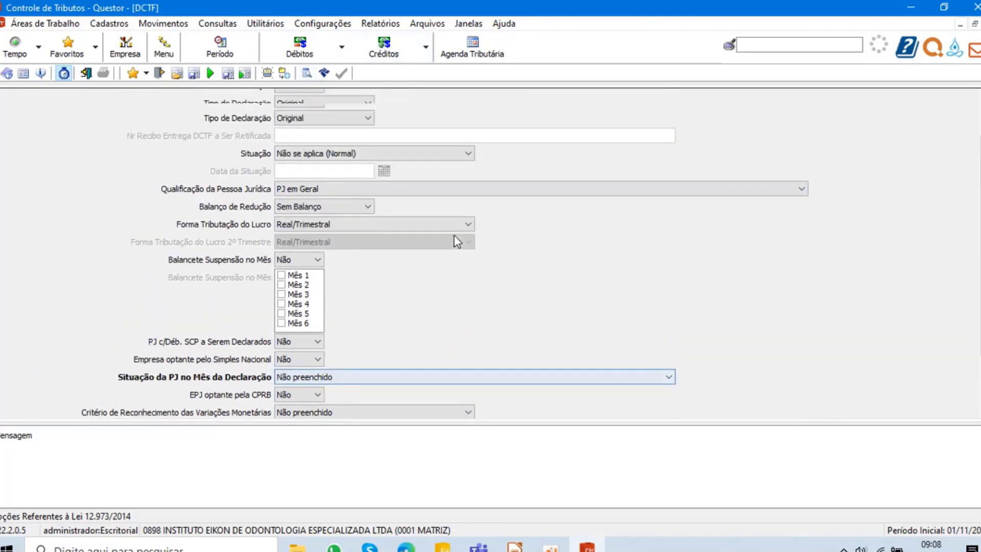
{"action": "scroll", "coordinate": [482, 324], "scroll_direction": "down", "scroll_amount": 3}
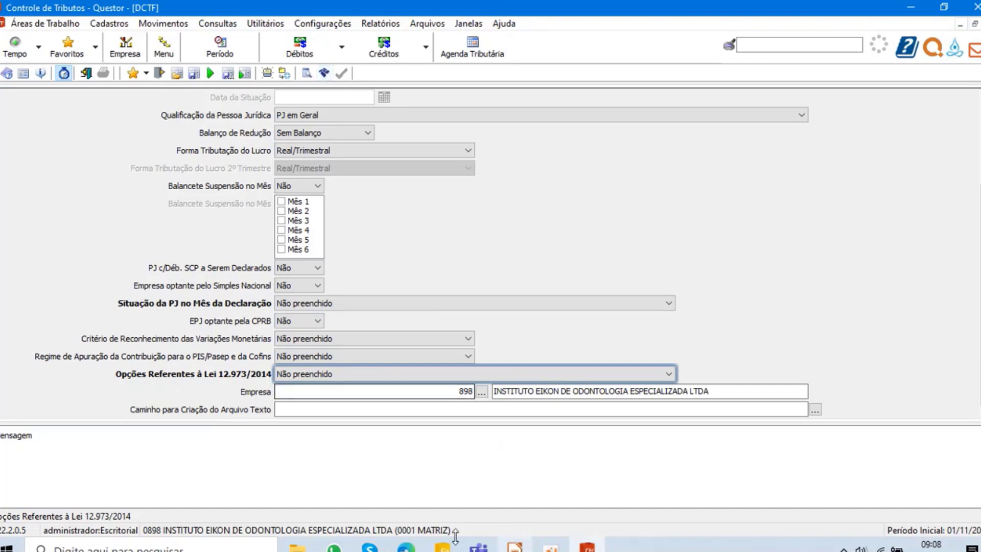
- Switch to the Fiscal module and open the federal SPED Fiscal file generation
{"action": "left_click", "coordinate": [444, 548]}
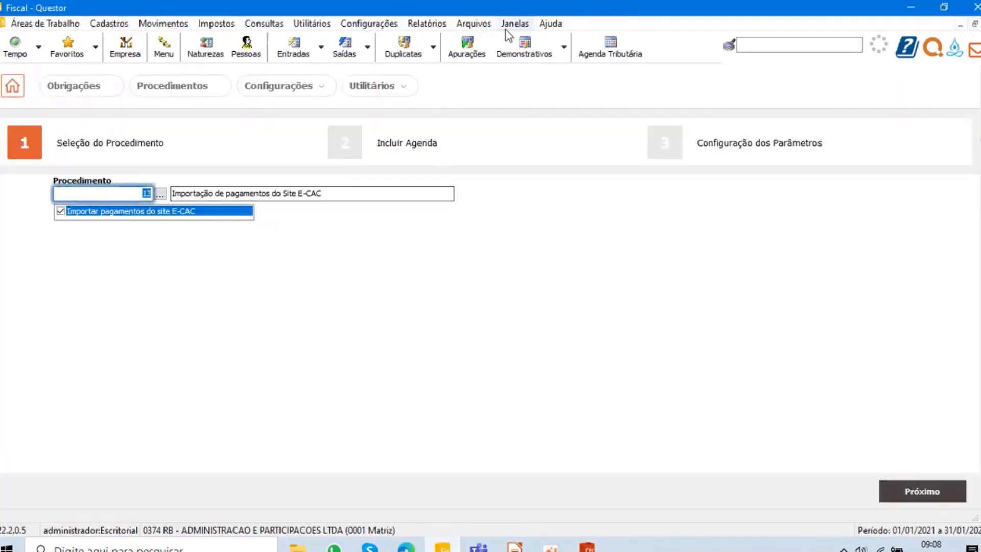
{"action": "left_click", "coordinate": [474, 24]}
{"action": "mouse_move", "coordinate": [506, 42]}
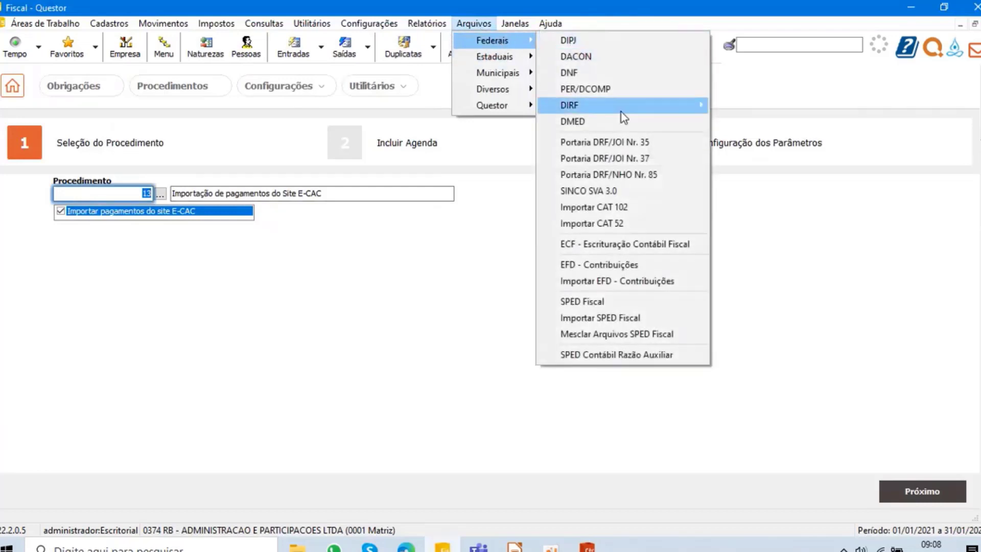
{"action": "left_click", "coordinate": [602, 301]}
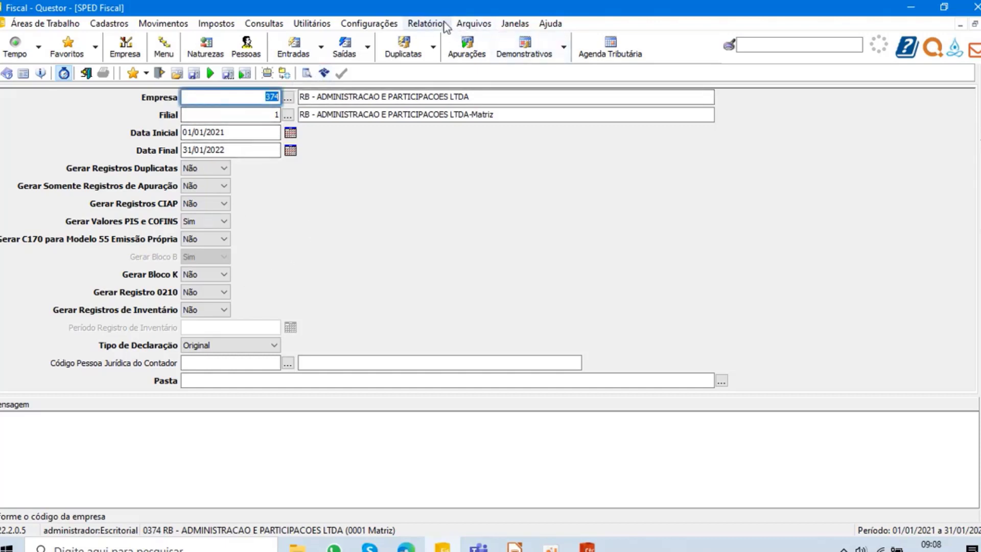
- Open the federal EFD - Contribuições file generation and set its period from 01/01/2022 to 31/01/2022
{"action": "left_click", "coordinate": [473, 23]}
{"action": "mouse_move", "coordinate": [495, 44]}
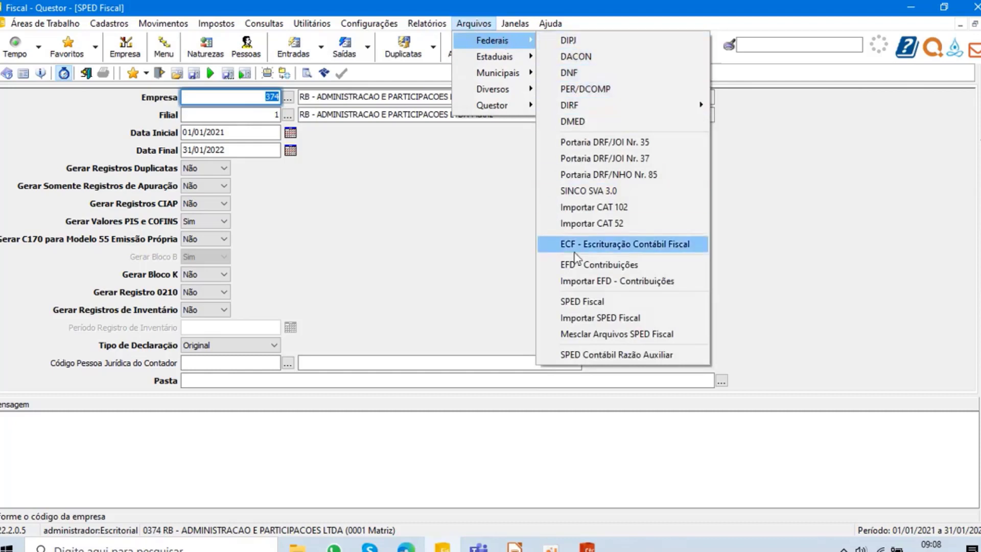
{"action": "left_click", "coordinate": [615, 264]}
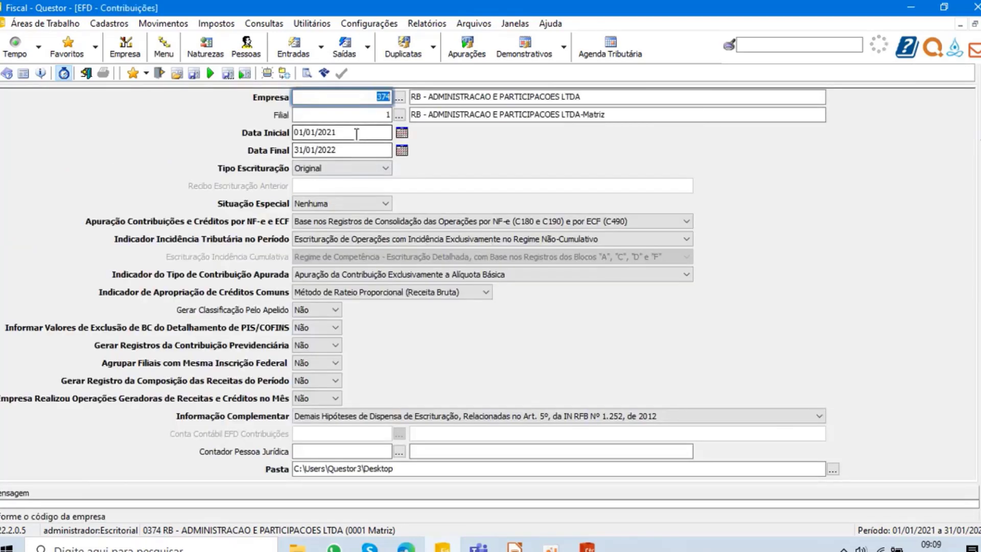
{"action": "key", "text": "Tab"}
{"action": "key", "text": "Tab"}
{"action": "type", "text": "01/01/2022"}
{"action": "key", "text": "Tab"}
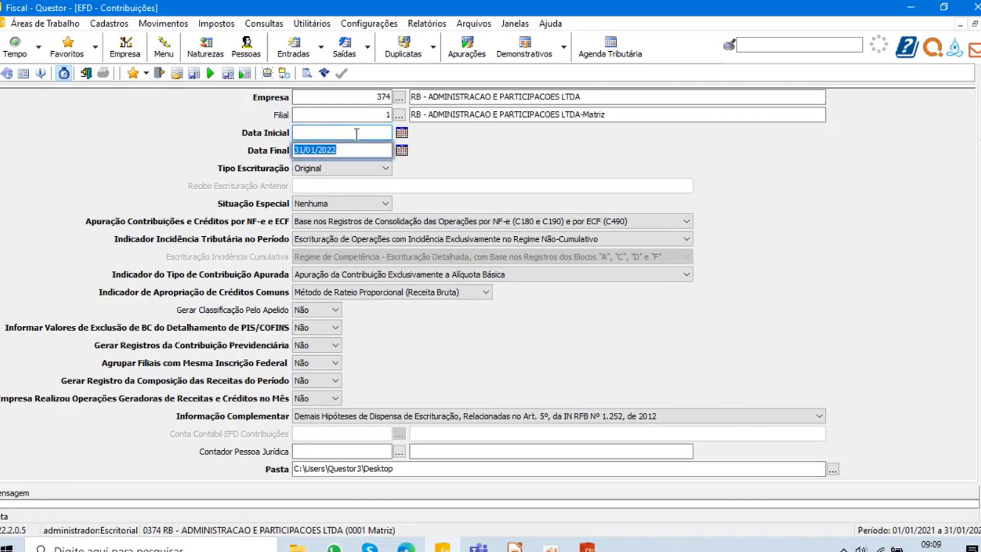
{"action": "type", "text": "31/01/2"}
{"action": "type", "text": "022"}
{"action": "key", "text": "Tab"}
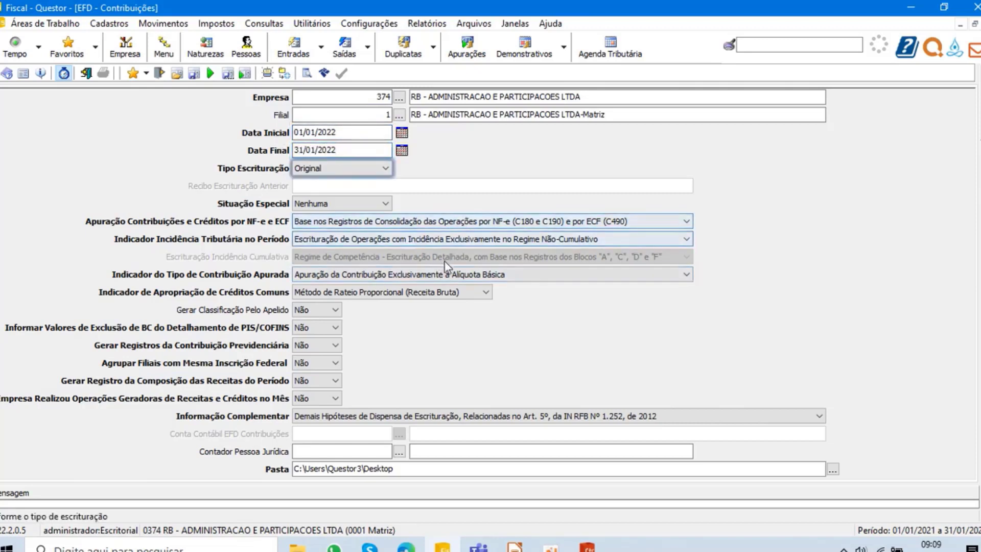
- Set the EFD - Contribuições output folder to the teste folder on the Desktop
{"action": "left_click", "coordinate": [833, 469]}
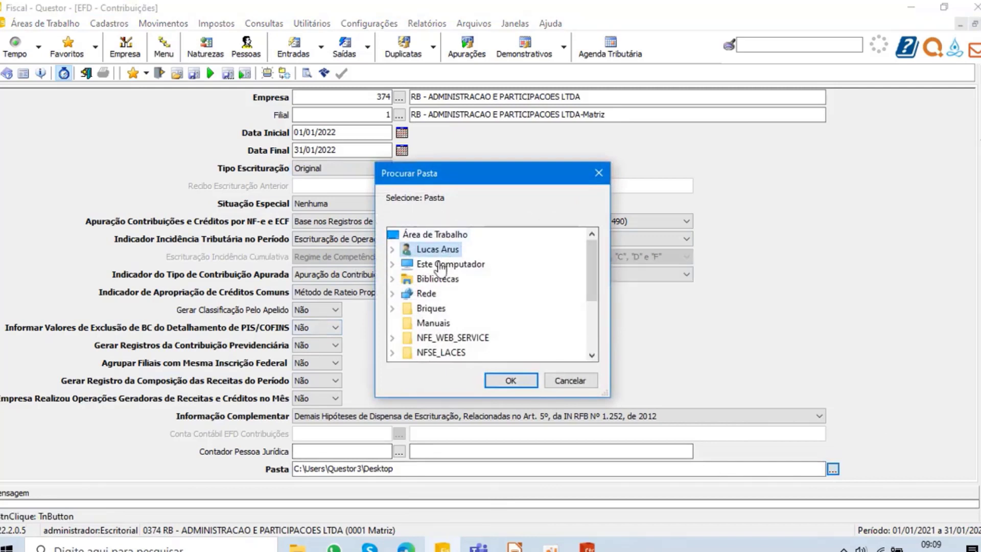
{"action": "scroll", "coordinate": [444, 307], "scroll_direction": "down", "scroll_amount": 3}
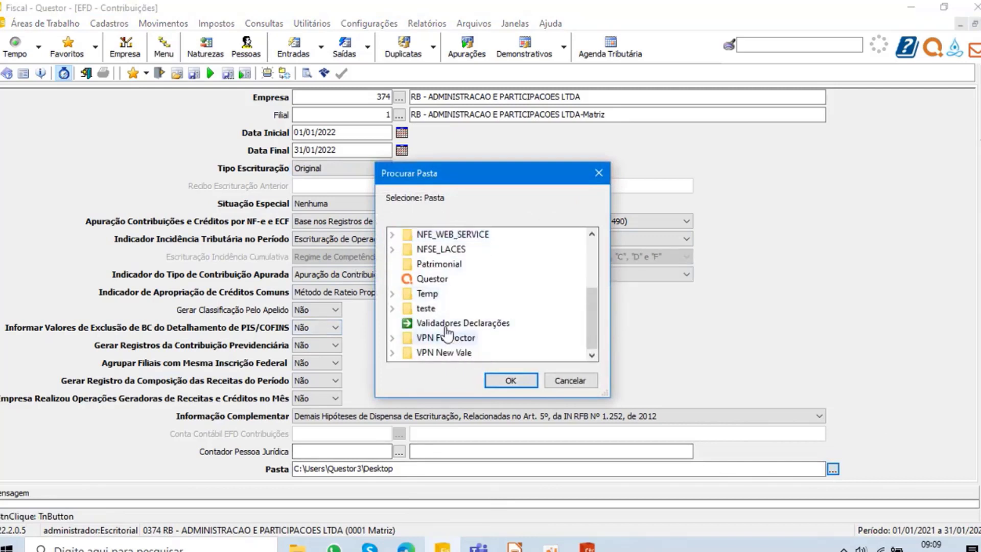
{"action": "left_click", "coordinate": [426, 308]}
{"action": "left_click", "coordinate": [510, 381]}
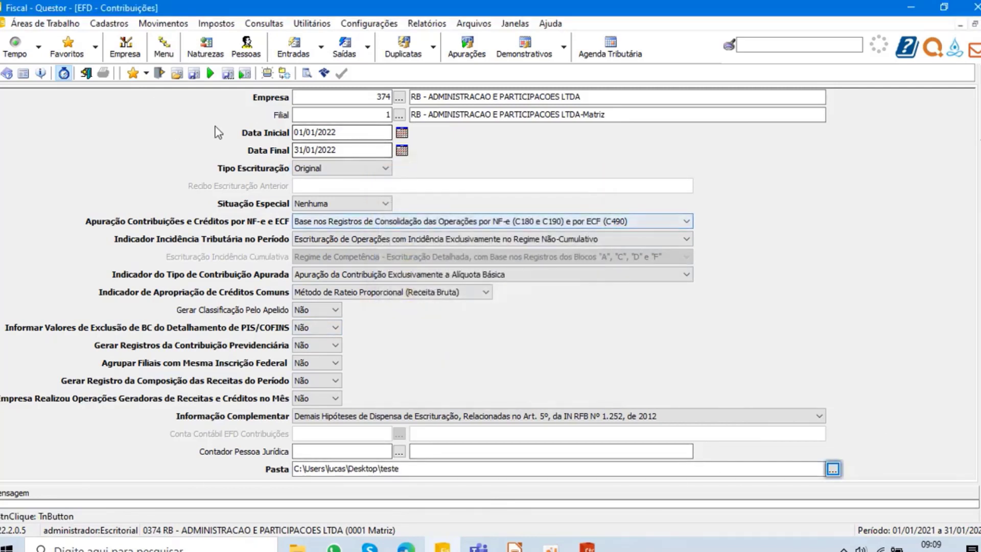
- Generate the EFD - Contribuições file, enlarge the message area and review the generation messages
{"action": "left_click", "coordinate": [324, 73]}
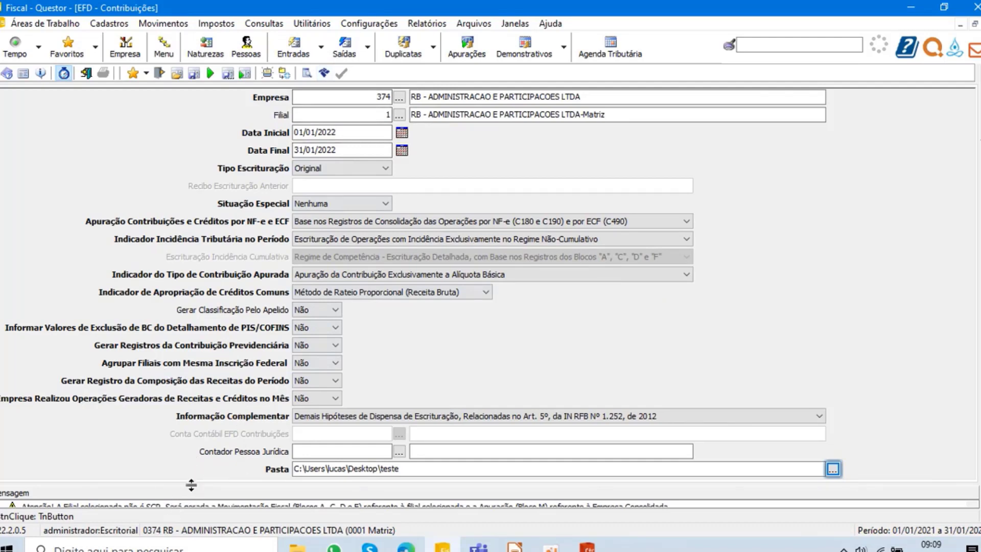
{"action": "left_click_drag", "start_coordinate": [190, 483], "coordinate": [197, 391]}
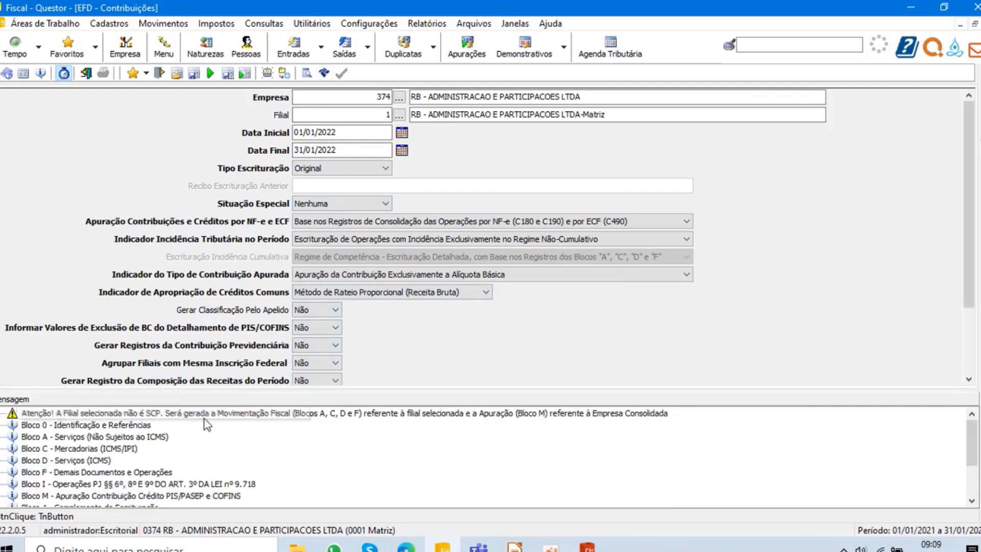
{"action": "scroll", "coordinate": [248, 416], "scroll_direction": "down", "scroll_amount": 5}
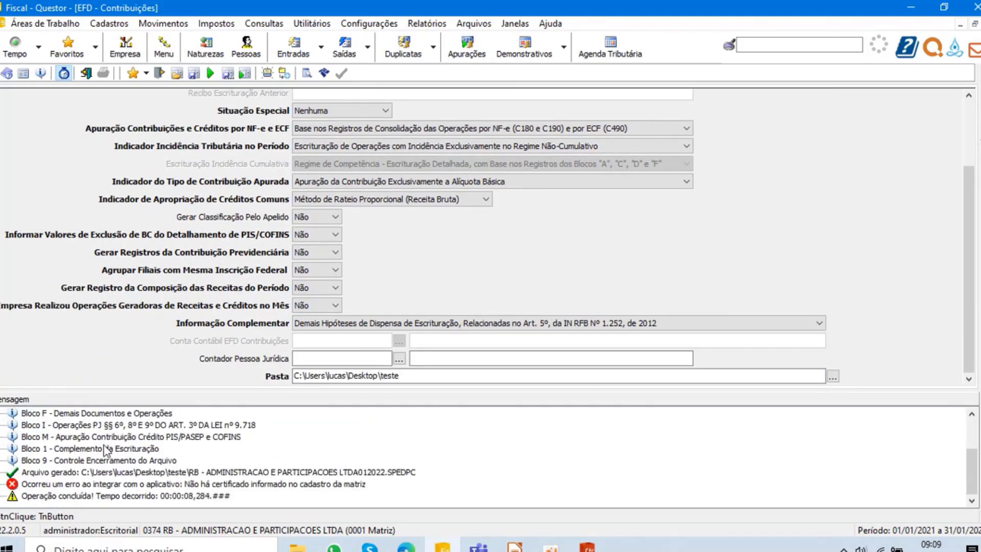
{"action": "scroll", "coordinate": [106, 450], "scroll_direction": "up", "scroll_amount": 2}
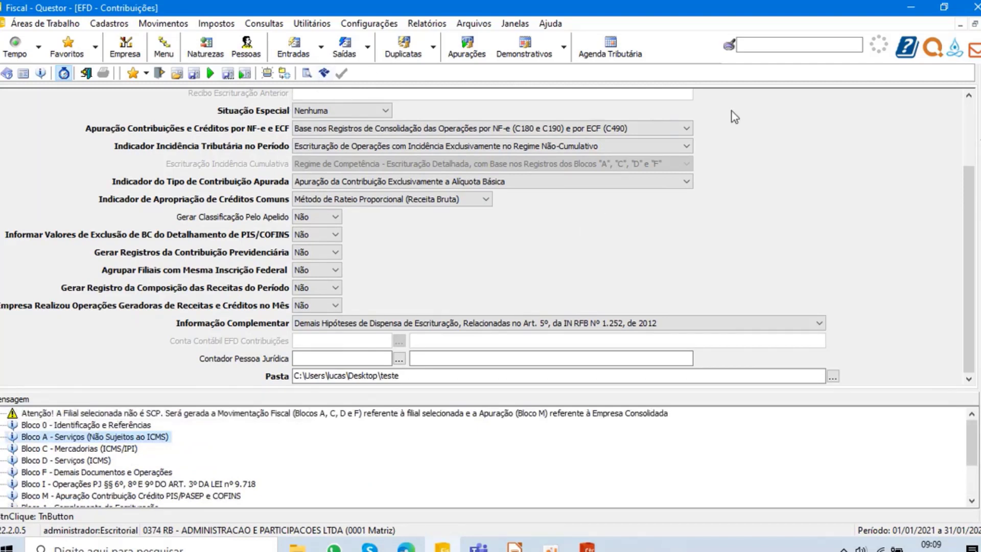
- Clear the Filial field of the EFD - Contribuições generation
{"action": "left_click", "coordinate": [970, 117]}
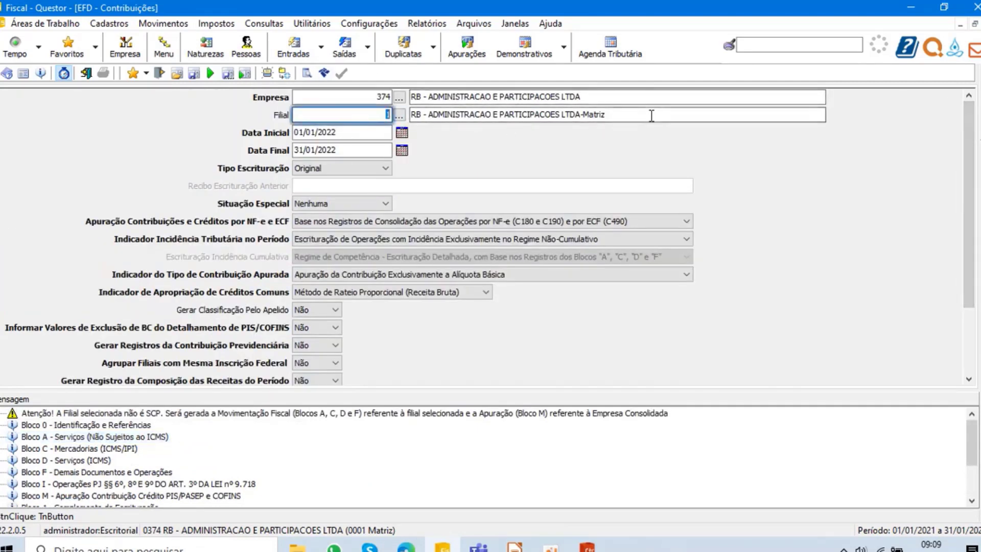
{"action": "key", "text": "BackSpace"}
{"action": "key", "text": "Tab"}
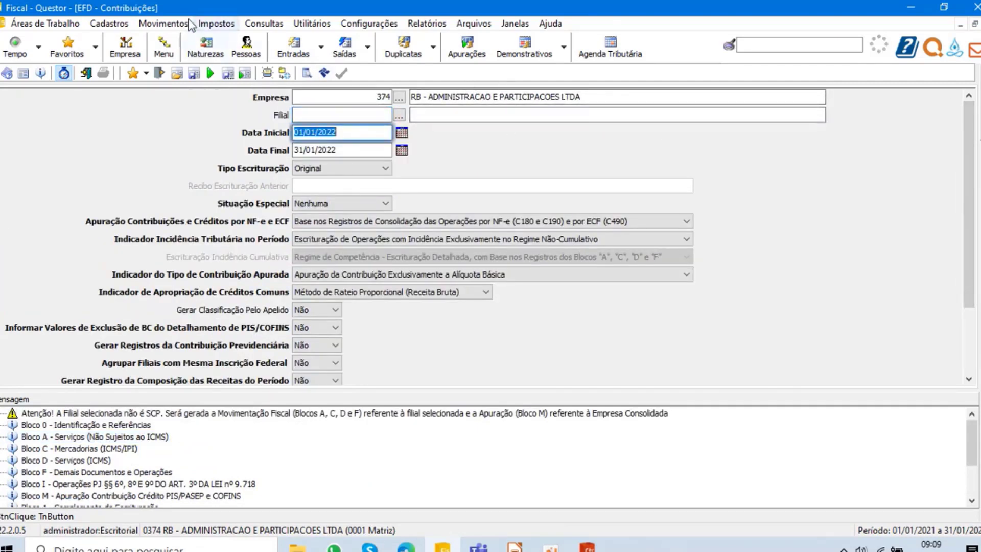
- Open the Quiu digital certificate registration and load the record of company 374
{"action": "left_click", "coordinate": [45, 24]}
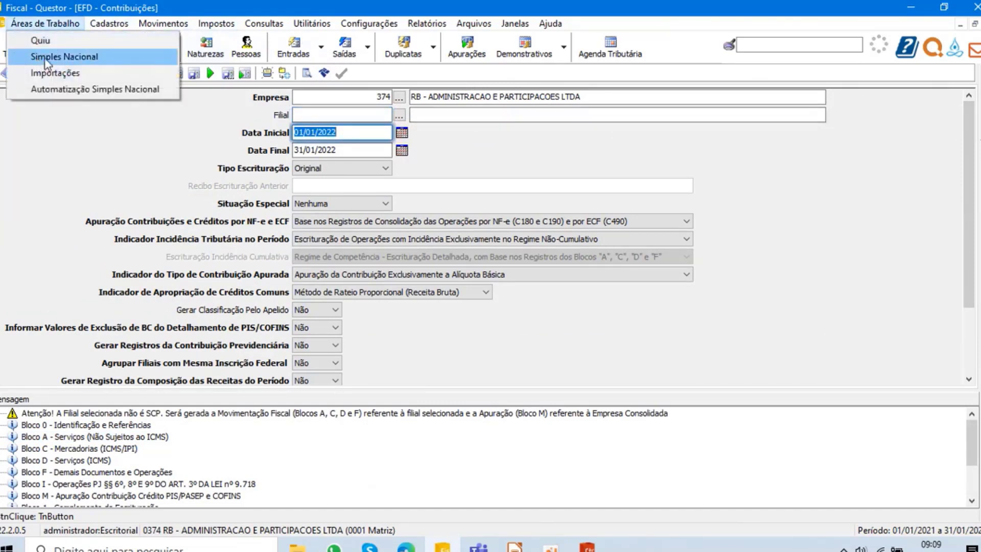
{"action": "left_click", "coordinate": [48, 40]}
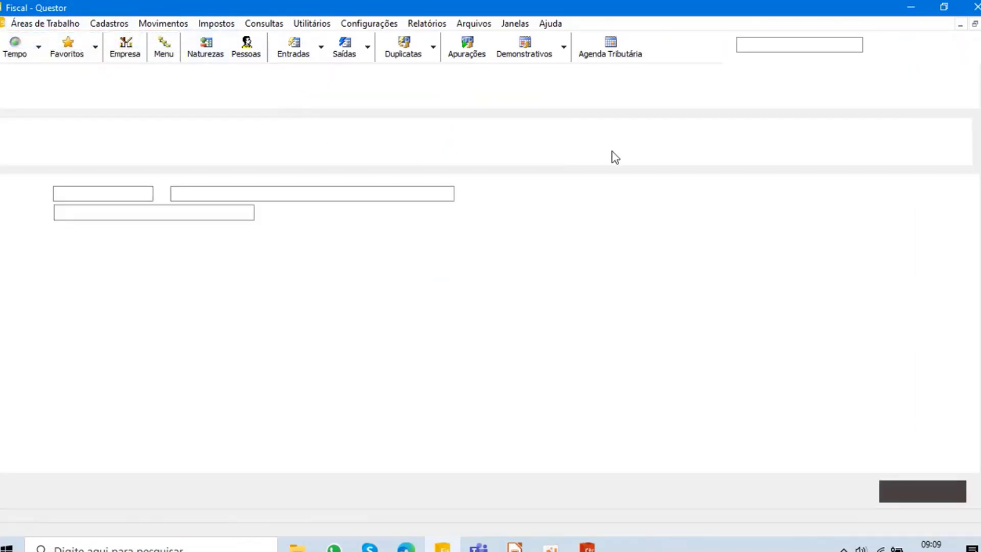
{"action": "left_click", "coordinate": [287, 92]}
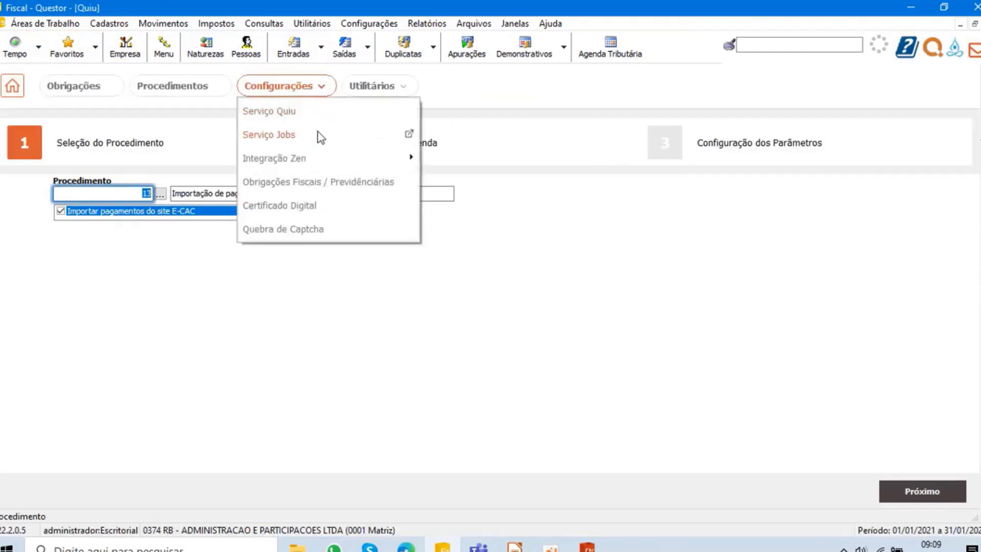
{"action": "left_click", "coordinate": [297, 206]}
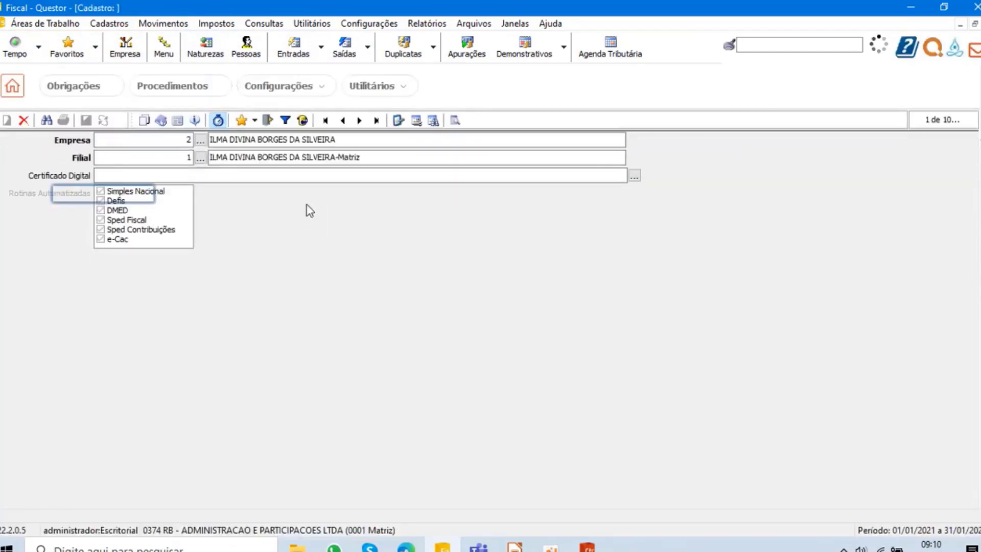
{"action": "left_click", "coordinate": [187, 140]}
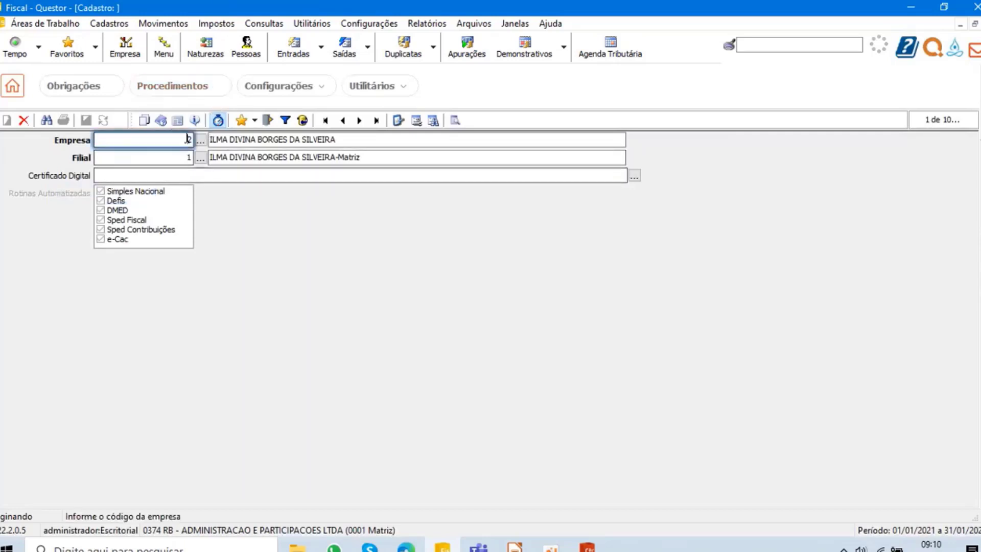
{"action": "type", "text": "3"}
{"action": "left_click", "coordinate": [415, 123]}
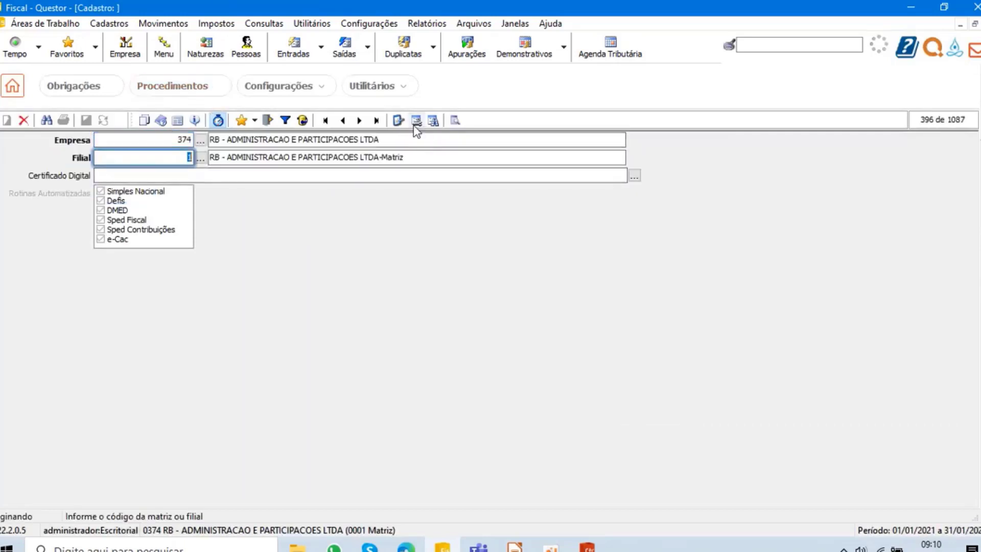
- Assign the A F MERCANTIL EIRELI digital certificate to company 374, save the record and close the registration
{"action": "left_click", "coordinate": [634, 177]}
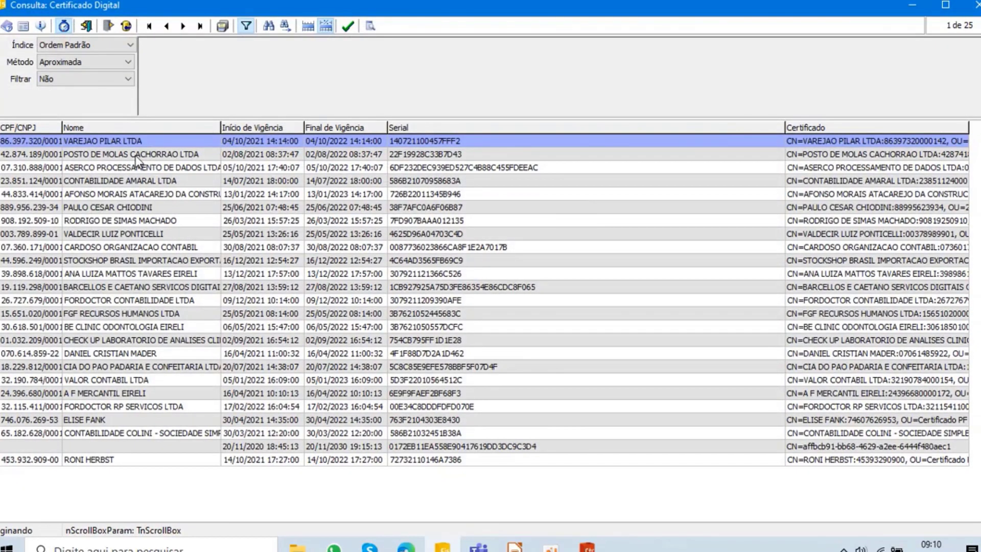
{"action": "double_click", "coordinate": [118, 393]}
{"action": "left_click", "coordinate": [87, 123]}
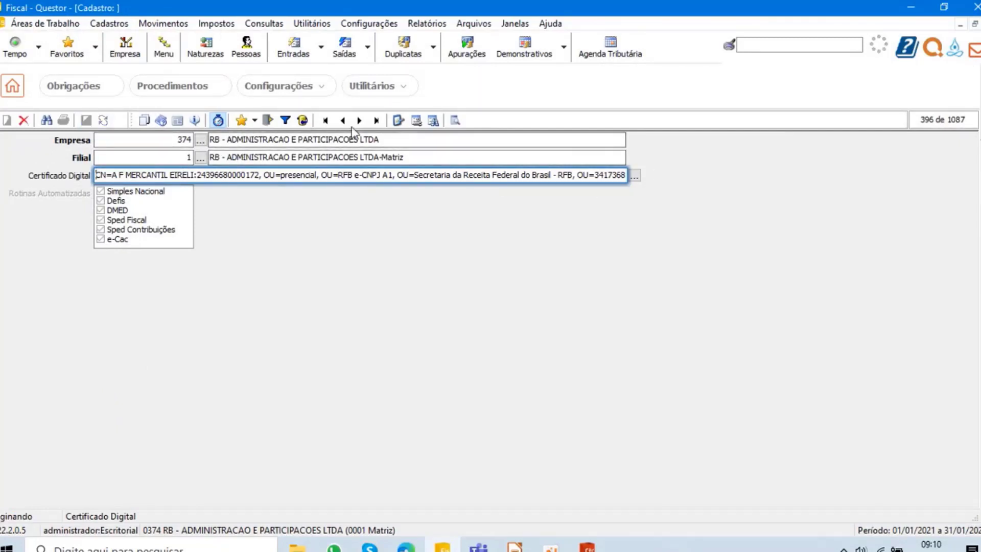
{"action": "left_click", "coordinate": [980, 24]}
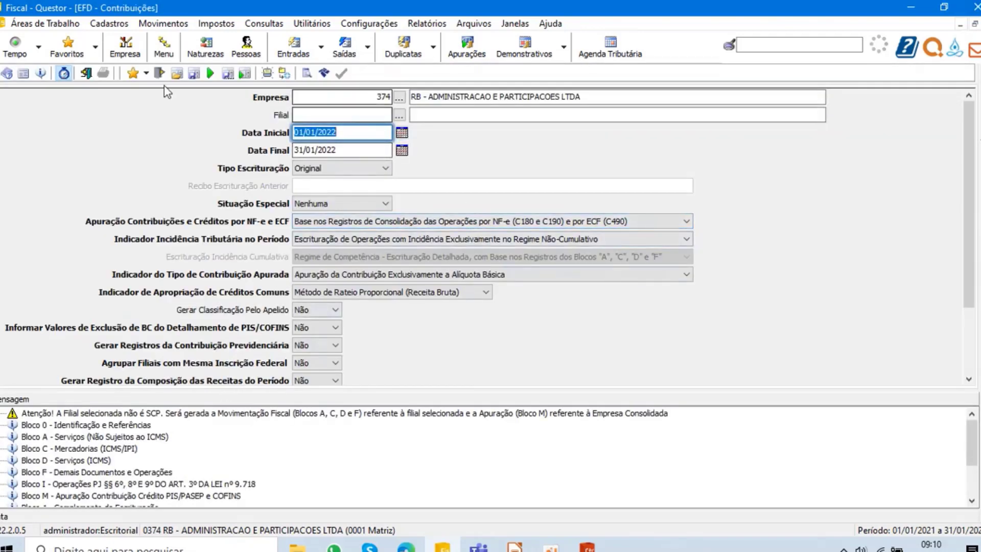
- Generate the EFD - Contribuições file again, close the launched EFD Contribuições application and examine the integration message
{"action": "left_click", "coordinate": [324, 73]}
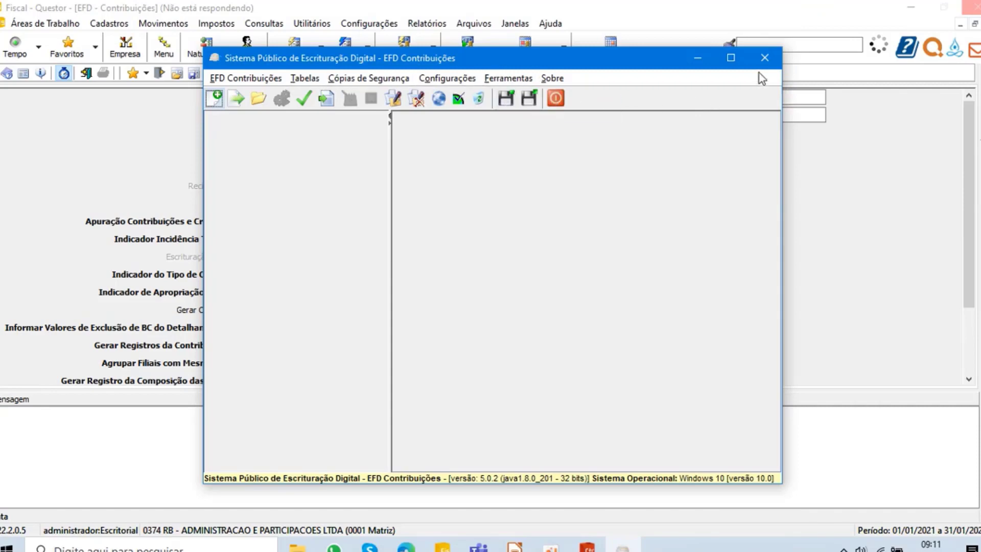
{"action": "left_click", "coordinate": [765, 57]}
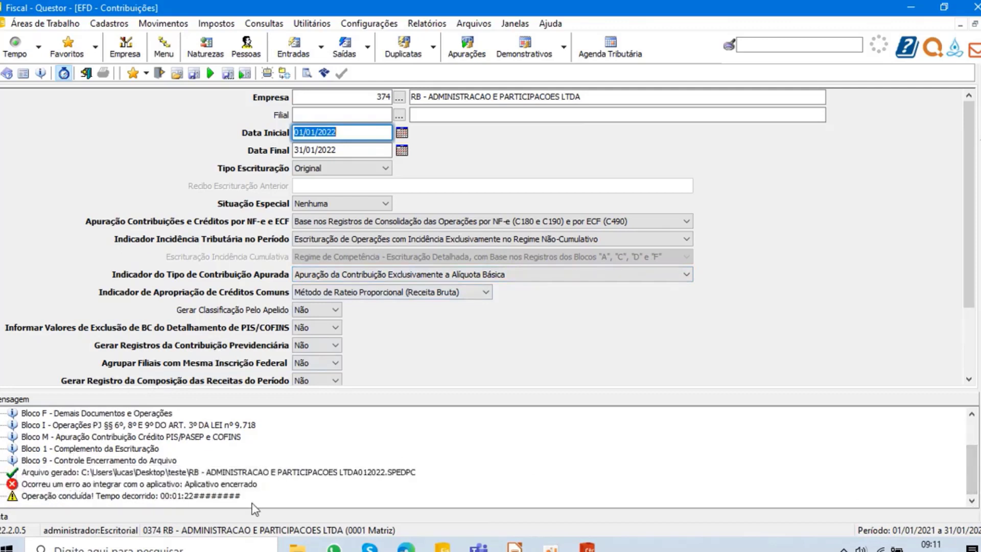
{"action": "left_click", "coordinate": [217, 486]}
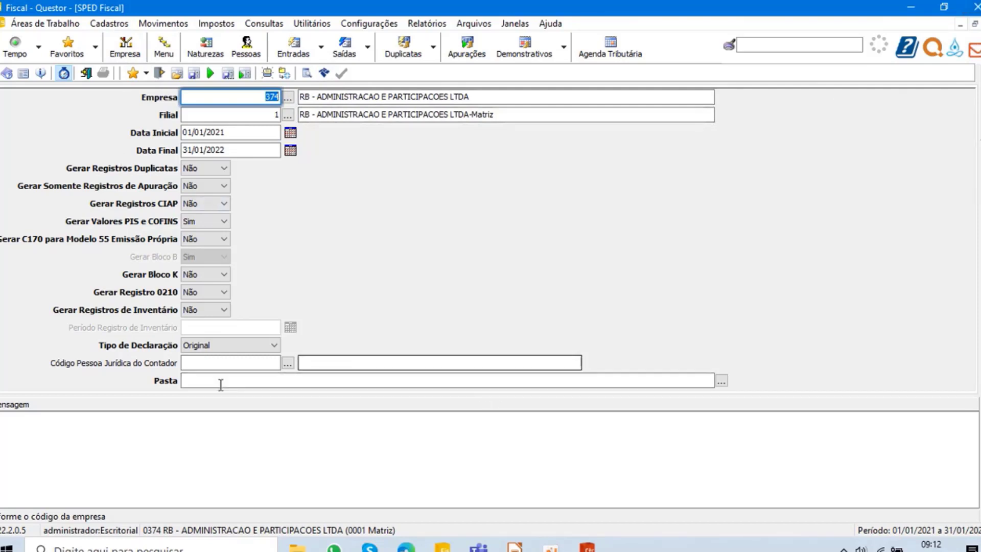
- Close the SPED Fiscal generation and view the procedures being processed in the Quiu work area
{"action": "left_click", "coordinate": [85, 74]}
{"action": "left_click", "coordinate": [21, 23]}
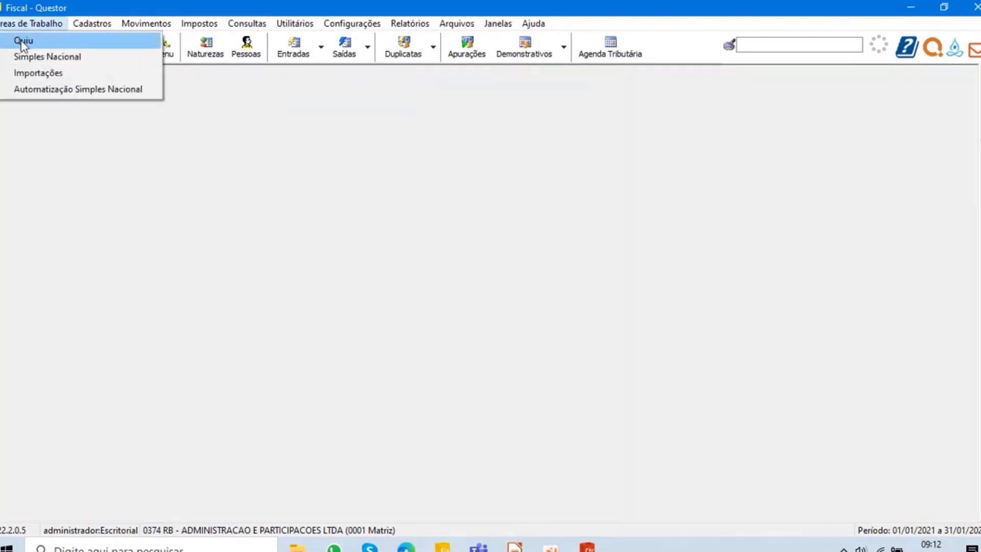
{"action": "left_click", "coordinate": [23, 41]}
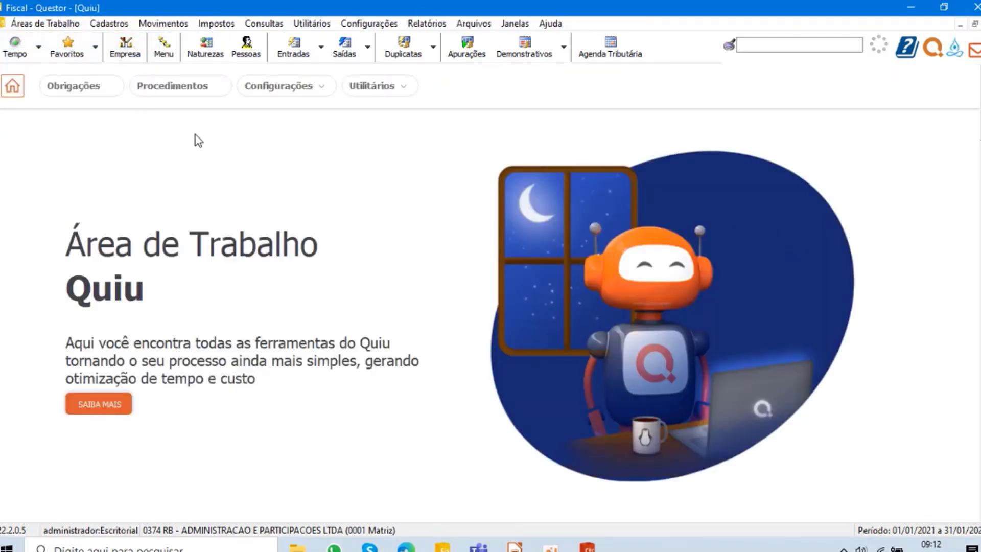
{"action": "left_click", "coordinate": [196, 86]}
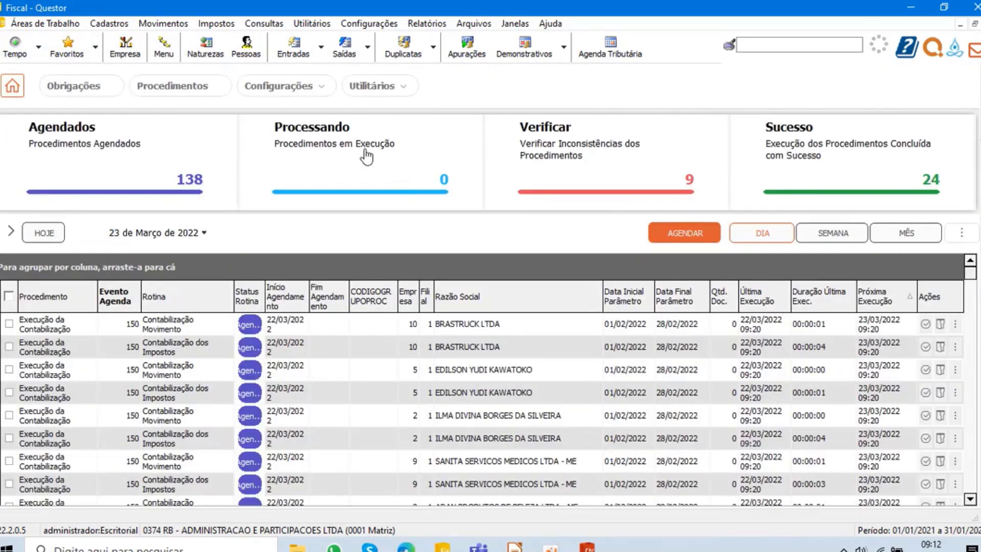
{"action": "left_click", "coordinate": [367, 156]}
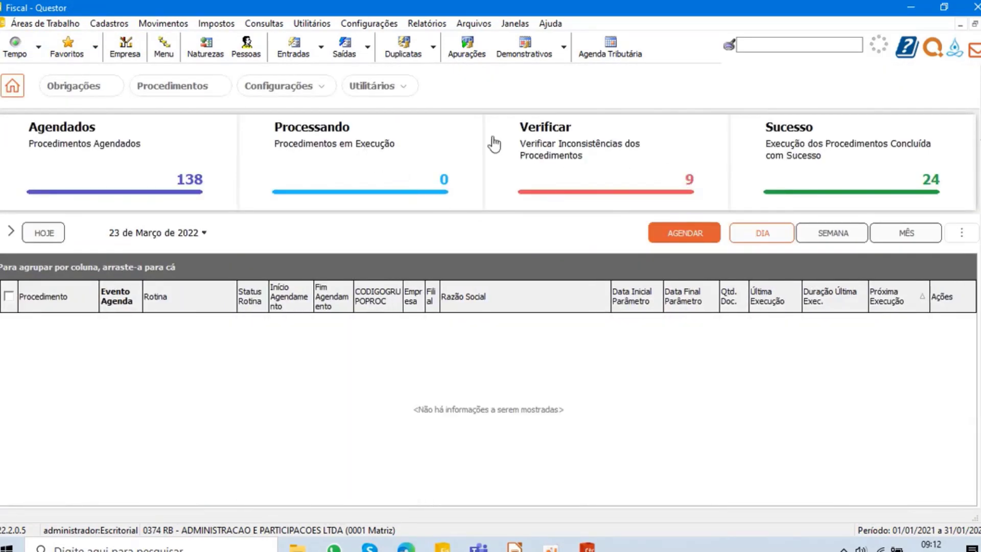
- Review the scheduled, to-verify and successful procedures in Quiu, sorting the successful ones by Próxima Execução in descending order
{"action": "left_click", "coordinate": [151, 179]}
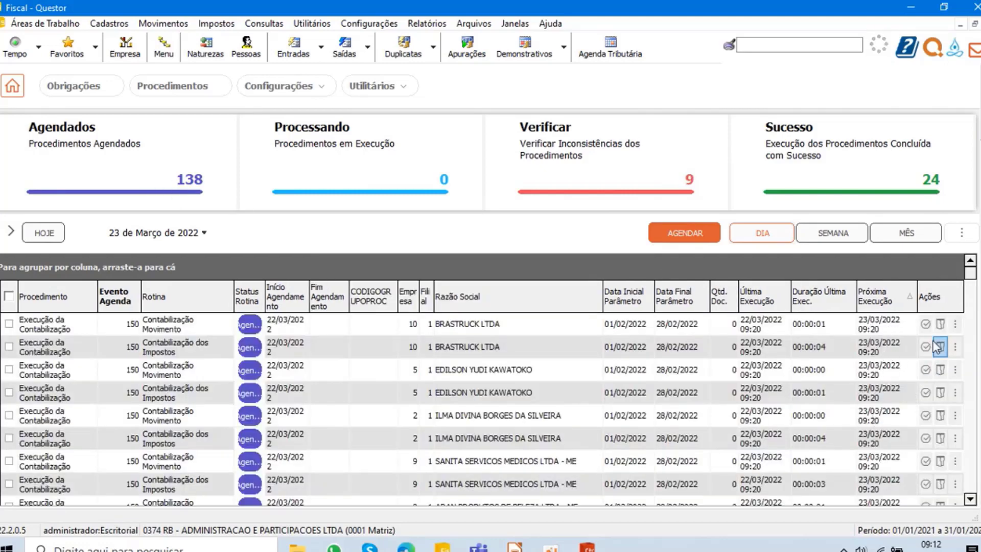
{"action": "left_click", "coordinate": [680, 169]}
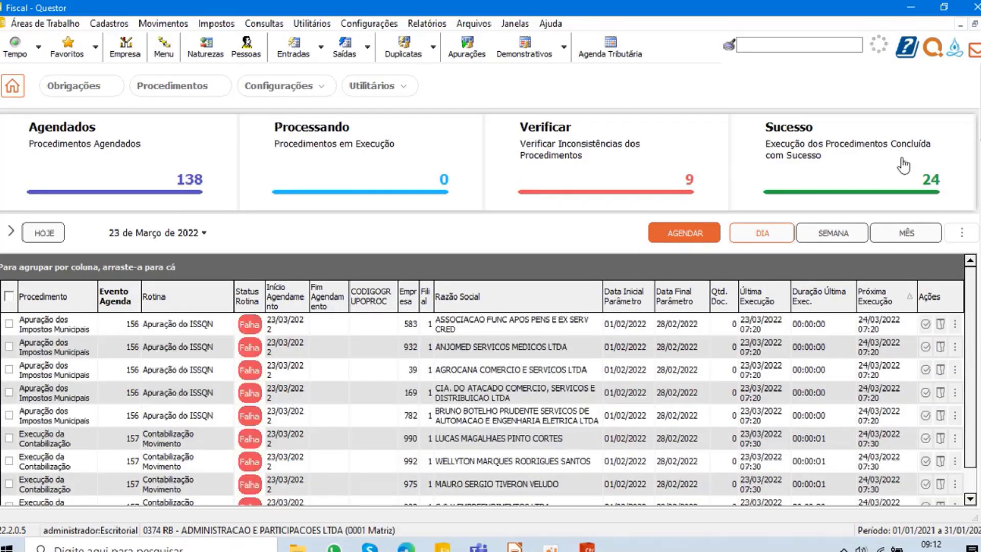
{"action": "left_click", "coordinate": [903, 165]}
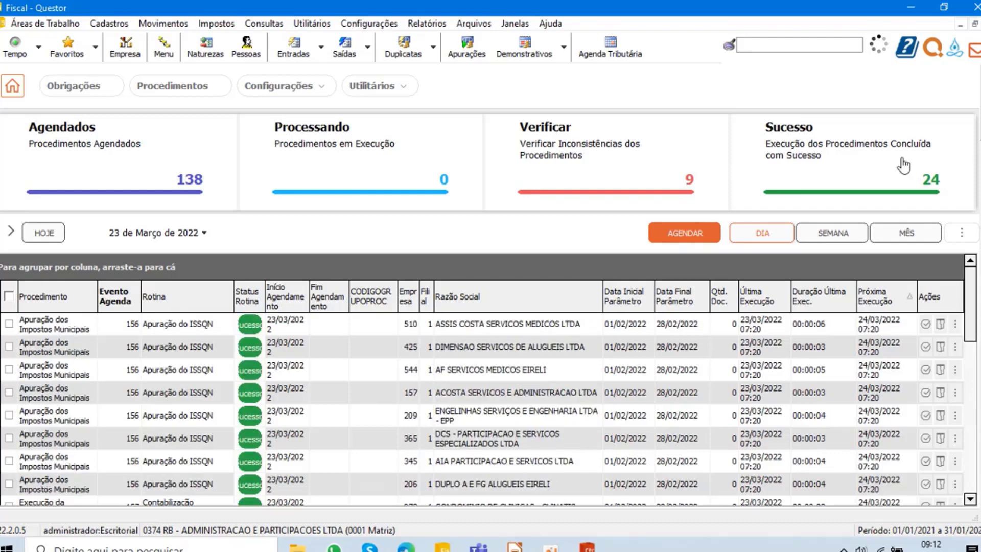
{"action": "left_click", "coordinate": [910, 305]}
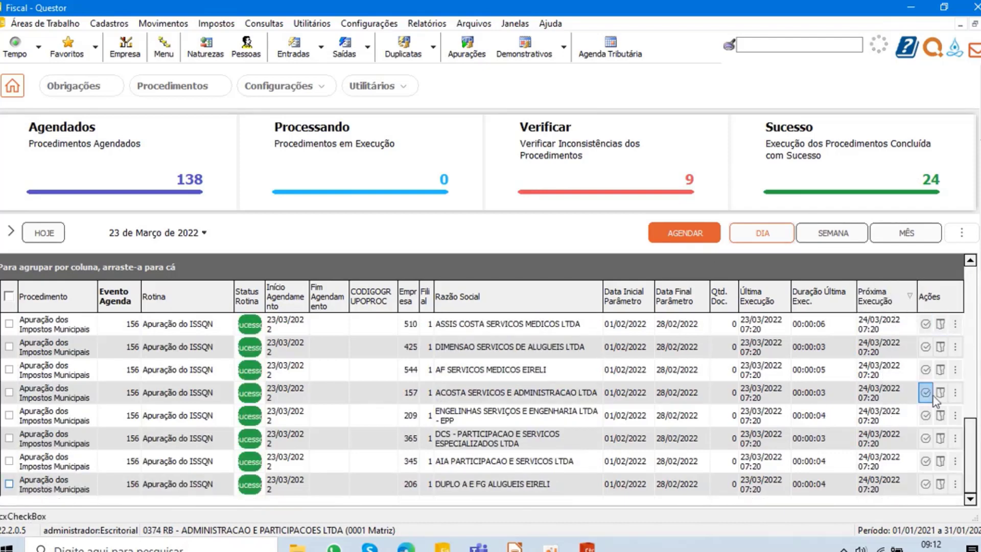
{"action": "left_click_drag", "start_coordinate": [973, 445], "coordinate": [971, 293]}
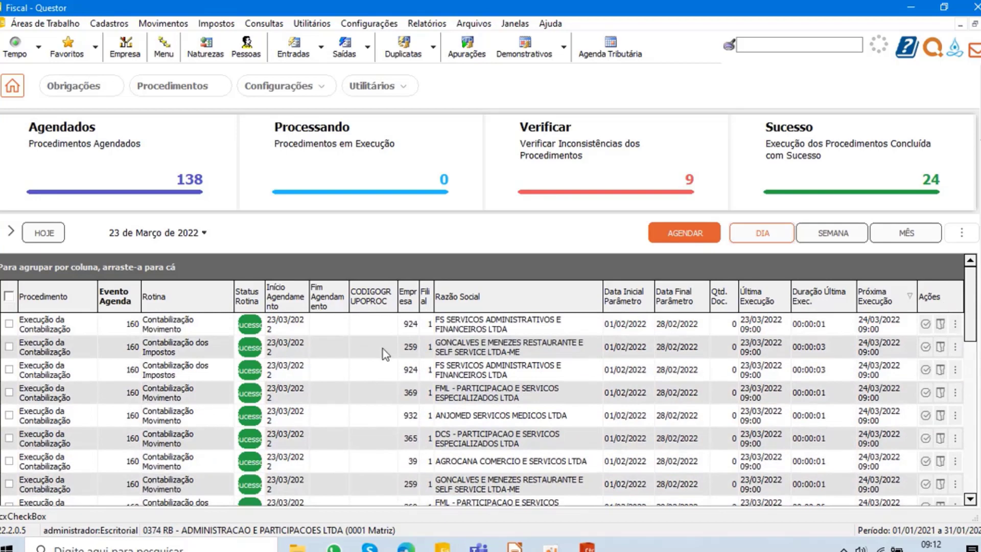
- Examine the procedures under Verificar sorted by Próxima Execução in descending order, and compare them with the successful ones
{"action": "left_click", "coordinate": [615, 162]}
{"action": "left_click", "coordinate": [888, 304]}
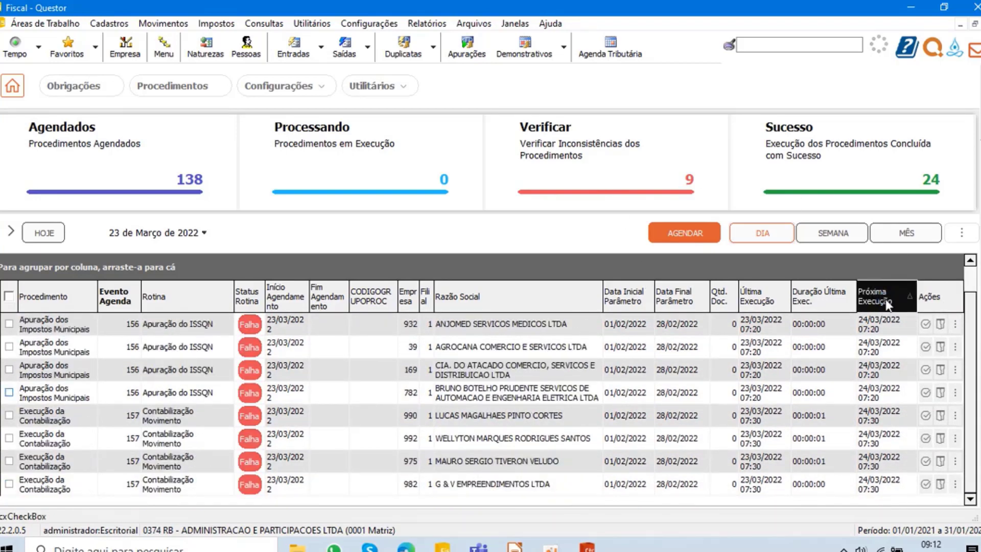
{"action": "left_click", "coordinate": [888, 304]}
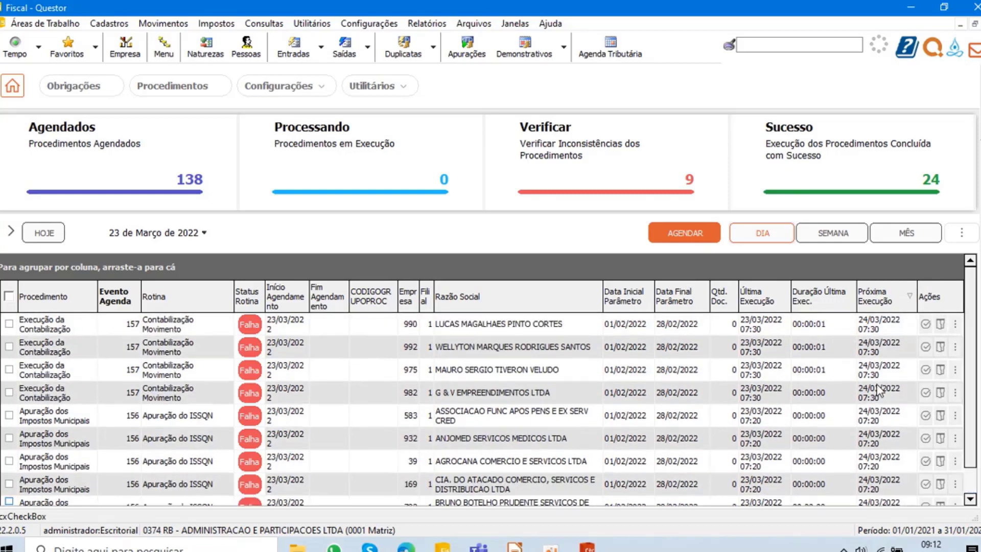
{"action": "scroll", "coordinate": [878, 390], "scroll_direction": "down", "scroll_amount": 1}
{"action": "scroll", "coordinate": [879, 391], "scroll_direction": "up", "scroll_amount": 1}
{"action": "scroll", "coordinate": [879, 391], "scroll_direction": "down", "scroll_amount": 1}
{"action": "scroll", "coordinate": [876, 406], "scroll_direction": "up", "scroll_amount": 1}
{"action": "left_click", "coordinate": [869, 165]}
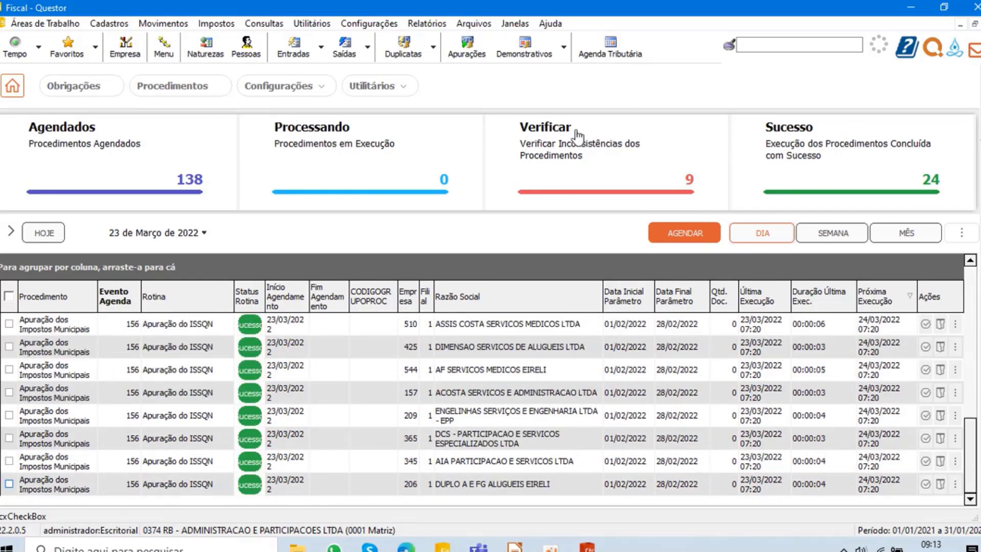
{"action": "left_click", "coordinate": [613, 158]}
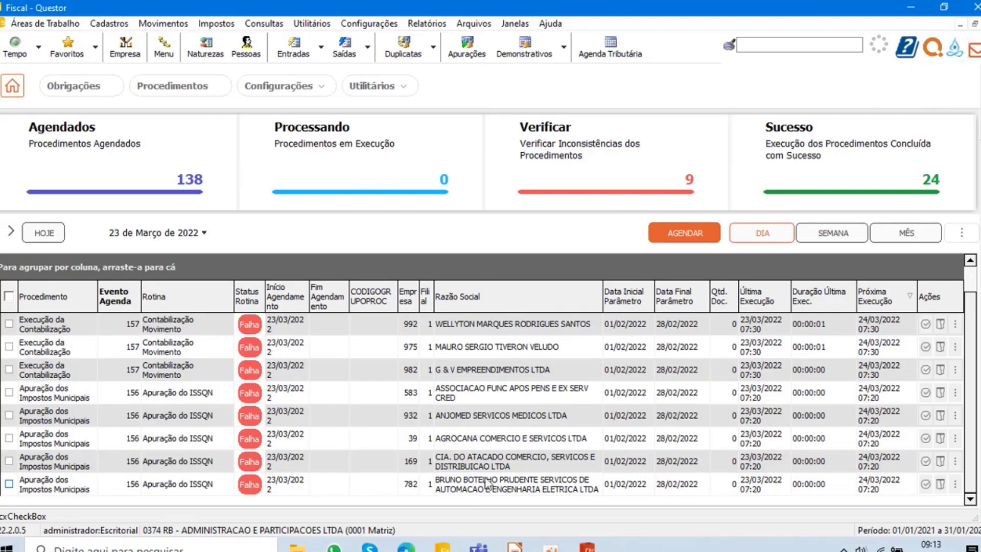
- Switch to the Treinamento Quiu meeting in Teams and read the questions in the meeting chat
{"action": "left_click", "coordinate": [479, 546]}
{"action": "left_click", "coordinate": [480, 460]}
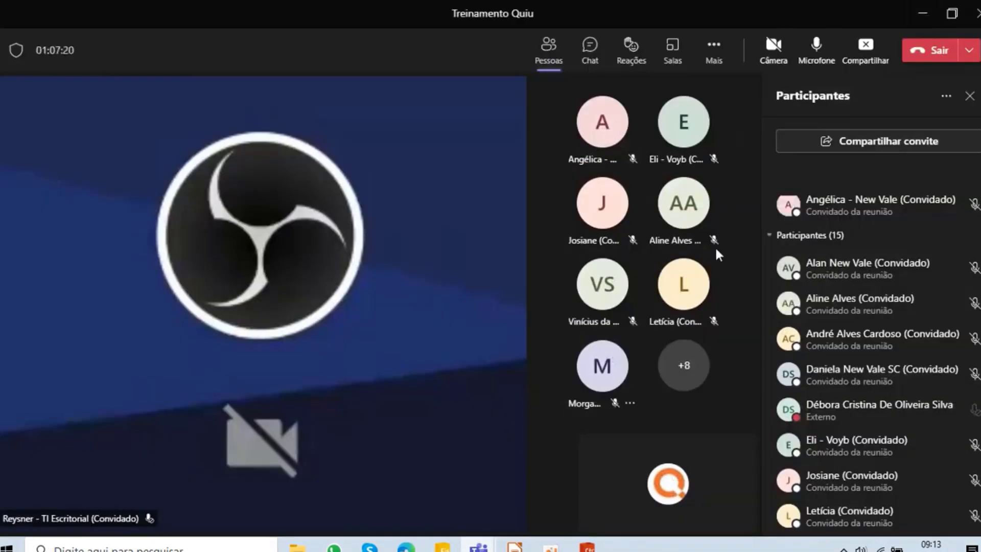
{"action": "left_click", "coordinate": [588, 48]}
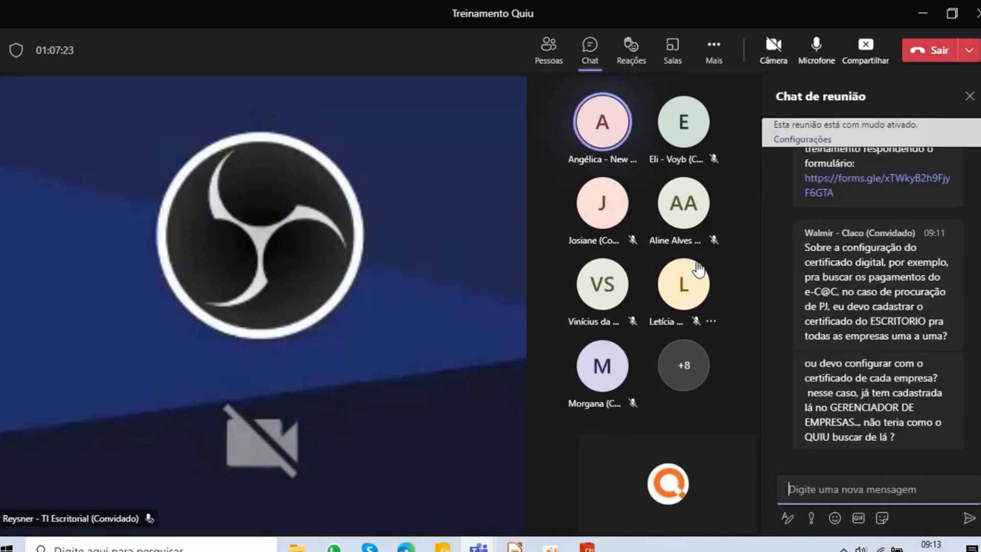
{"action": "mouse_move", "coordinate": [700, 271]}
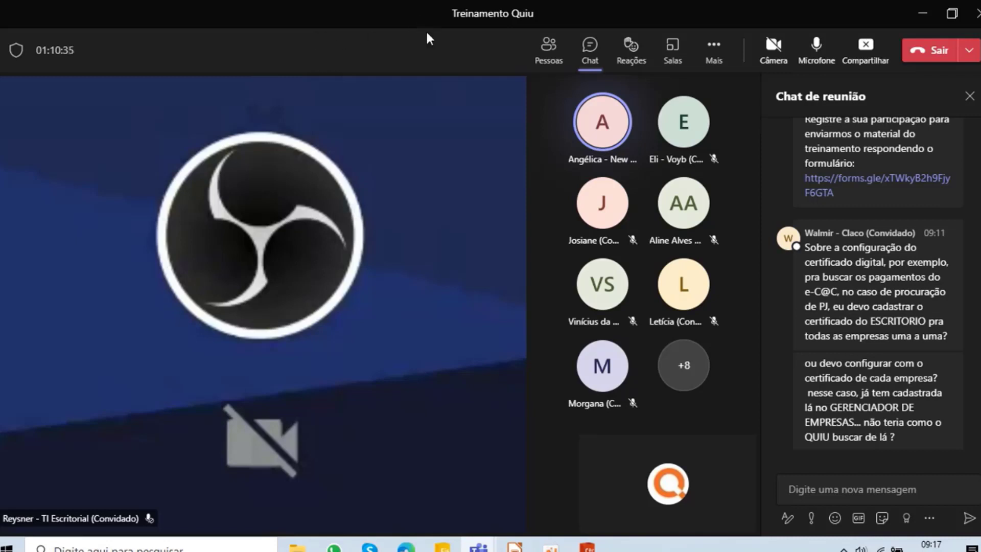
- Return to Questor Fiscal and launch the Gerenciador de Empresas module
{"action": "left_click", "coordinate": [442, 548]}
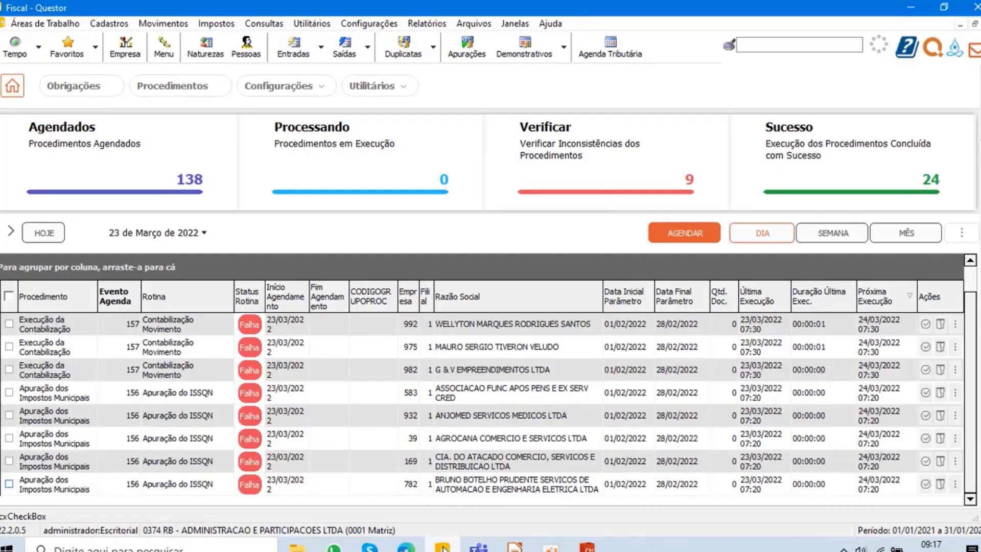
{"action": "left_click", "coordinate": [312, 23]}
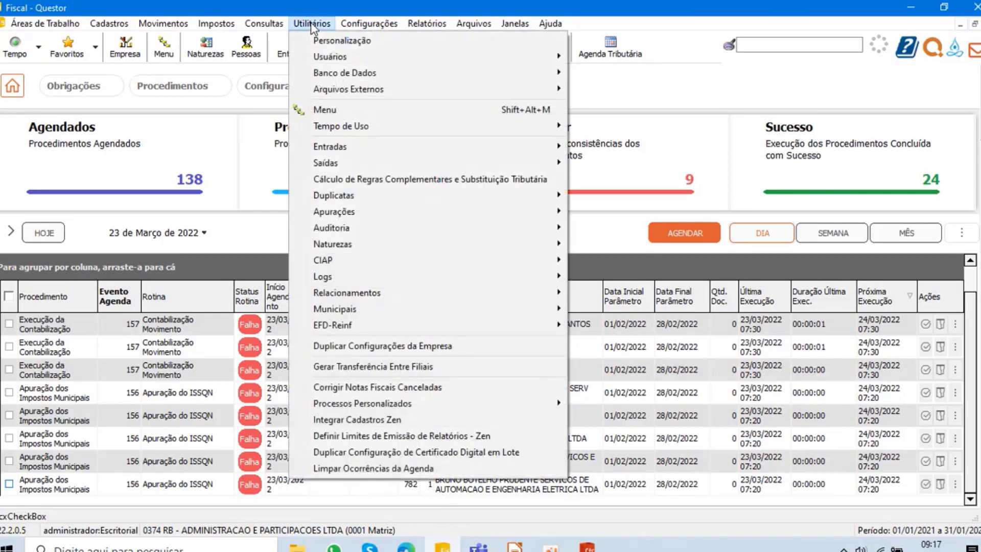
{"action": "mouse_move", "coordinate": [427, 311]}
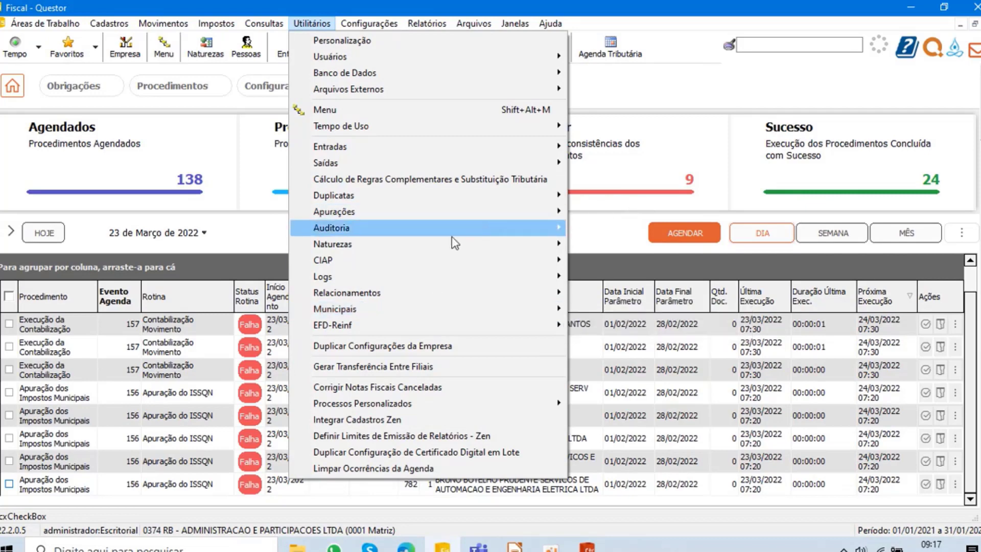
{"action": "mouse_move", "coordinate": [364, 288]}
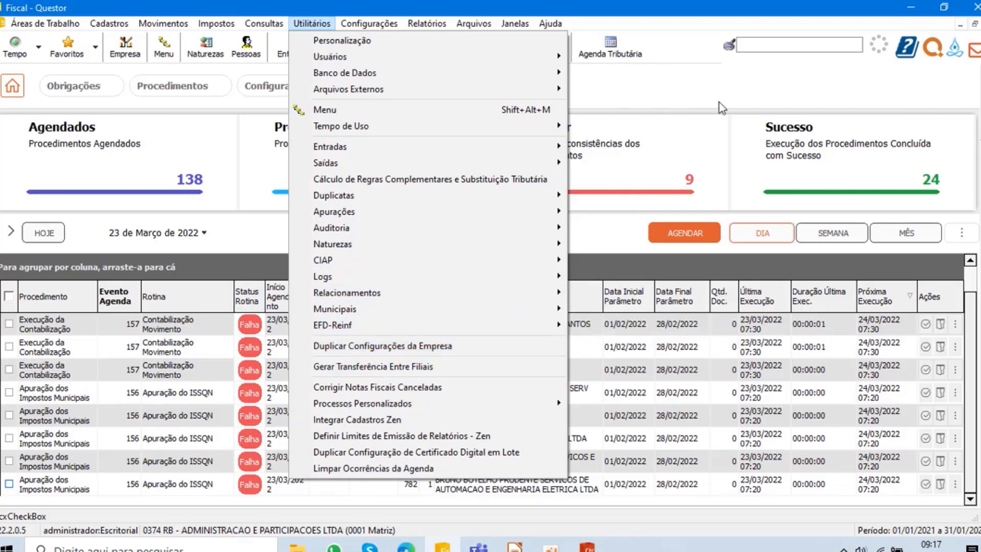
{"action": "left_click", "coordinate": [515, 23]}
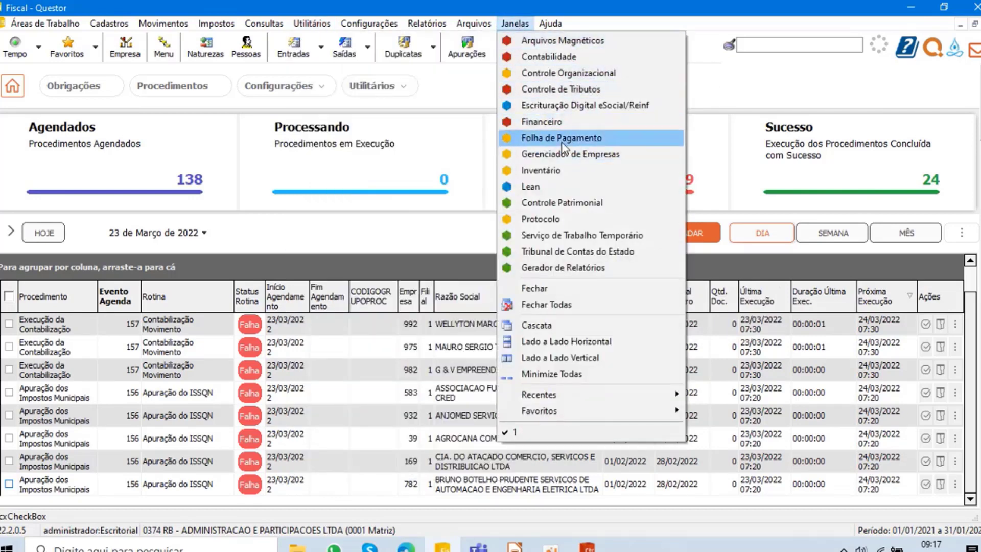
{"action": "left_click", "coordinate": [569, 143]}
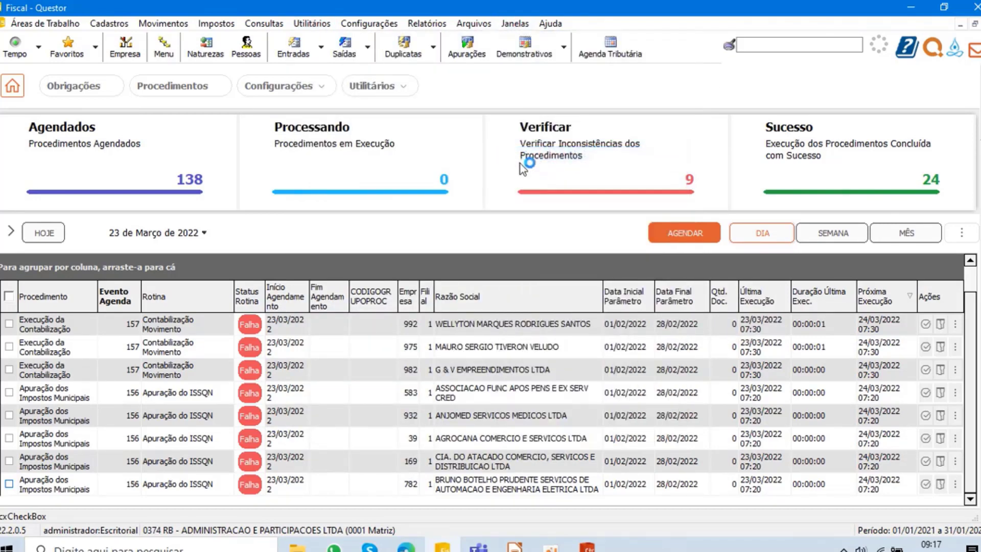
- Find and open the utility for duplicating the digital certificate configuration in batch
{"action": "left_click", "coordinate": [313, 87]}
{"action": "left_click", "coordinate": [369, 87]}
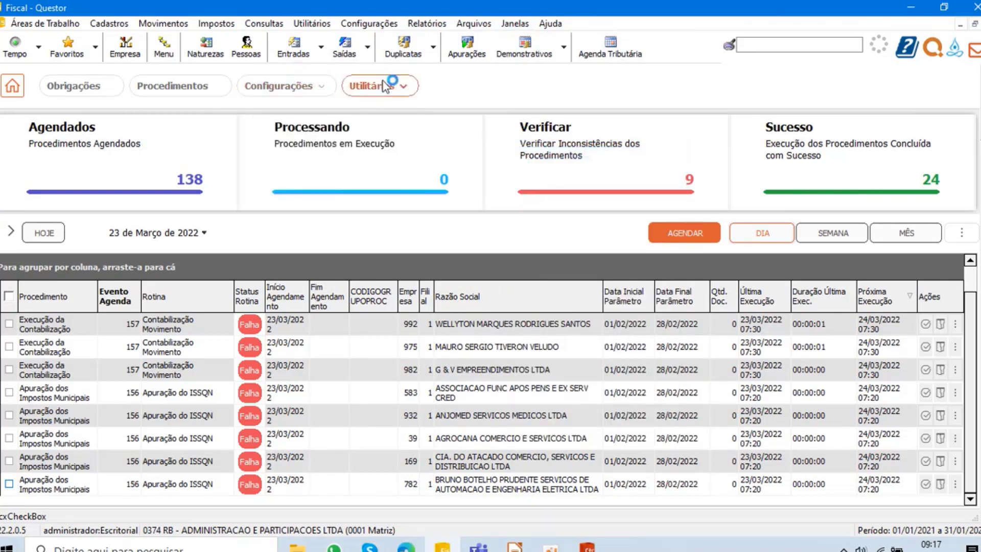
{"action": "left_click", "coordinate": [311, 23]}
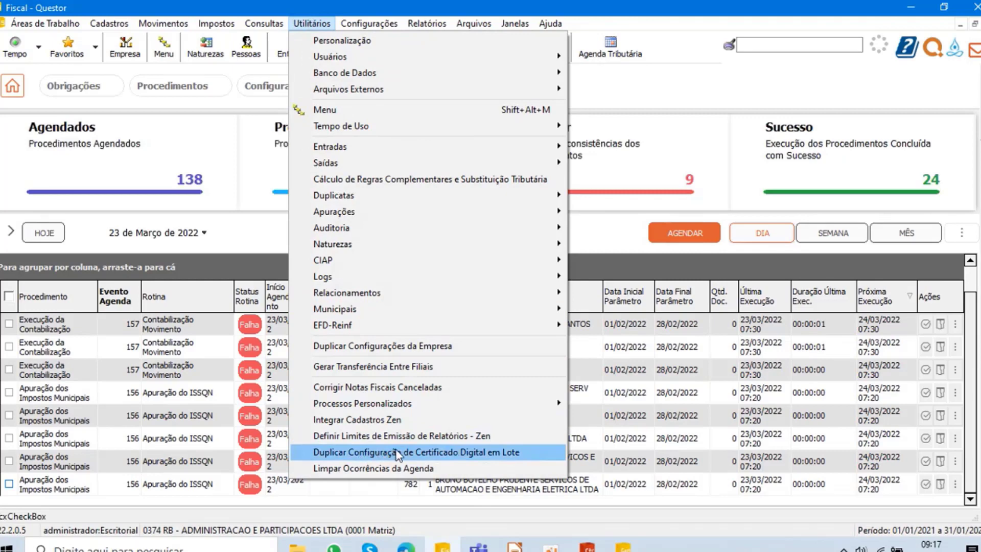
{"action": "left_click", "coordinate": [452, 457]}
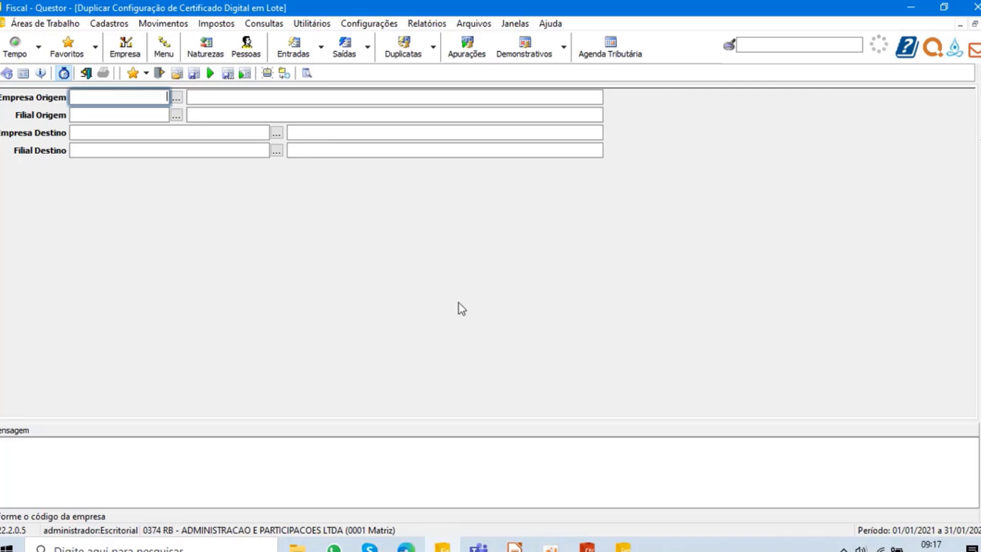
- Return to the Quiu work area and load company 374 in the digital certificate registration
{"action": "left_click", "coordinate": [45, 23]}
{"action": "left_click", "coordinate": [56, 39]}
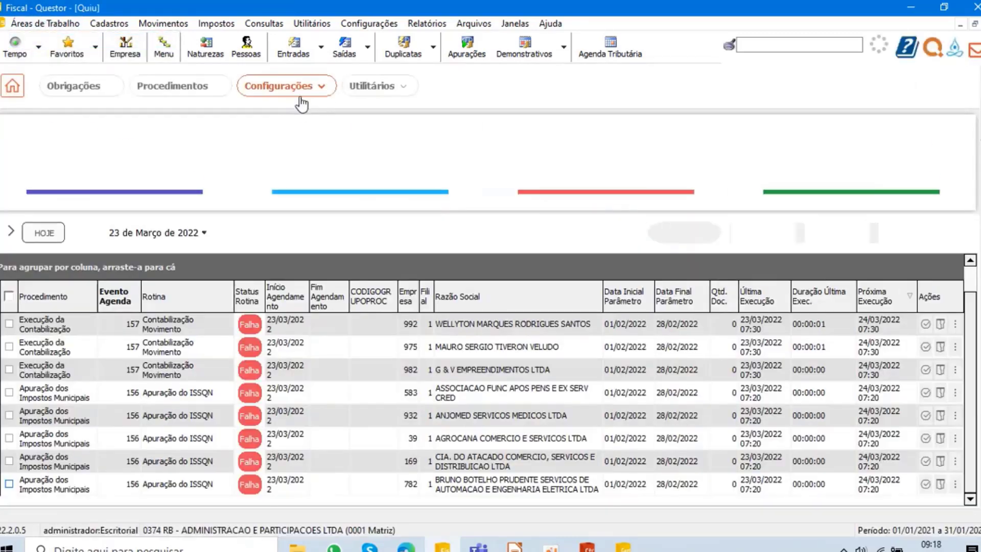
{"action": "left_click", "coordinate": [317, 87]}
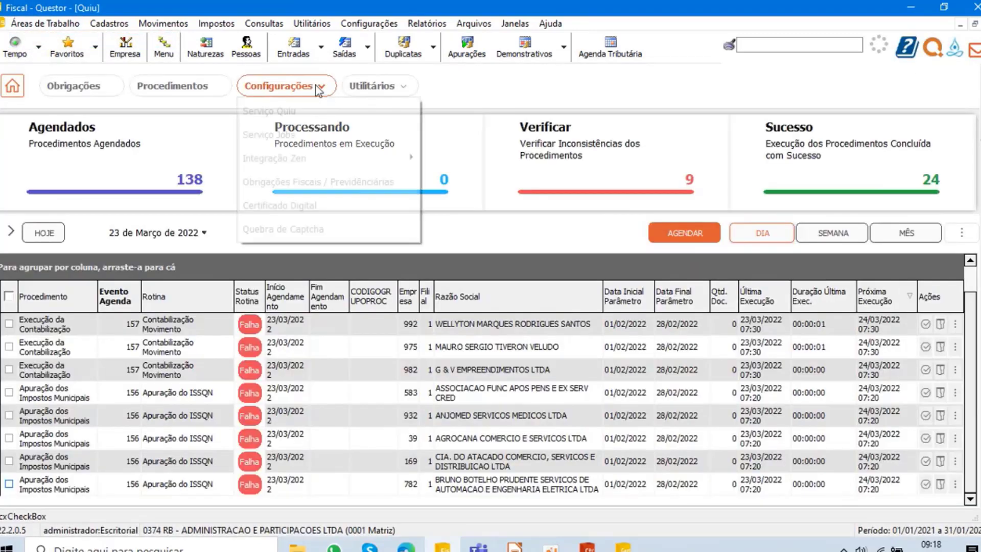
{"action": "left_click", "coordinate": [326, 204]}
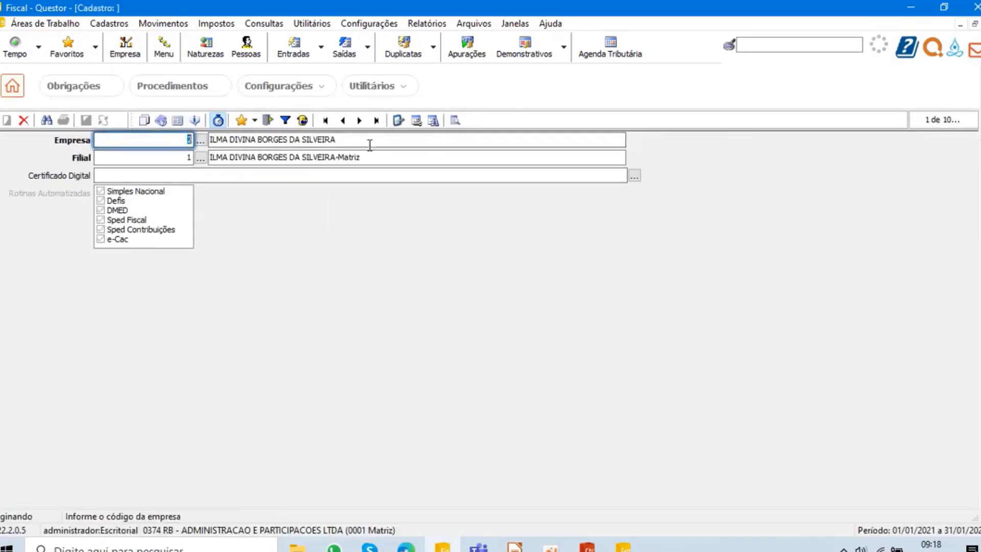
{"action": "type", "text": "374"}
{"action": "key", "text": "Return"}
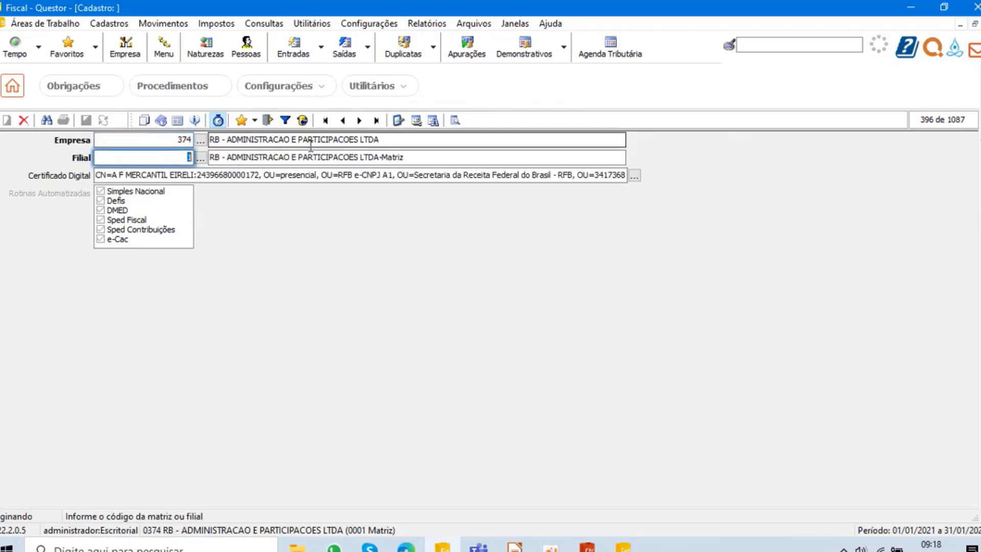
- Switch to Gerenciador de Empresas and load company 374 in the companies registration
{"action": "left_click", "coordinate": [625, 547]}
{"action": "left_click", "coordinate": [216, 50]}
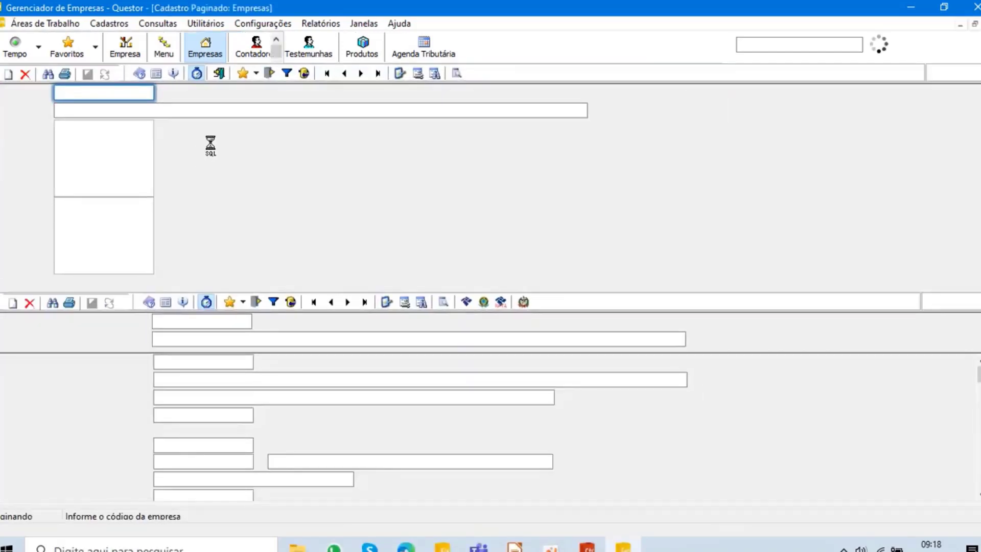
{"action": "type", "text": "374"}
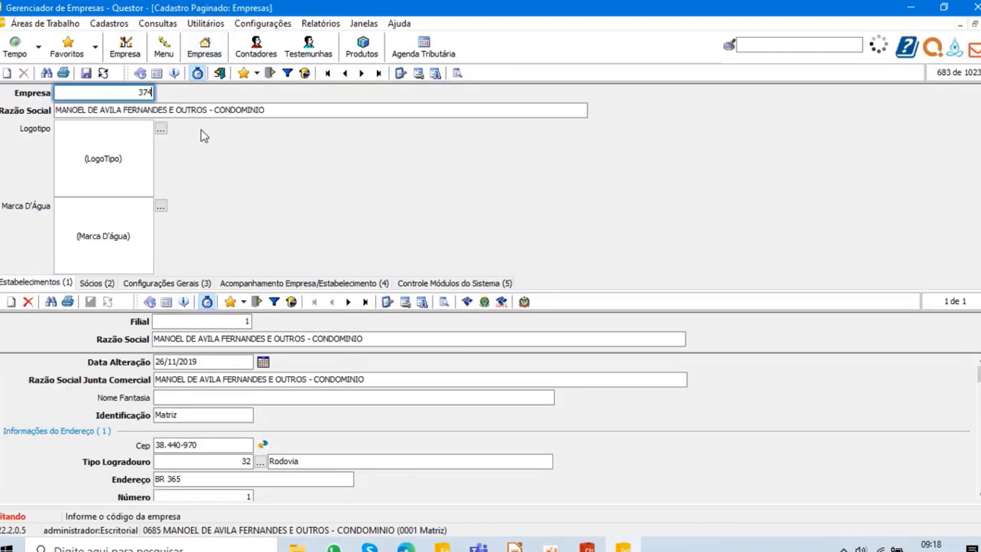
{"action": "key", "text": "Tab"}
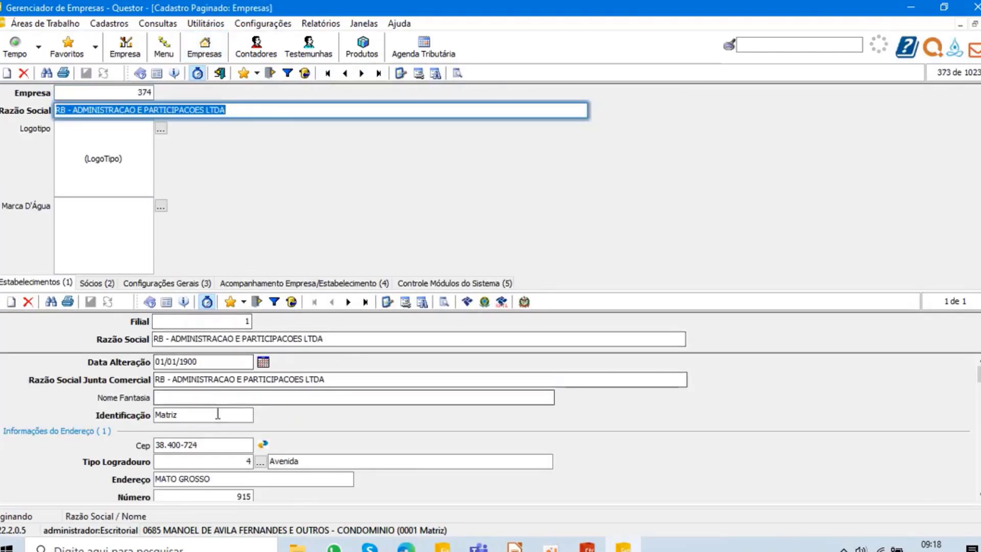
- Examine the Certificado Digital field of company 374's establishment and compare it with the certificate registered in Quiu
{"action": "left_click", "coordinate": [217, 415]}
{"action": "scroll", "coordinate": [220, 419], "scroll_direction": "down", "scroll_amount": 5}
{"action": "scroll", "coordinate": [219, 414], "scroll_direction": "down", "scroll_amount": 12}
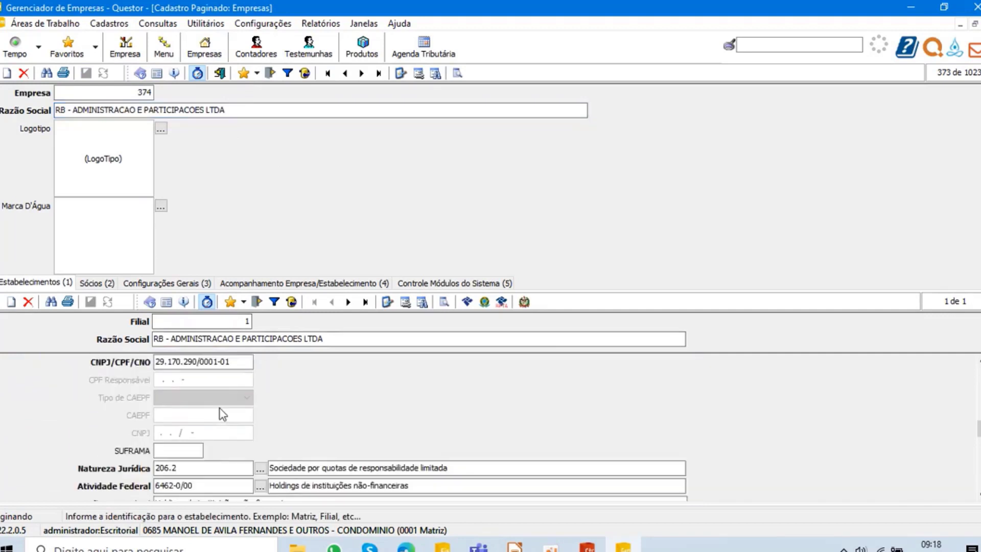
{"action": "scroll", "coordinate": [221, 408], "scroll_direction": "down", "scroll_amount": 10}
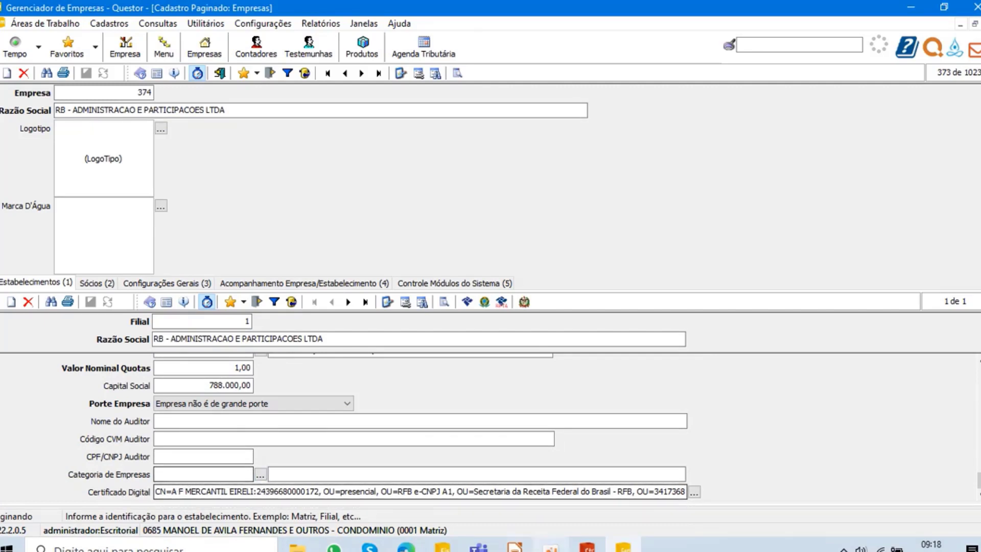
{"action": "left_click", "coordinate": [442, 546]}
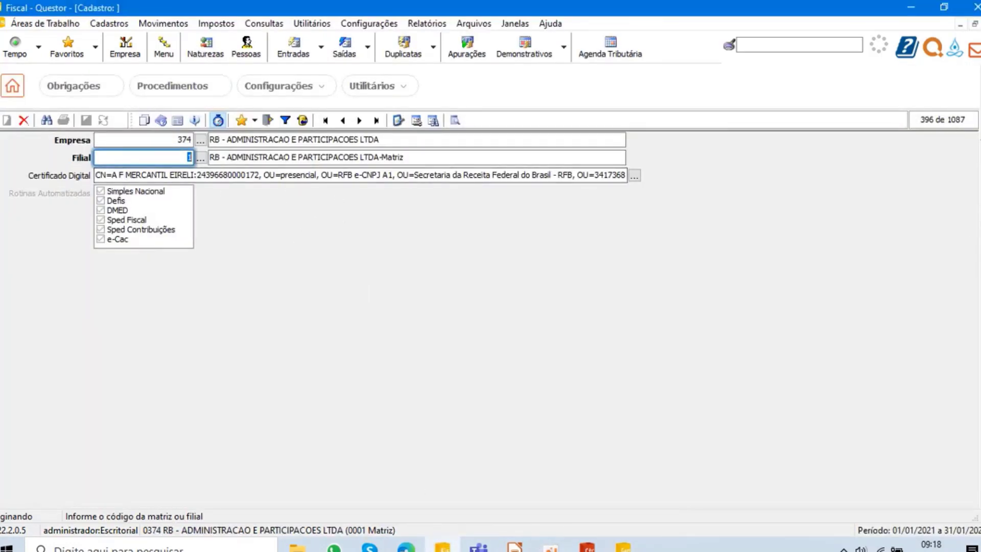
{"action": "left_click", "coordinate": [623, 546]}
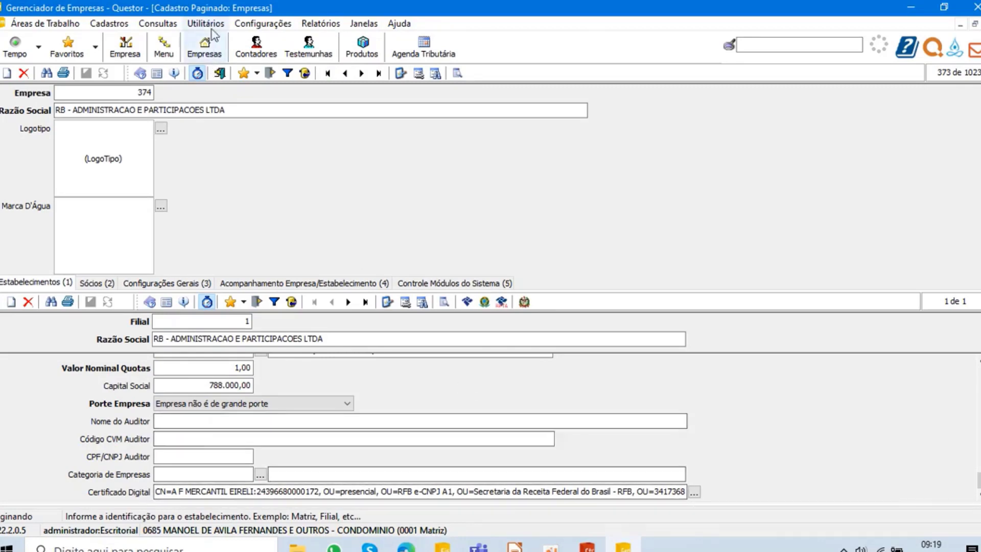
- Switch to the Fiscal module and open the Duplicar Configuração de Certificado Digital em Lote utility
{"action": "left_click", "coordinate": [443, 546]}
{"action": "left_click", "coordinate": [310, 23]}
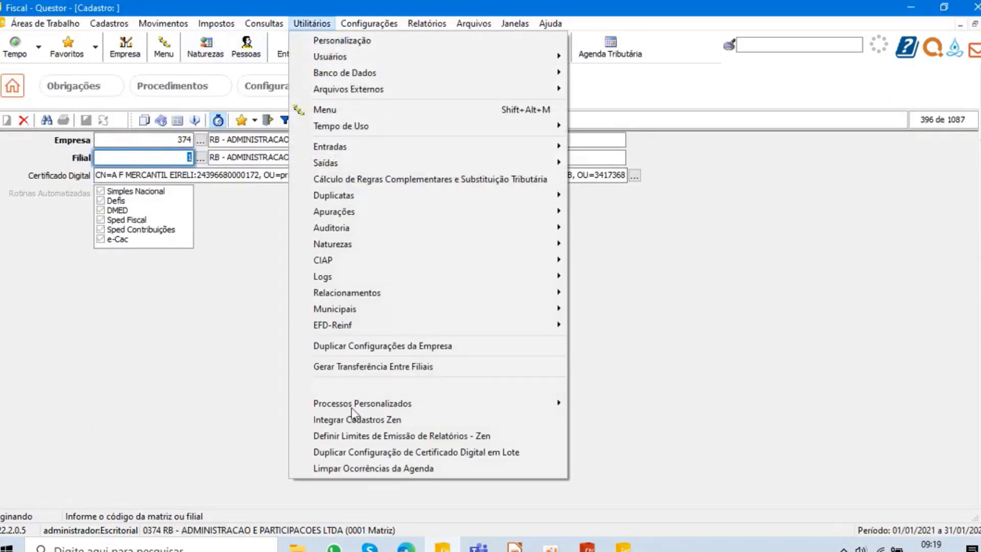
{"action": "left_click", "coordinate": [471, 453]}
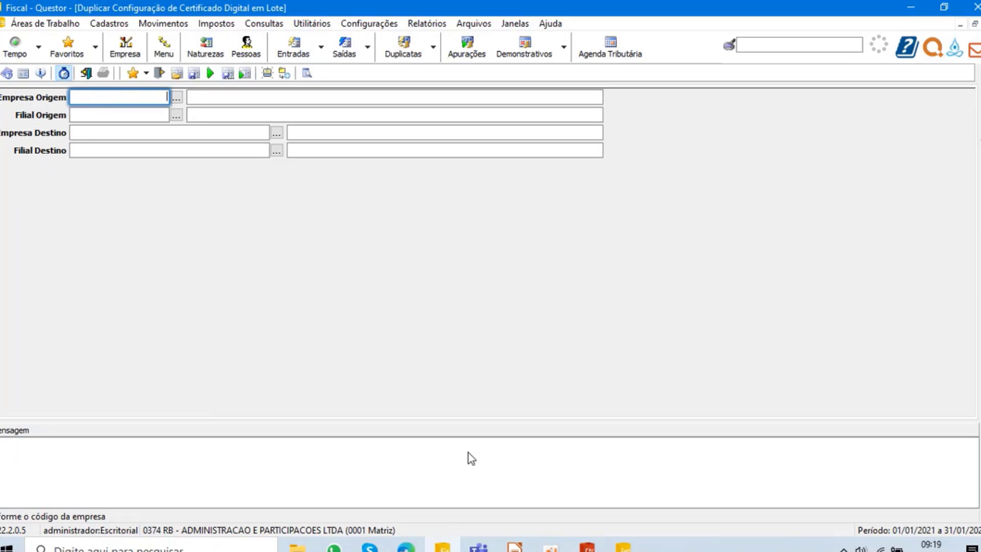
- Try marking companies 544, 39, 345 and 932 together as destination companies in the lookup, leaving it without applying the selection
{"action": "left_click", "coordinate": [277, 135]}
{"action": "left_click", "coordinate": [90, 167], "text": "ctrl"}
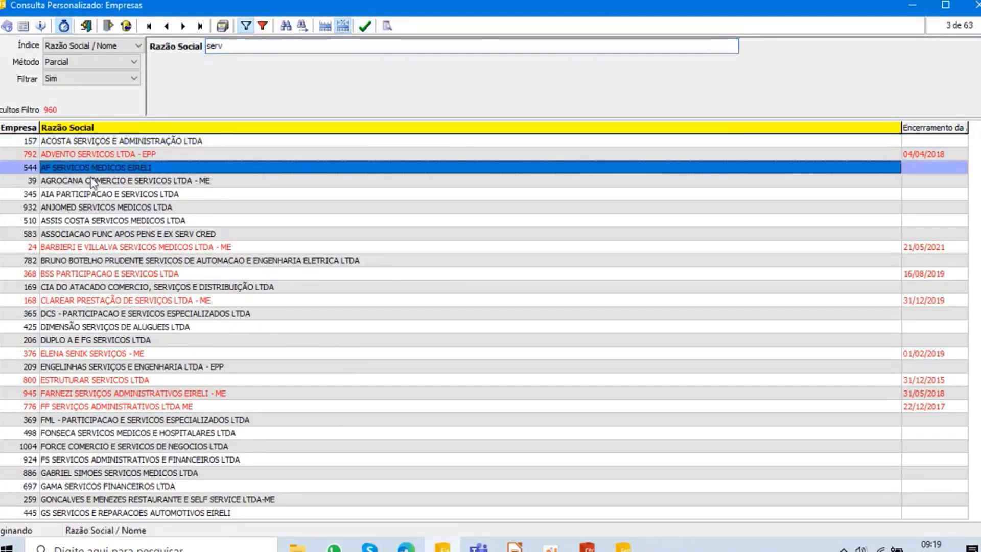
{"action": "left_click", "coordinate": [90, 194], "text": "ctrl"}
{"action": "left_click", "coordinate": [90, 208], "text": "ctrl"}
{"action": "left_click", "coordinate": [82, 180], "text": "ctrl"}
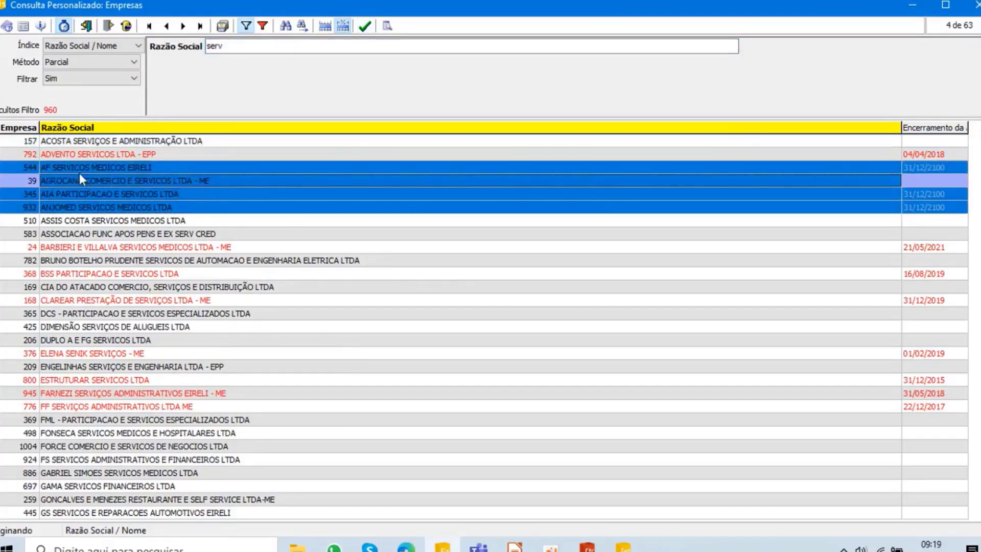
{"action": "key", "text": "Escape"}
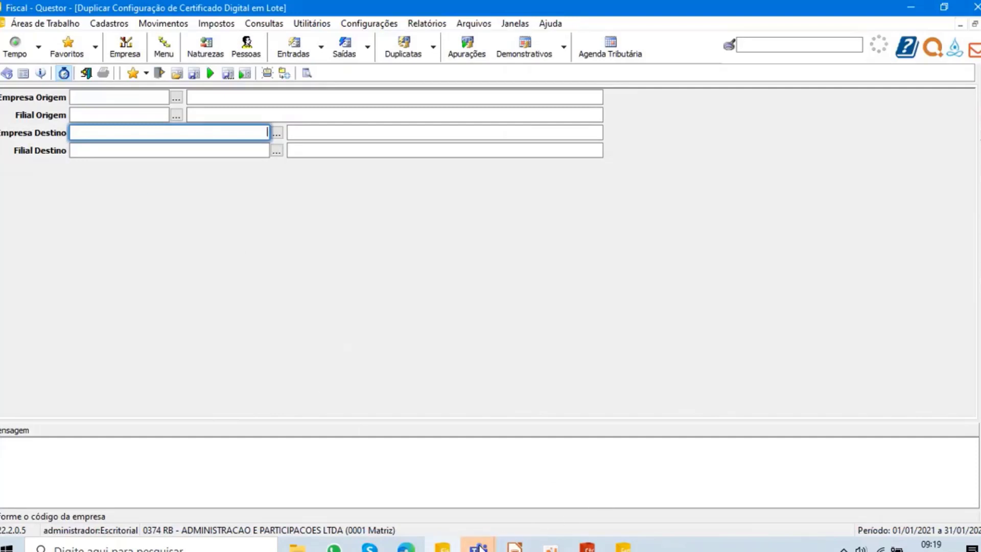
- Switch to the Treinamento Quiu meeting in Microsoft Teams and read the participants' chat questions about the office certificate and DANFE
{"action": "left_click", "coordinate": [476, 537]}
{"action": "left_click", "coordinate": [541, 471]}
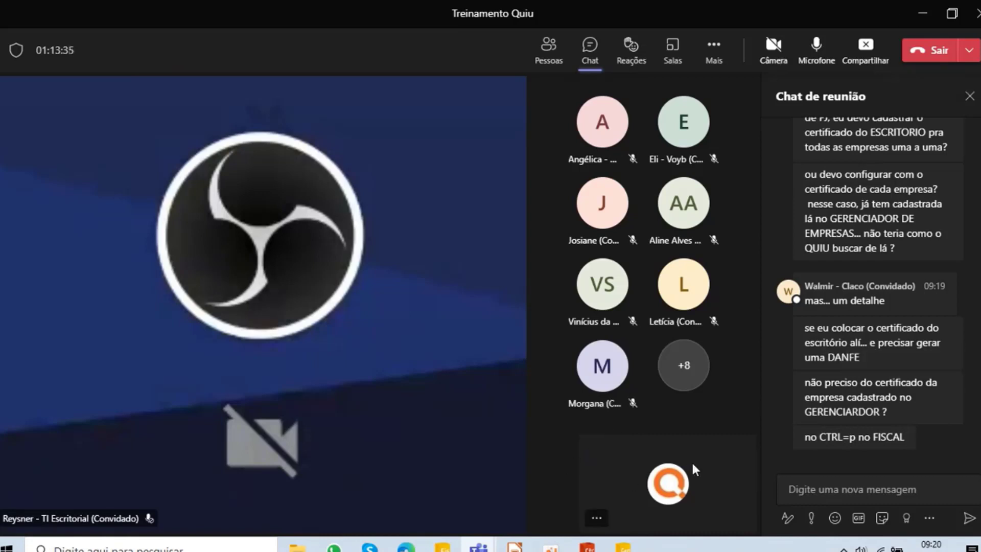
- Switch to the Fiscal module and try Visualizar NF-e/CT-e on outgoing entry 42, closing the DANFe windows and the resulting message
{"action": "left_click", "coordinate": [448, 548]}
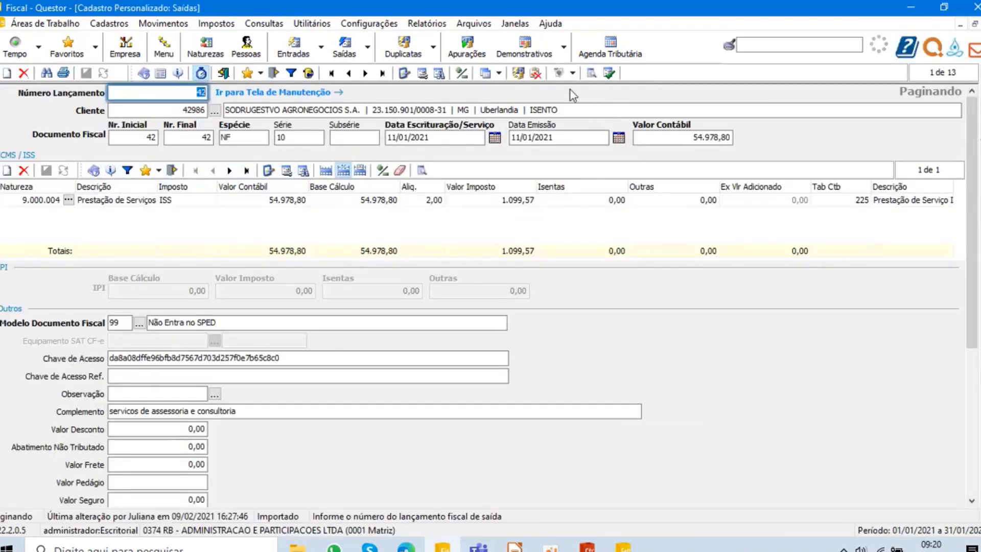
{"action": "left_click", "coordinate": [573, 73]}
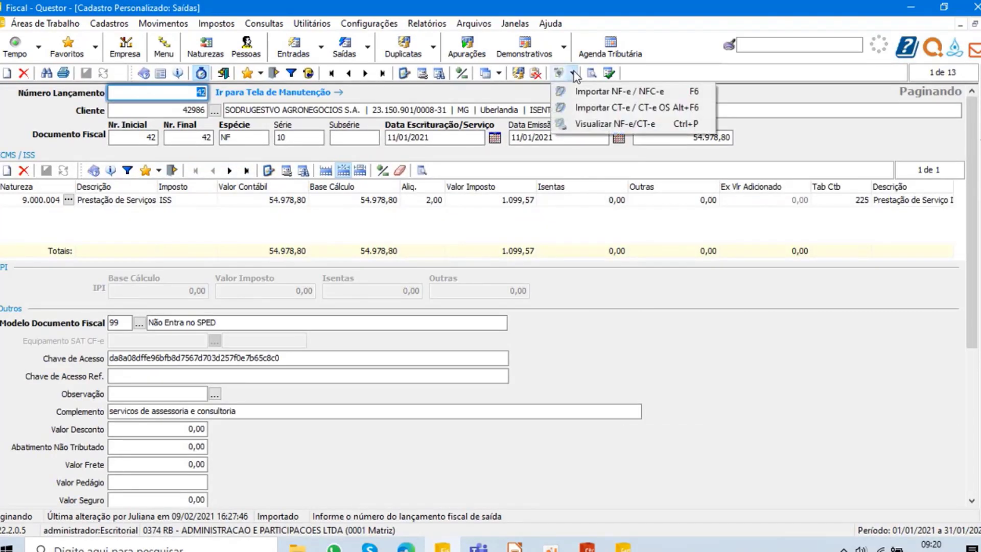
{"action": "left_click", "coordinate": [647, 125]}
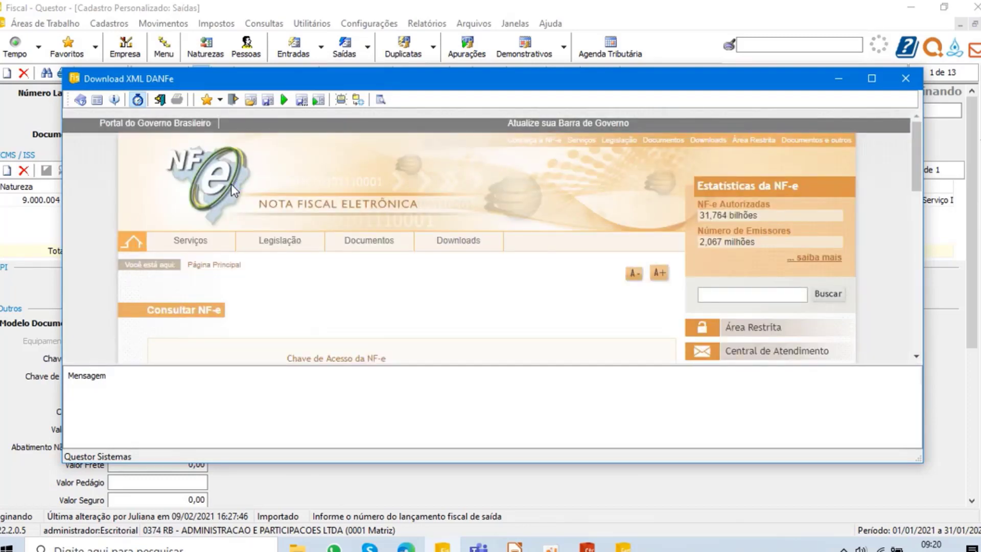
{"action": "left_click", "coordinate": [907, 76]}
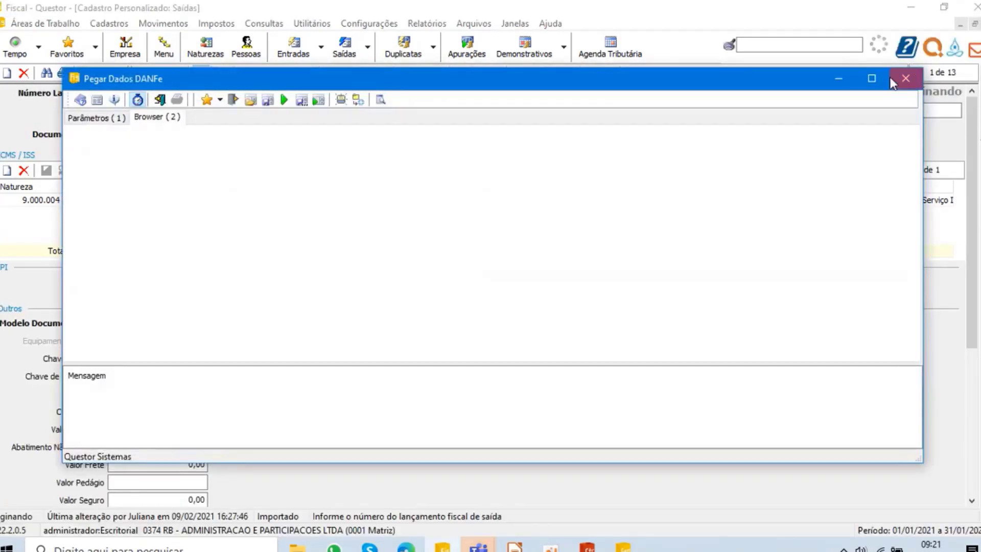
{"action": "left_click", "coordinate": [905, 82]}
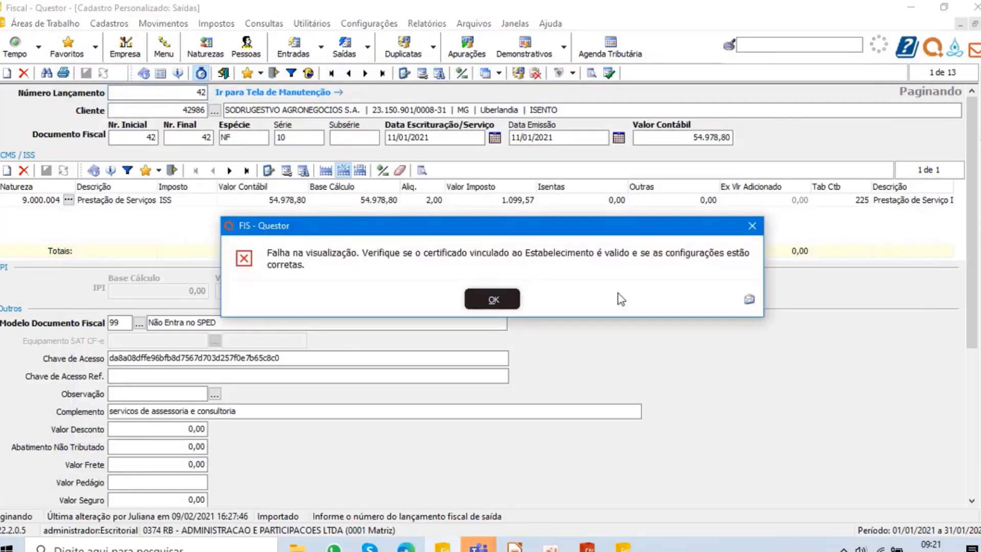
{"action": "left_click", "coordinate": [516, 304]}
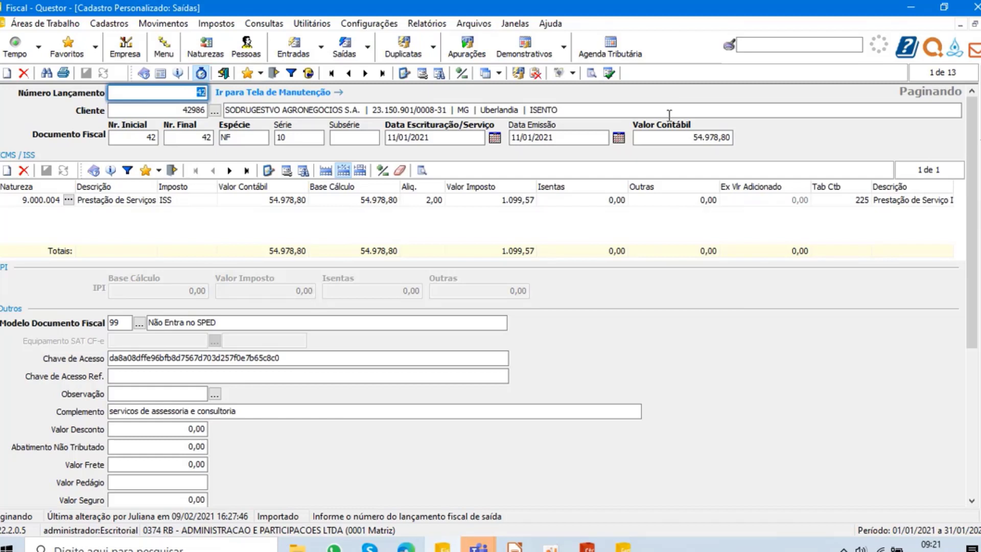
{"action": "left_click", "coordinate": [573, 73]}
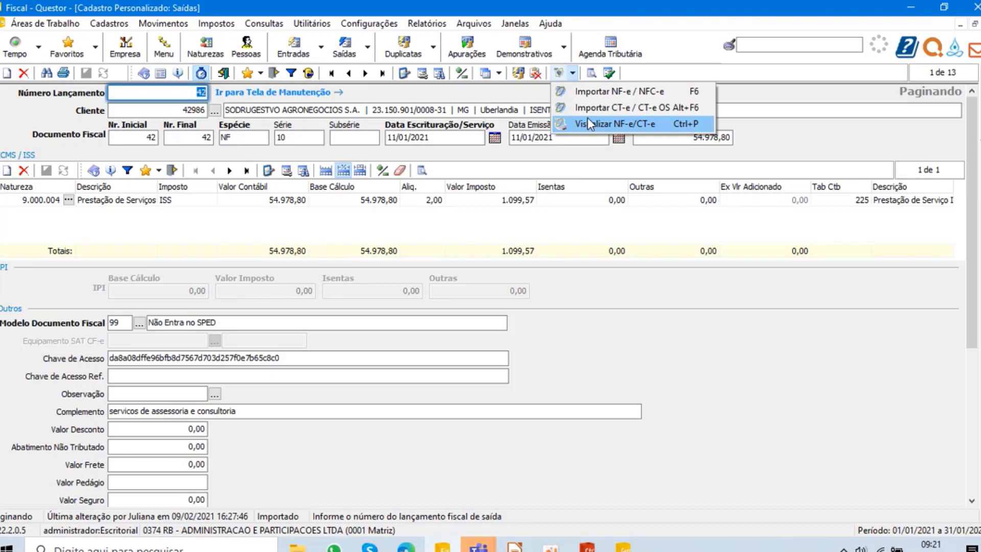
- Return to the Treinamento Quiu meeting in Microsoft Teams and read the new chat messages about duplicating the office certificate
{"action": "left_click", "coordinate": [479, 546]}
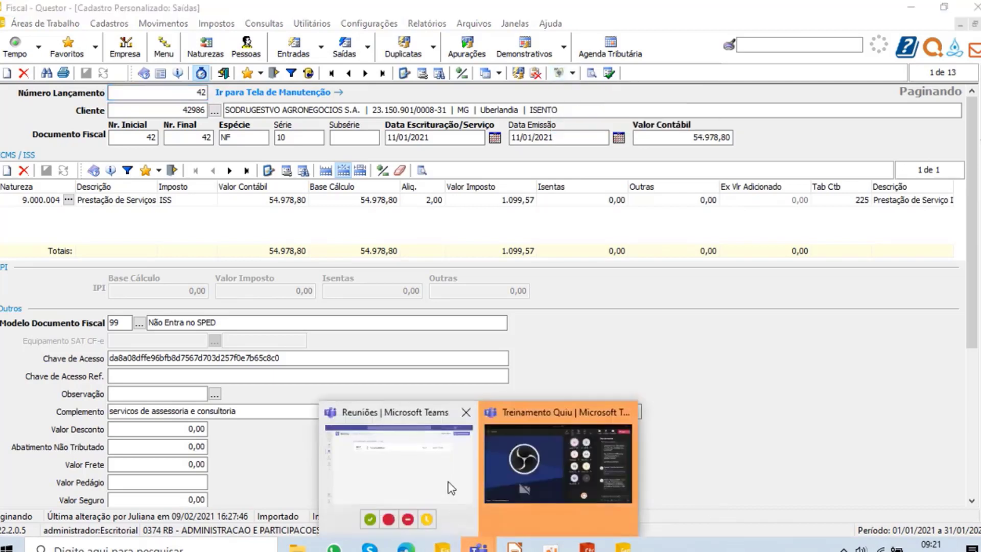
{"action": "left_click", "coordinate": [527, 460]}
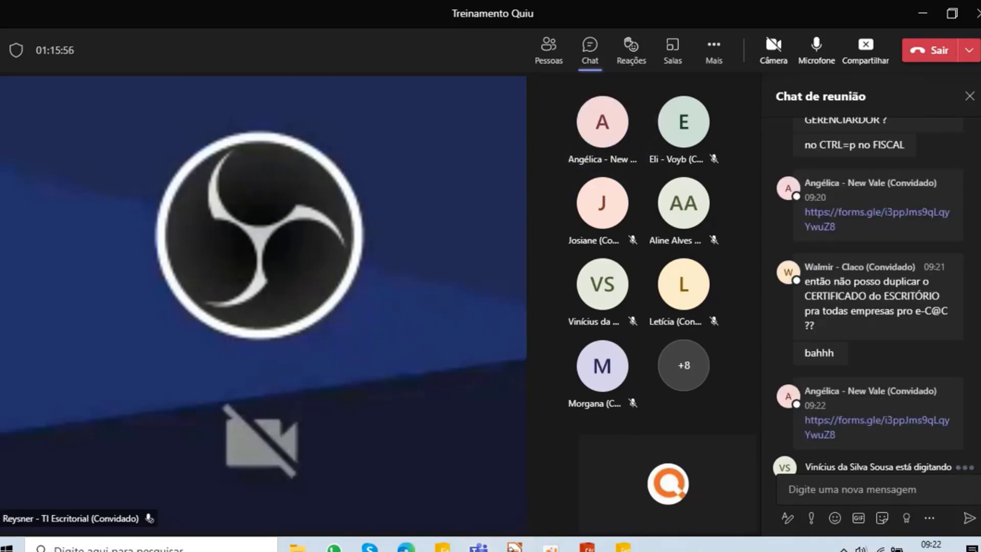
- Switch to LibreOffice Impress and advance the QUIU presentation to its closing slide, slide 12
{"action": "left_click", "coordinate": [516, 546]}
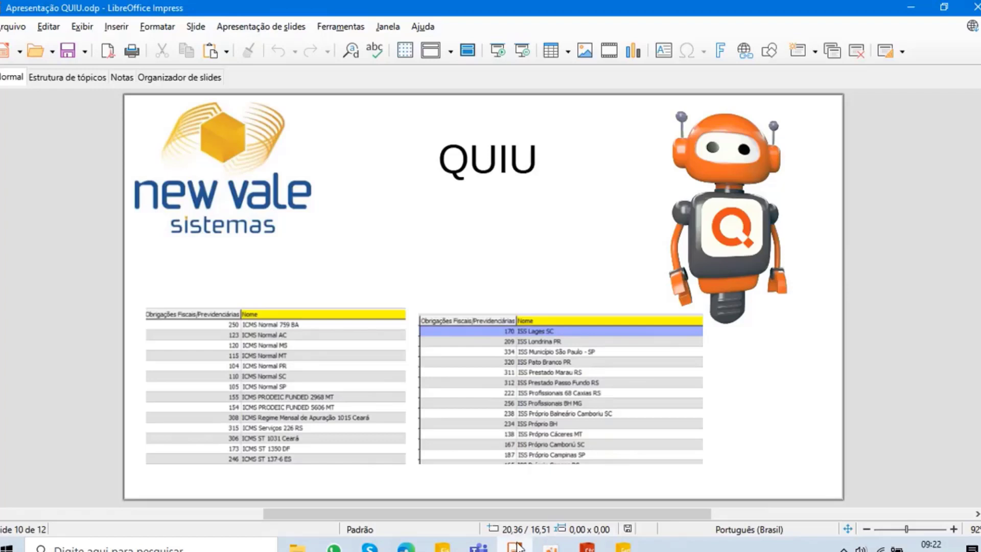
{"action": "key", "text": "Page_Down"}
{"action": "key", "text": "Page_Down"}
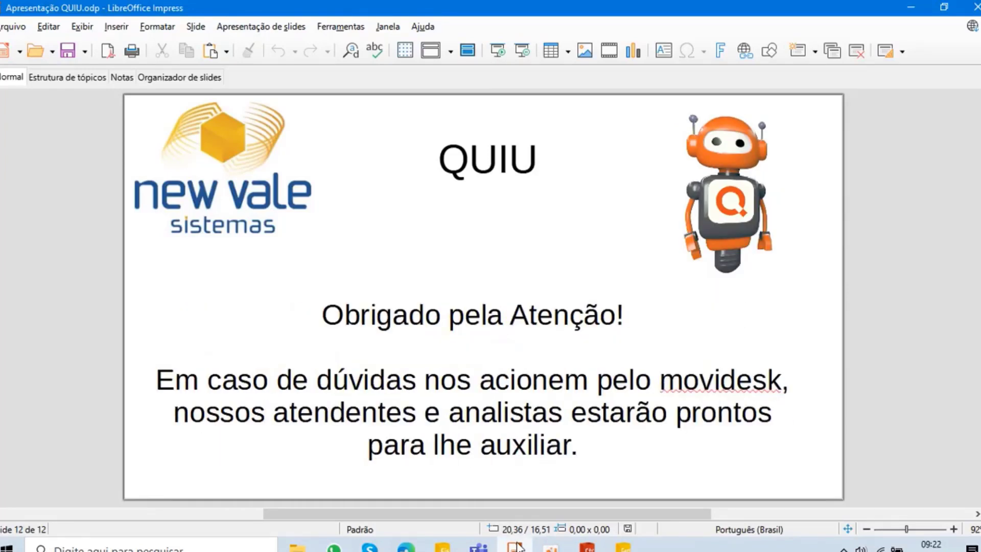